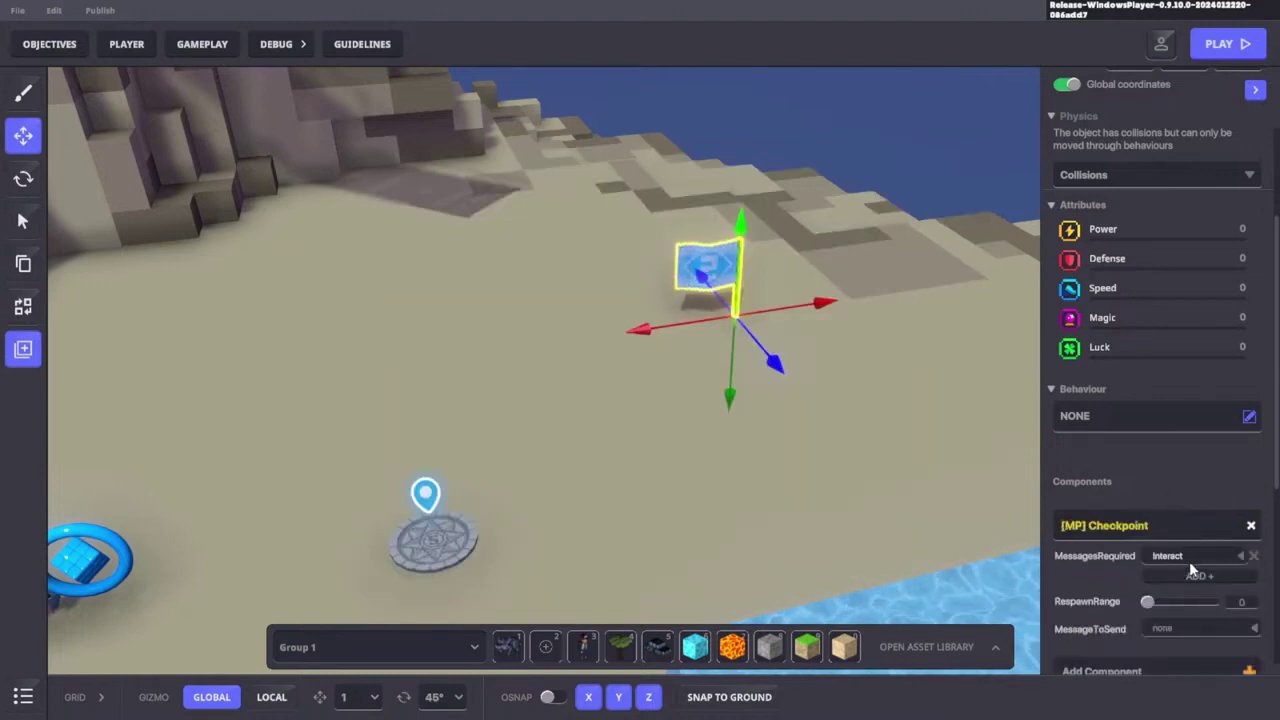
{"action": "scroll", "coordinate": [1189, 559], "scroll_direction": "down", "scroll_amount": 3}
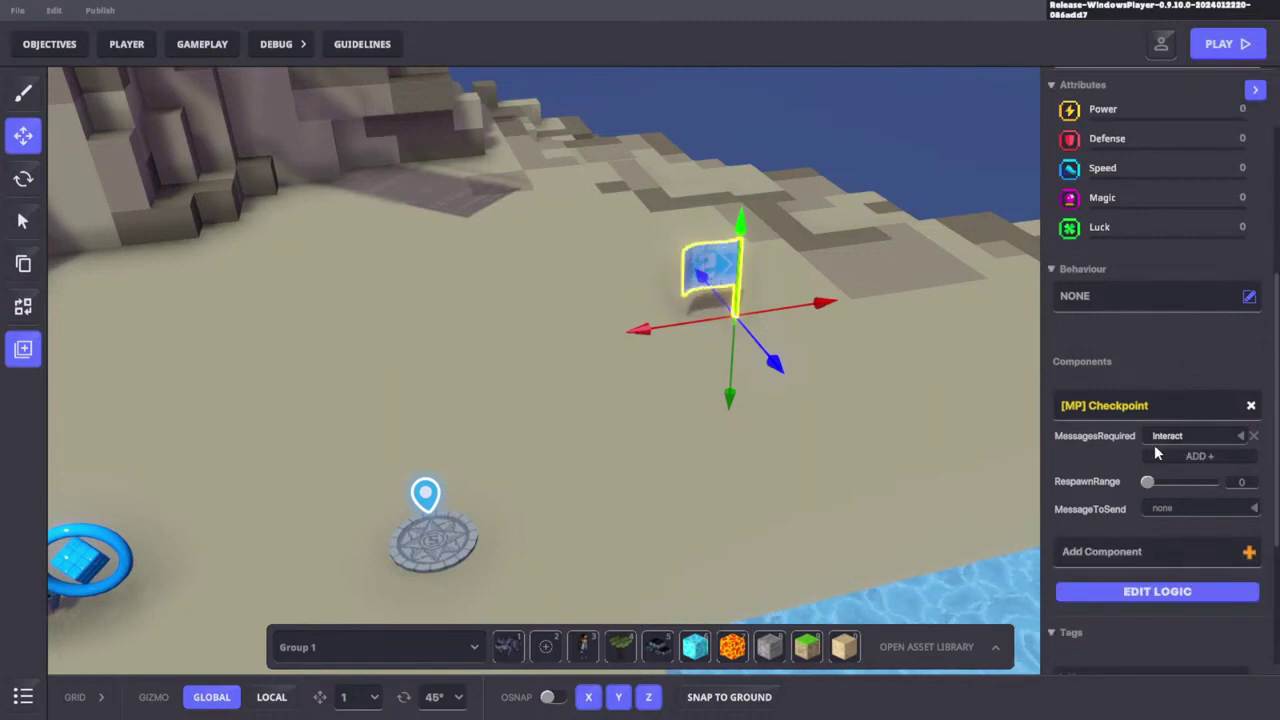
{"action": "left_click", "coordinate": [1156, 552]}
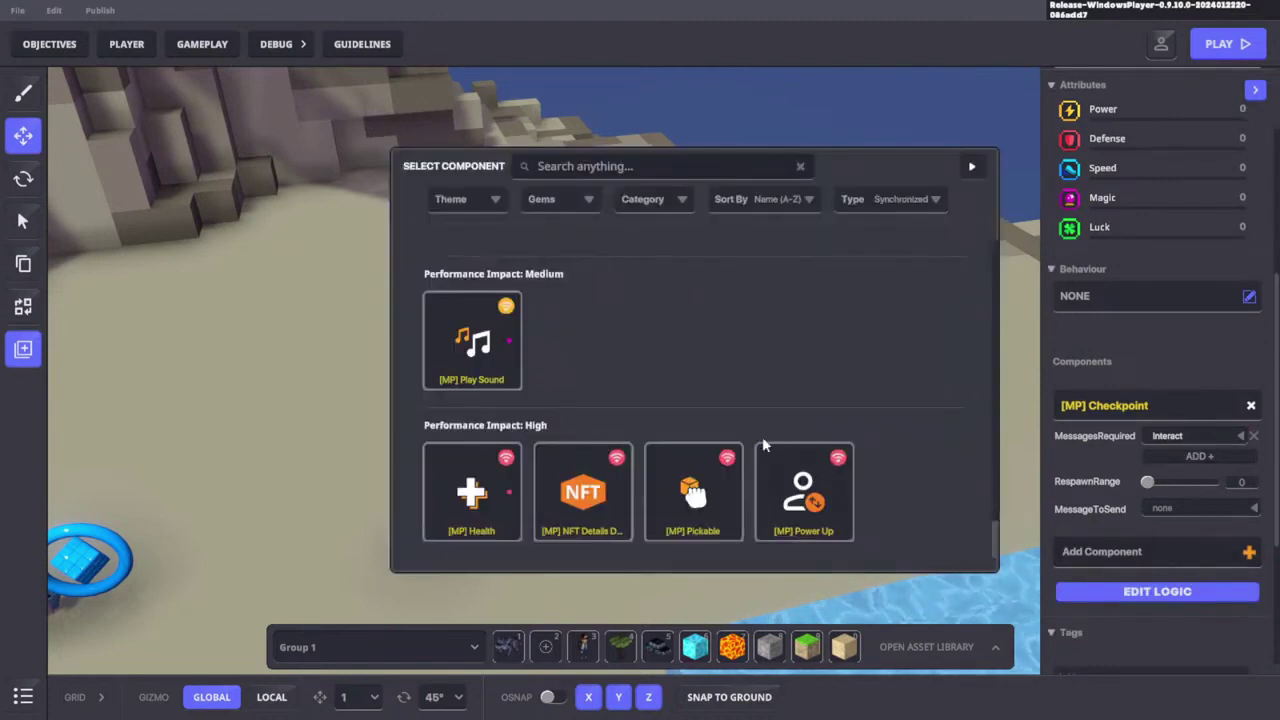
{"action": "left_click", "coordinate": [973, 167]}
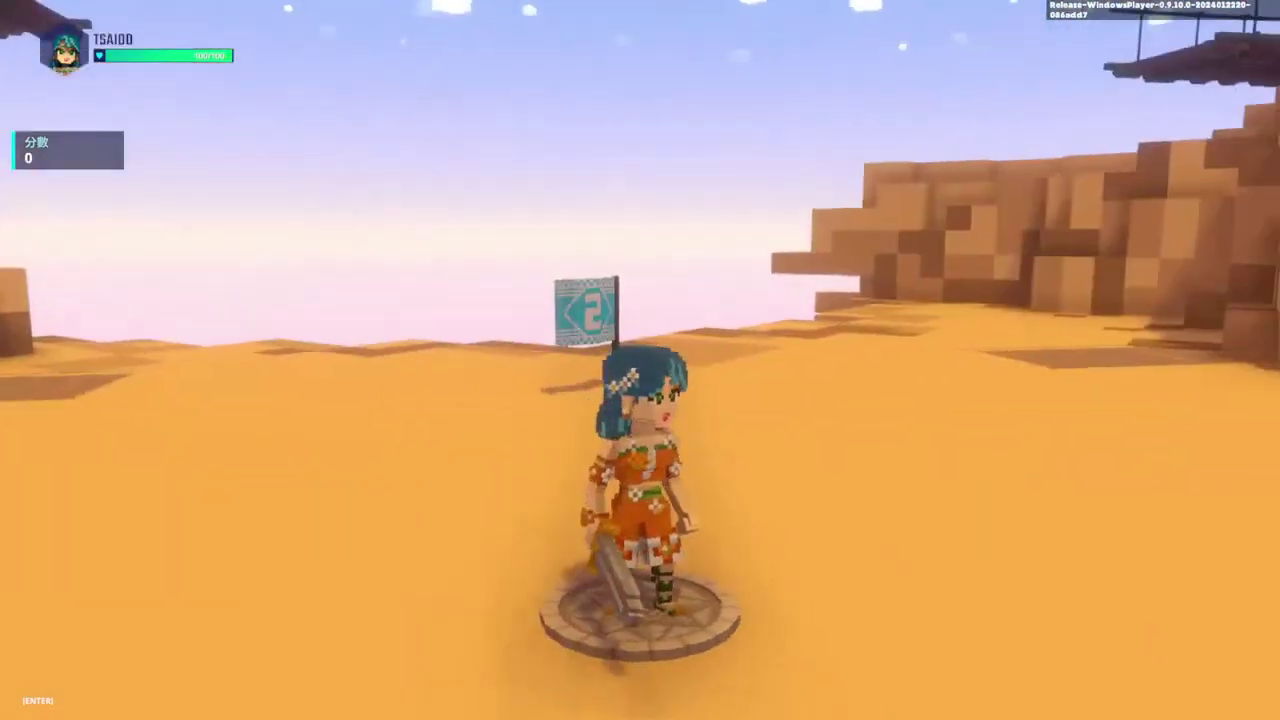
Playtest the checkpoint by walking the avatar from the spawn pad to the flag, and exit the test
{"action": "key", "text": "w"}
{"action": "left_click", "coordinate": [640, 360]}
{"action": "key", "text": "s"}
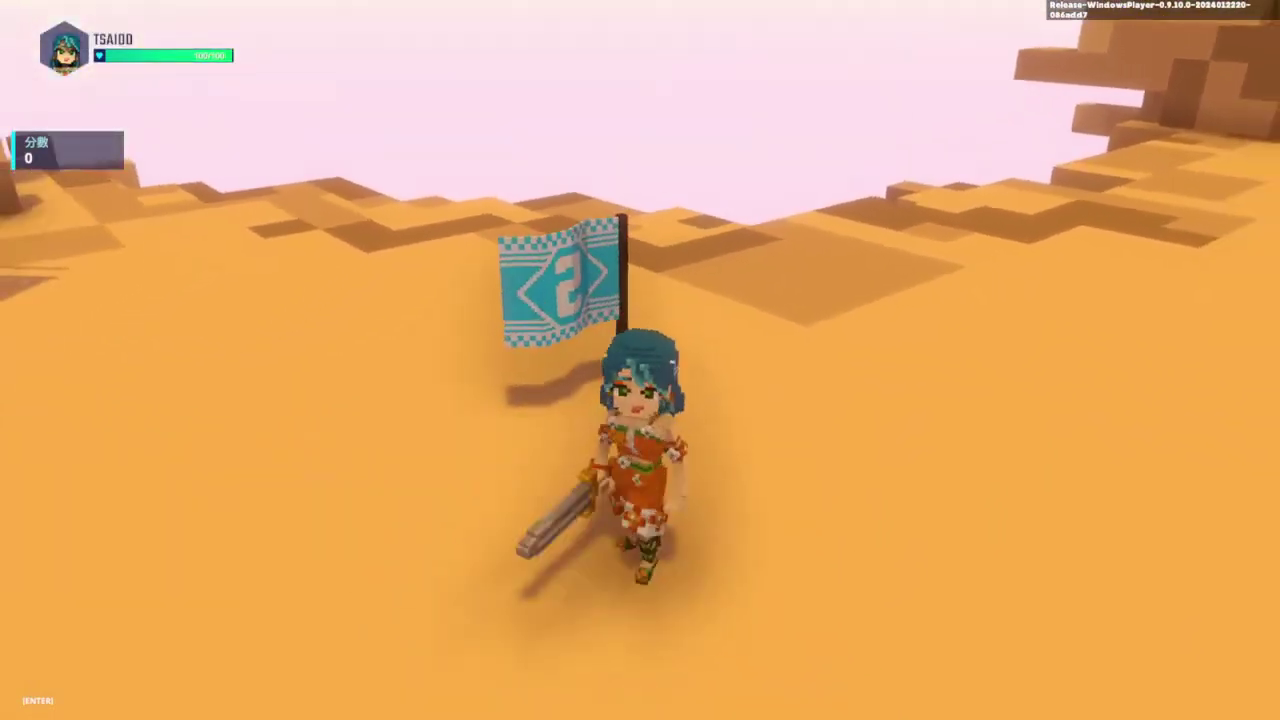
{"action": "key", "text": "w"}
{"action": "key", "text": "s"}
{"action": "key", "text": "w"}
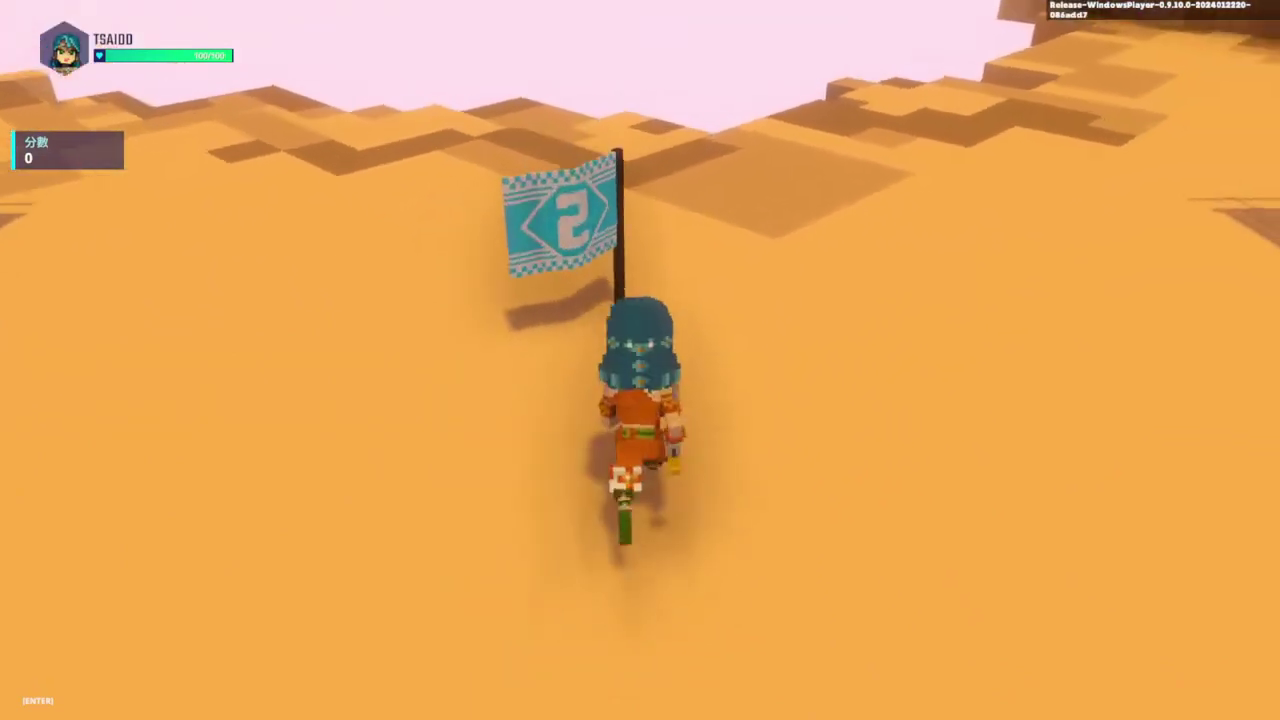
{"action": "key", "text": "s"}
{"action": "key", "text": "w"}
{"action": "left_click", "coordinate": [640, 360]}
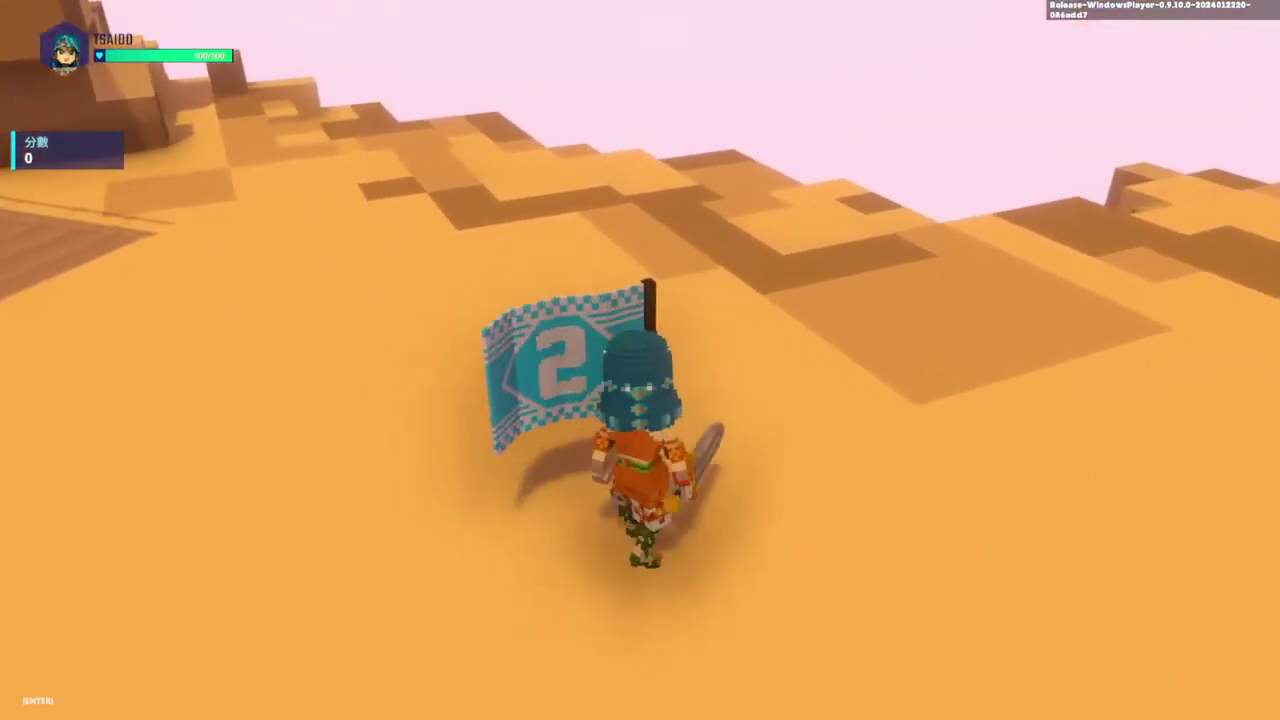
{"action": "key", "text": "Escape"}
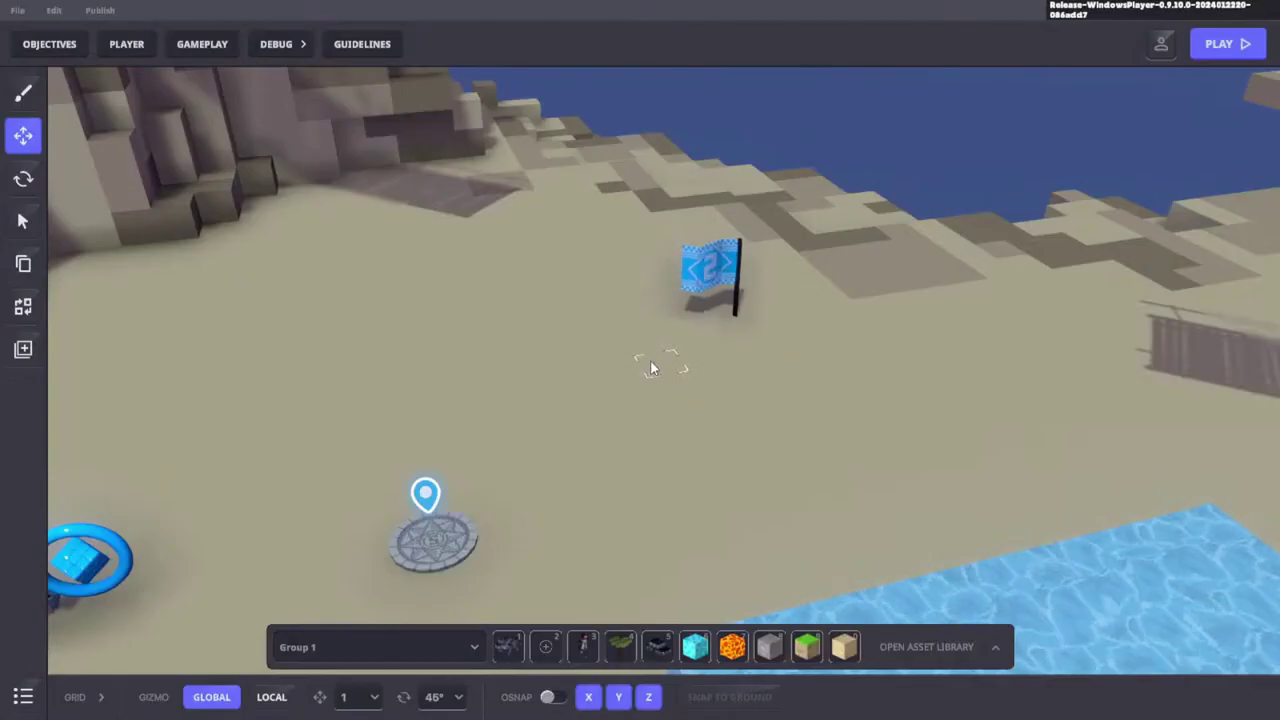
Add the [MP] Indicator component to the number 2 racing flag
{"action": "left_click", "coordinate": [716, 266]}
{"action": "scroll", "coordinate": [1181, 455], "scroll_direction": "down", "scroll_amount": 3}
{"action": "scroll", "coordinate": [1181, 455], "scroll_direction": "down", "scroll_amount": 2}
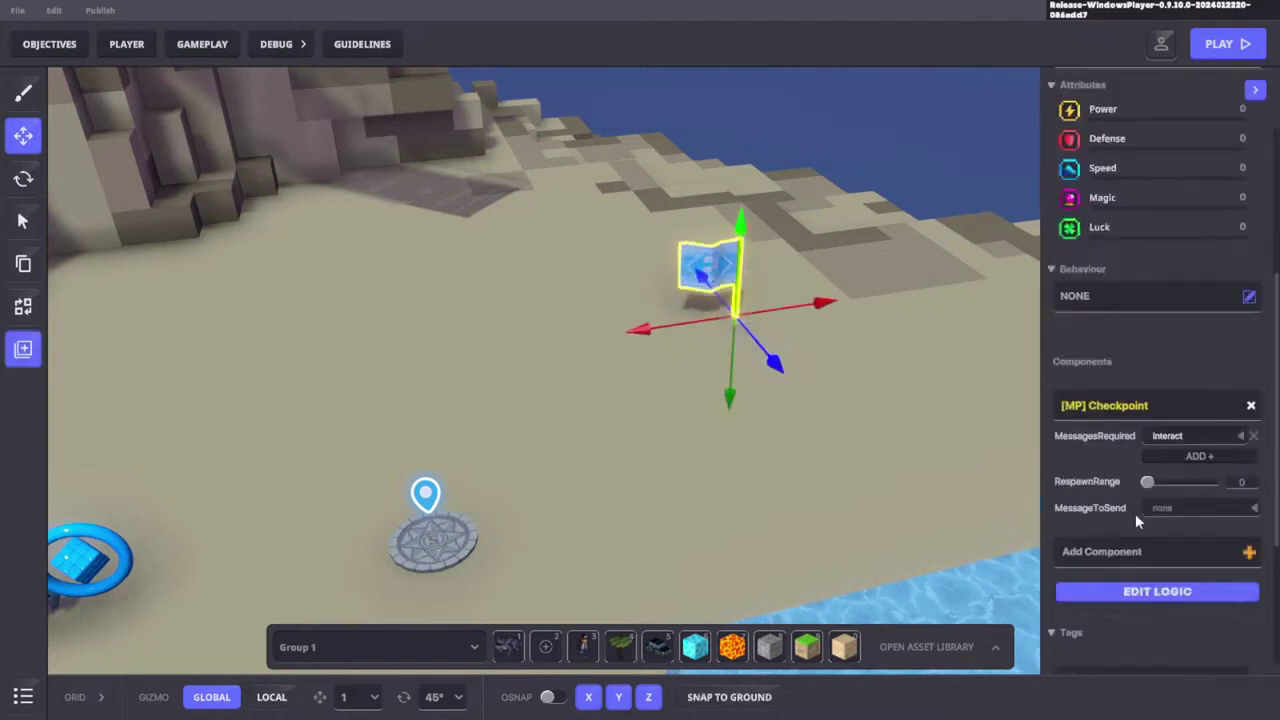
{"action": "left_click", "coordinate": [1097, 550]}
{"action": "scroll", "coordinate": [652, 340], "scroll_direction": "up", "scroll_amount": 3}
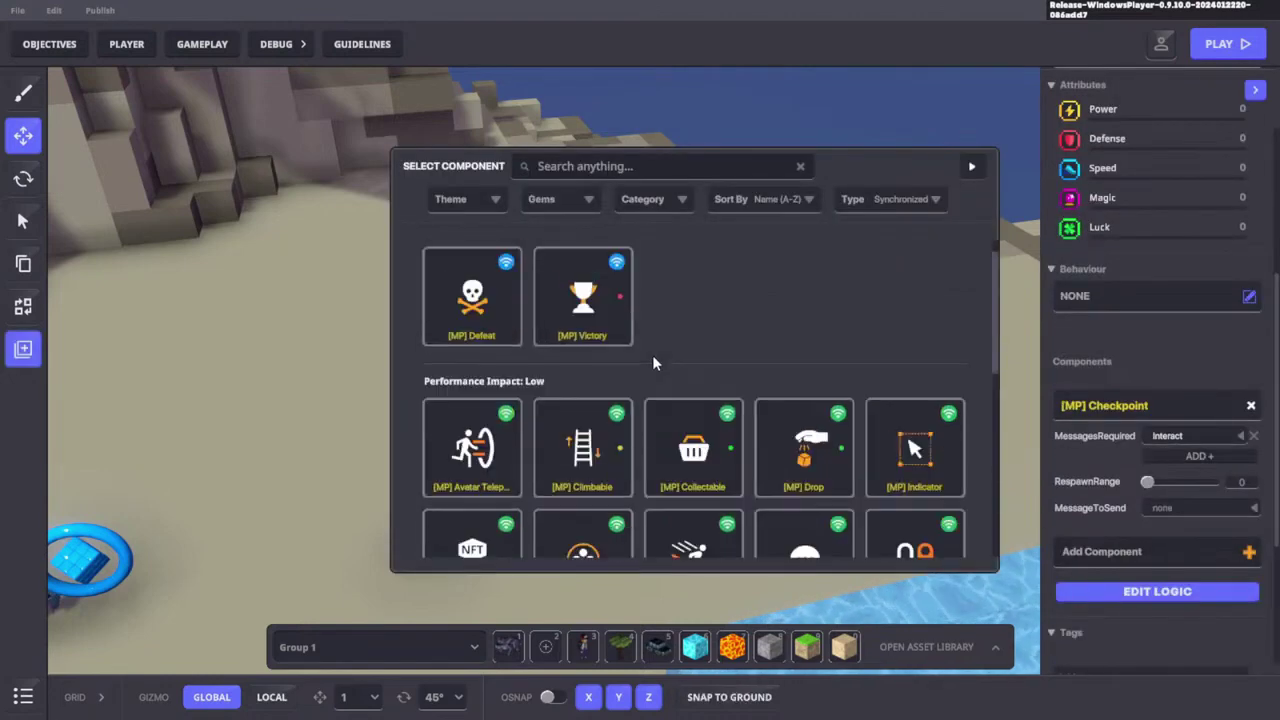
{"action": "scroll", "coordinate": [688, 377], "scroll_direction": "down", "scroll_amount": 1}
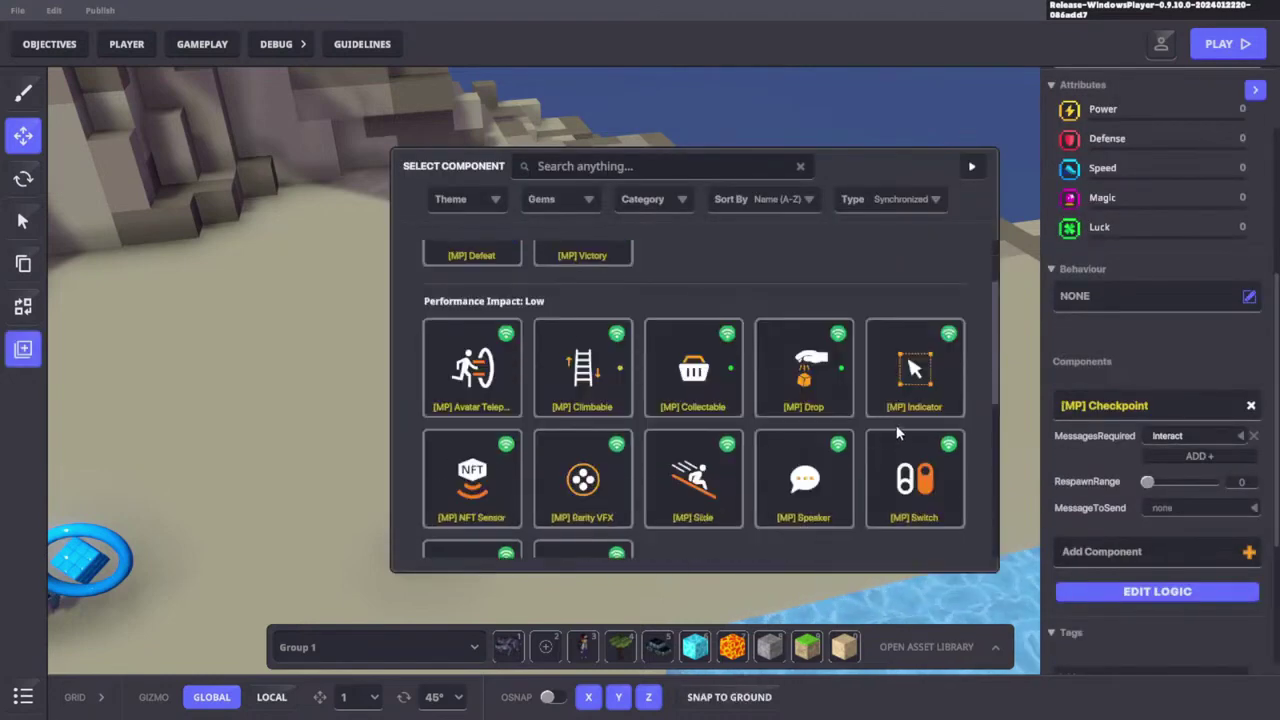
{"action": "left_click", "coordinate": [915, 372]}
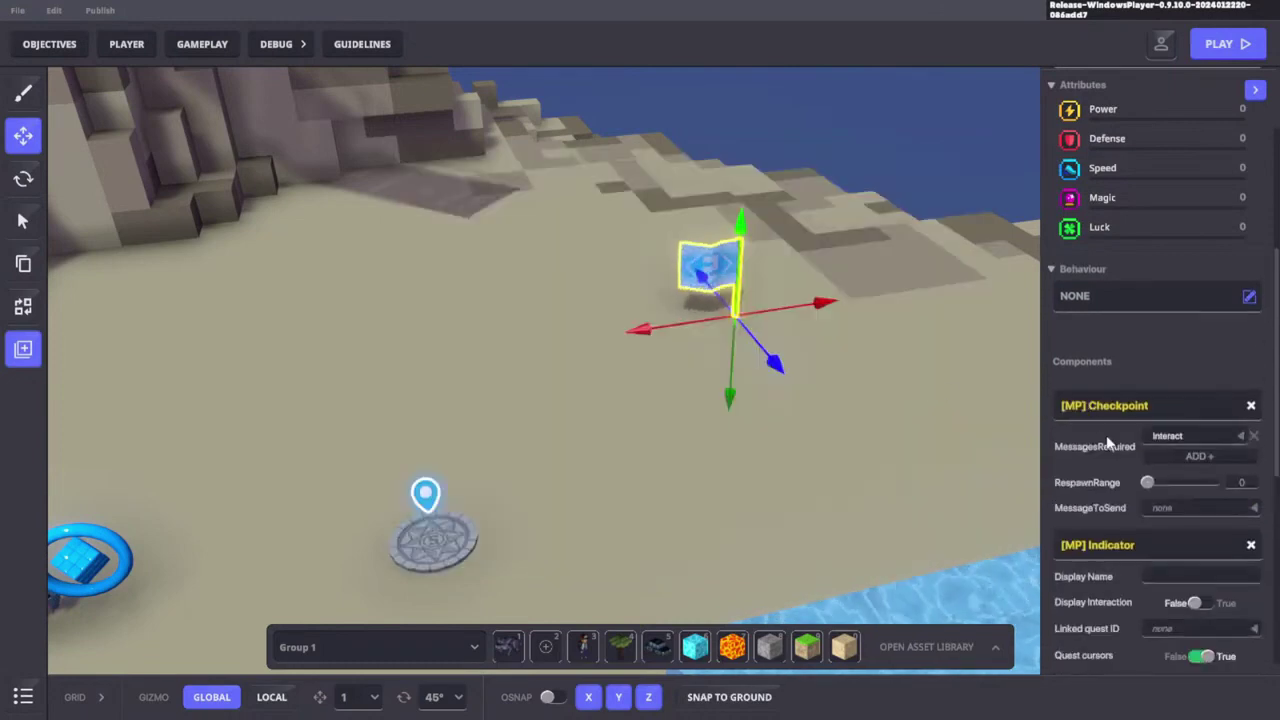
Enable the Indicator's Display Interaction with the custom text 設定記錄點, and set Quest cursors to False
{"action": "scroll", "coordinate": [1096, 417], "scroll_direction": "down", "scroll_amount": 2}
{"action": "left_click", "coordinate": [1168, 397]}
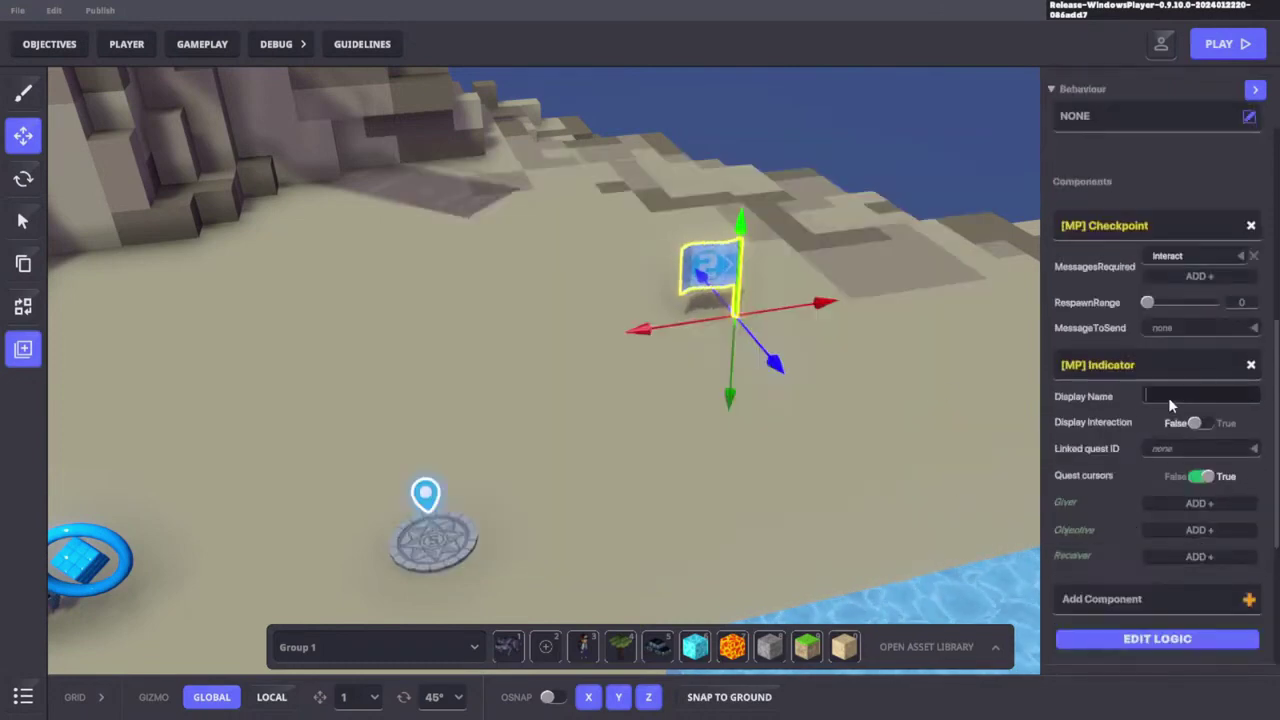
{"action": "left_click", "coordinate": [1220, 424]}
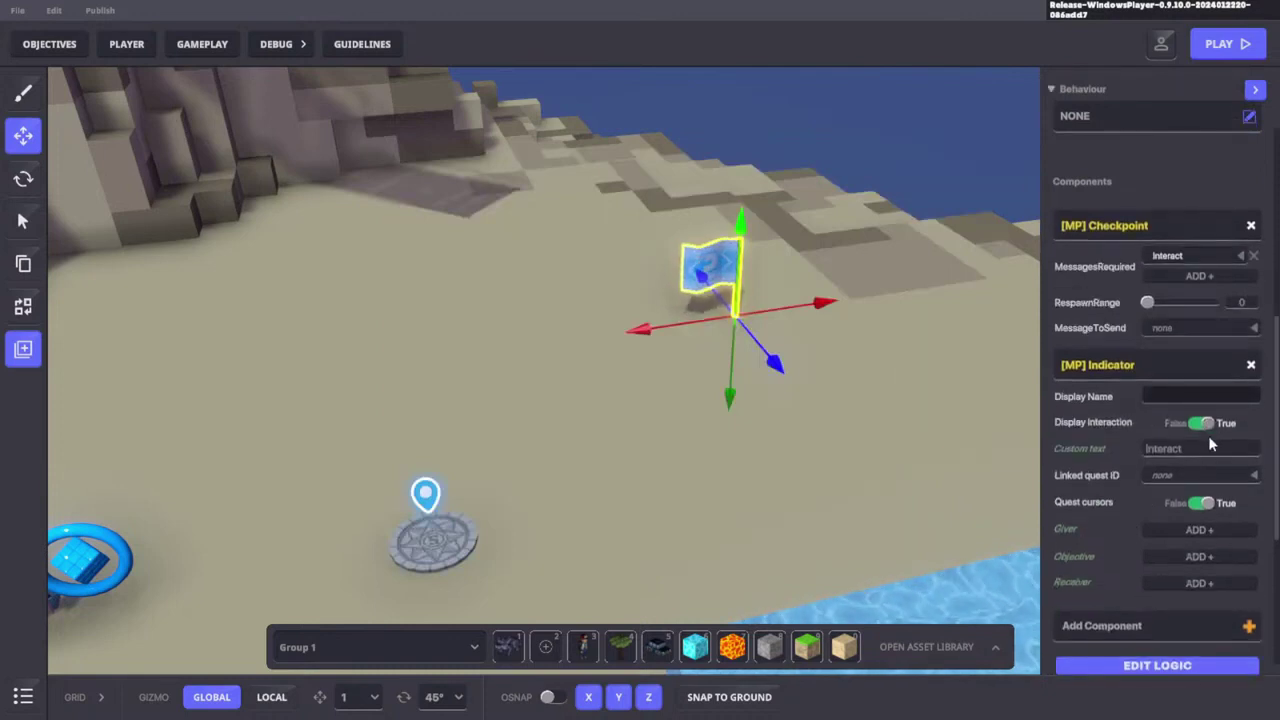
{"action": "left_click", "coordinate": [1195, 447]}
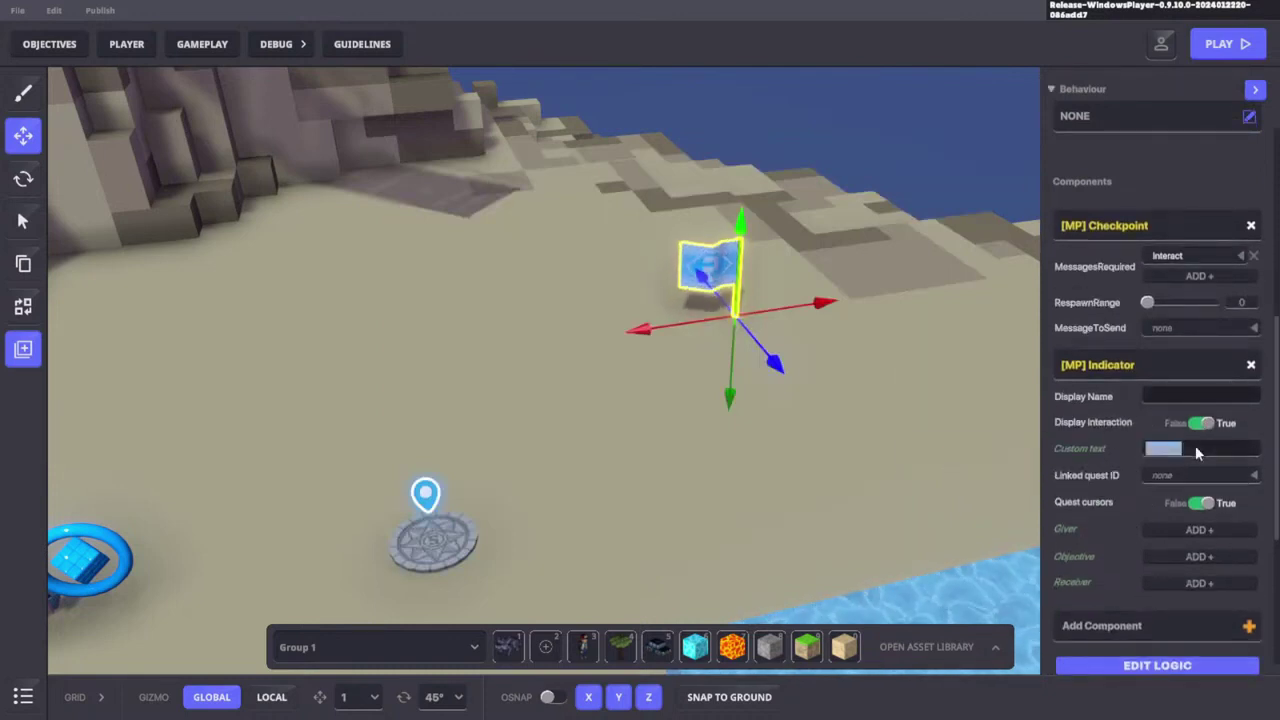
{"action": "type", "text": "設定"}
{"action": "key", "text": "BackSpace"}
{"action": "key", "text": "BackSpace"}
{"action": "type", "text": "設ㄉㄧㄥ画"}
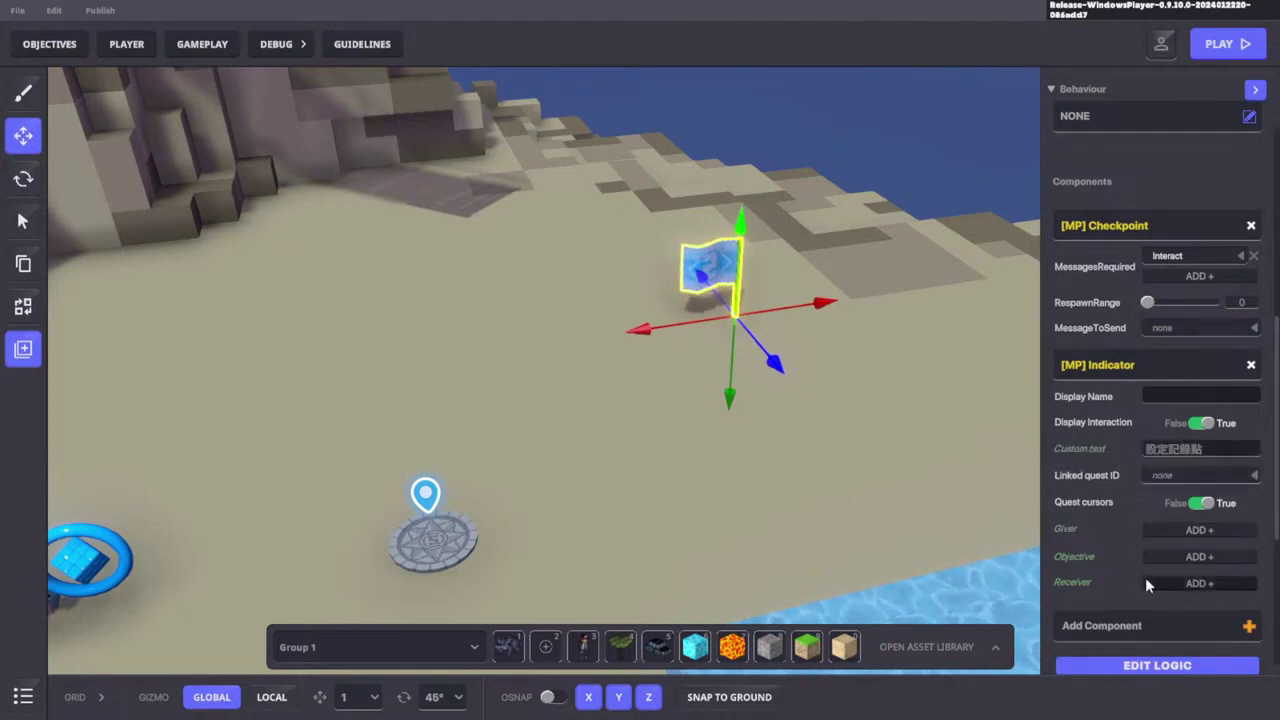
{"action": "left_click", "coordinate": [1203, 505]}
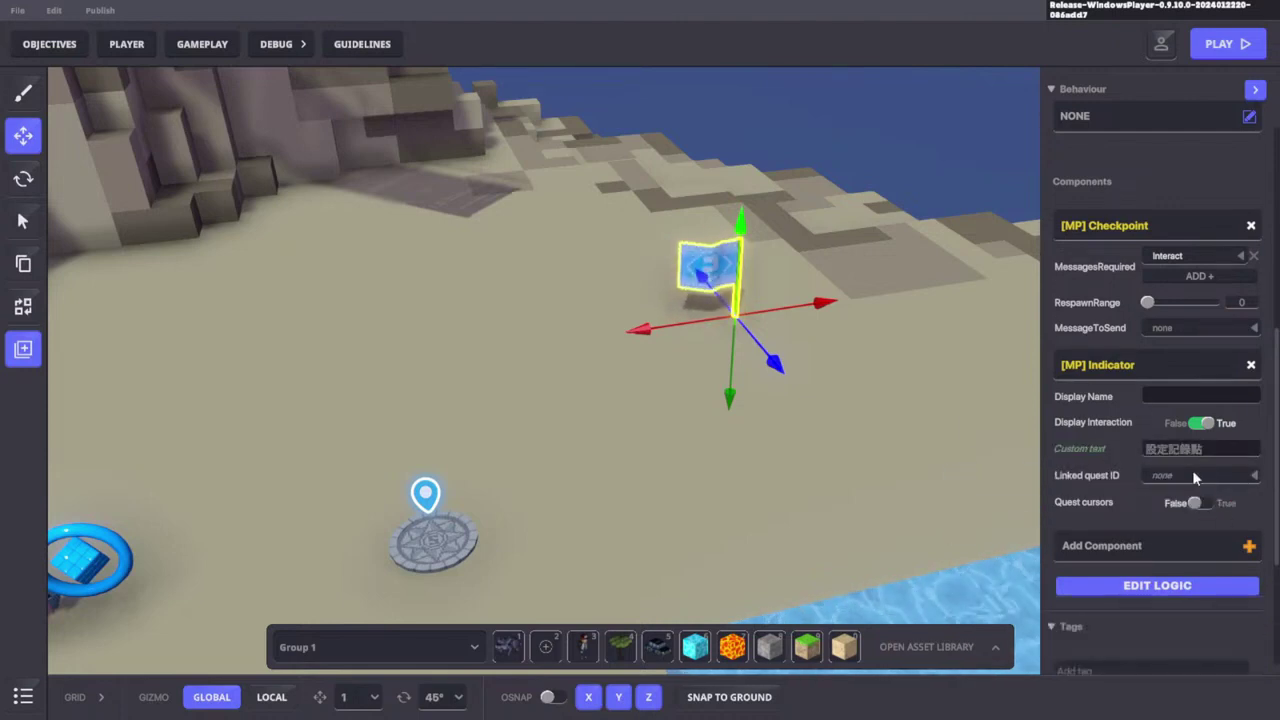
Playtest the flag's interaction by walking the avatar up to it, interacting, and moving away from it
{"action": "key", "text": "ctrl+p"}
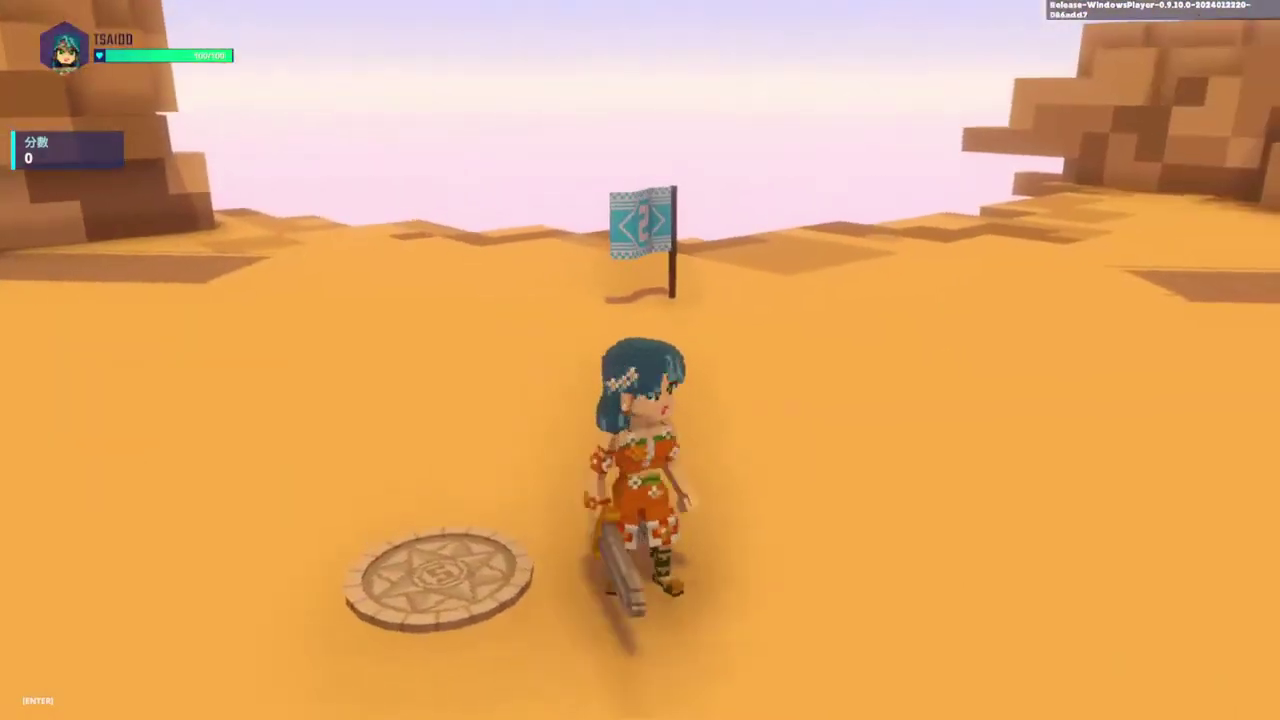
{"action": "key", "text": "w"}
{"action": "key", "text": "e"}
{"action": "key", "text": "w"}
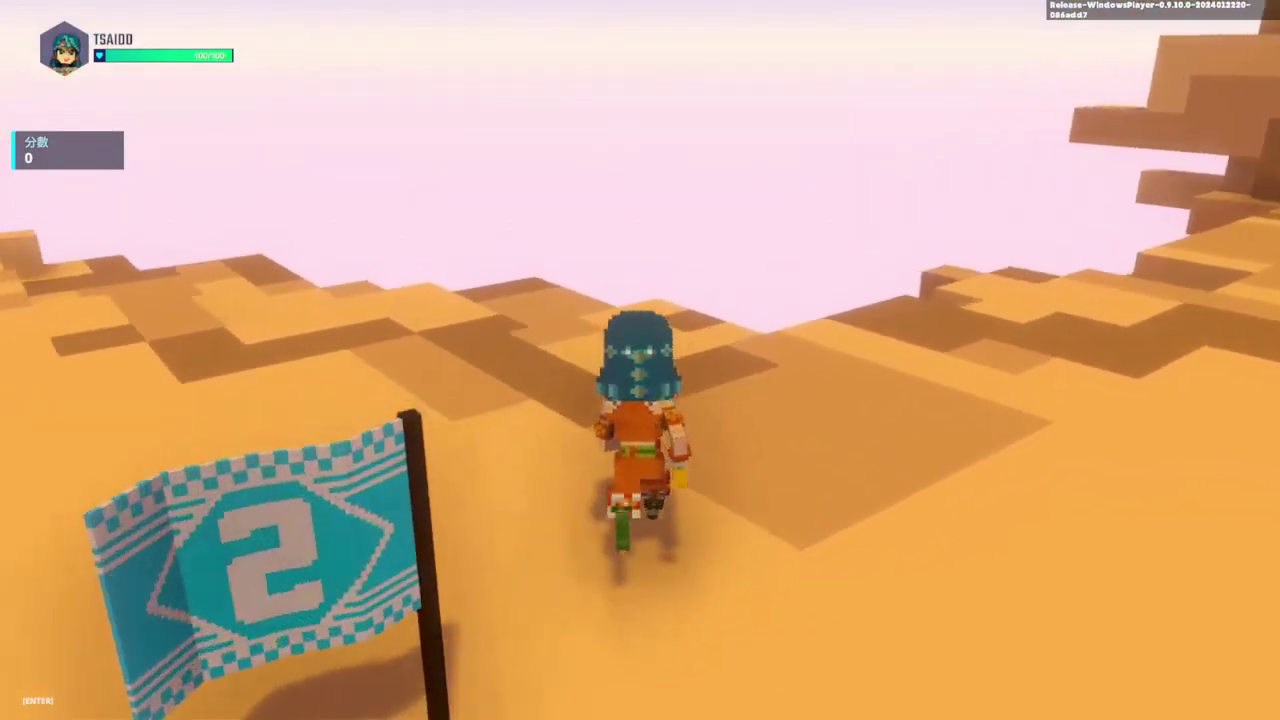
{"action": "key", "text": "w"}
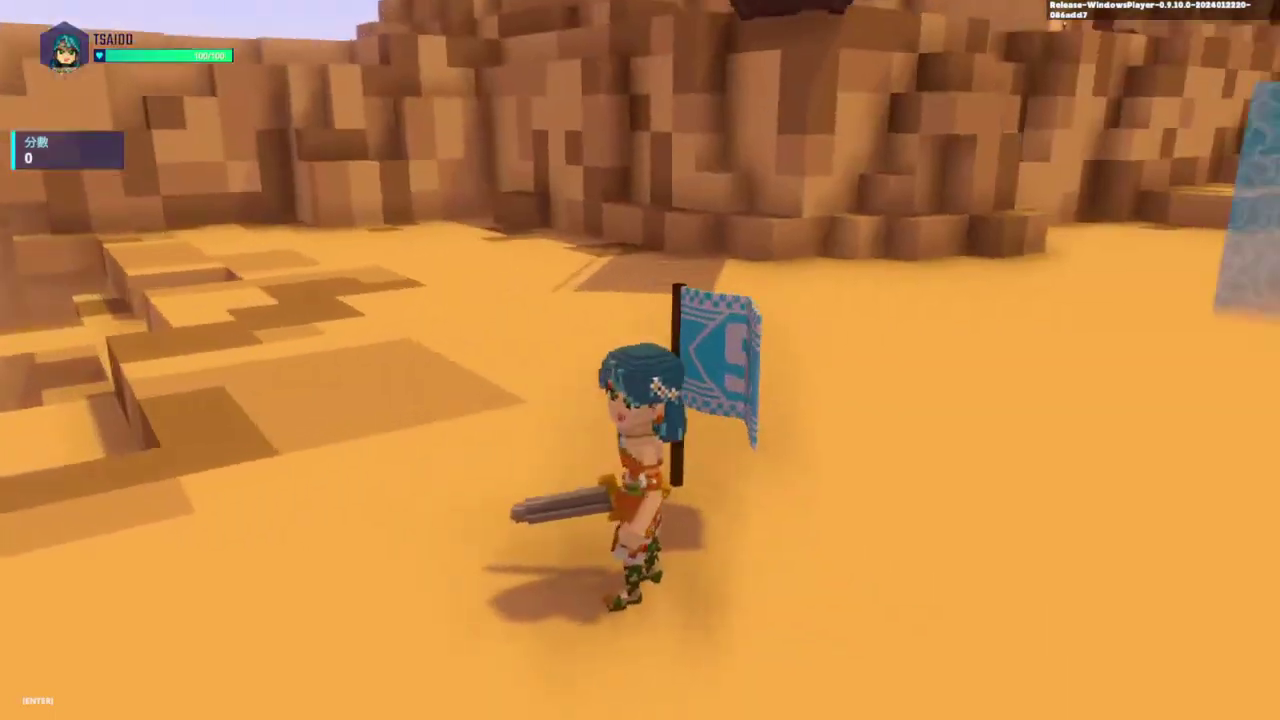
{"action": "key", "text": "d"}
{"action": "key", "text": "s"}
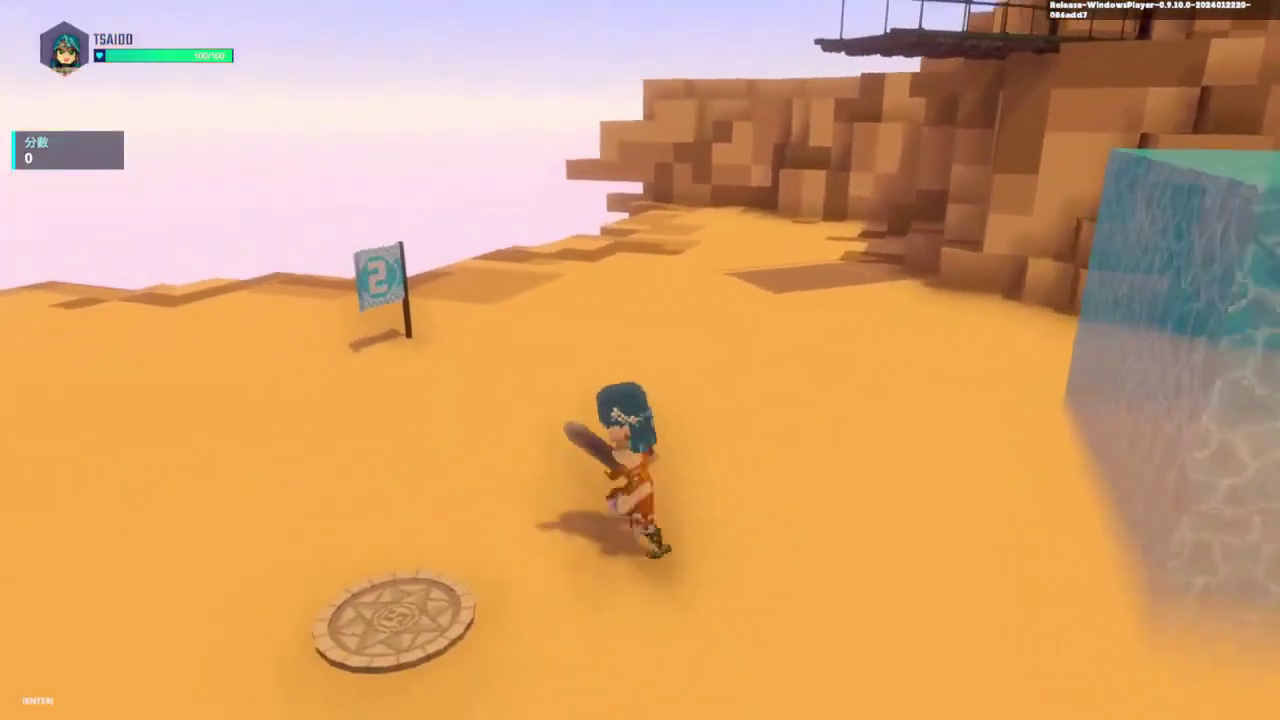
{"action": "key", "text": "ctrl+p"}
Run the playtest again, walk the avatar around the checkpoint flag to check its interaction, and return to editing
{"action": "key", "text": "ctrl+p"}
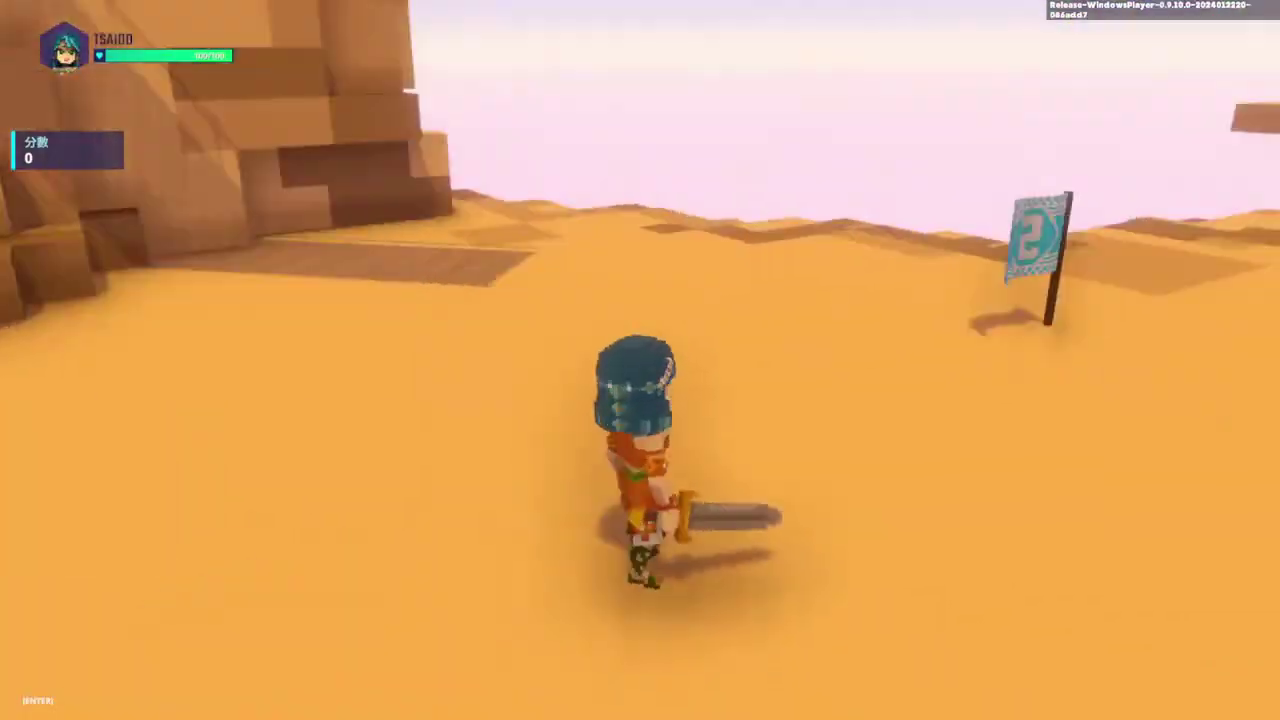
{"action": "key", "text": "w"}
{"action": "key", "text": "space"}
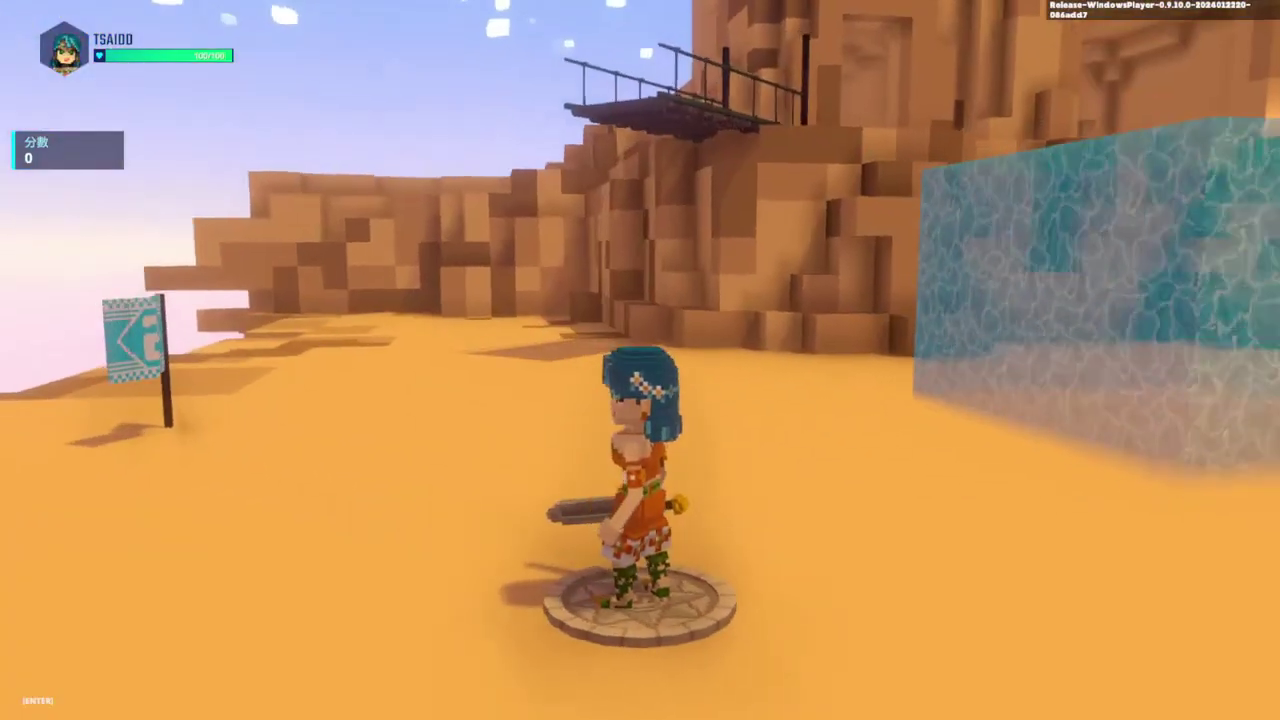
{"action": "key", "text": "w"}
{"action": "key", "text": "w"}
{"action": "key", "text": "w"}
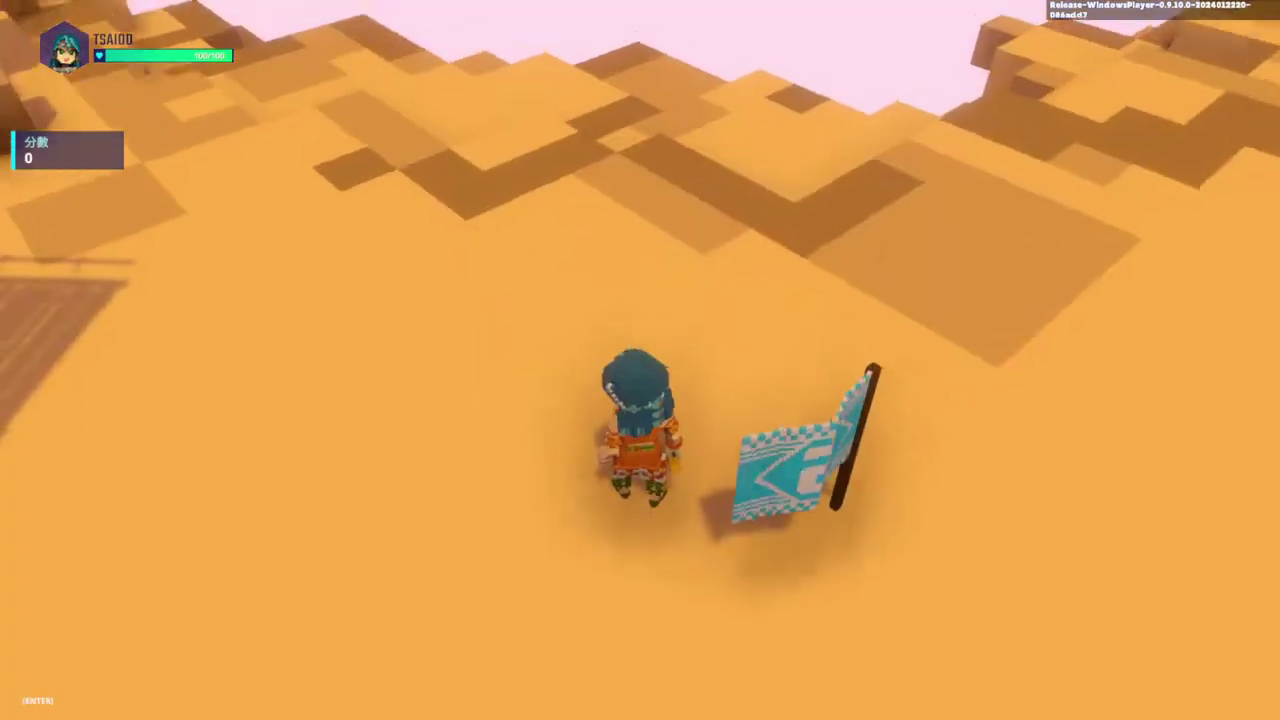
{"action": "key", "text": "s"}
{"action": "key", "text": "w"}
{"action": "key", "text": "a"}
{"action": "key", "text": "s"}
{"action": "key", "text": "Escape"}
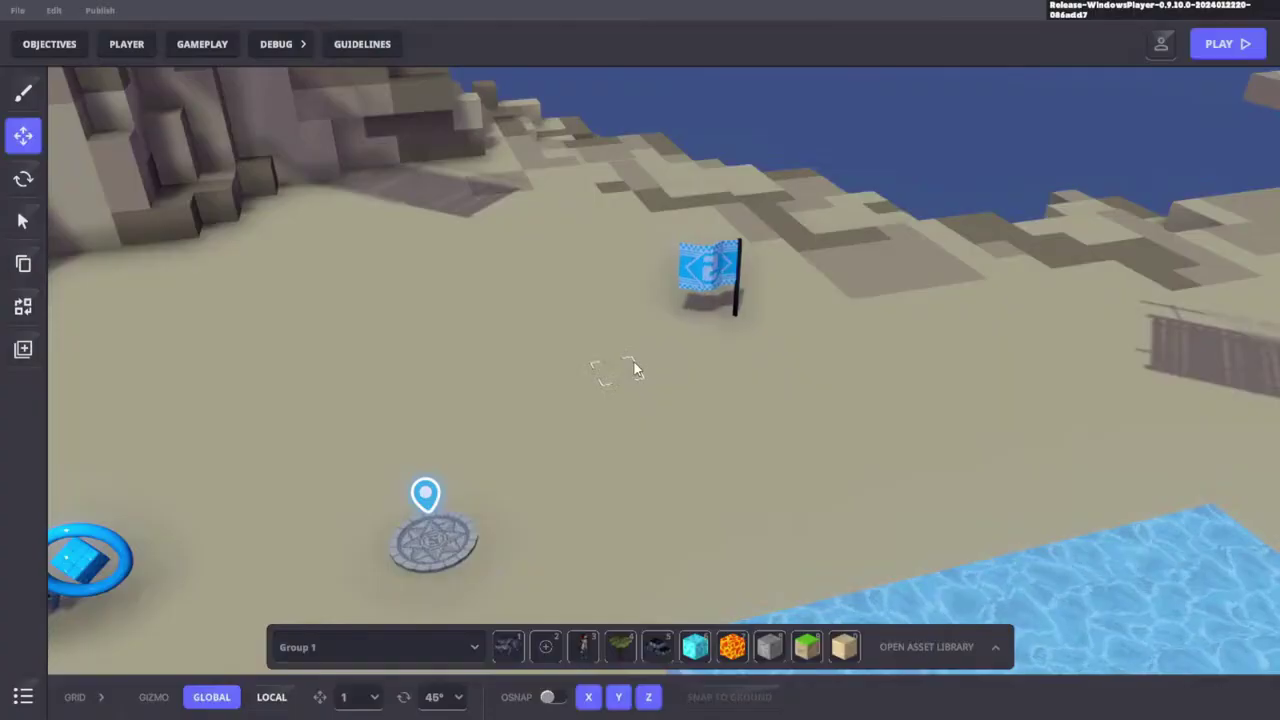
Assign the [MP] Actor Property Switcher behaviour to the number 2 racing flag
{"action": "left_click", "coordinate": [735, 287]}
{"action": "scroll", "coordinate": [1160, 506], "scroll_direction": "down", "scroll_amount": 3}
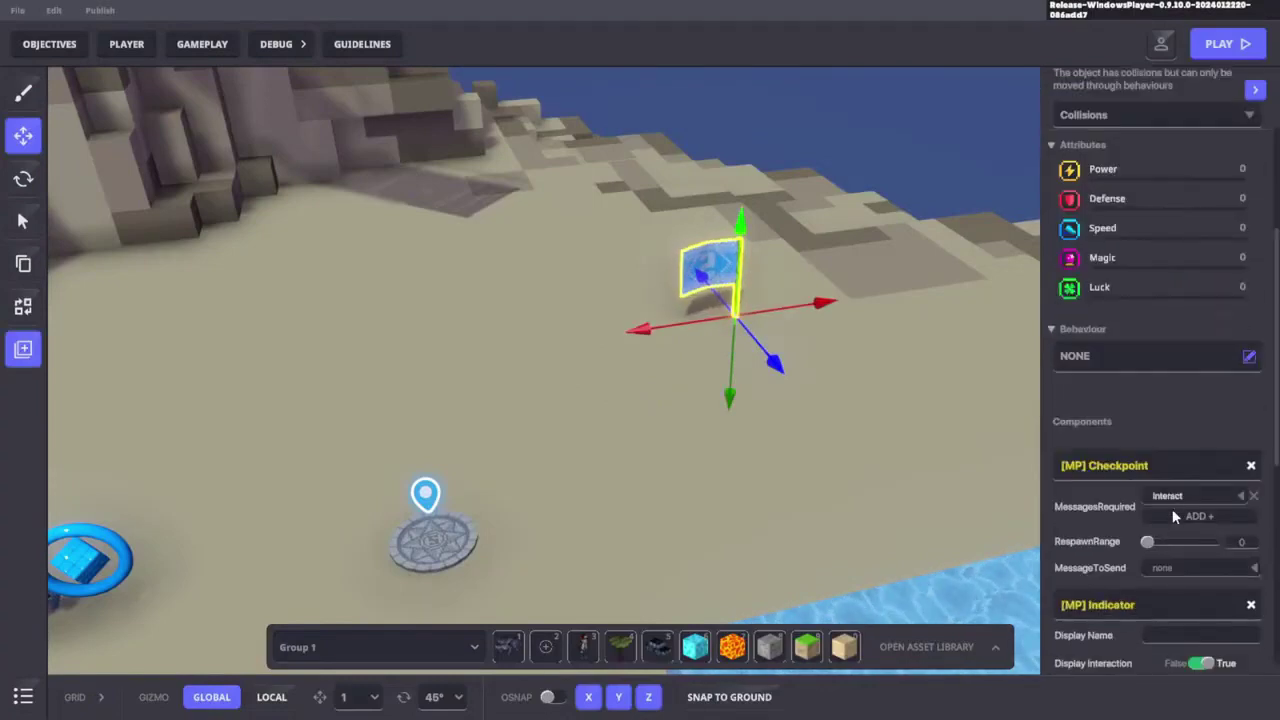
{"action": "scroll", "coordinate": [1168, 490], "scroll_direction": "down", "scroll_amount": 1}
{"action": "scroll", "coordinate": [1090, 487], "scroll_direction": "down", "scroll_amount": 1}
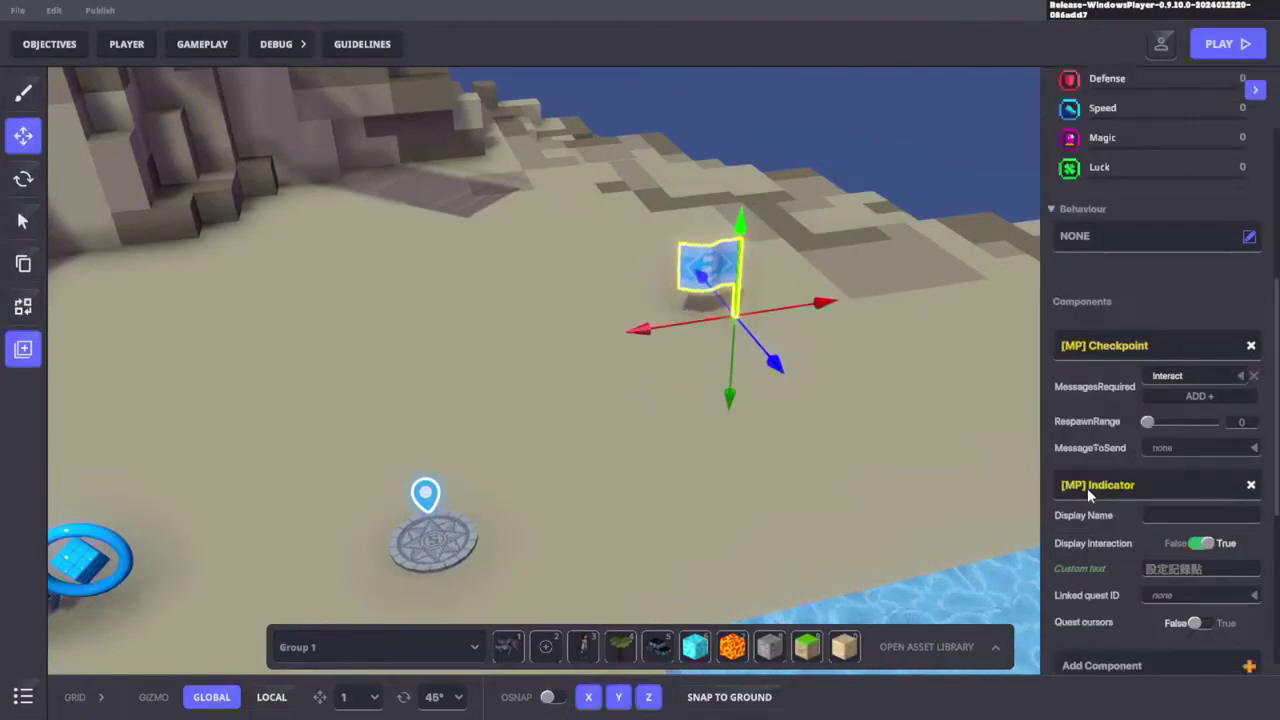
{"action": "scroll", "coordinate": [1090, 490], "scroll_direction": "down", "scroll_amount": 1}
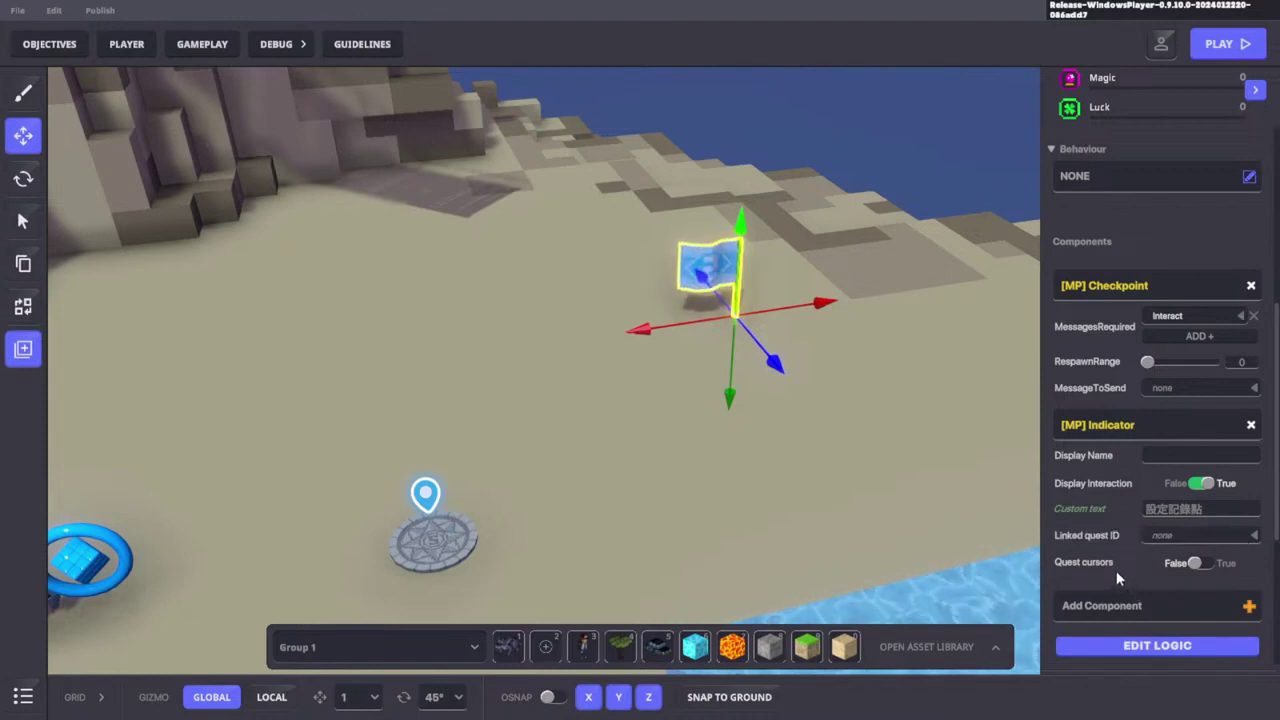
{"action": "left_click", "coordinate": [1249, 176]}
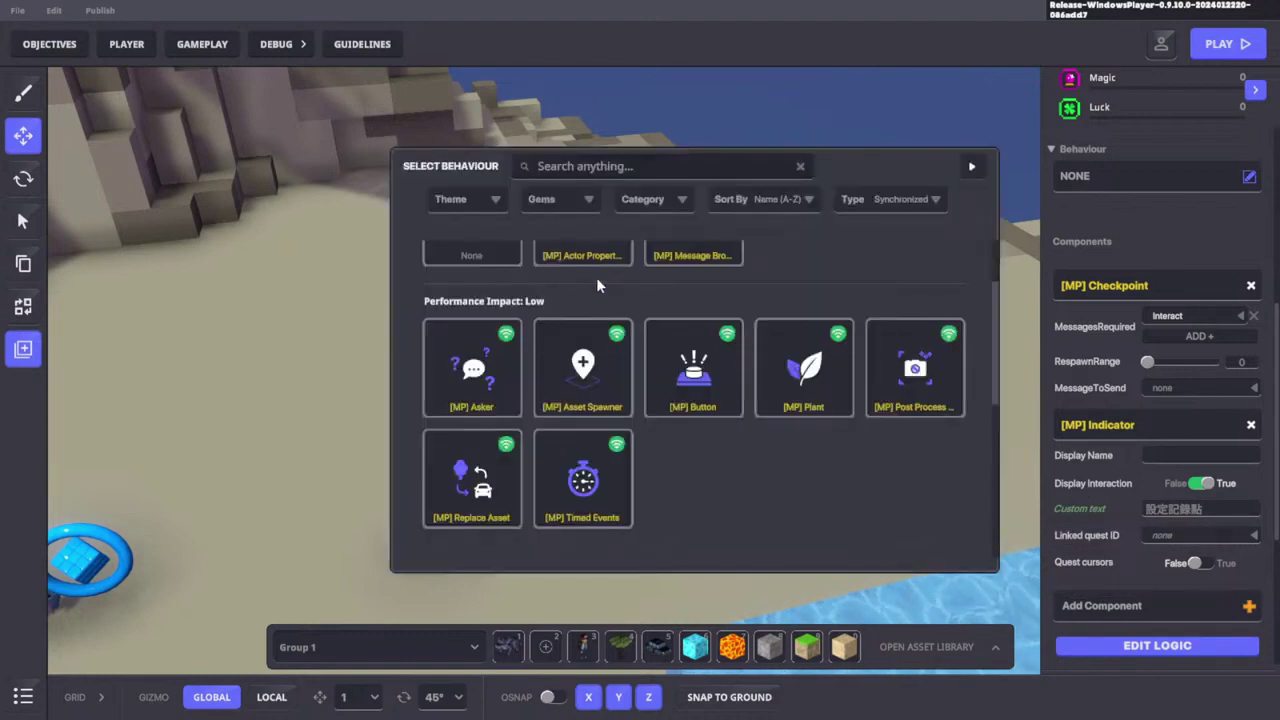
{"action": "scroll", "coordinate": [717, 468], "scroll_direction": "up", "scroll_amount": 1}
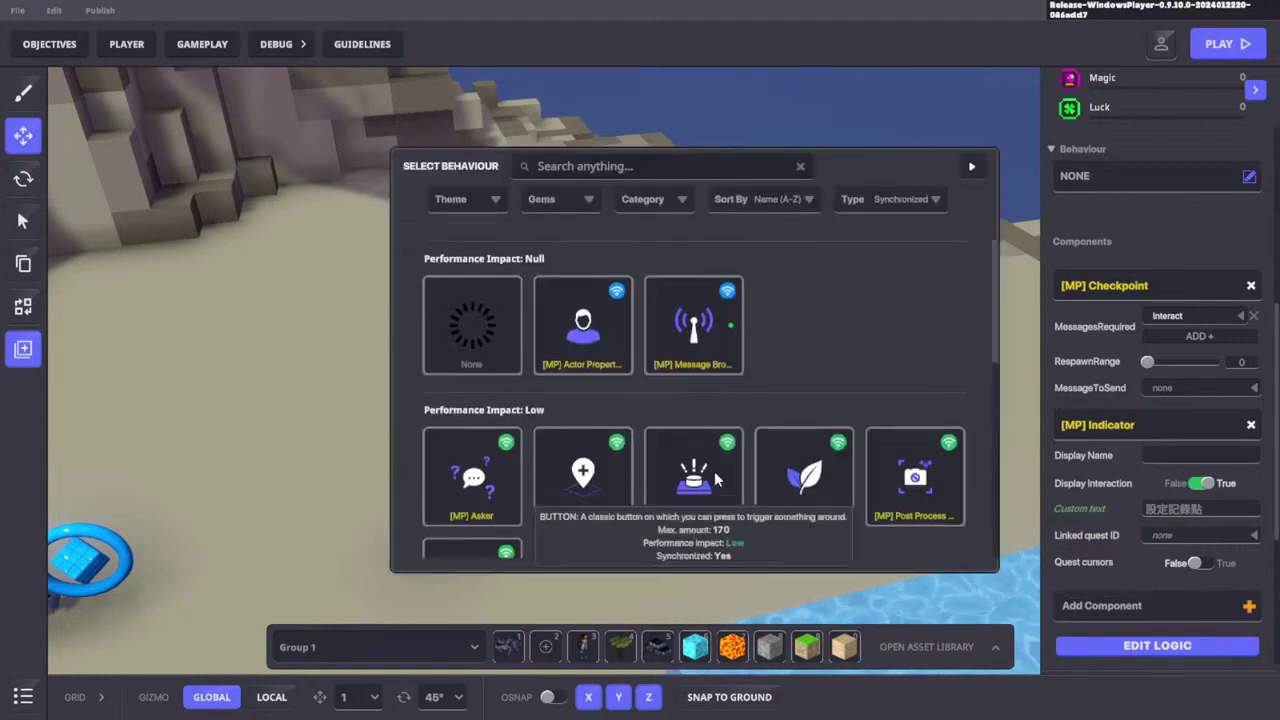
{"action": "left_click", "coordinate": [588, 337]}
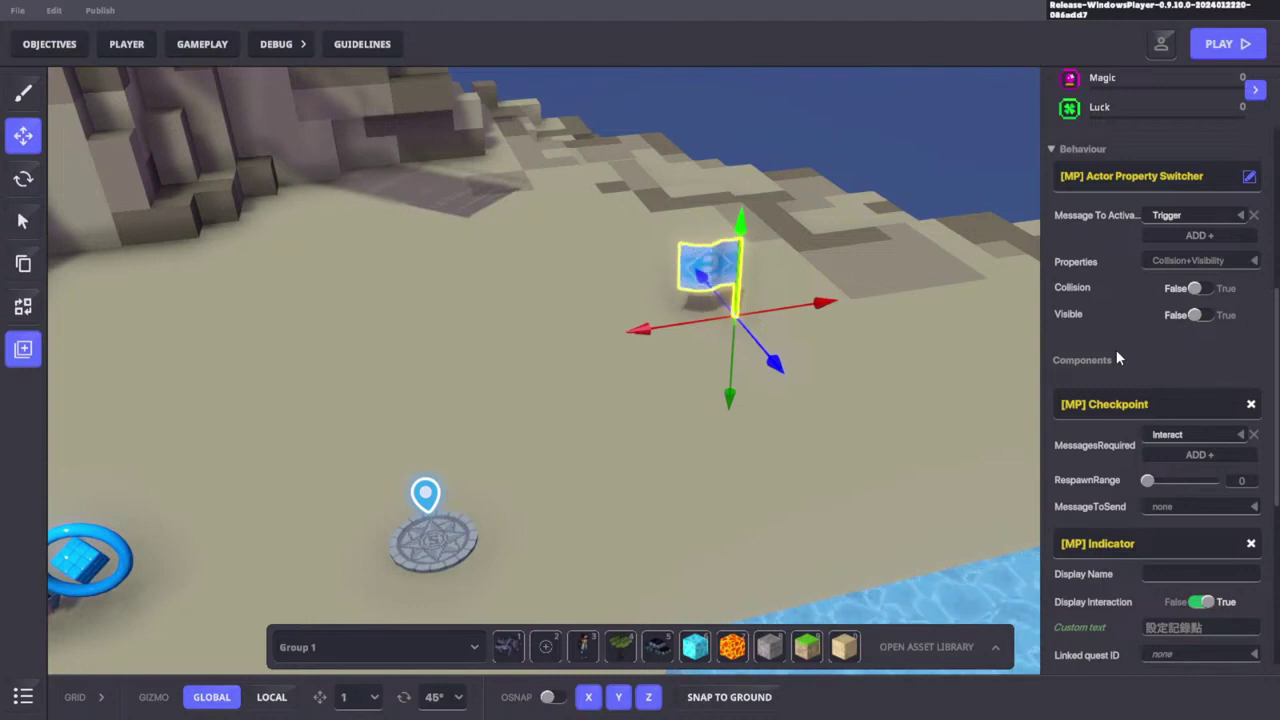
Review the flag's physics collision options and its Actor Property Switcher, Checkpoint and Indicator settings
{"action": "scroll", "coordinate": [1116, 349], "scroll_direction": "up", "scroll_amount": 5}
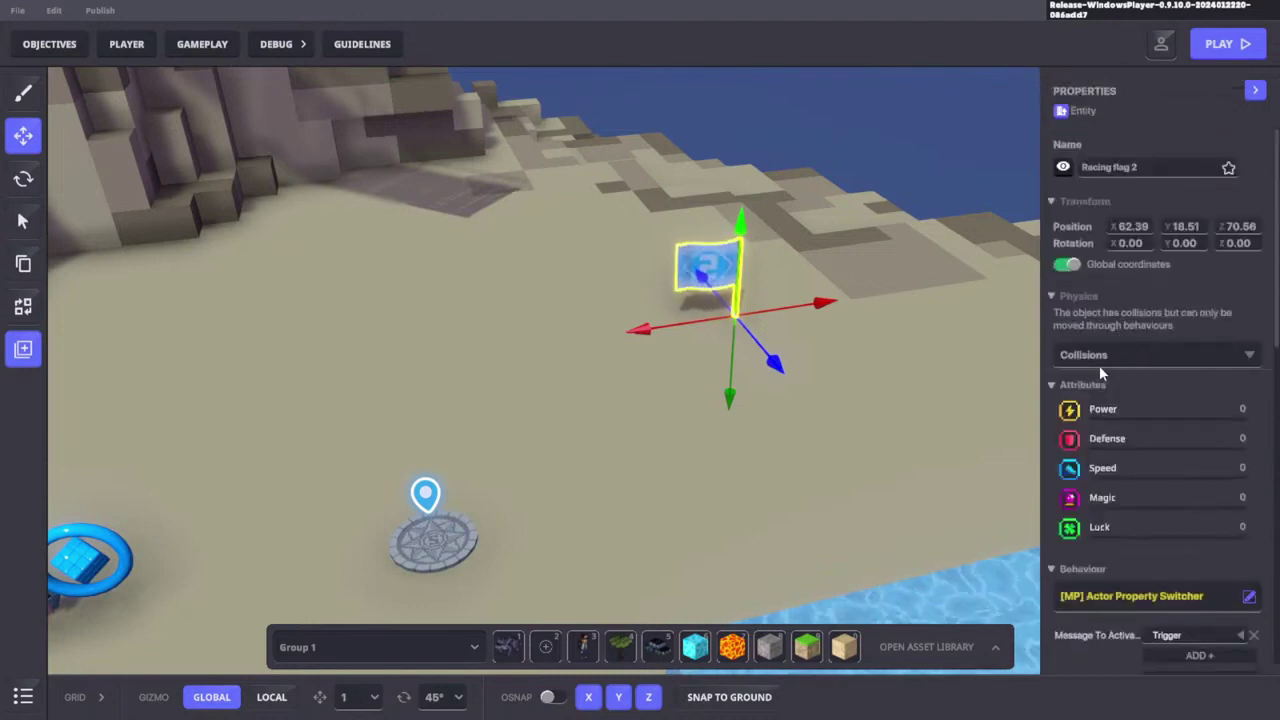
{"action": "left_click", "coordinate": [1176, 356]}
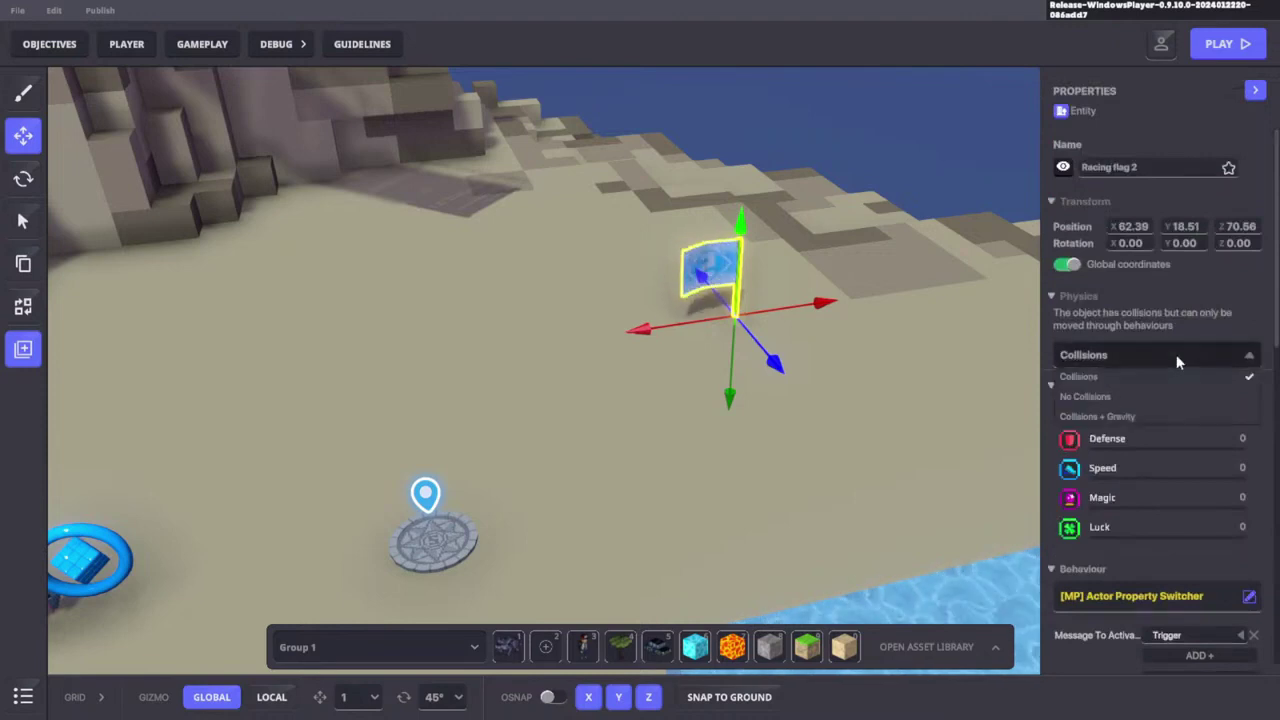
{"action": "left_click", "coordinate": [1191, 329]}
{"action": "scroll", "coordinate": [1134, 361], "scroll_direction": "down", "scroll_amount": 3}
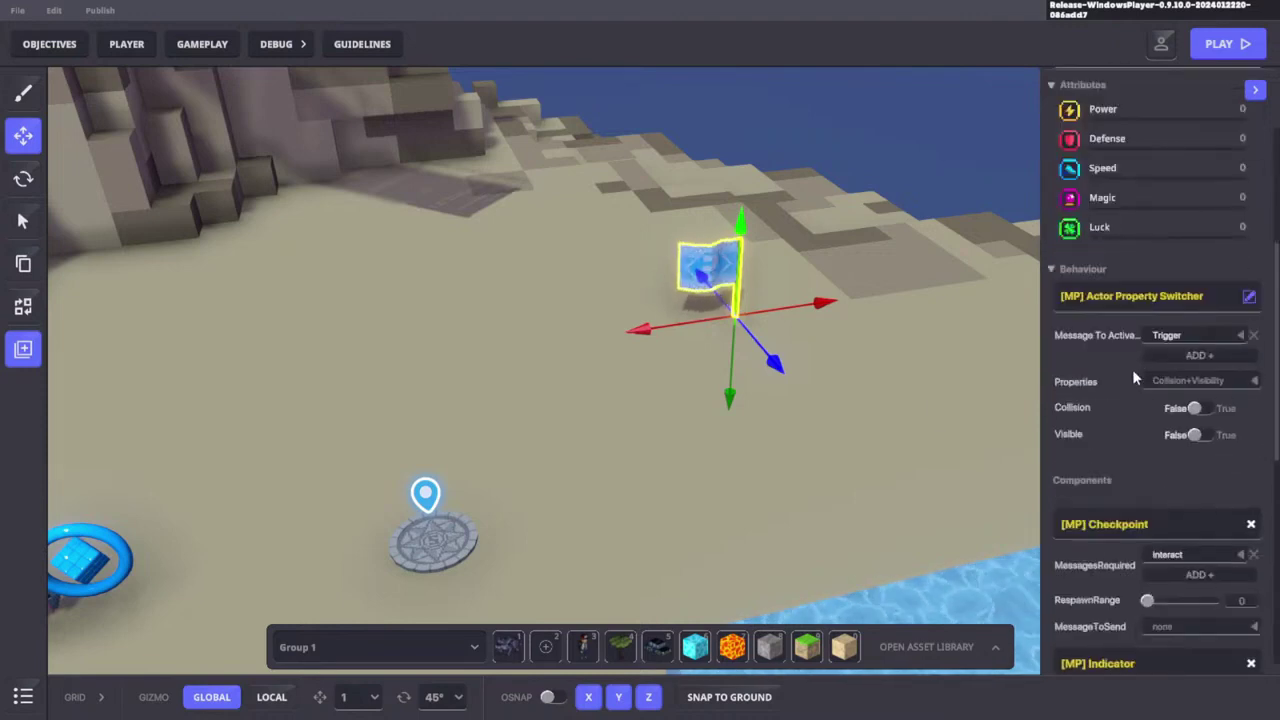
{"action": "scroll", "coordinate": [1110, 450], "scroll_direction": "down", "scroll_amount": 1}
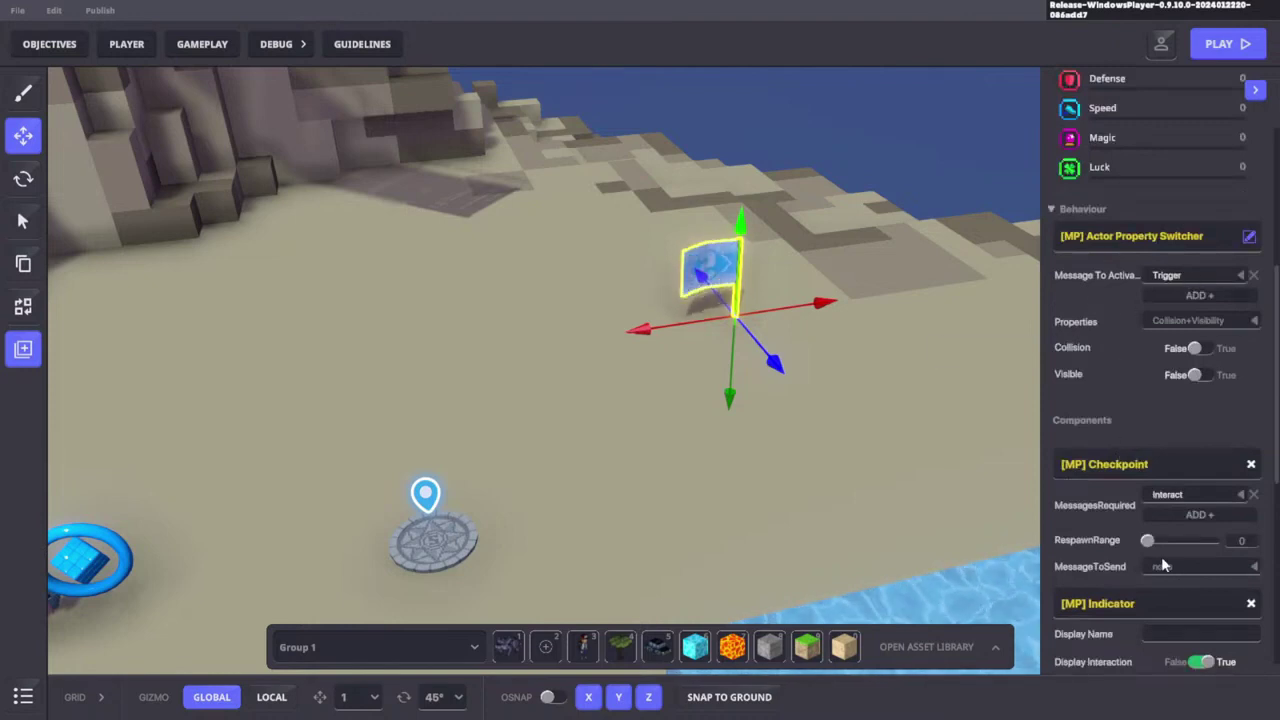
{"action": "scroll", "coordinate": [1108, 490], "scroll_direction": "down", "scroll_amount": 4}
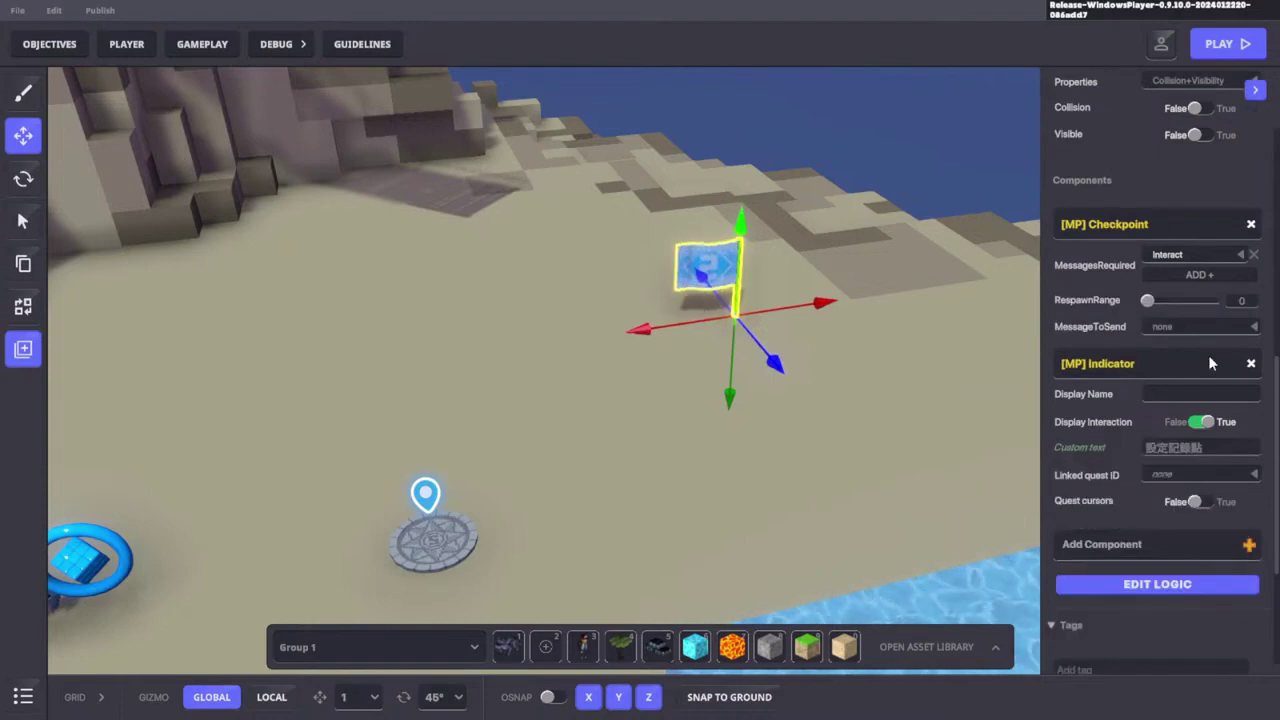
Open the flag's logic and set its Checkpoint component to send a new message named hide
{"action": "left_click", "coordinate": [1155, 586]}
{"action": "scroll", "coordinate": [1122, 480], "scroll_direction": "down", "scroll_amount": 6}
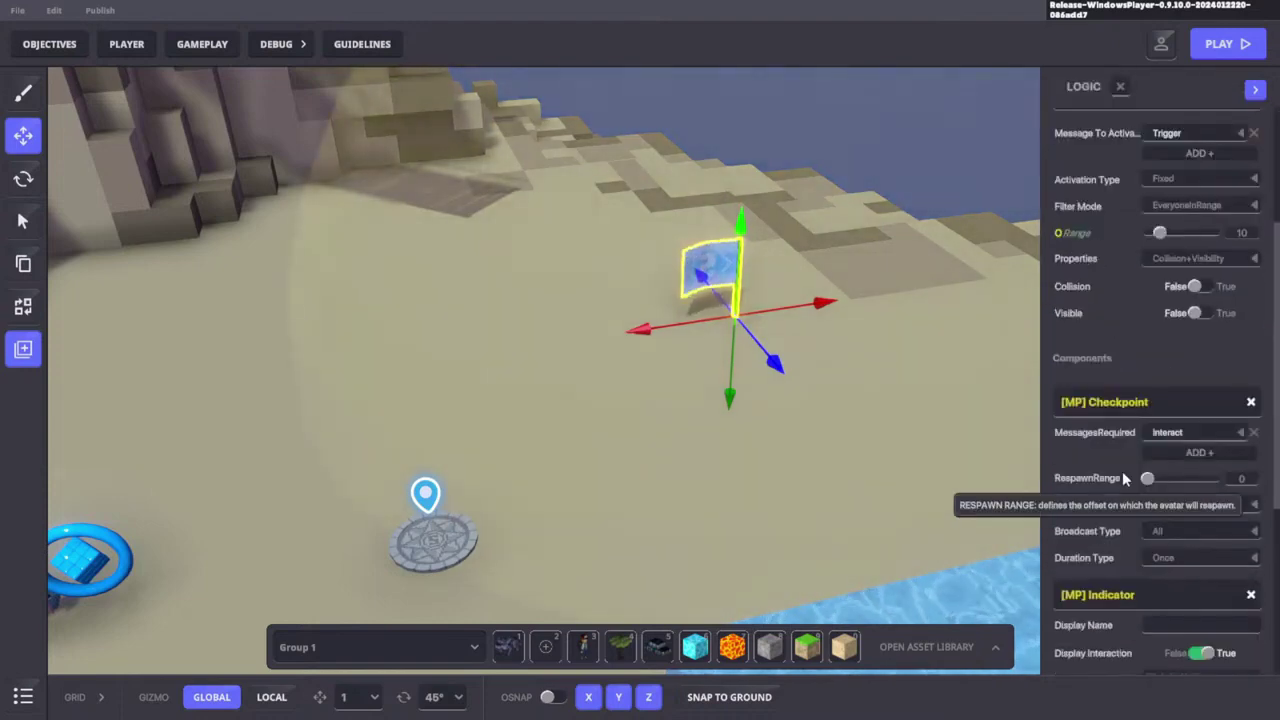
{"action": "scroll", "coordinate": [1108, 470], "scroll_direction": "down", "scroll_amount": 1}
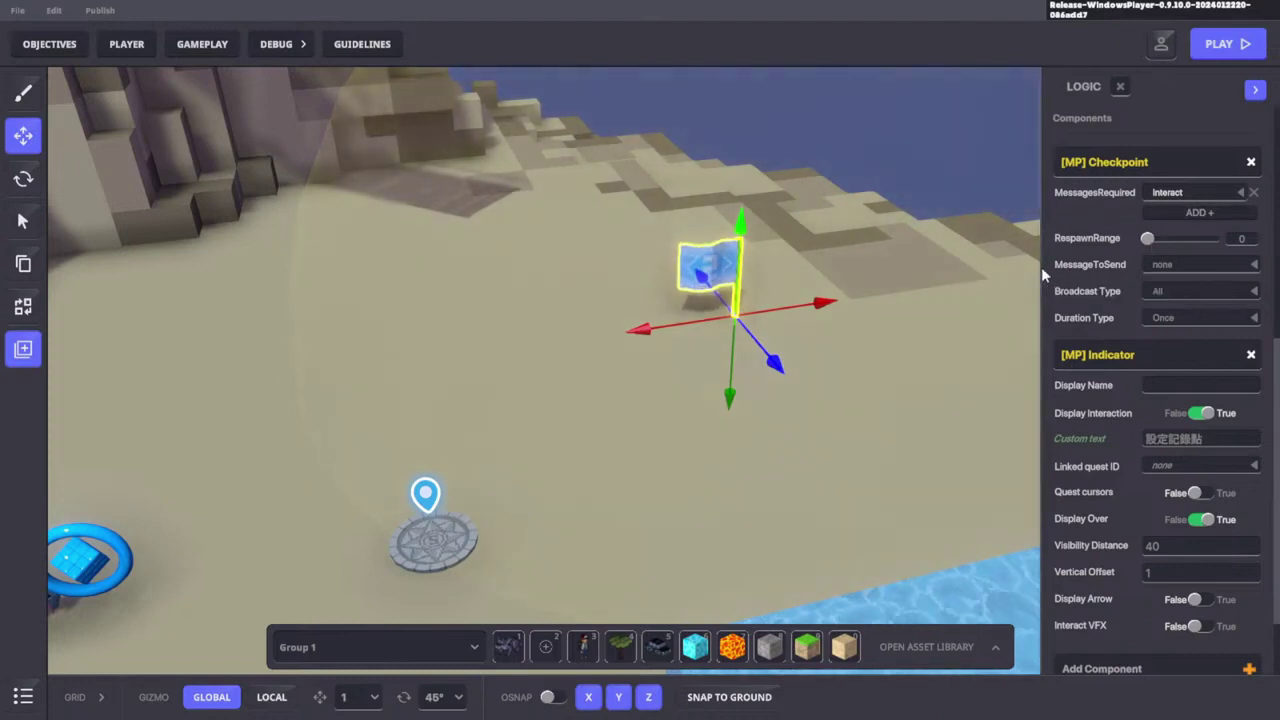
{"action": "left_click_drag", "start_coordinate": [1040, 272], "coordinate": [955, 273]}
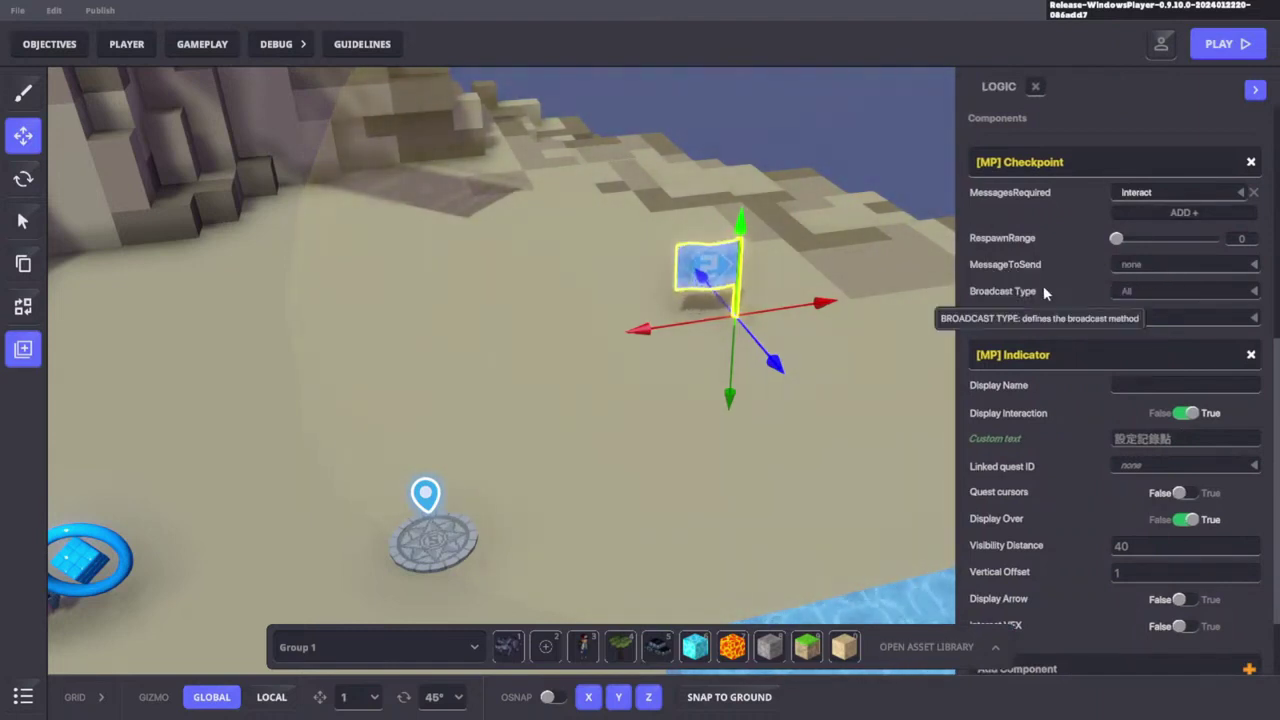
{"action": "left_click", "coordinate": [1156, 262]}
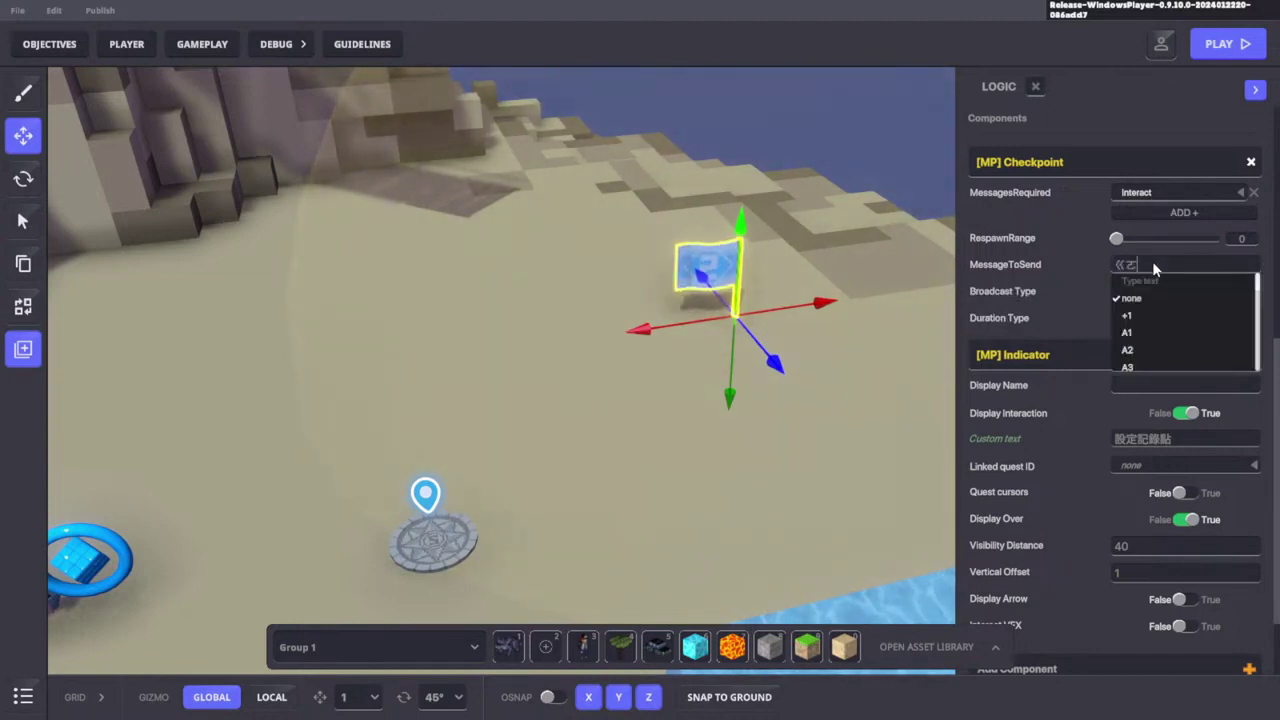
{"action": "type", "text": "hide"}
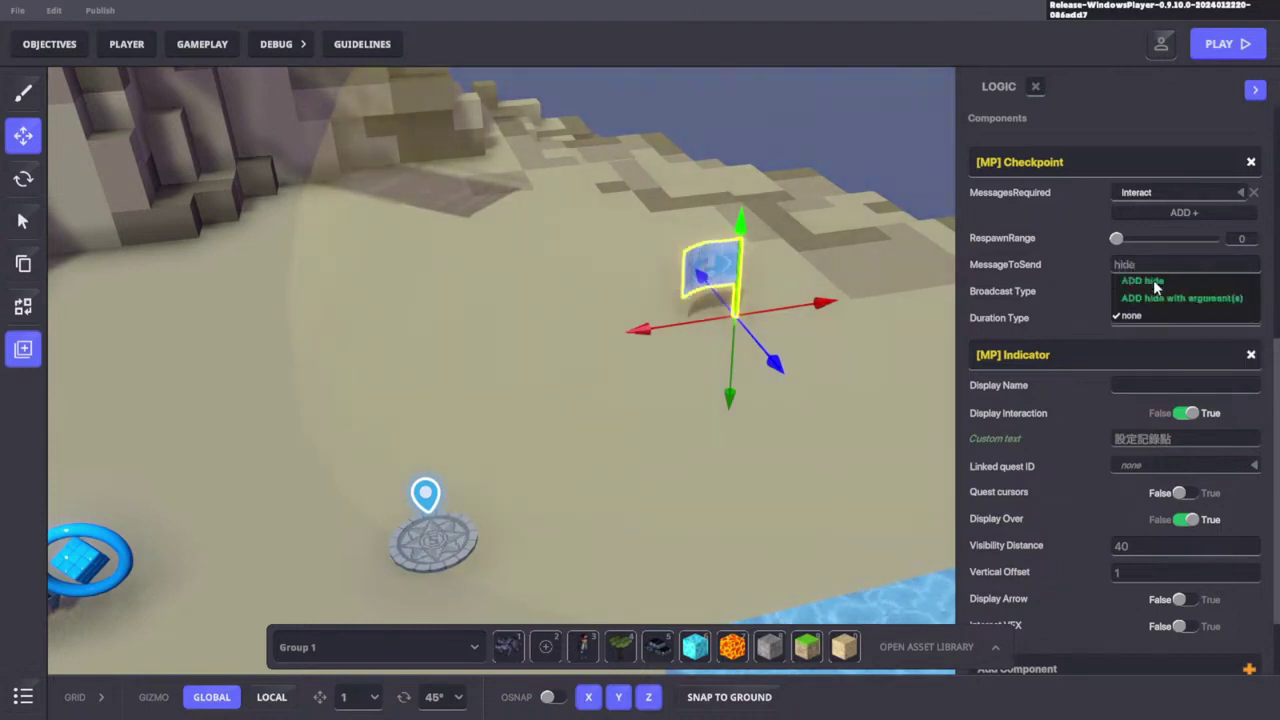
{"action": "left_click", "coordinate": [1153, 280]}
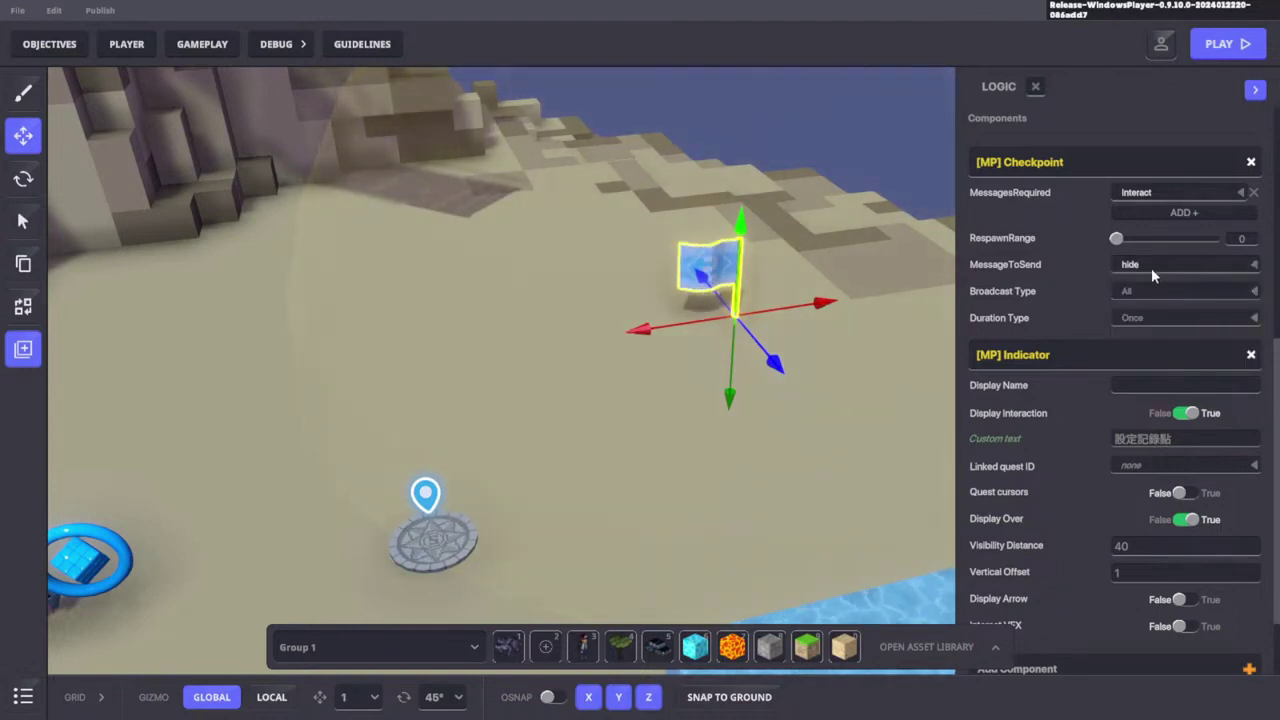
Set the Actor Property Switcher's activation message to hide
{"action": "scroll", "coordinate": [1151, 268], "scroll_direction": "up", "scroll_amount": 3}
{"action": "scroll", "coordinate": [1163, 374], "scroll_direction": "up", "scroll_amount": 2}
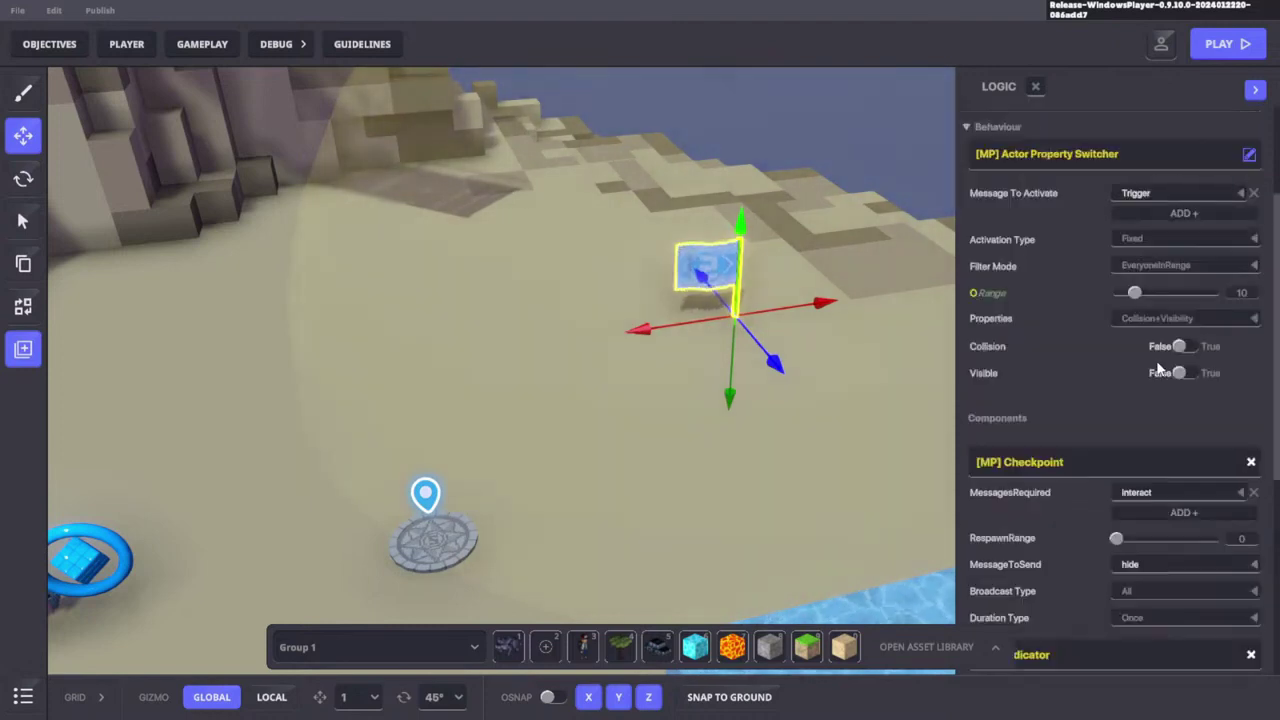
{"action": "left_click", "coordinate": [1172, 194]}
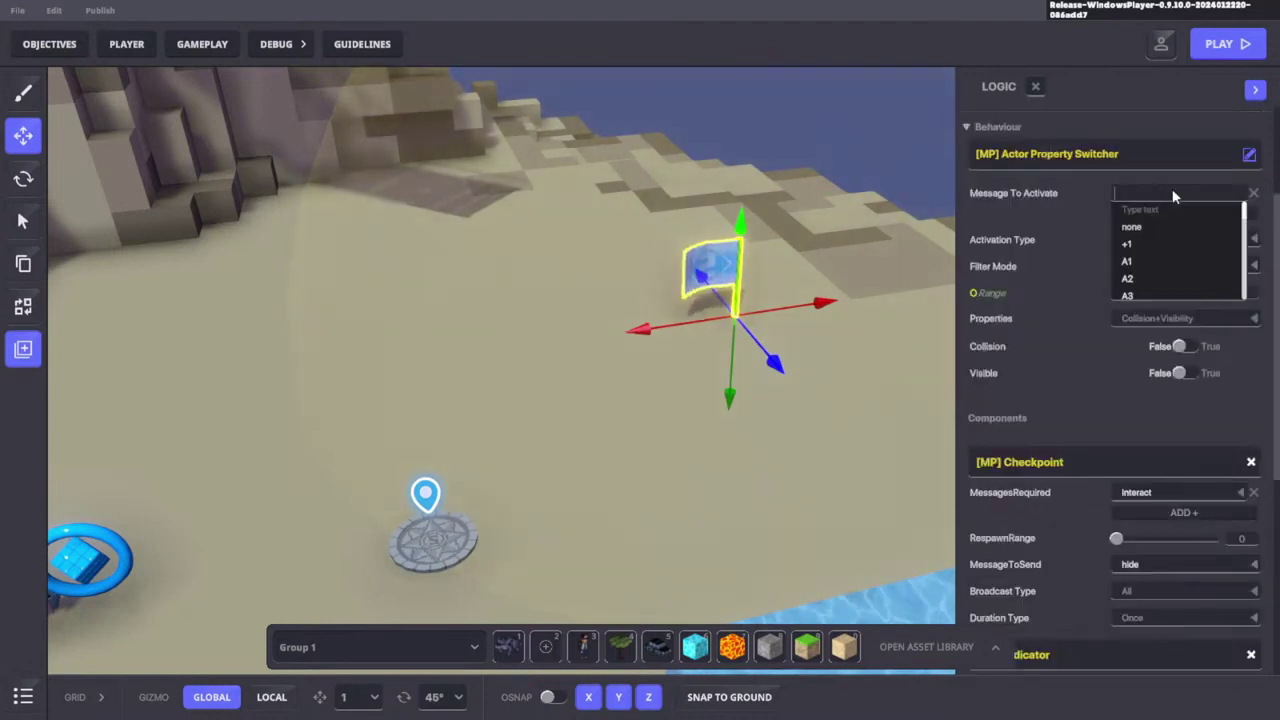
{"action": "type", "text": "hide"}
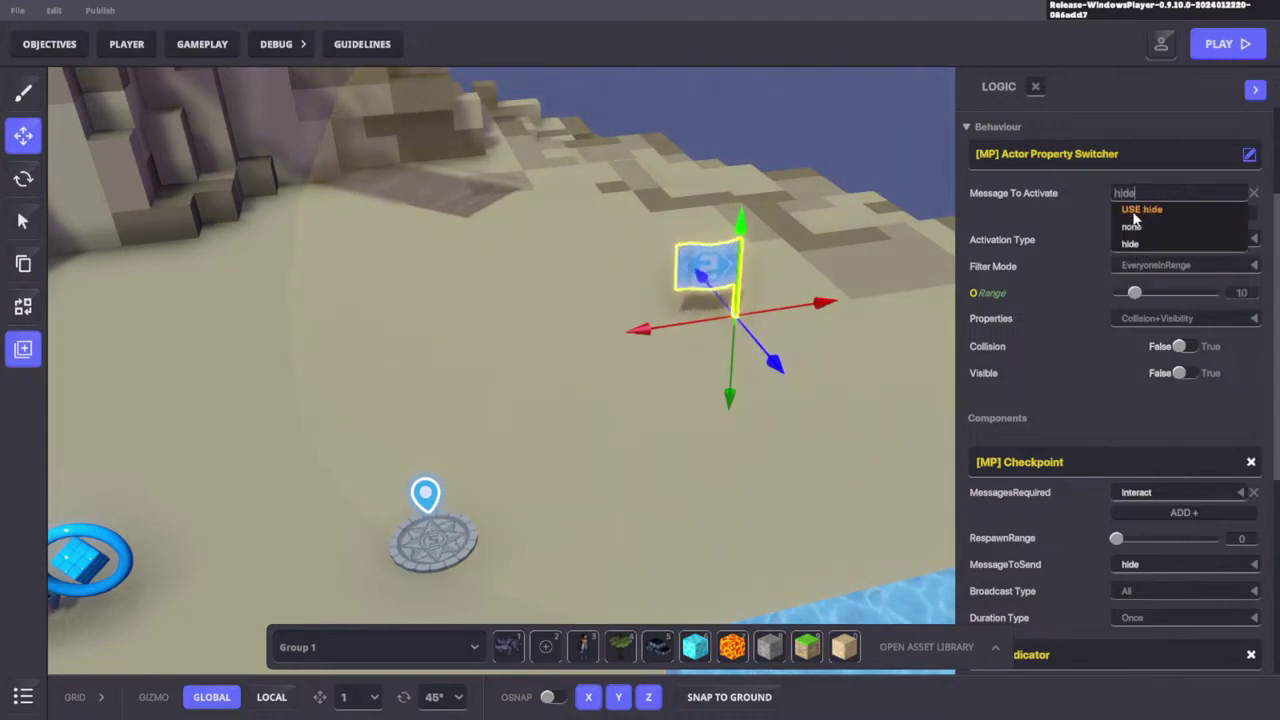
{"action": "left_click", "coordinate": [1148, 210]}
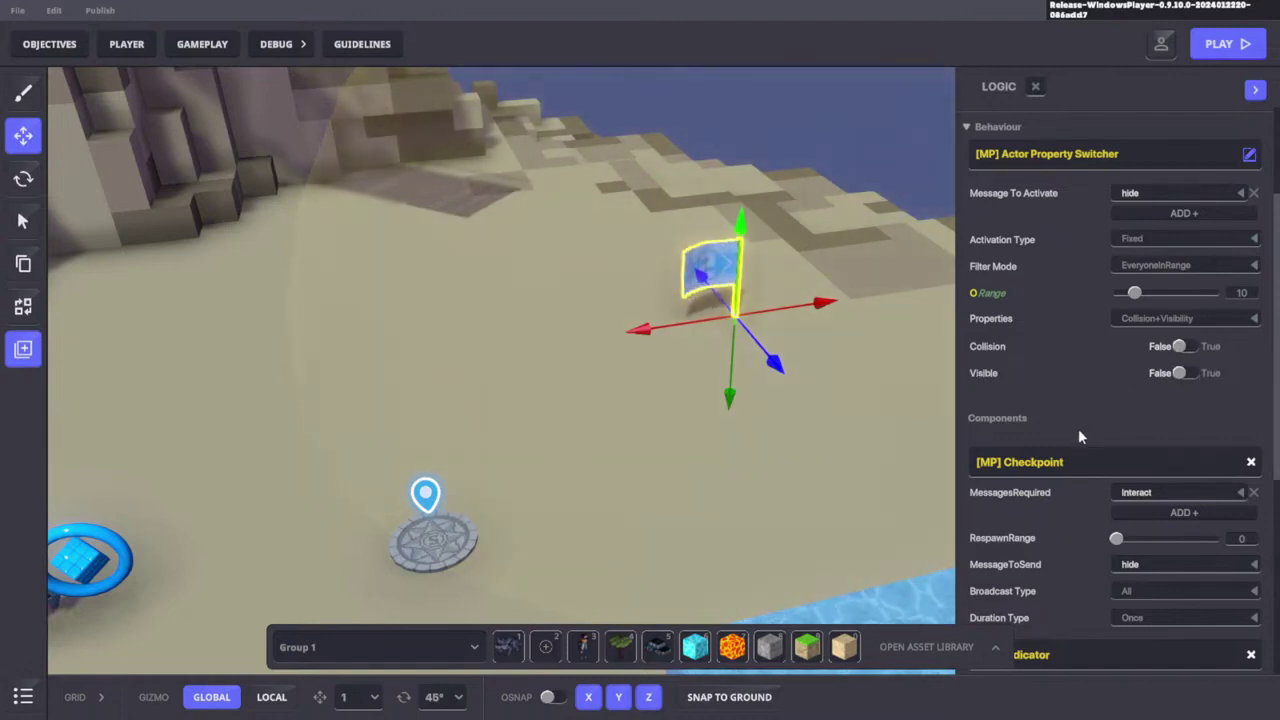
{"action": "left_click", "coordinate": [1130, 318]}
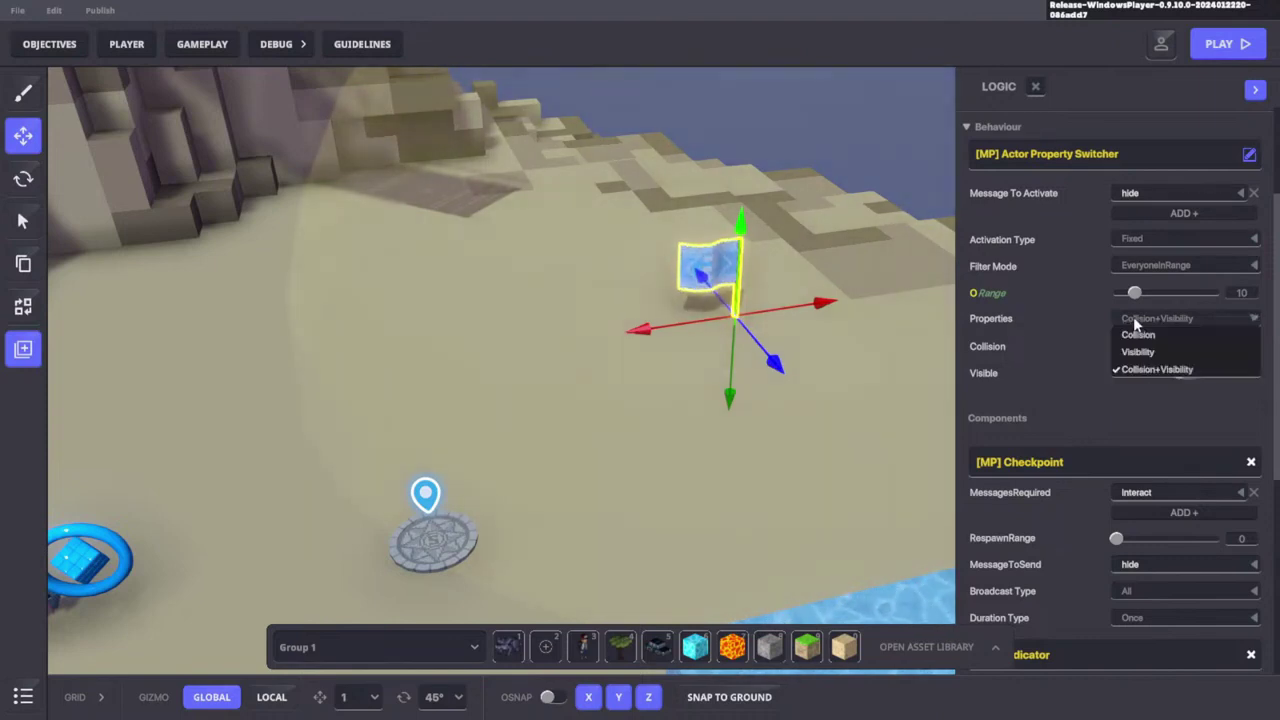
{"action": "left_click", "coordinate": [1140, 352]}
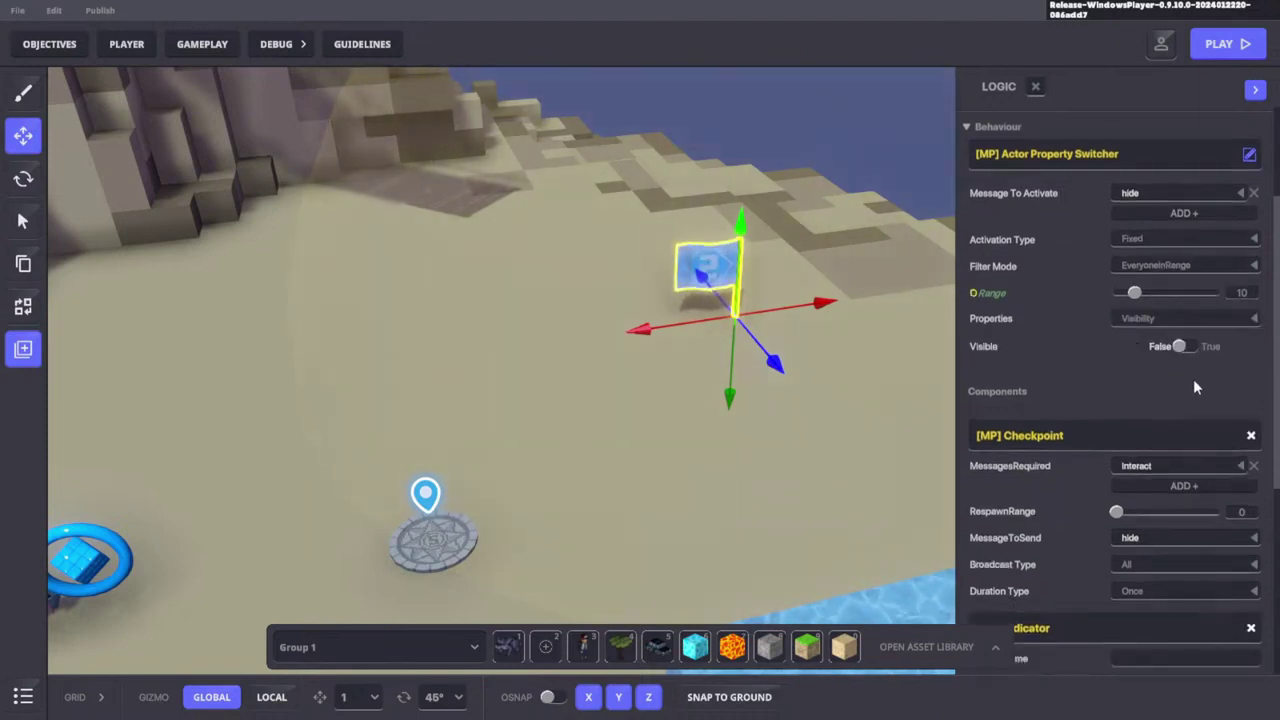
{"action": "left_click", "coordinate": [1156, 320]}
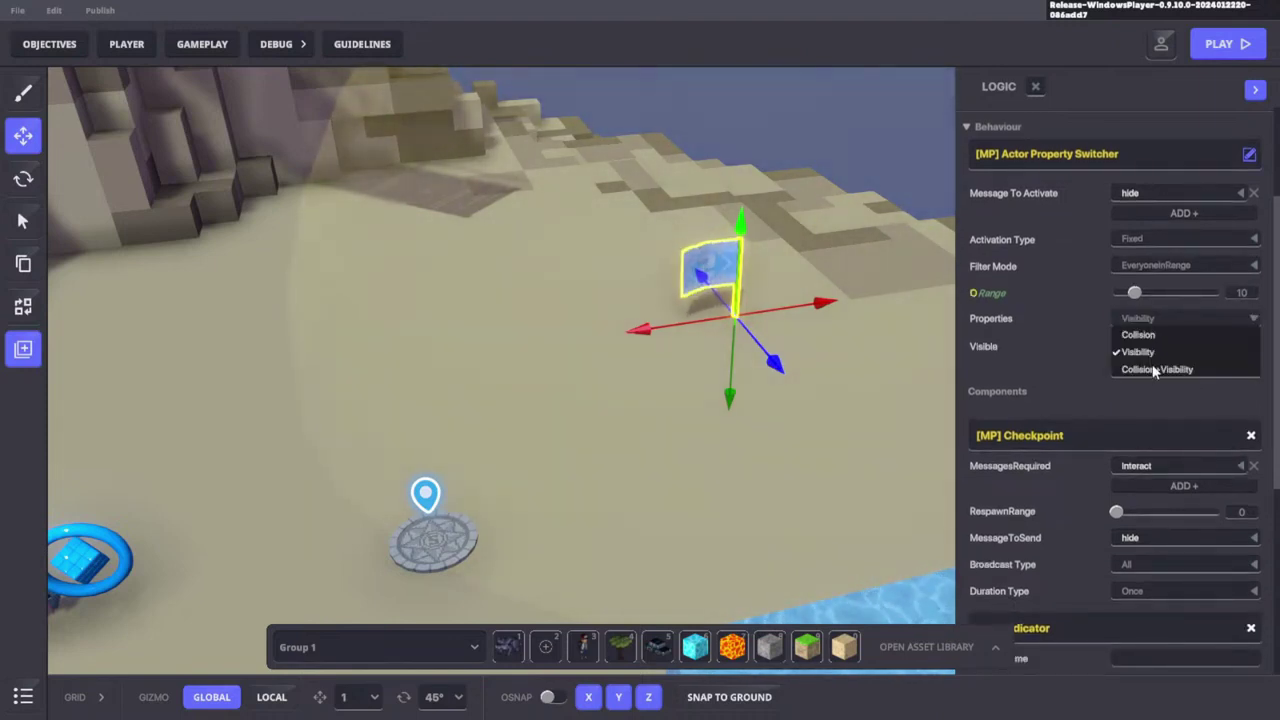
{"action": "left_click", "coordinate": [1155, 370]}
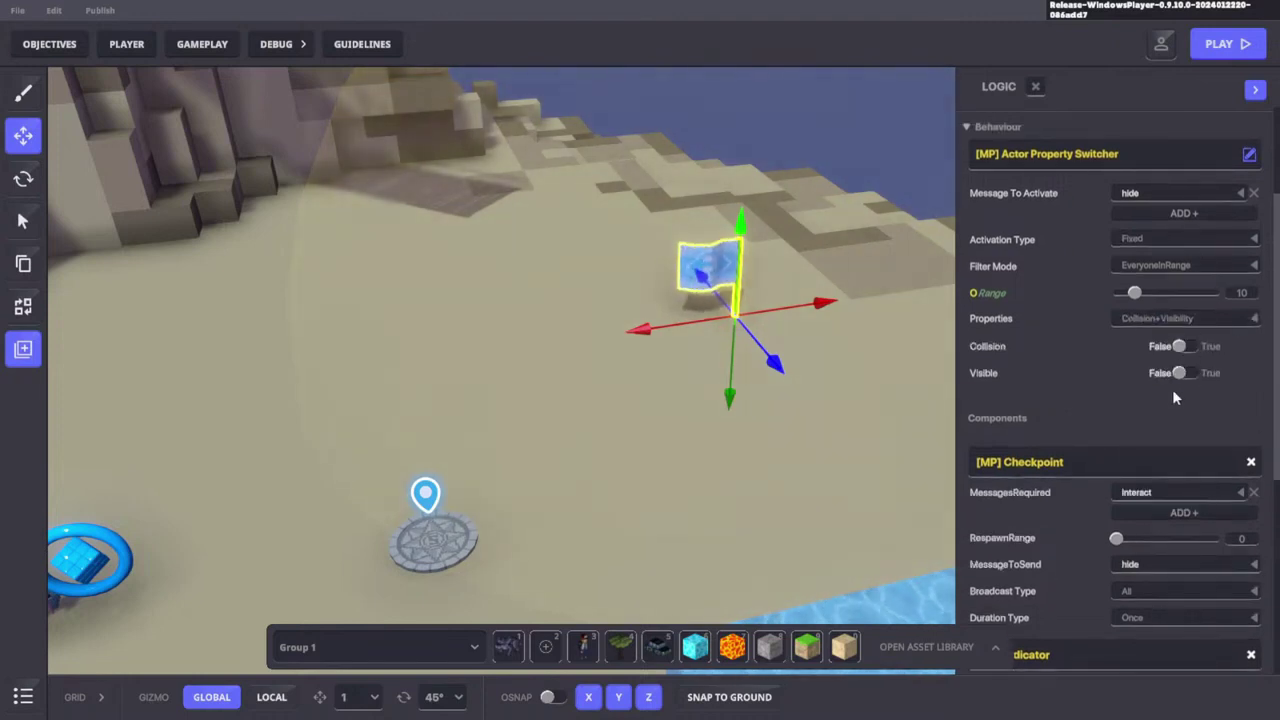
{"action": "scroll", "coordinate": [1092, 367], "scroll_direction": "up", "scroll_amount": 1}
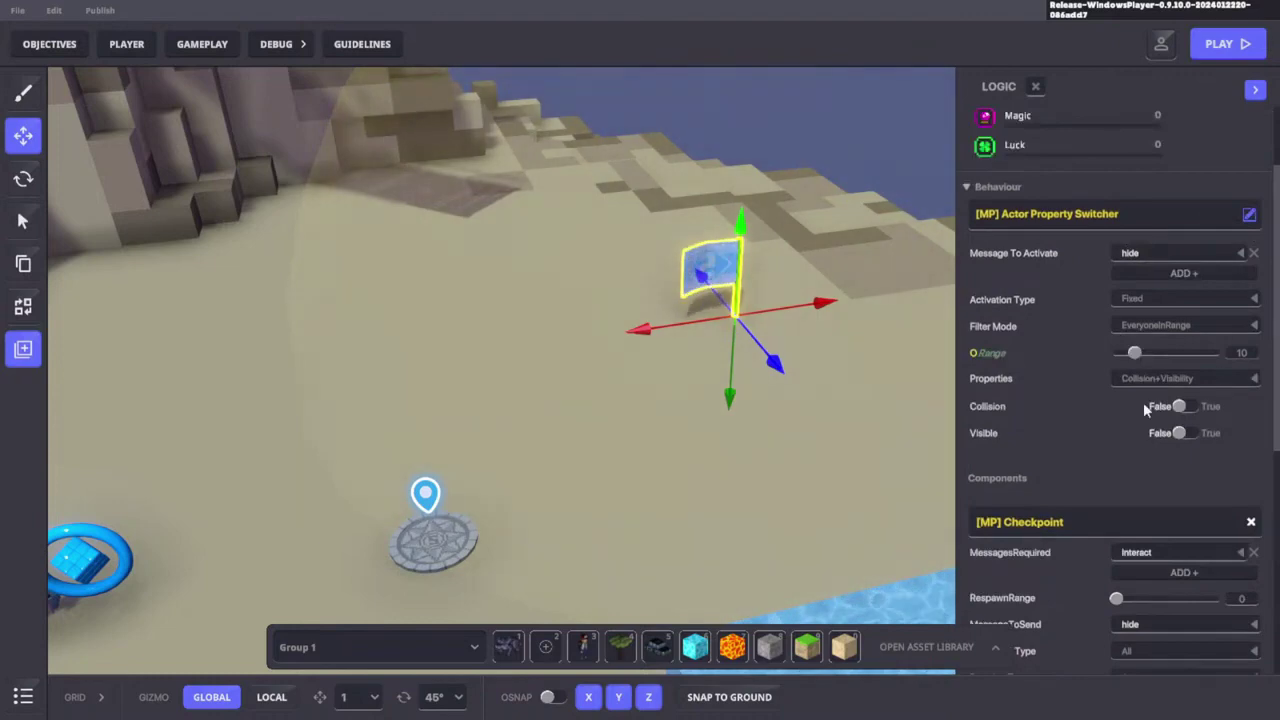
{"action": "scroll", "coordinate": [697, 312], "scroll_direction": "down", "scroll_amount": 4}
Switch the gizmo to local axes, duplicate the end bridge segment and move the copy in line to X 67.36, Z 64.34
{"action": "right_click_drag", "start_coordinate": [690, 280], "coordinate": [575, 335]}
{"action": "left_click", "coordinate": [855, 373]}
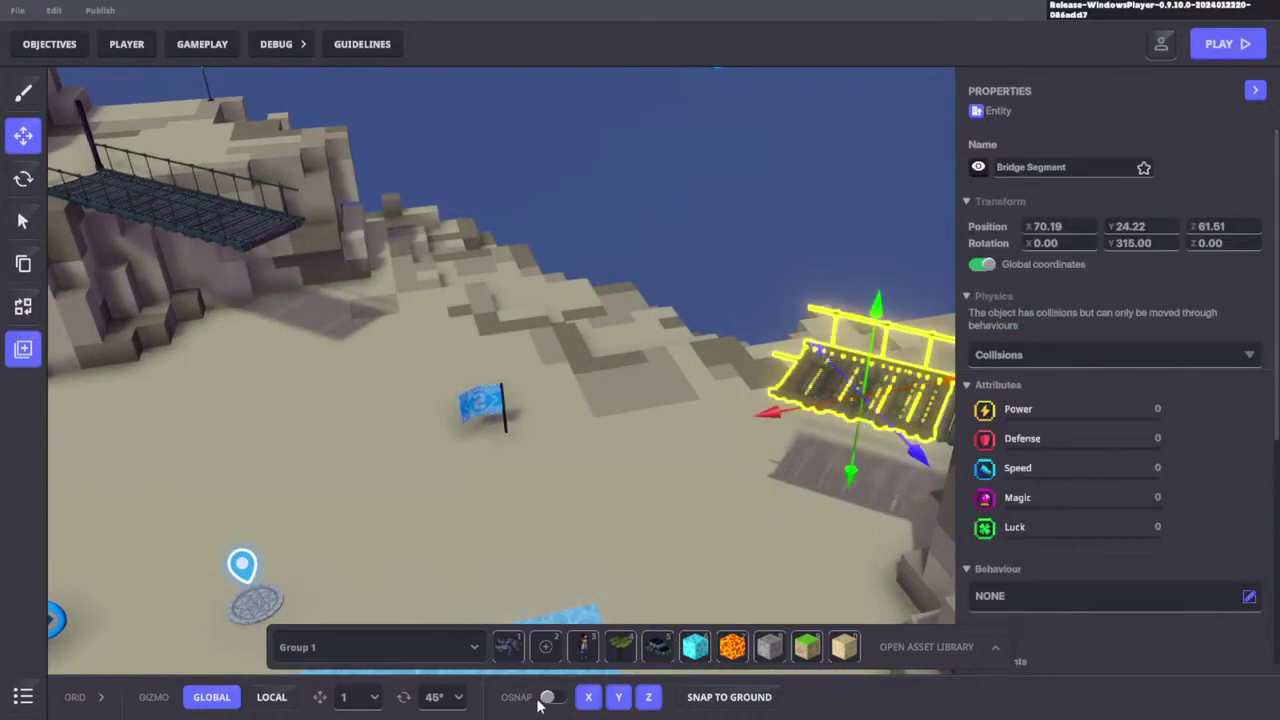
{"action": "left_click", "coordinate": [272, 697]}
{"action": "right_click_drag", "start_coordinate": [773, 450], "coordinate": [820, 405]}
{"action": "key", "text": "ctrl+d"}
{"action": "left_click_drag", "start_coordinate": [821, 405], "coordinate": [521, 378]}
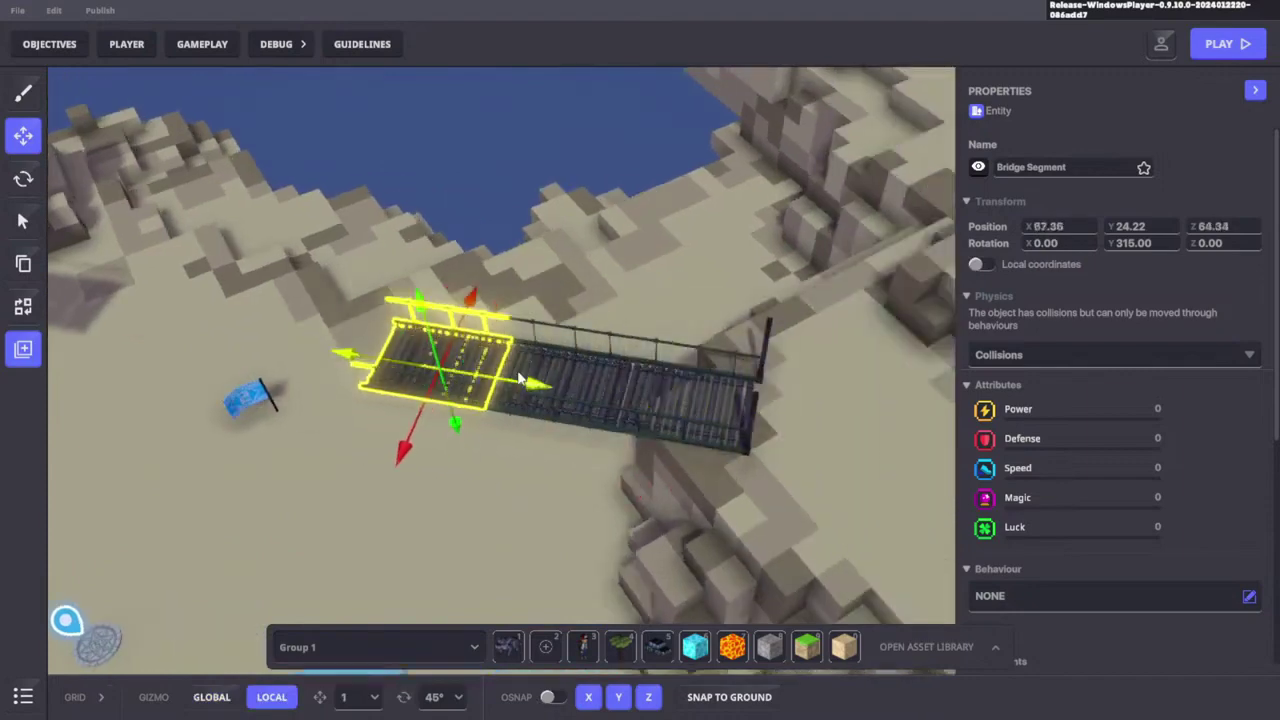
Extend the bridge with further duplicated segments placed end to end until it spans the gap between the cliffs
{"action": "key", "text": "ctrl+d"}
{"action": "left_click_drag", "start_coordinate": [430, 374], "coordinate": [318, 360]}
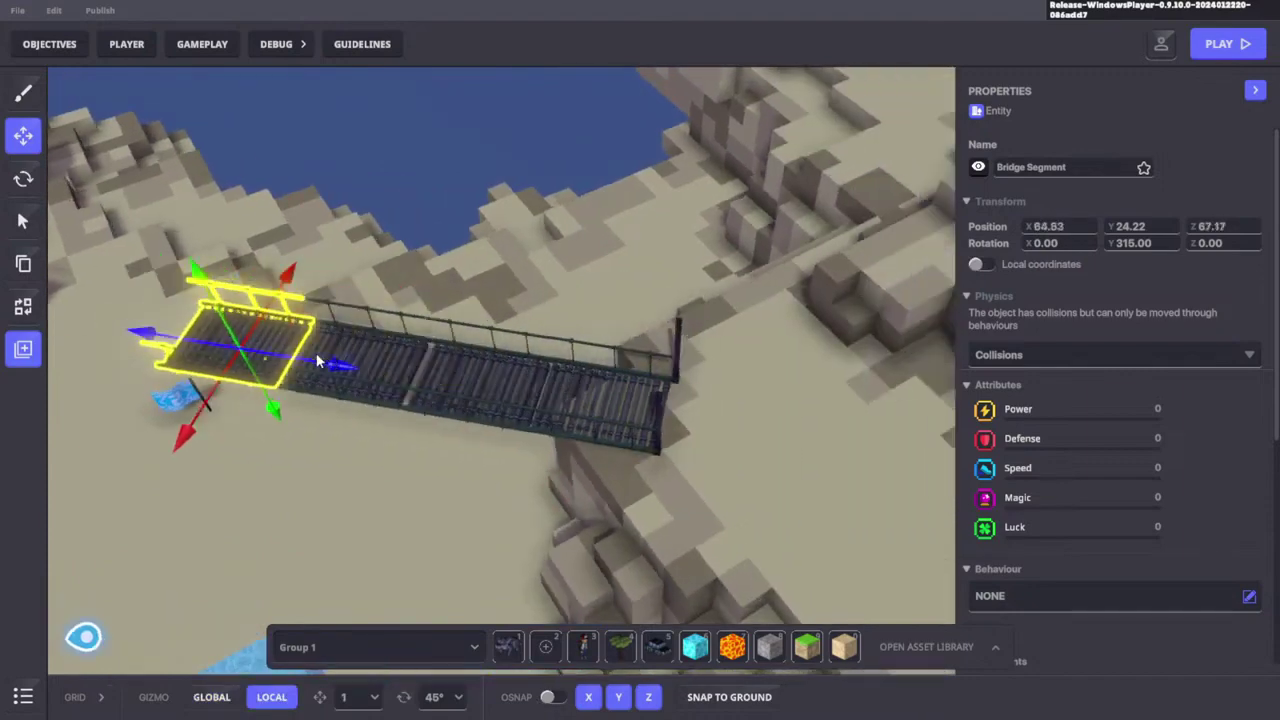
{"action": "key", "text": "a"}
{"action": "left_click_drag", "start_coordinate": [620, 373], "coordinate": [171, 340]}
{"action": "key", "text": "a"}
Select the number 2 flag and review its Actor Property Switcher, Checkpoint and Indicator logic settings
{"action": "left_click", "coordinate": [503, 380]}
{"action": "scroll", "coordinate": [1172, 505], "scroll_direction": "down", "scroll_amount": 4}
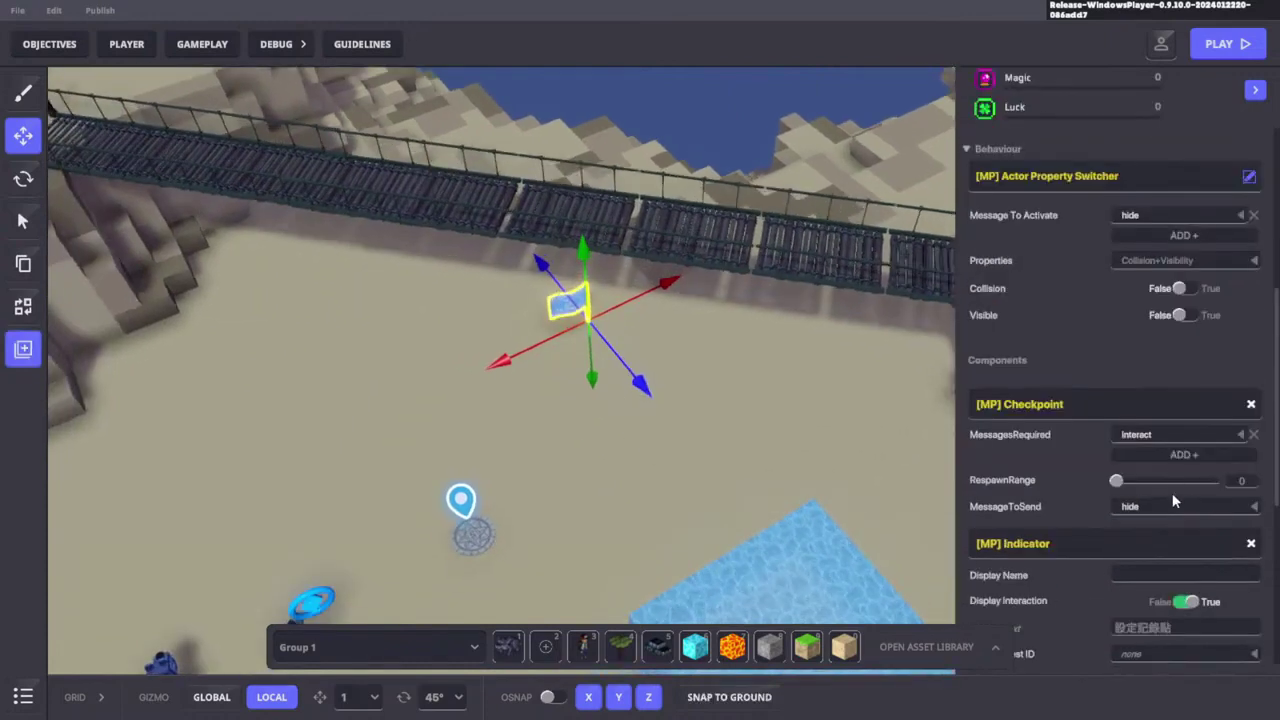
{"action": "scroll", "coordinate": [1084, 562], "scroll_direction": "down", "scroll_amount": 6}
{"action": "left_click", "coordinate": [1080, 405]}
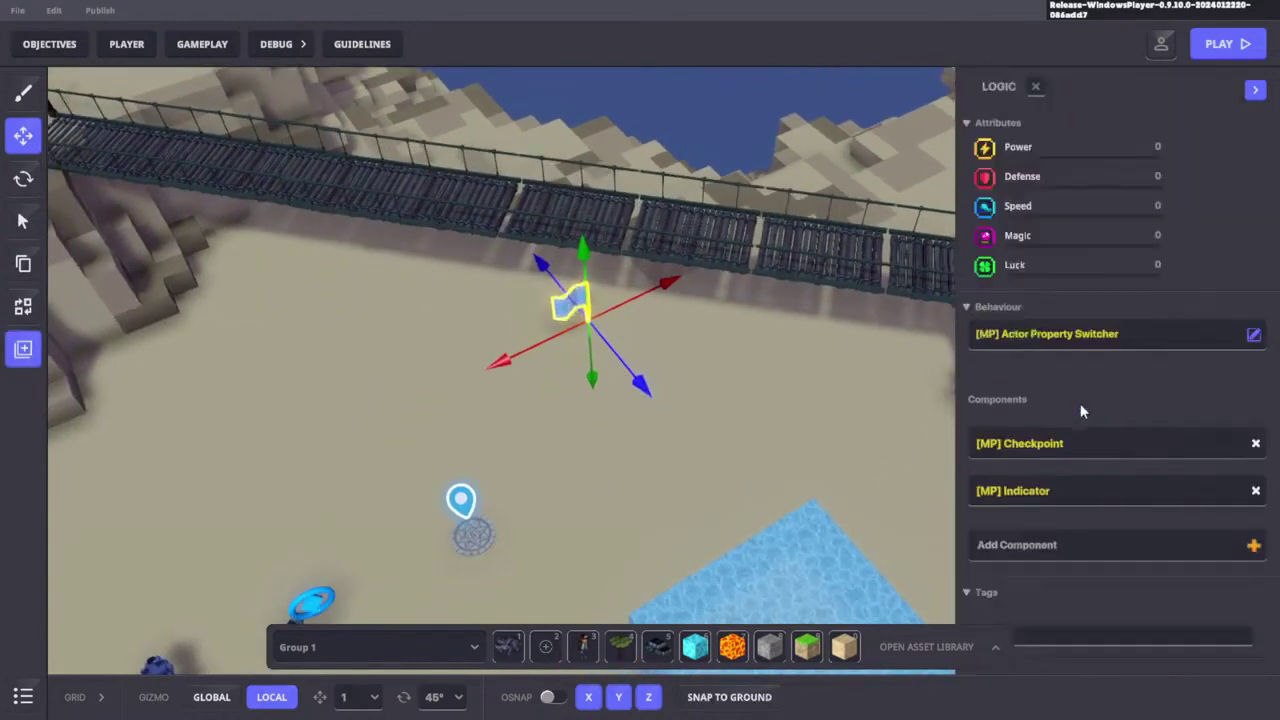
{"action": "scroll", "coordinate": [1077, 408], "scroll_direction": "down", "scroll_amount": 1}
{"action": "scroll", "coordinate": [1077, 415], "scroll_direction": "down", "scroll_amount": 3}
Playtest the flag by walking the avatar up to it and interacting, and return to editing
{"action": "right_click_drag", "start_coordinate": [684, 395], "coordinate": [596, 370]}
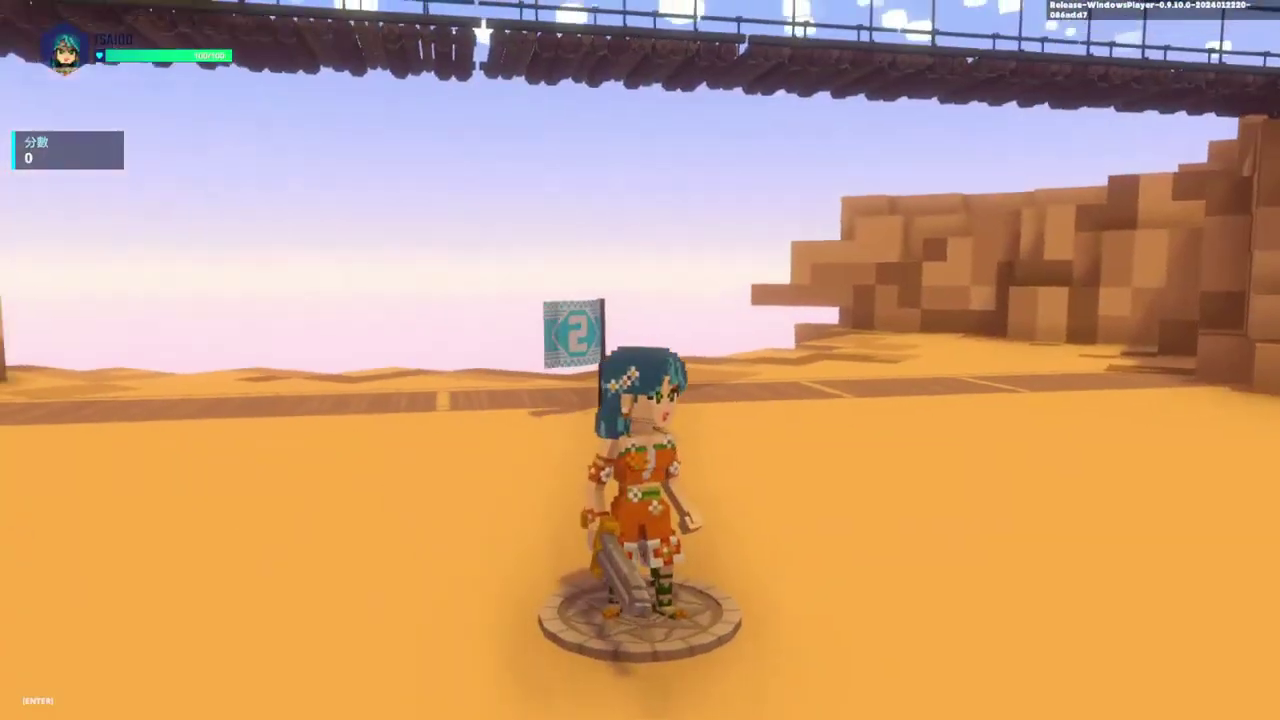
{"action": "key", "text": "w"}
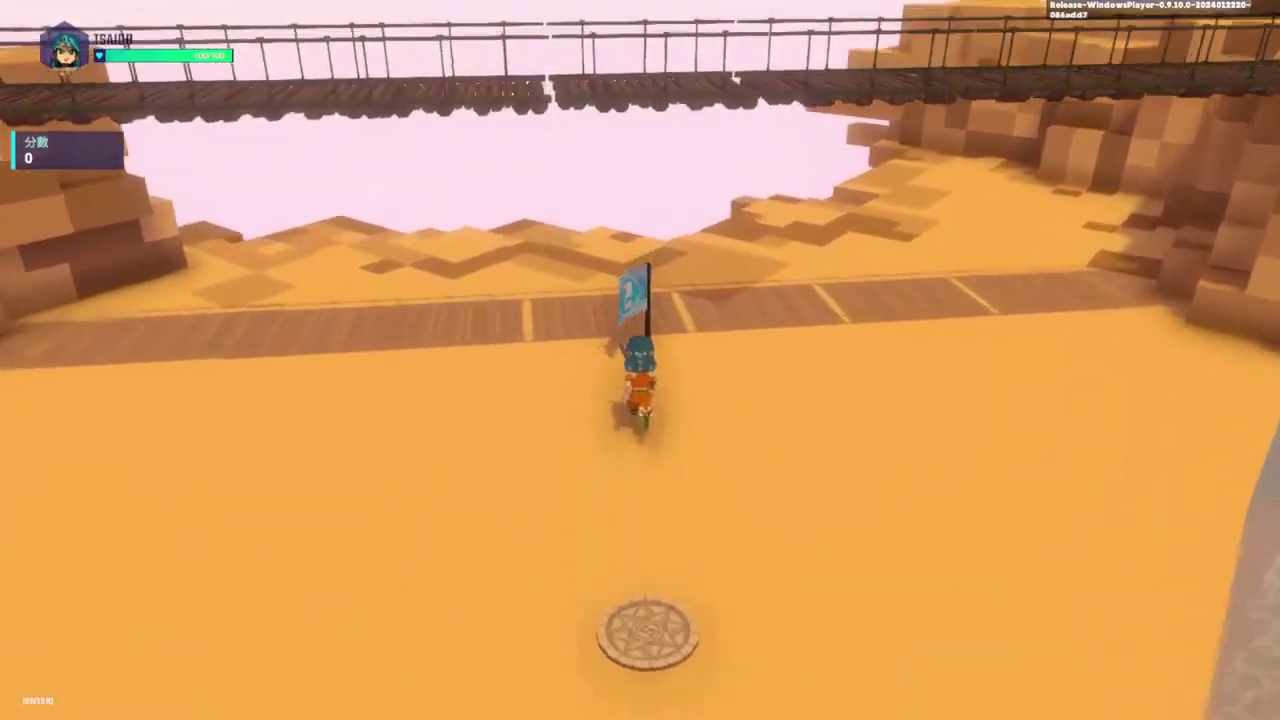
{"action": "key", "text": "e"}
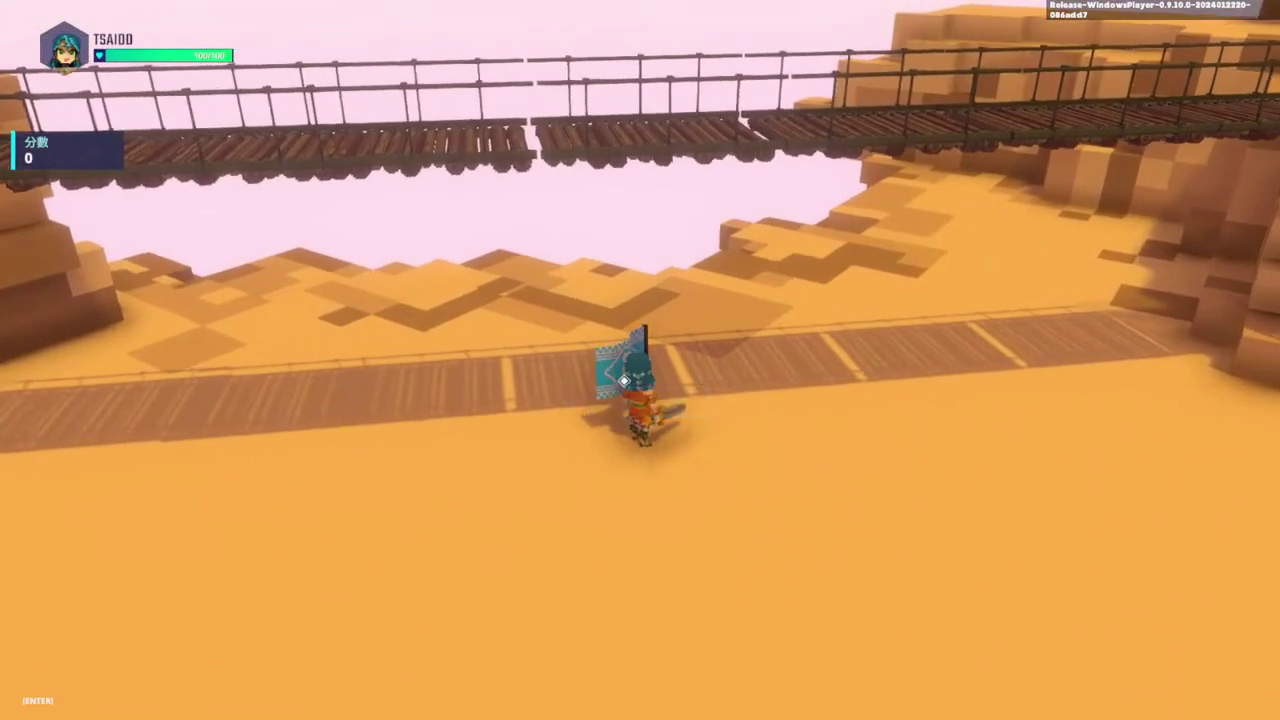
{"action": "key", "text": "Escape"}
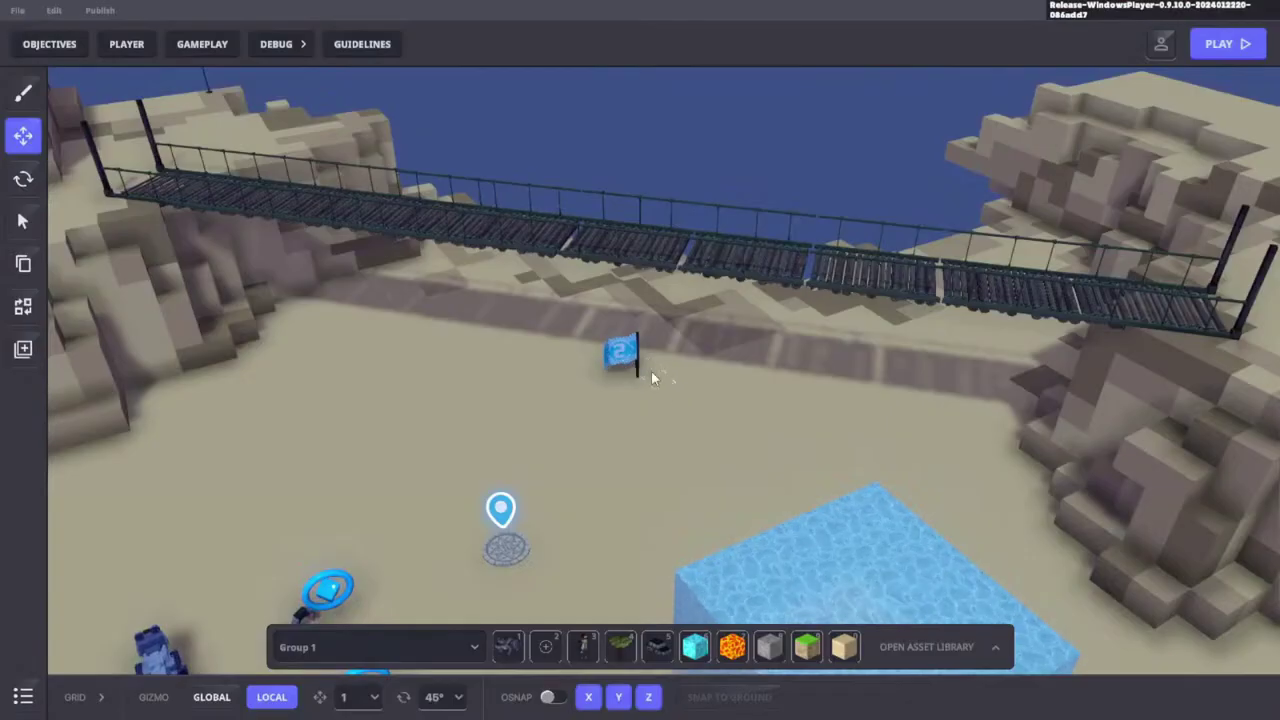
Examine the flag's full logic, checking the Actor Property Switcher's activation message, filter and range against the Checkpoint's message and broadcast settings
{"action": "left_click", "coordinate": [628, 360]}
{"action": "scroll", "coordinate": [1192, 393], "scroll_direction": "down", "scroll_amount": 8}
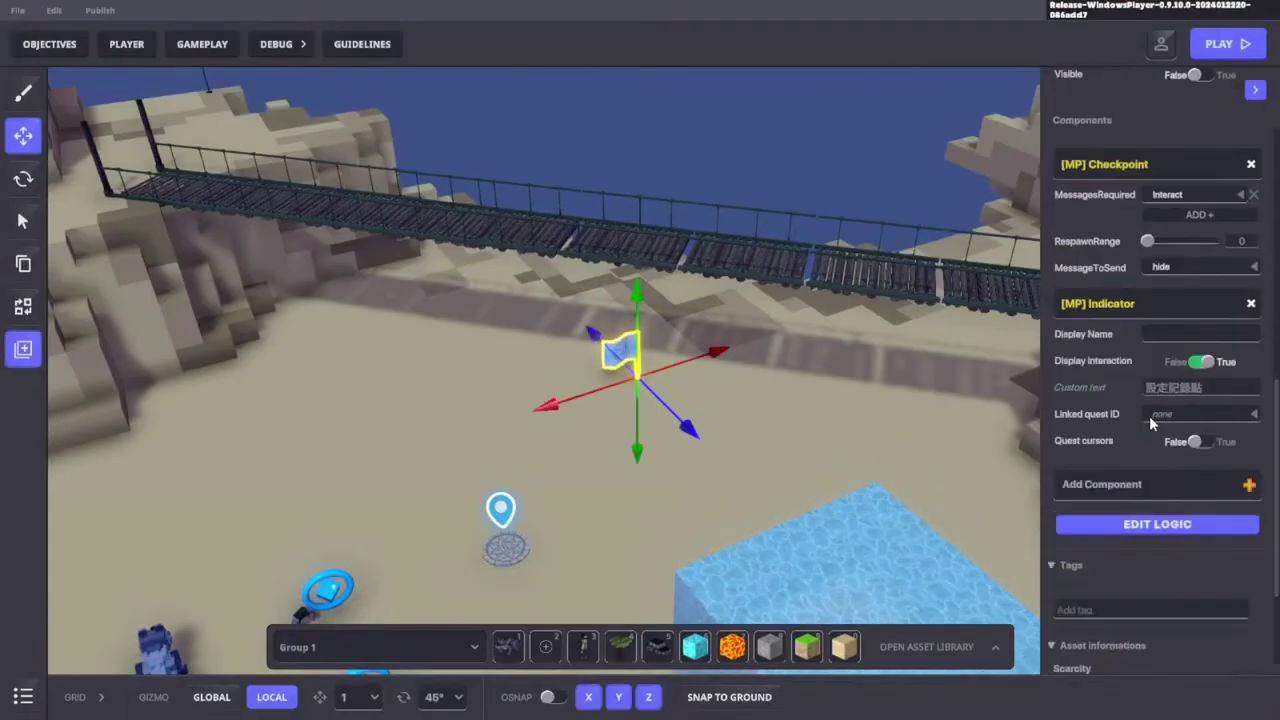
{"action": "left_click", "coordinate": [1160, 522]}
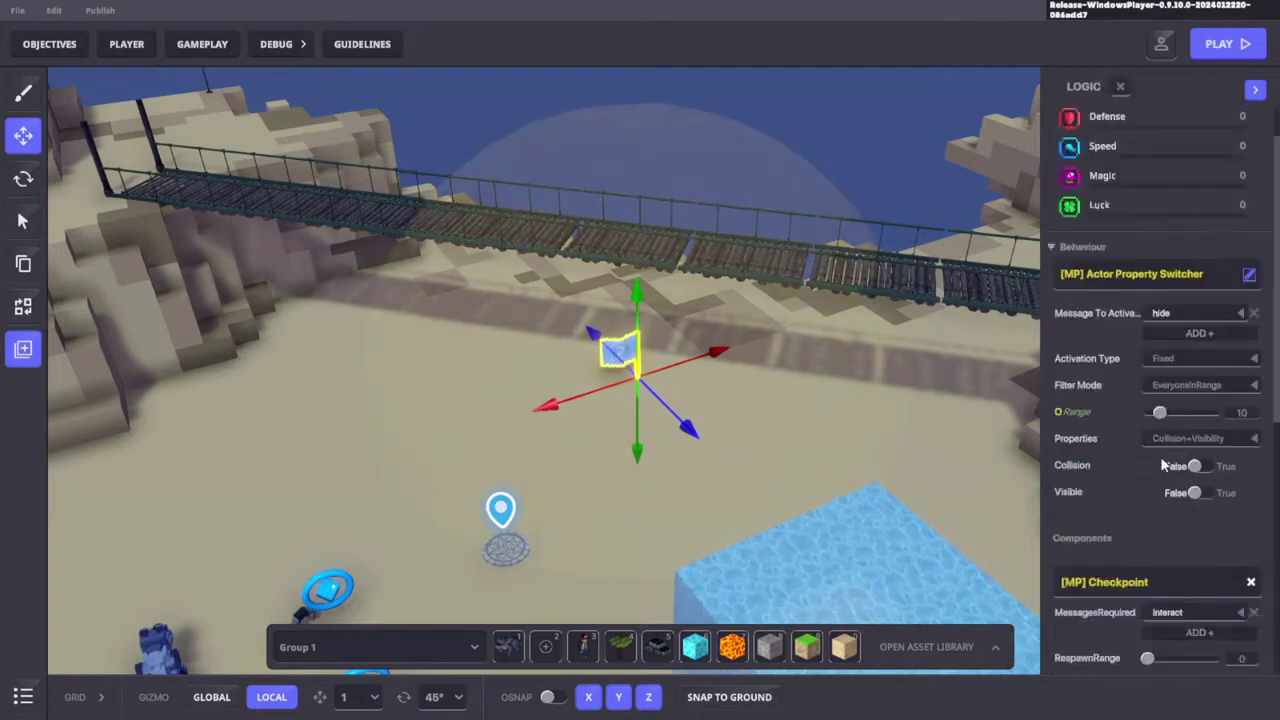
{"action": "scroll", "coordinate": [1131, 448], "scroll_direction": "down", "scroll_amount": 3}
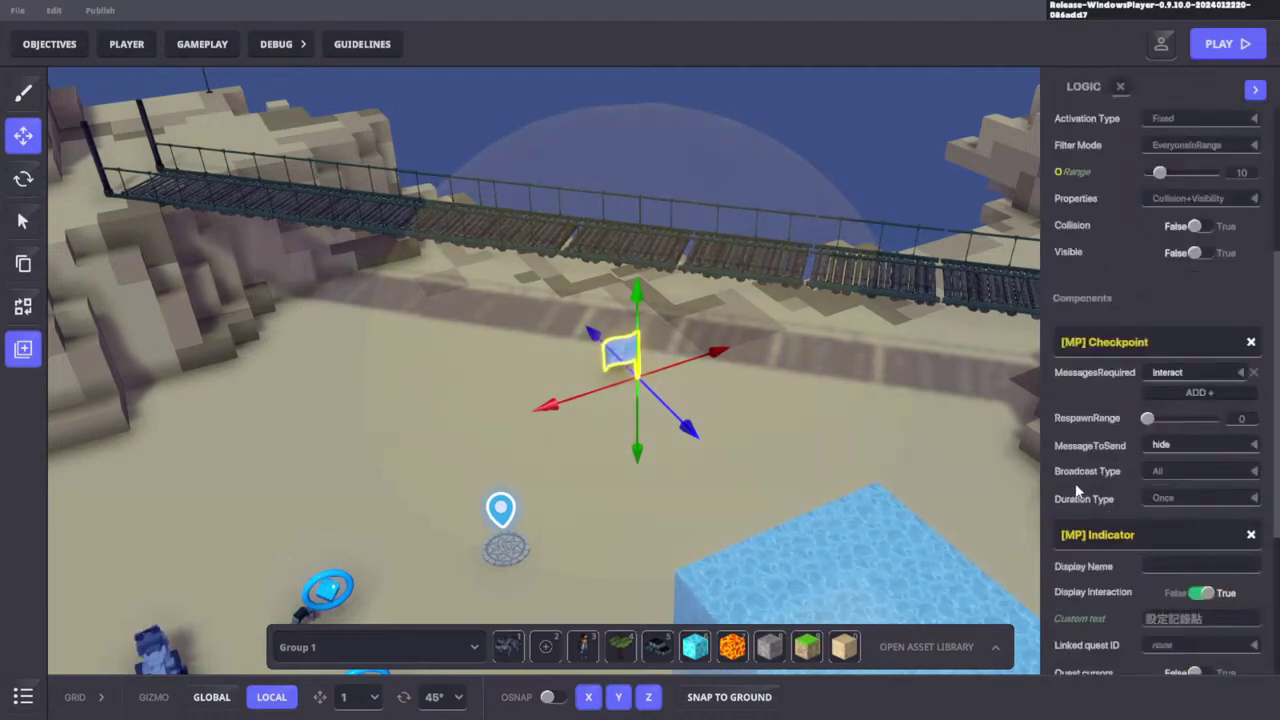
{"action": "scroll", "coordinate": [1092, 457], "scroll_direction": "up", "scroll_amount": 1}
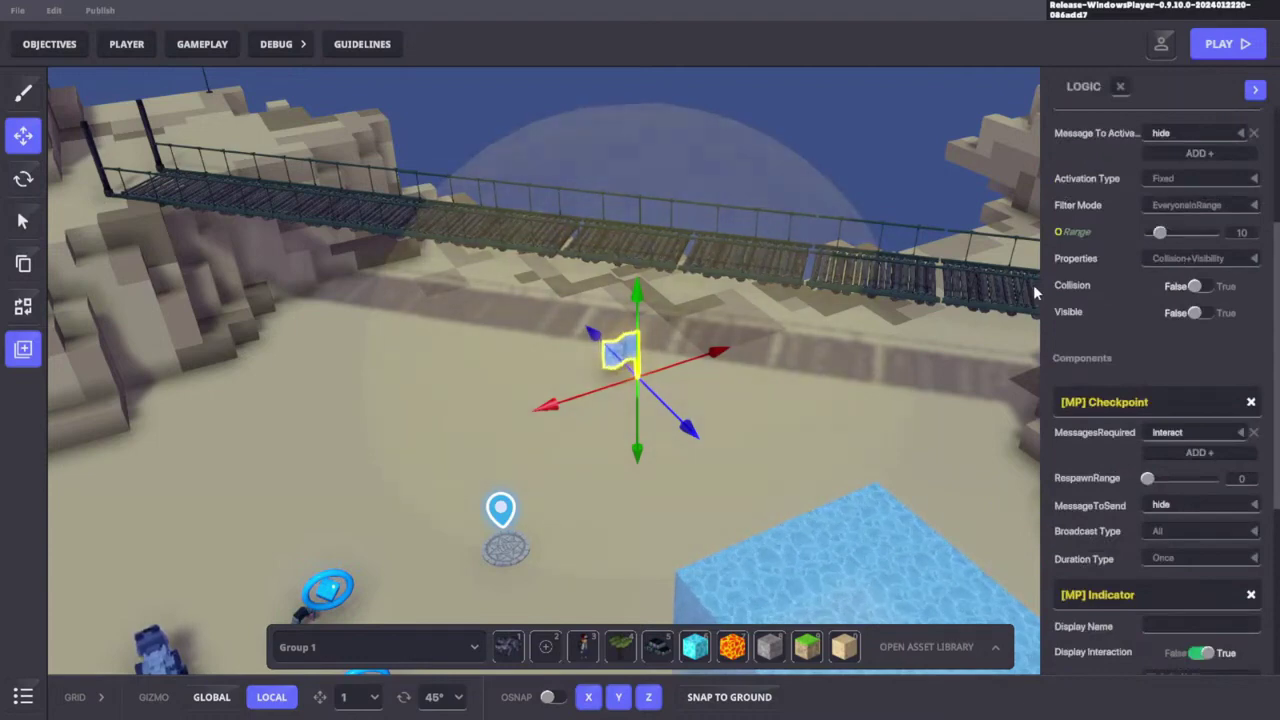
{"action": "left_click_drag", "start_coordinate": [1040, 285], "coordinate": [992, 285]}
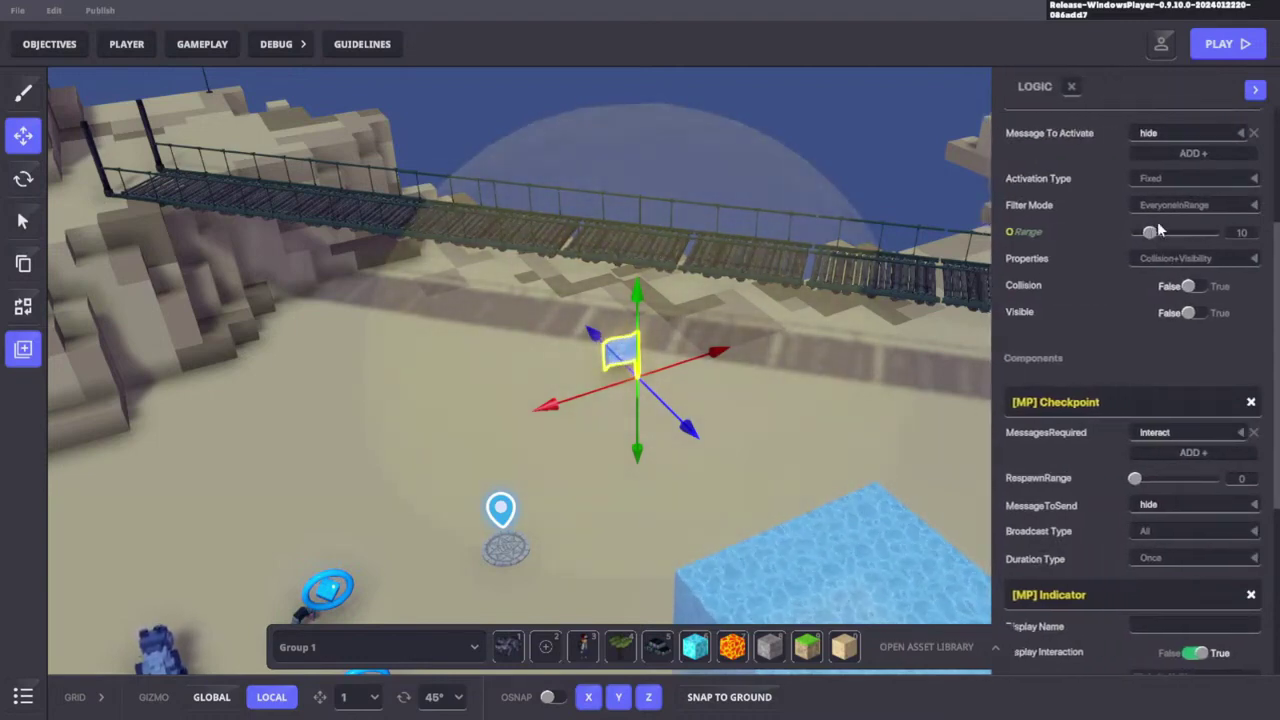
{"action": "scroll", "coordinate": [1076, 370], "scroll_direction": "down", "scroll_amount": 2}
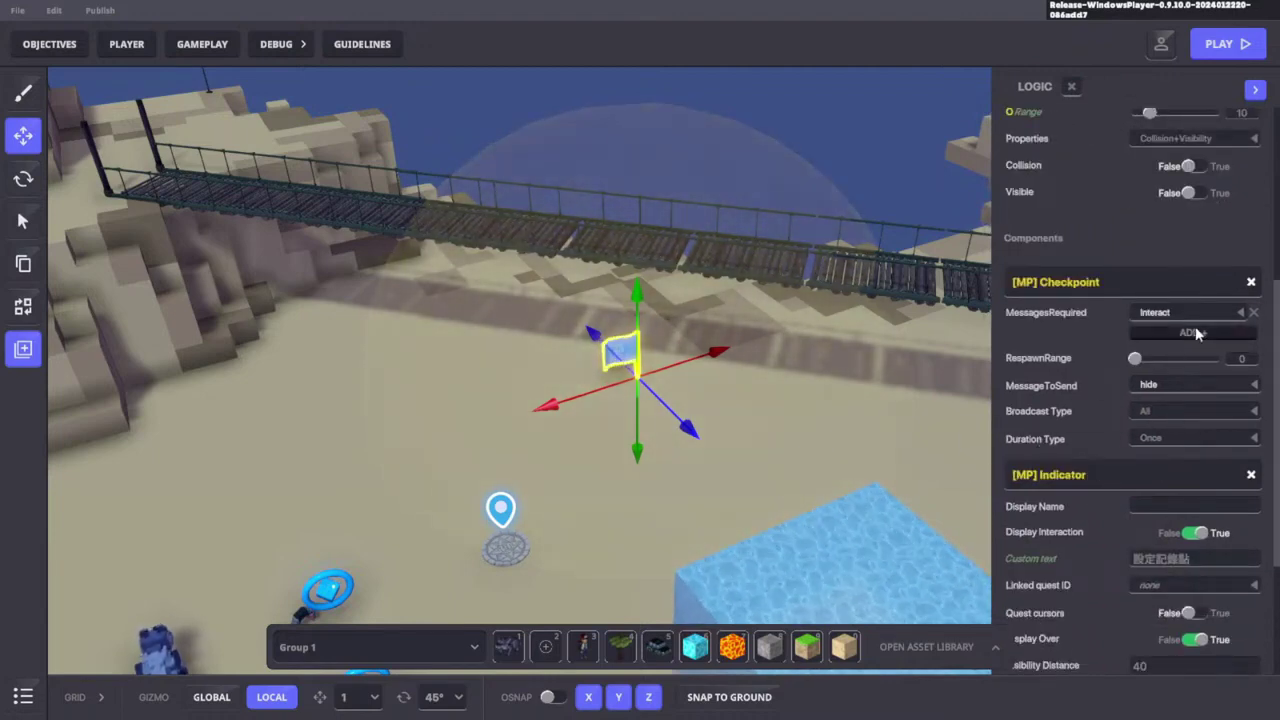
{"action": "scroll", "coordinate": [1102, 397], "scroll_direction": "up", "scroll_amount": 3}
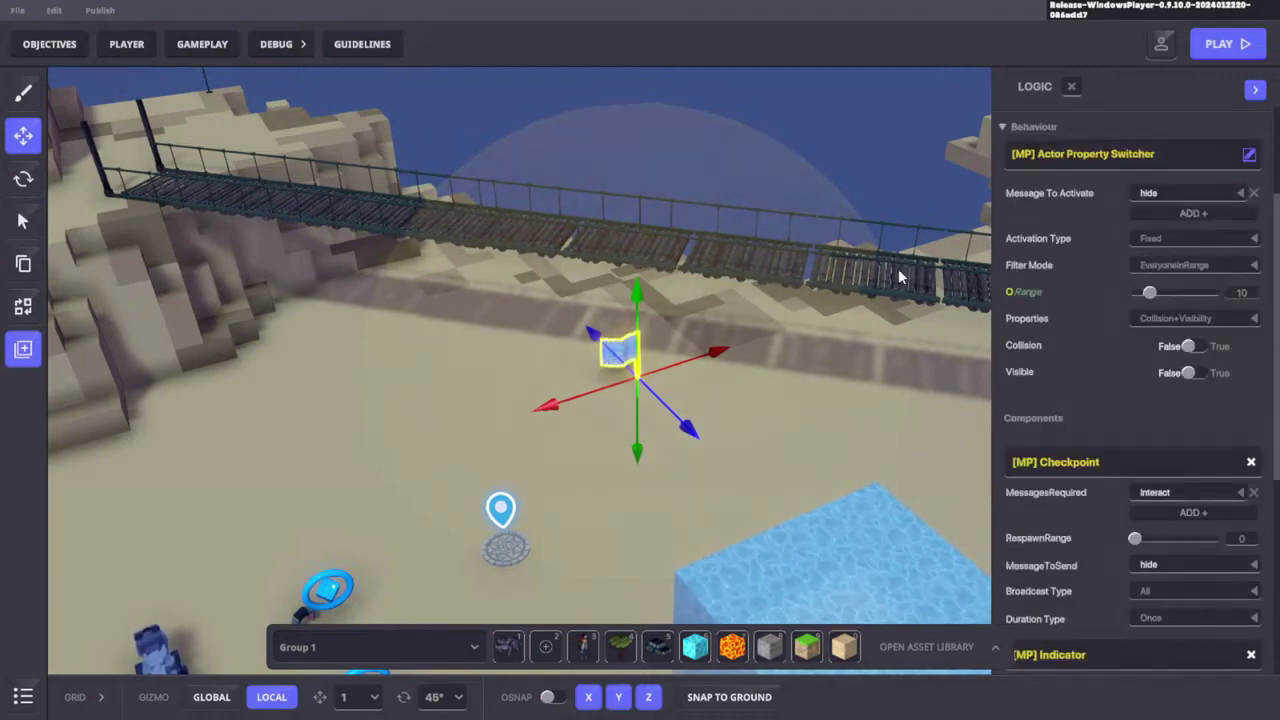
{"action": "scroll", "coordinate": [1106, 420], "scroll_direction": "down", "scroll_amount": 3}
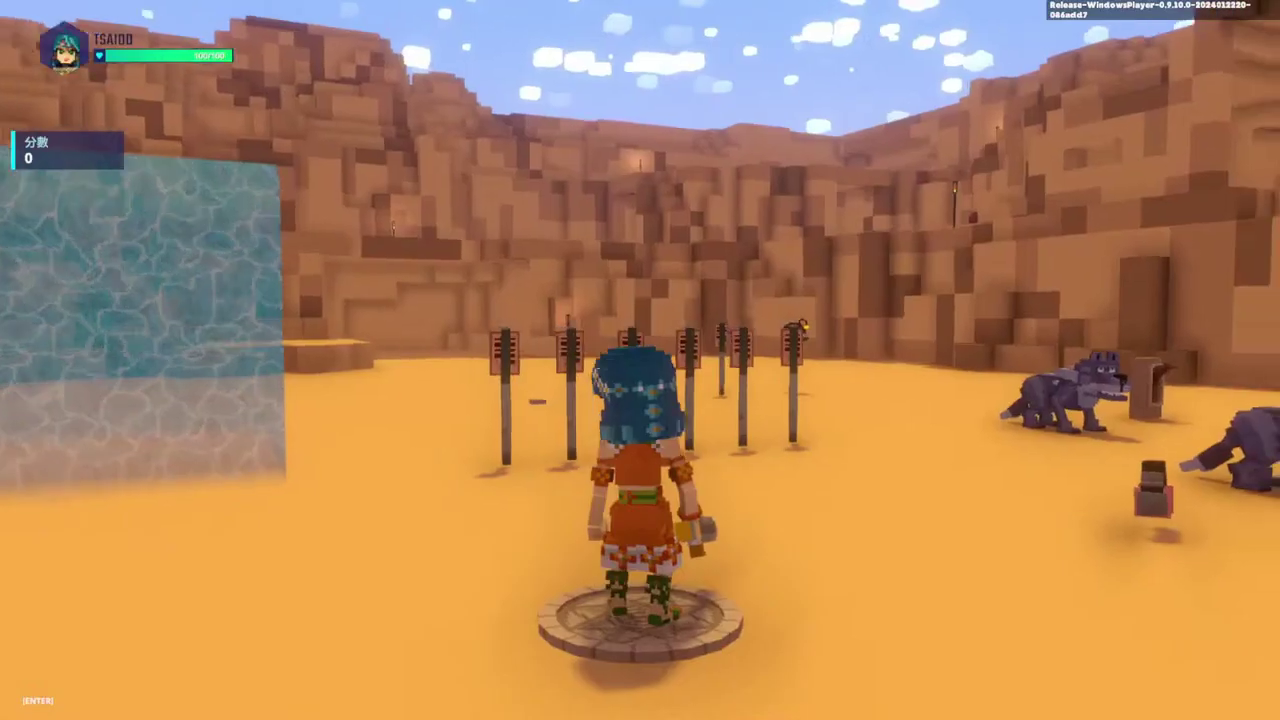
Playtest the checkpoint again by walking to the flag, interacting with it, and walking the avatar off the cliff edge
{"action": "key", "text": "w"}
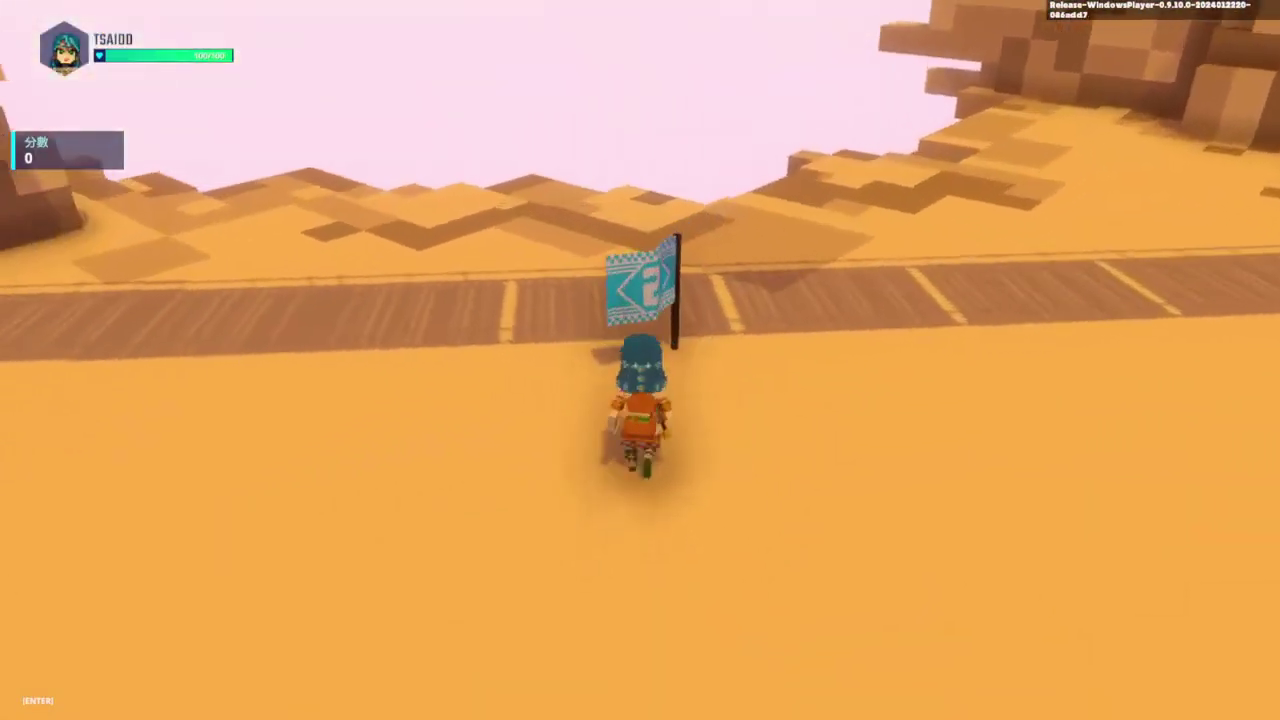
{"action": "key", "text": "w"}
{"action": "key", "text": "e"}
{"action": "key", "text": "w"}
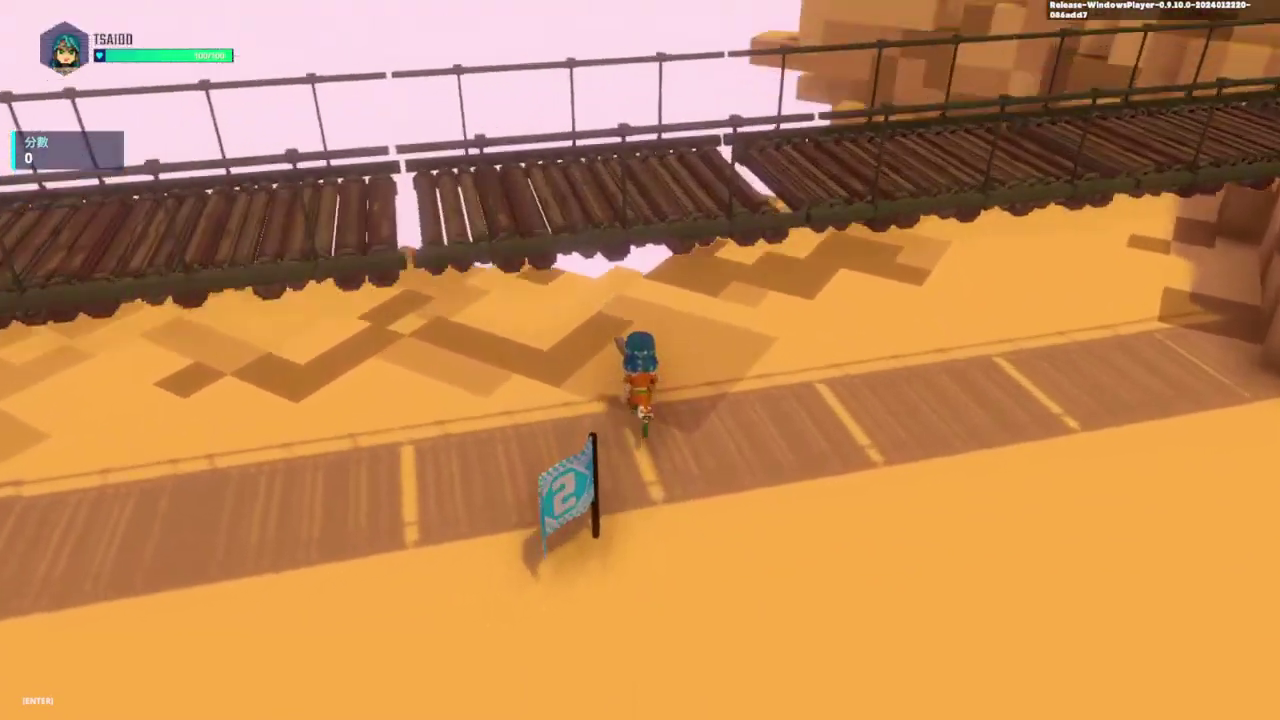
{"action": "key", "text": "w"}
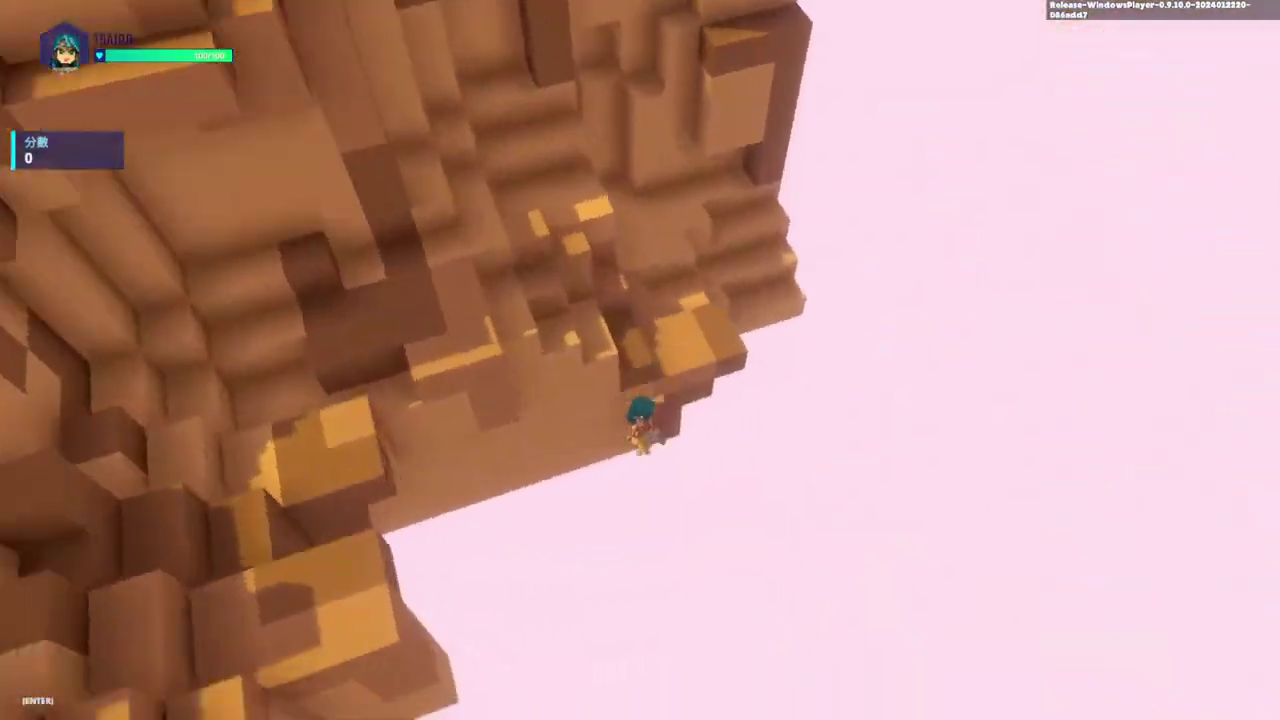
Continue the checkpoint playtest by dropping the avatar off the cliff and moving it after the respawn, and return to editing
{"action": "key", "text": "w"}
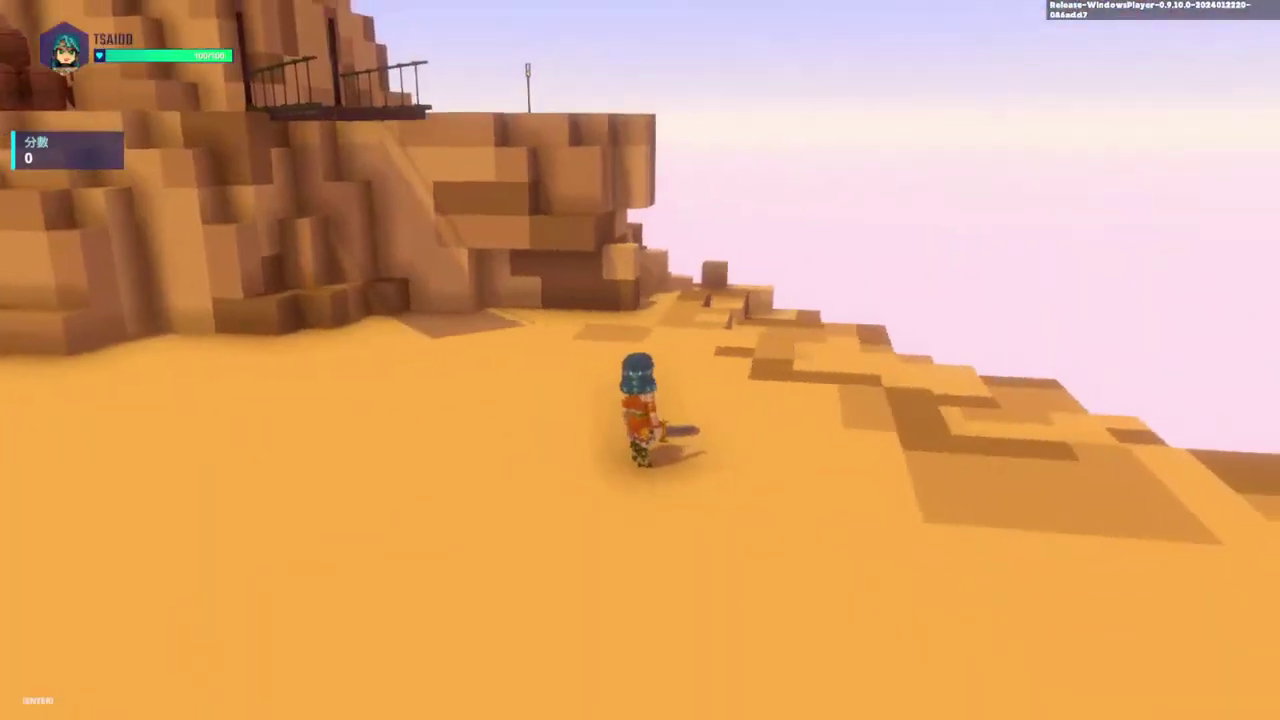
{"action": "key", "text": "w"}
{"action": "key", "text": "space"}
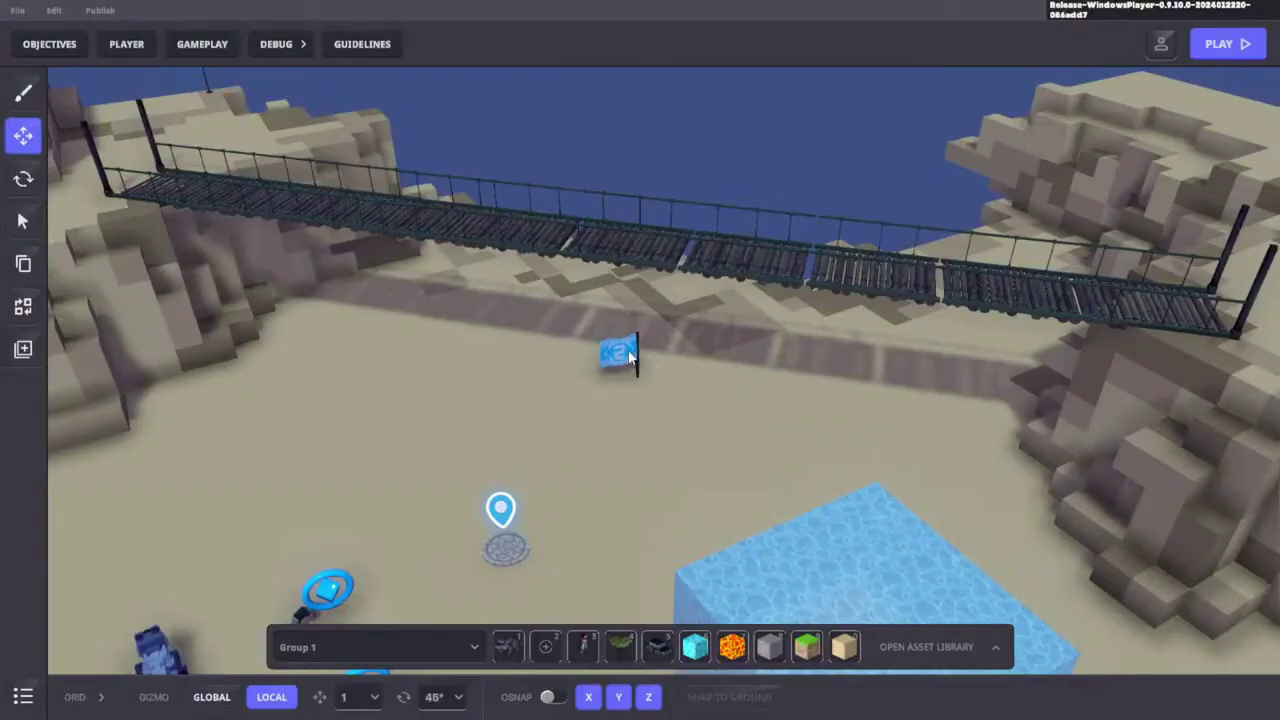
Open the number 2 flag's full logic and set the Checkpoint's message to send to none
{"action": "left_click", "coordinate": [630, 357]}
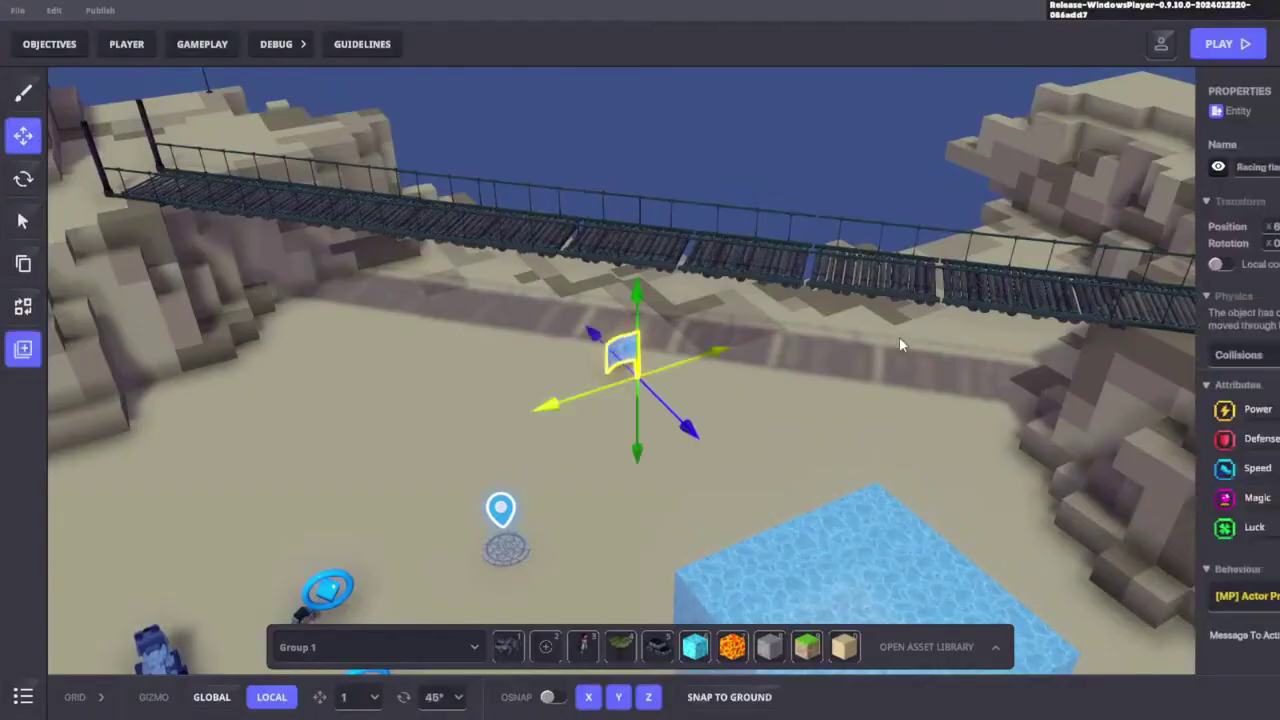
{"action": "scroll", "coordinate": [1172, 416], "scroll_direction": "down", "scroll_amount": 10}
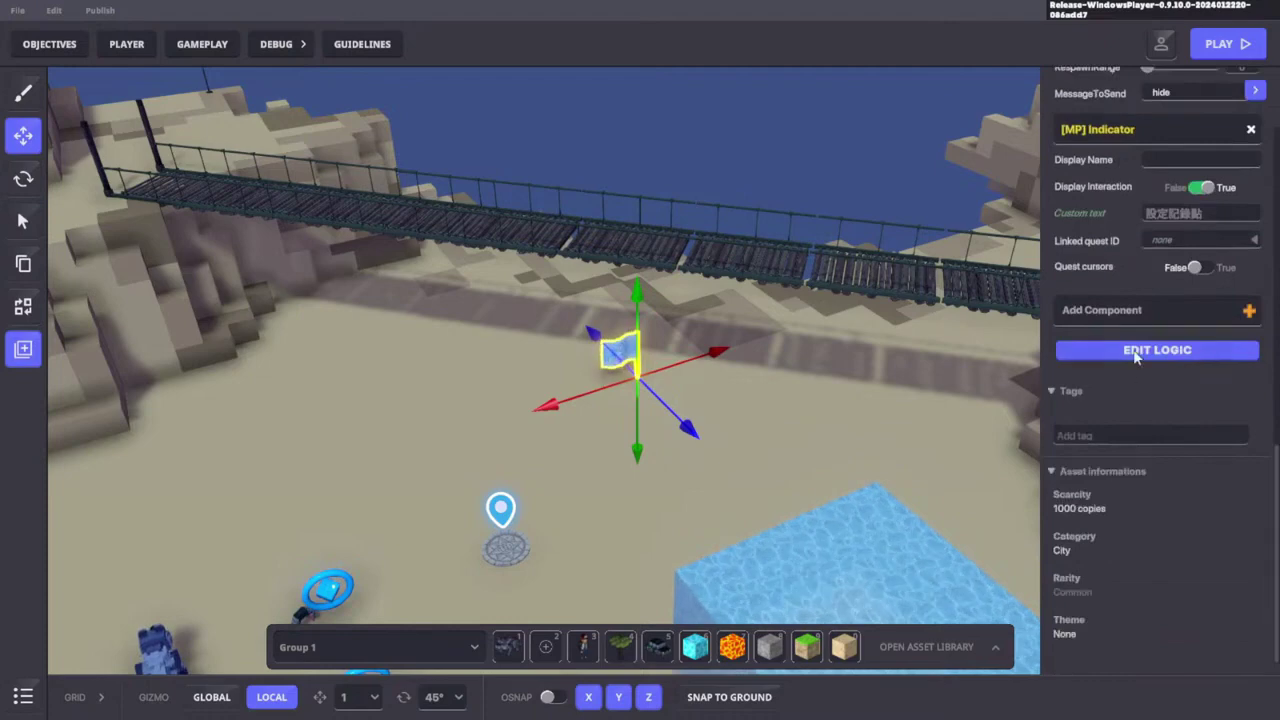
{"action": "left_click", "coordinate": [1136, 351]}
{"action": "scroll", "coordinate": [1119, 383], "scroll_direction": "down", "scroll_amount": 5}
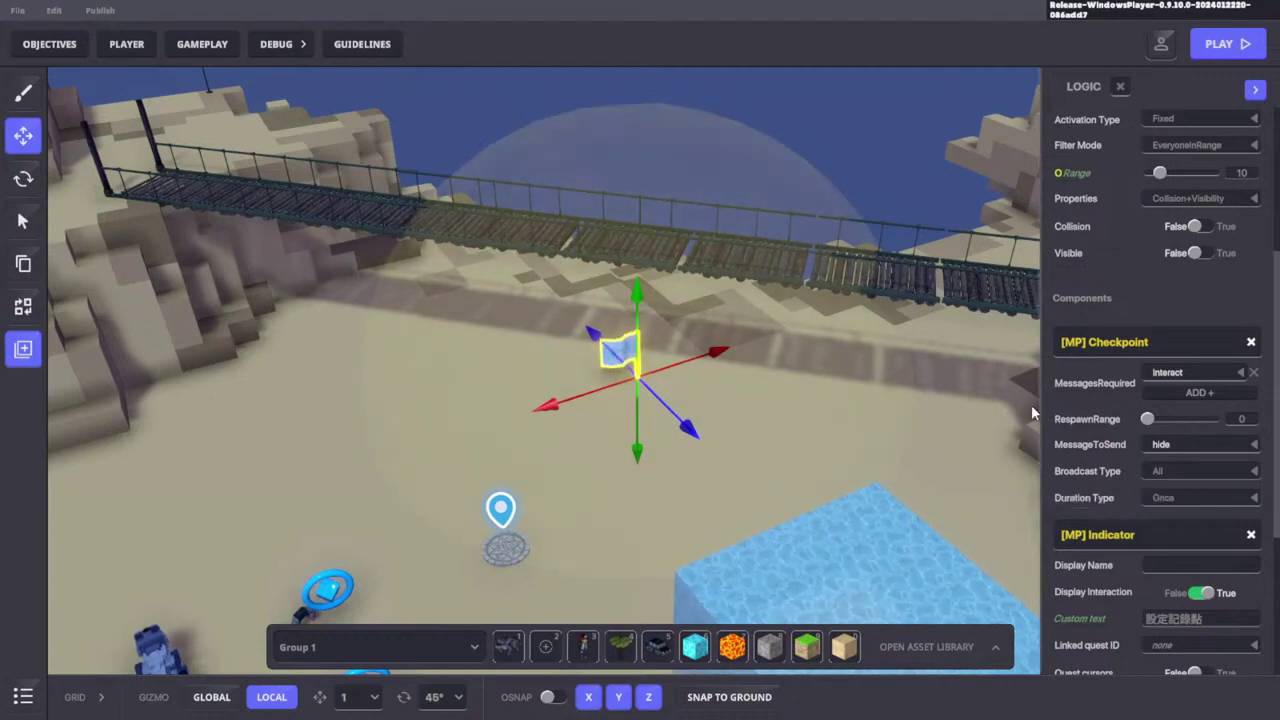
{"action": "left_click_drag", "start_coordinate": [1039, 408], "coordinate": [966, 408]}
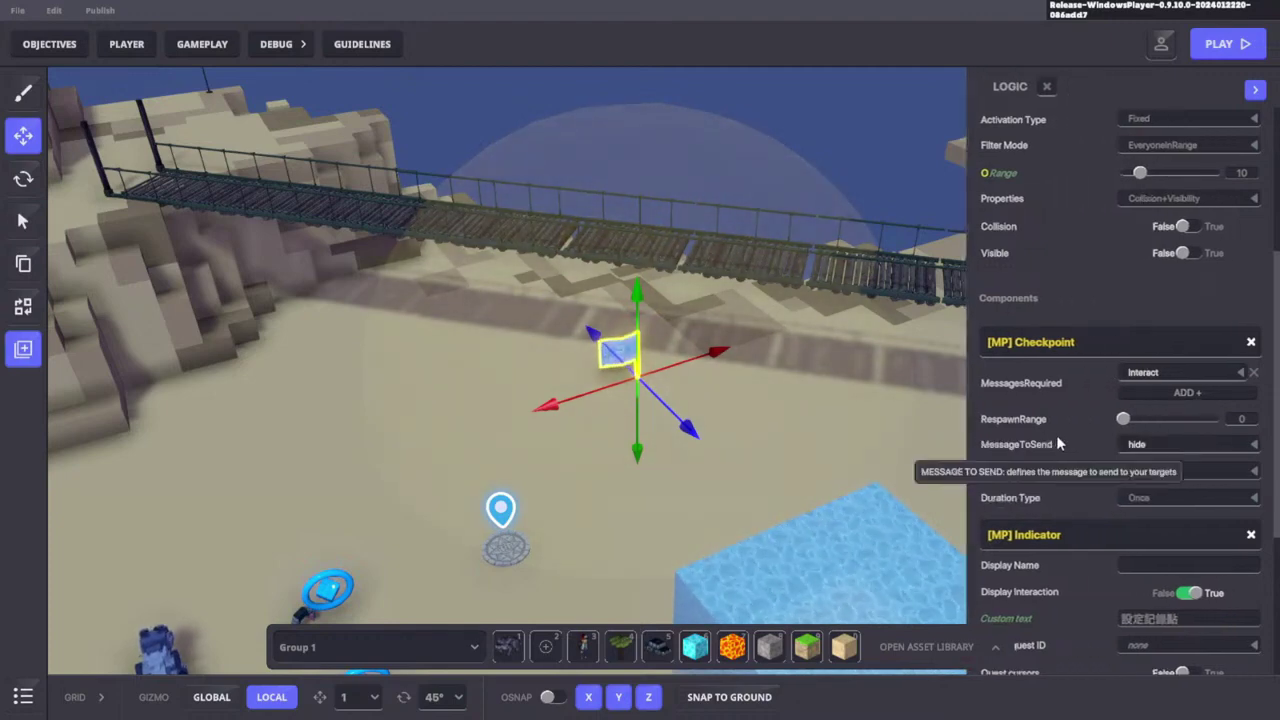
{"action": "scroll", "coordinate": [1056, 435], "scroll_direction": "up", "scroll_amount": 2}
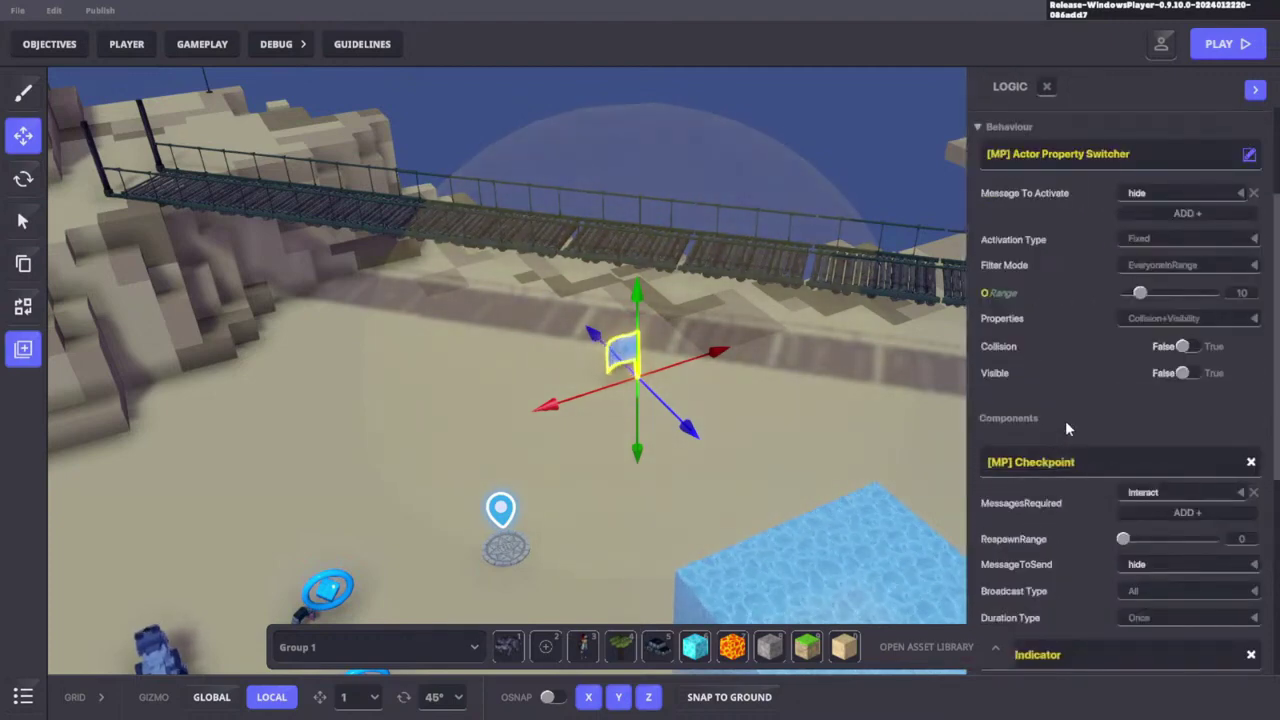
{"action": "scroll", "coordinate": [1167, 516], "scroll_direction": "down", "scroll_amount": 1}
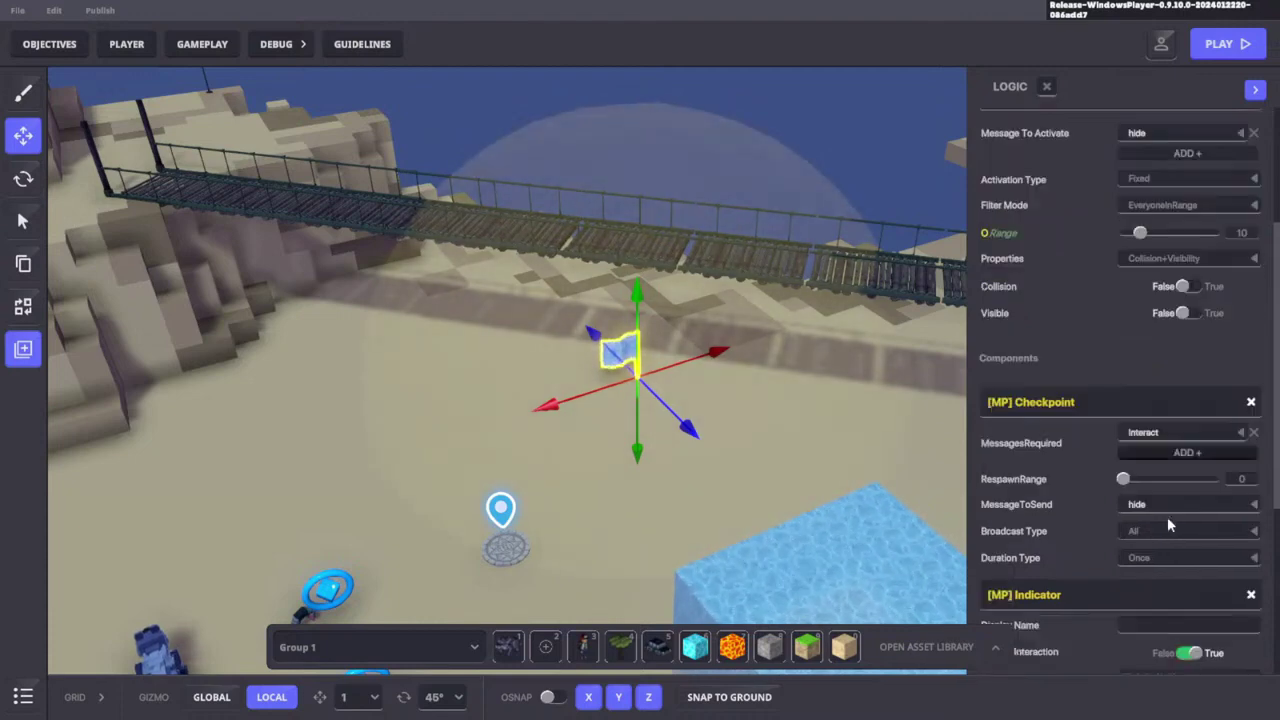
{"action": "left_click", "coordinate": [1146, 504]}
{"action": "left_click", "coordinate": [1149, 533]}
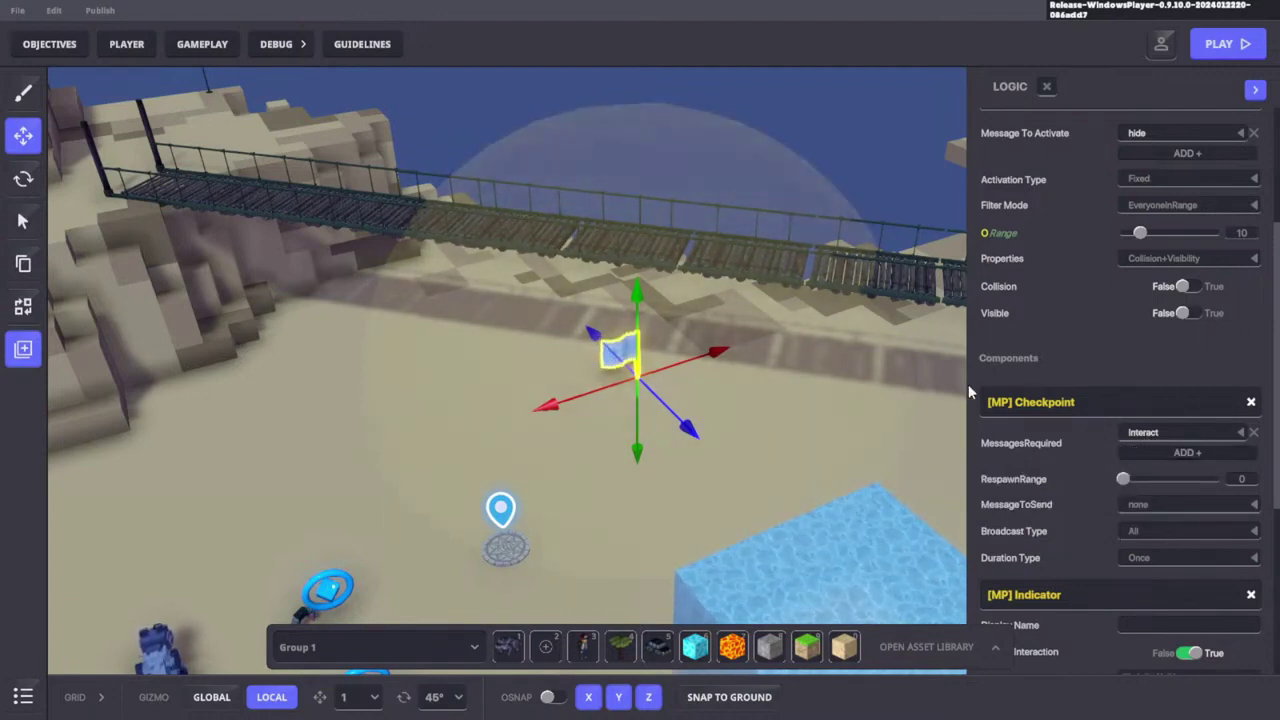
Set the Actor Property Switcher's activation message to Interact
{"action": "scroll", "coordinate": [1138, 440], "scroll_direction": "up", "scroll_amount": 2}
{"action": "left_click", "coordinate": [1164, 256]}
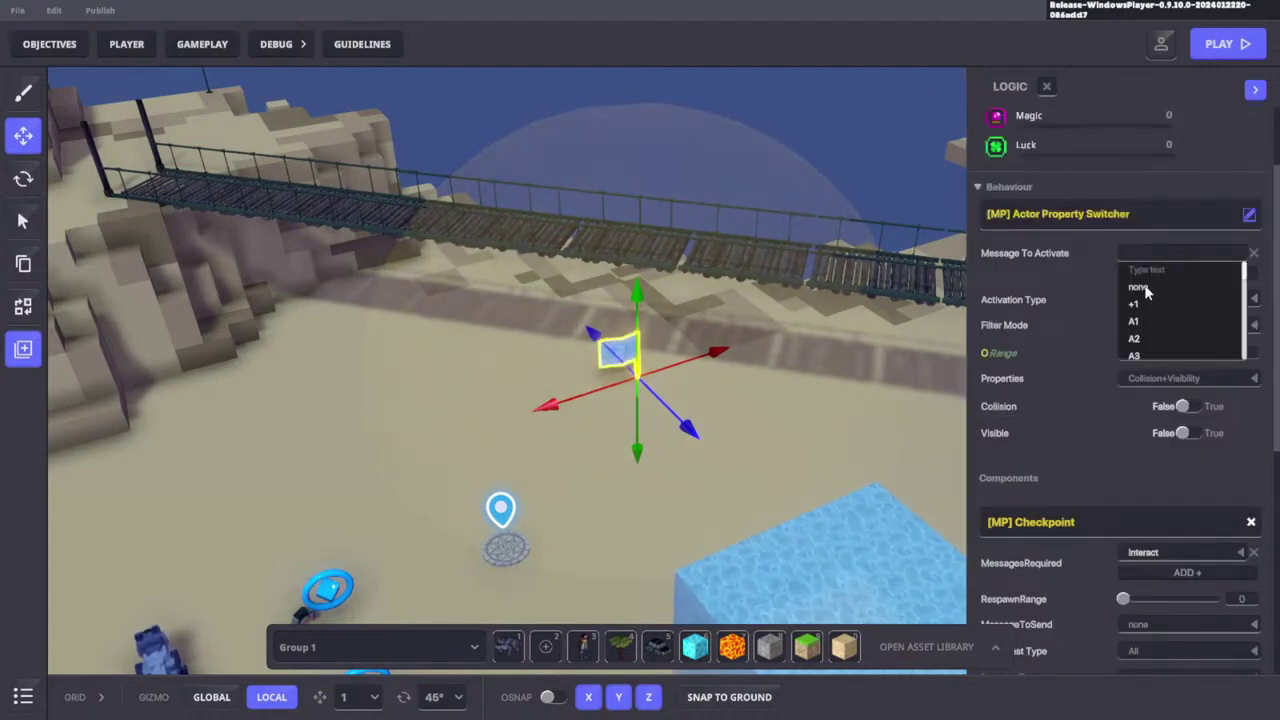
{"action": "type", "text": "int"}
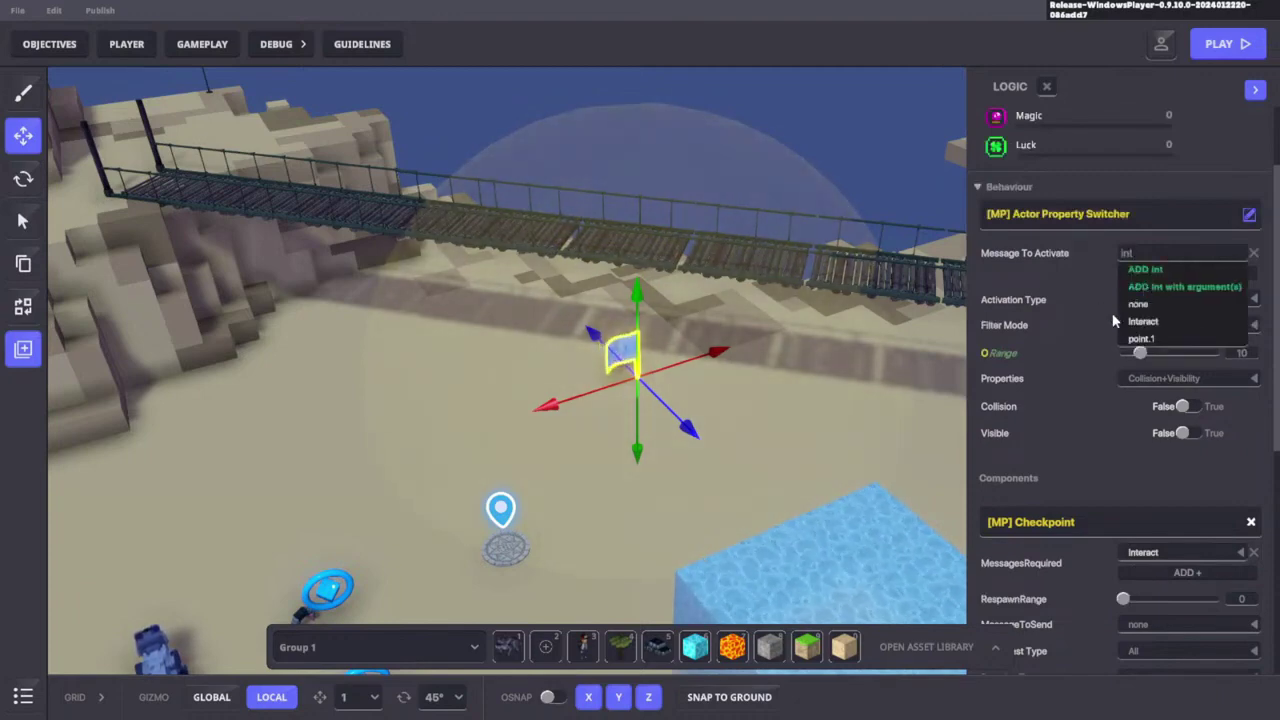
{"action": "left_click", "coordinate": [1137, 320]}
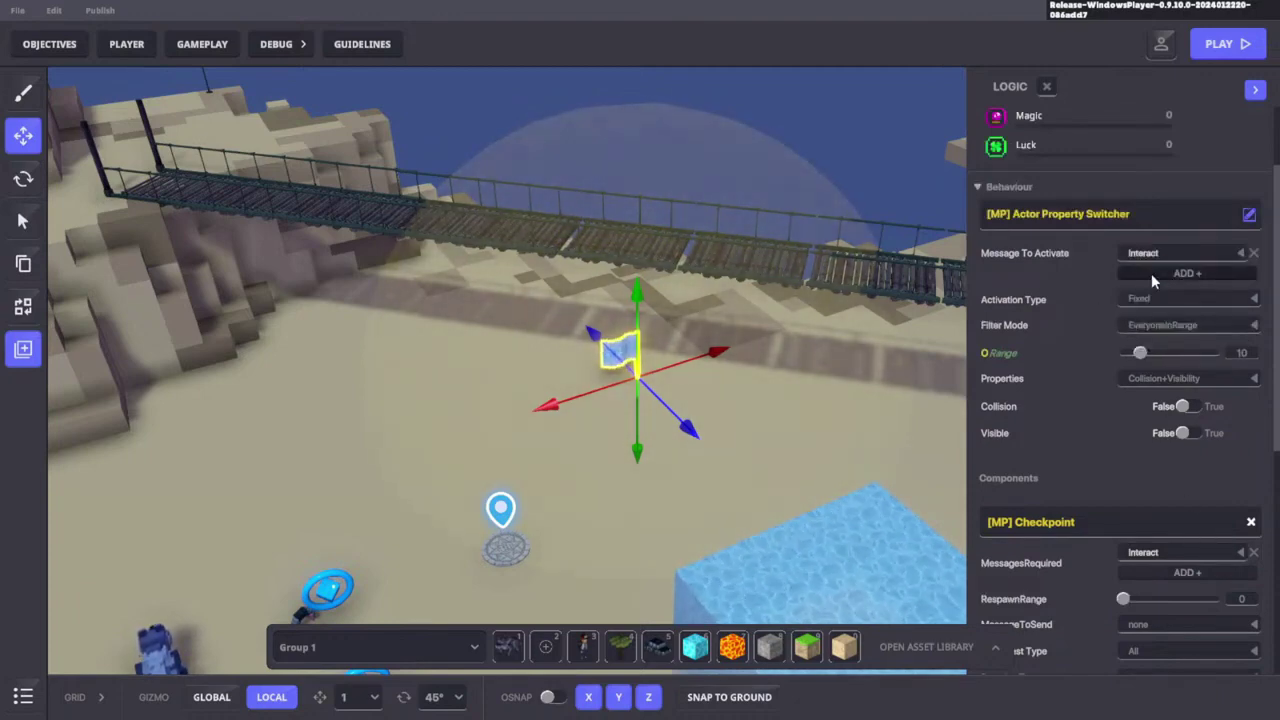
Playtest the flag by walking to it, setting the checkpoint and walking off the cliff edge, and return to editing
{"action": "key", "text": "ctrl+p"}
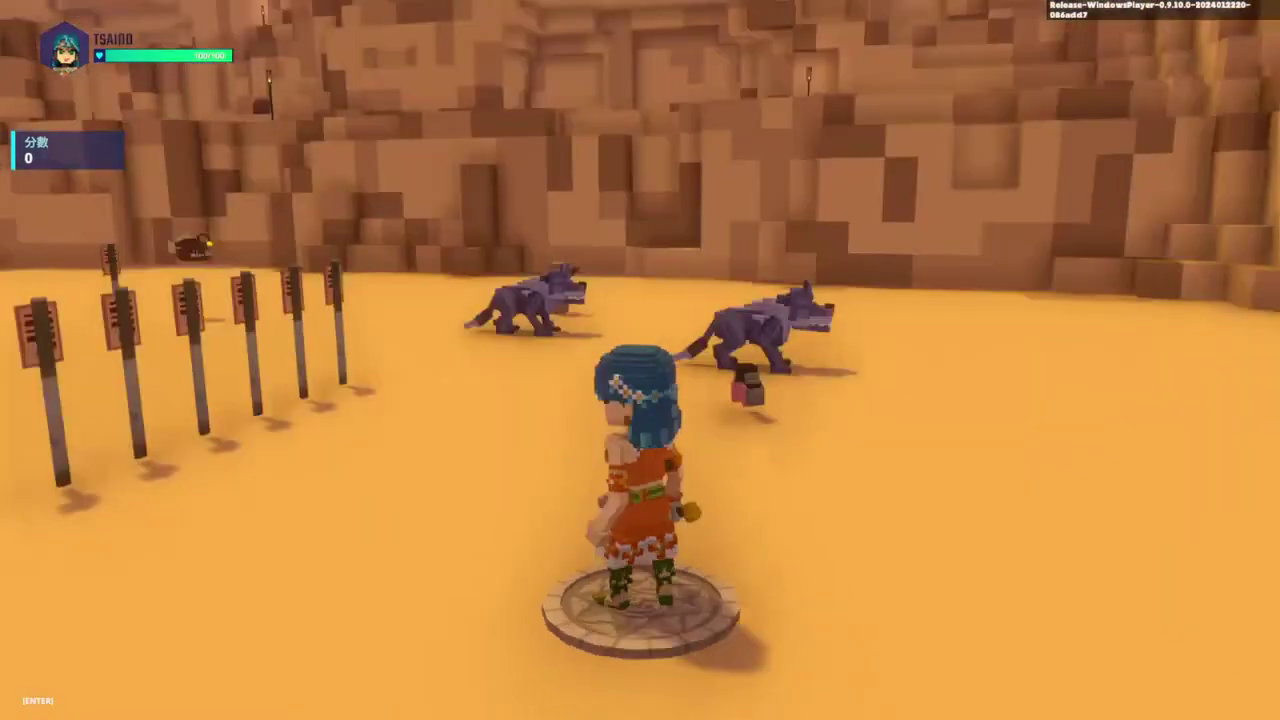
{"action": "key", "text": "w"}
{"action": "scroll", "coordinate": [640, 360], "scroll_direction": "down", "scroll_amount": 5}
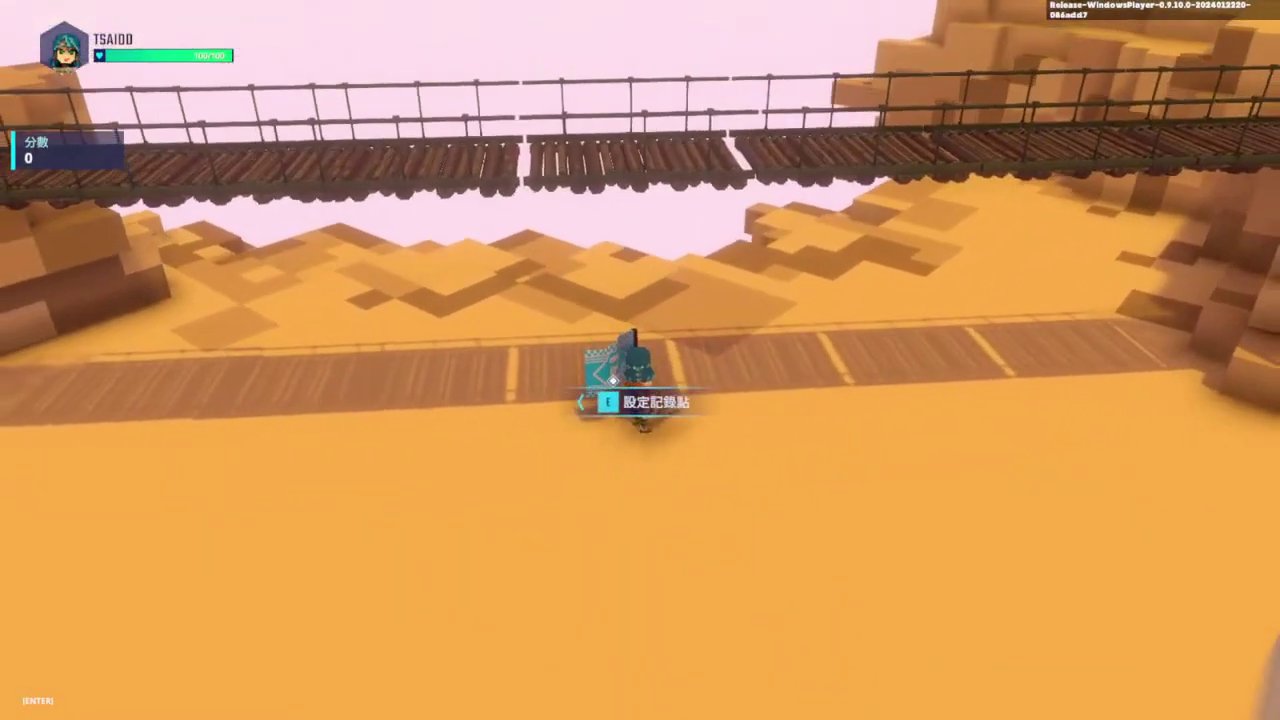
{"action": "key", "text": "e"}
{"action": "key", "text": "w"}
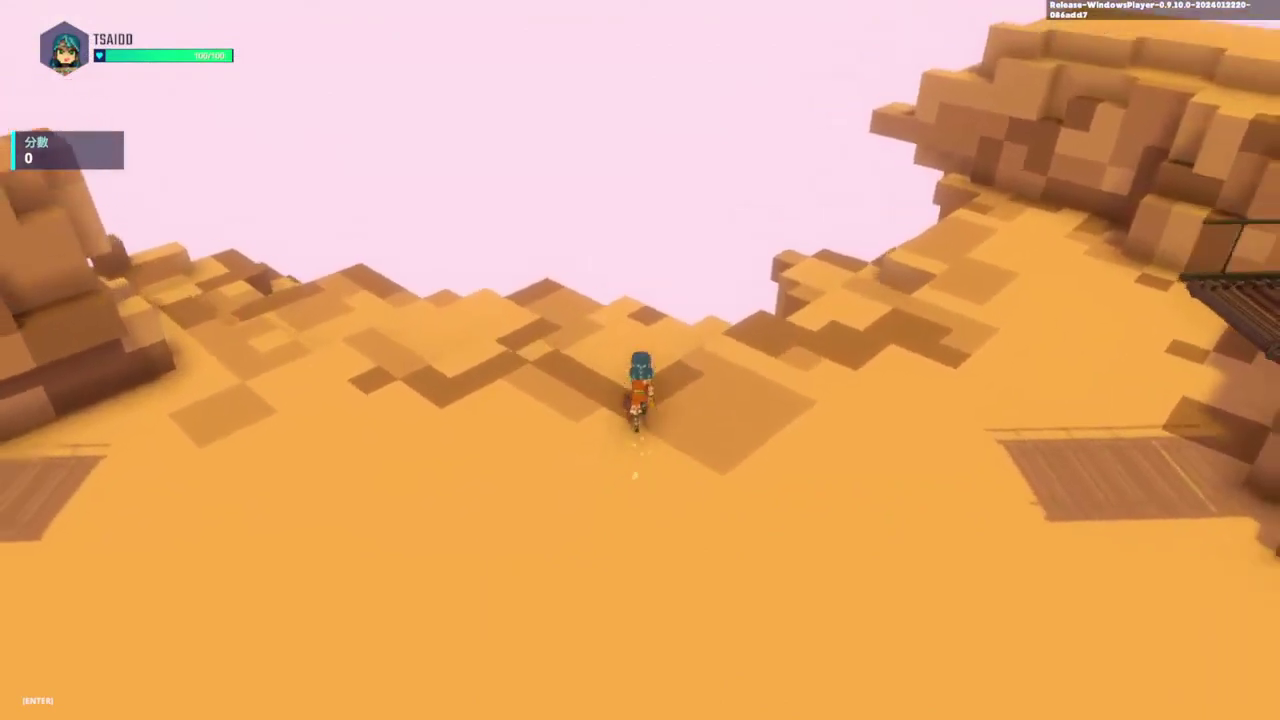
{"action": "key", "text": "space"}
{"action": "key", "text": "w"}
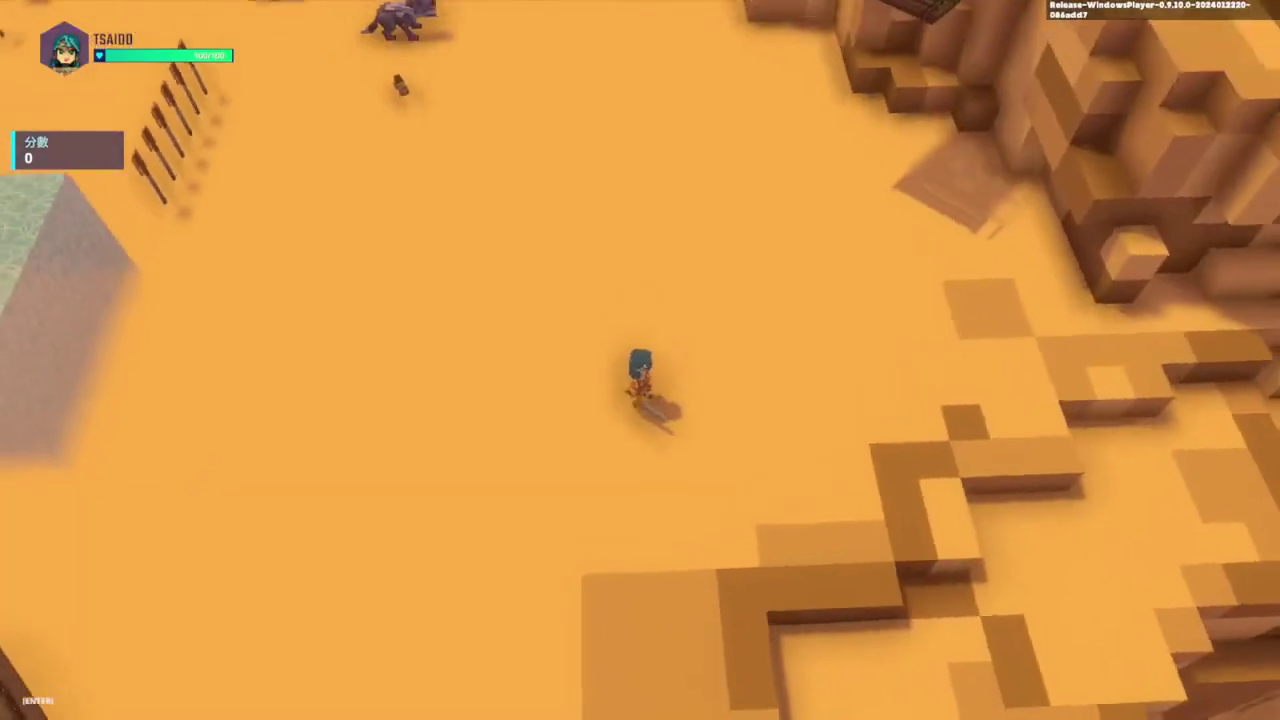
{"action": "key", "text": "Escape"}
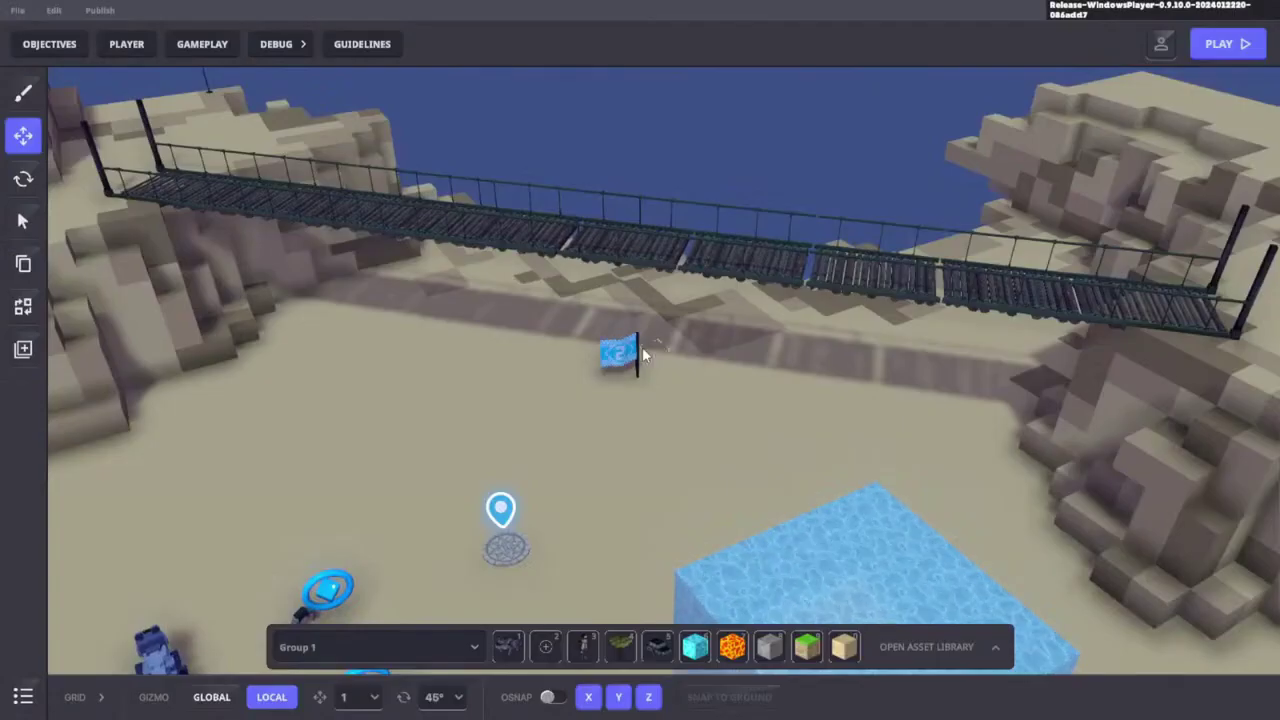
Open the number 2 flag's full logic and reduce the Actor Property Switcher's range to its minimum
{"action": "left_click", "coordinate": [645, 350]}
{"action": "scroll", "coordinate": [1160, 440], "scroll_direction": "down", "scroll_amount": 10}
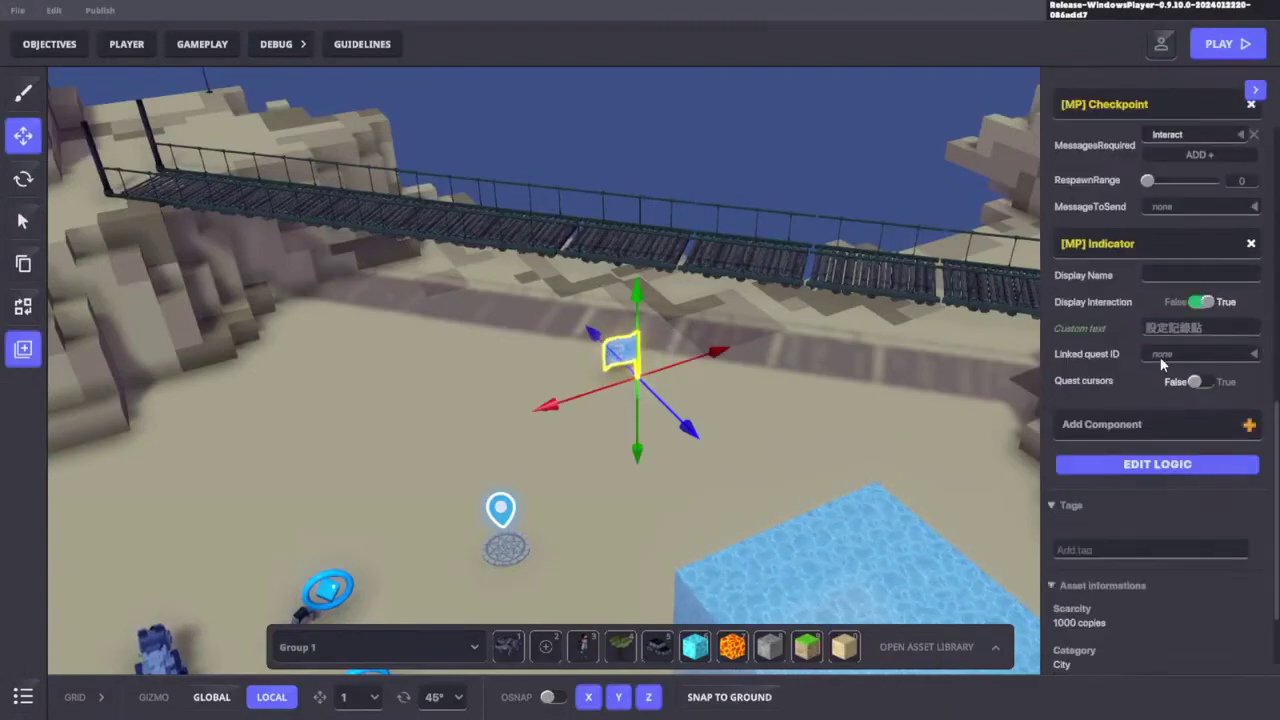
{"action": "left_click", "coordinate": [1158, 465]}
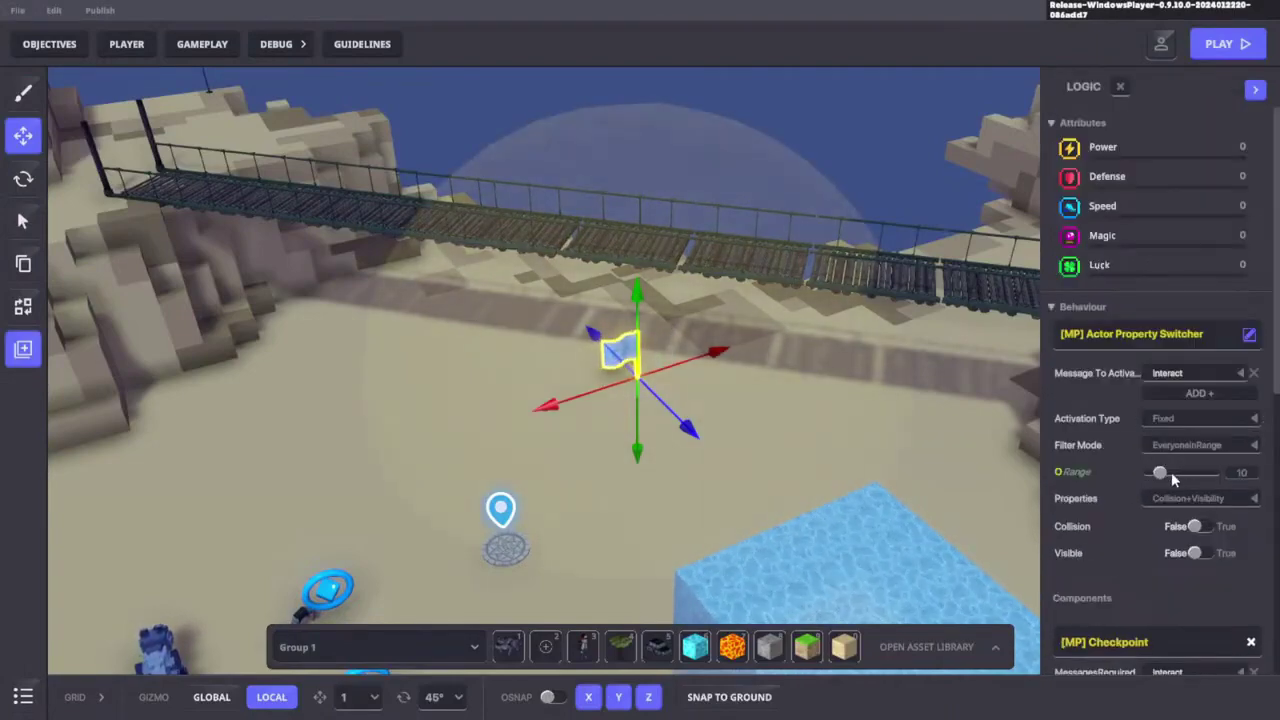
{"action": "left_click_drag", "start_coordinate": [1160, 474], "coordinate": [1146, 476]}
Playtest the reduced range by interacting with the flag and sending the avatar over the cliff, and return to editing
{"action": "key", "text": "ctrl+p"}
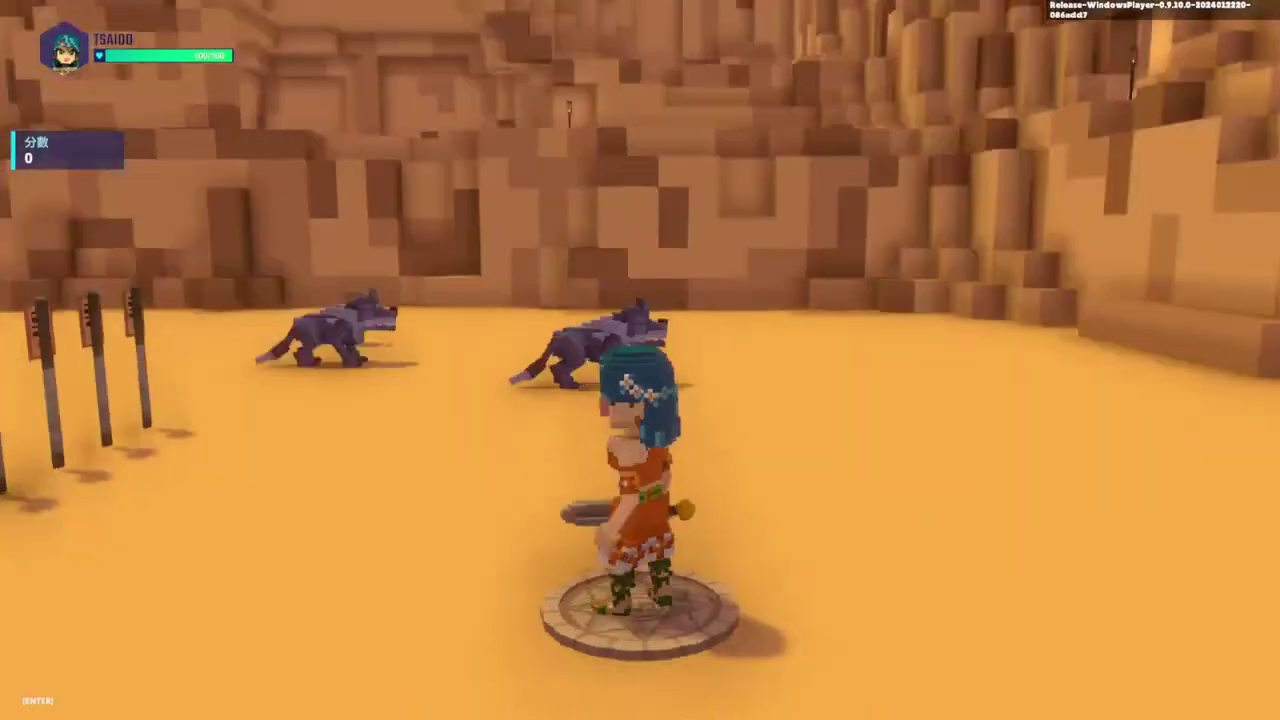
{"action": "key", "text": "w"}
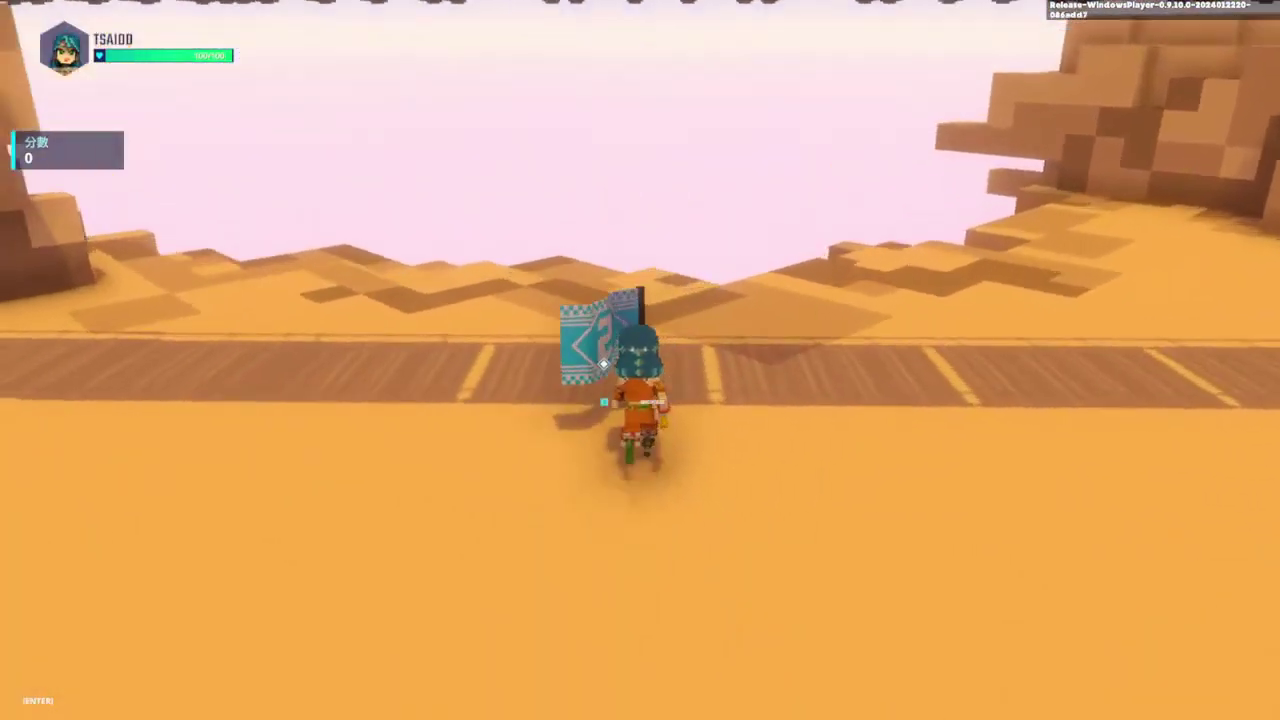
{"action": "key", "text": "w"}
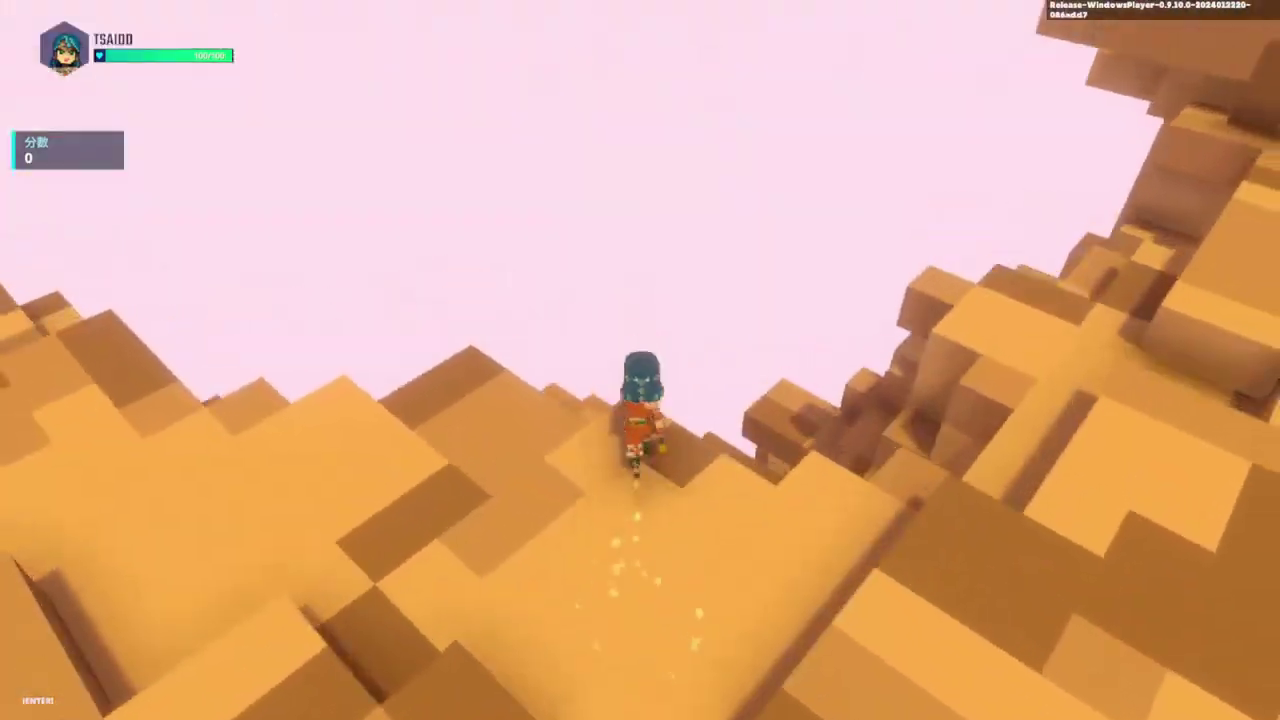
{"action": "key", "text": "w"}
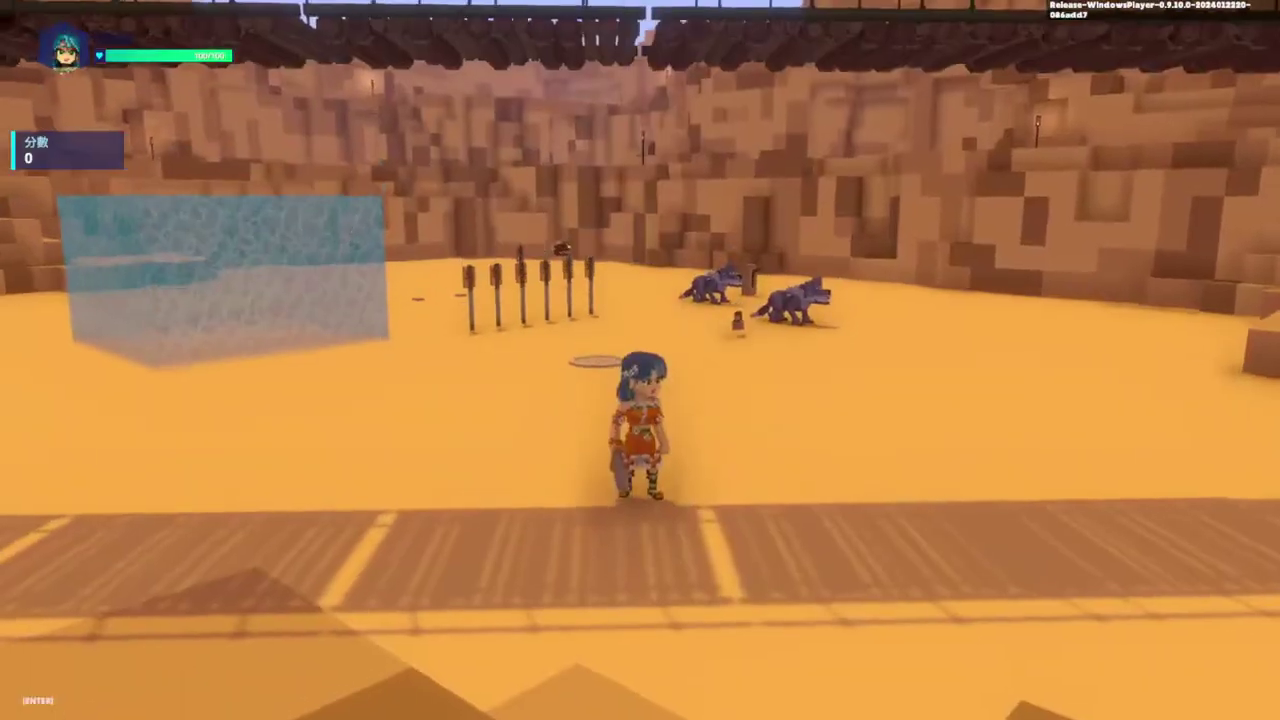
{"action": "key", "text": "Escape"}
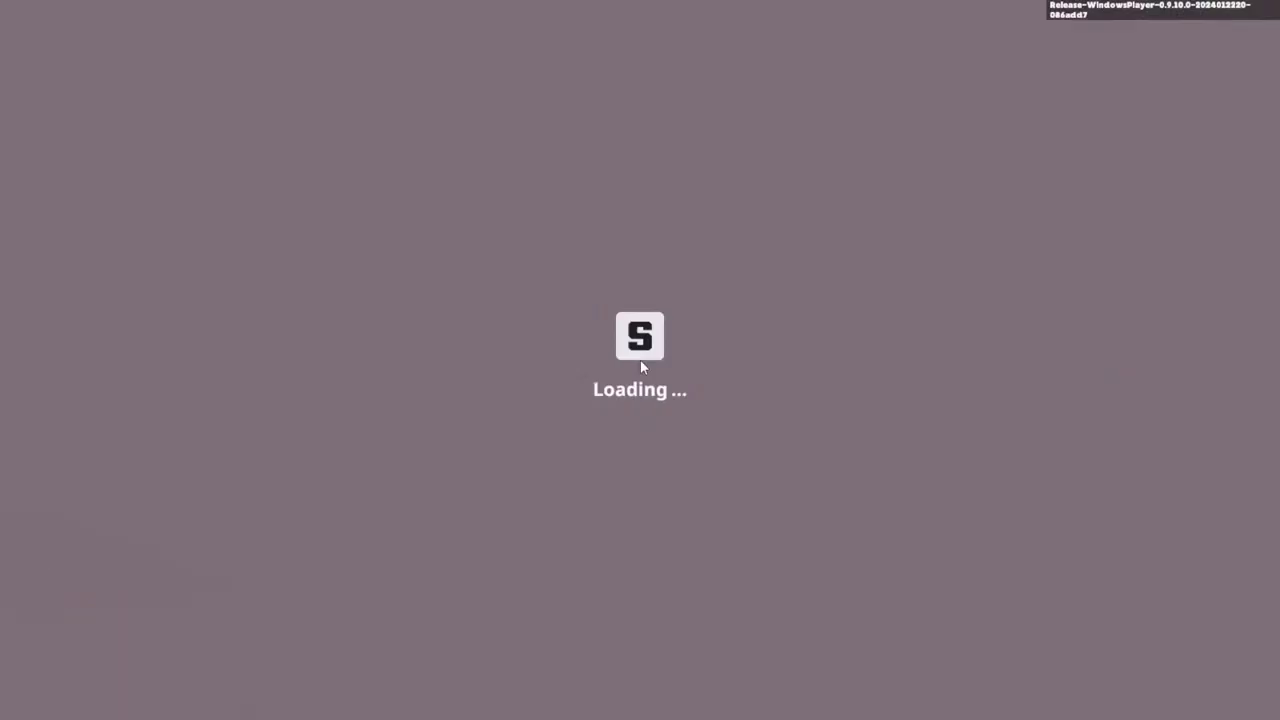
Move the number 2 flag to a new spot on the sand and place a duplicate of it at about X 59.5, Z 69.5
{"action": "left_click", "coordinate": [638, 360]}
{"action": "scroll", "coordinate": [665, 385], "scroll_direction": "up", "scroll_amount": 3}
{"action": "left_click_drag", "start_coordinate": [671, 381], "coordinate": [625, 418]}
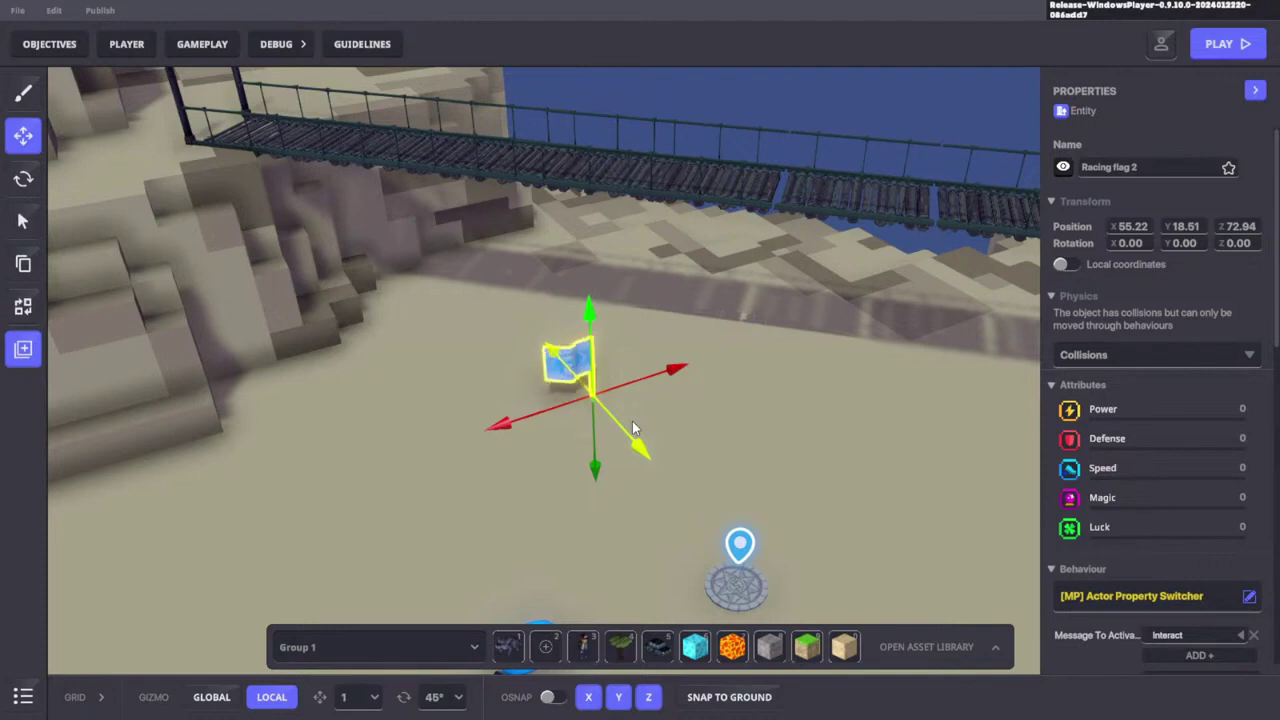
{"action": "left_click_drag", "start_coordinate": [627, 405], "coordinate": [799, 423]}
{"action": "key", "text": "ctrl+d"}
{"action": "scroll", "coordinate": [840, 440], "scroll_direction": "down", "scroll_amount": 5}
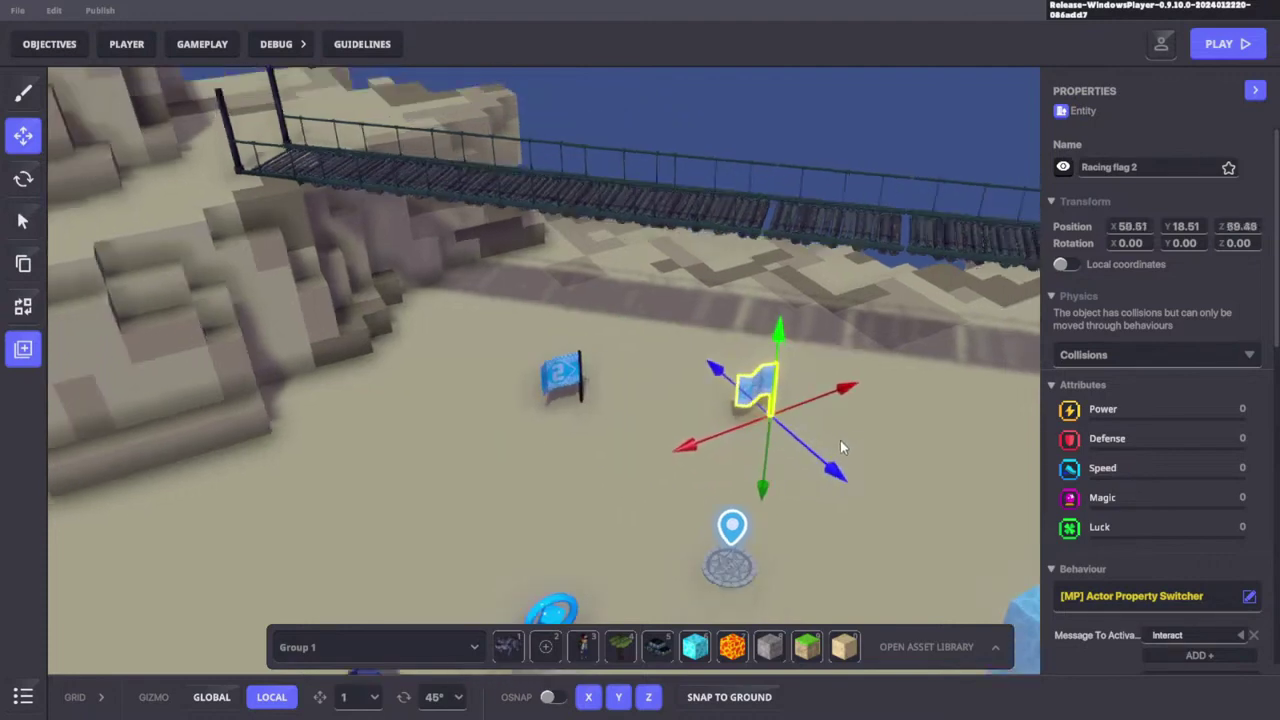
Strip the duplicate flag's logic by setting its behaviour to None and removing the Indicator and Checkpoint components
{"action": "scroll", "coordinate": [1143, 468], "scroll_direction": "down", "scroll_amount": 3}
{"action": "left_click", "coordinate": [1095, 418]}
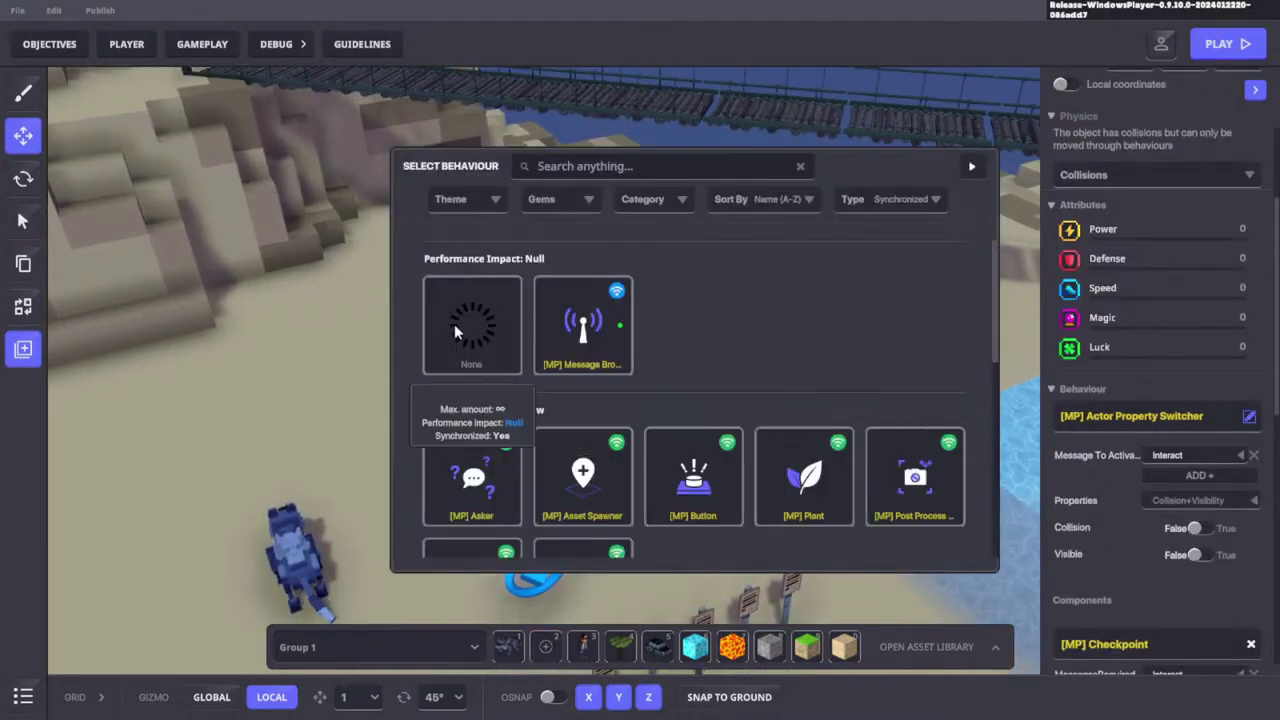
{"action": "left_click", "coordinate": [469, 324]}
{"action": "scroll", "coordinate": [1249, 527], "scroll_direction": "down", "scroll_amount": 3}
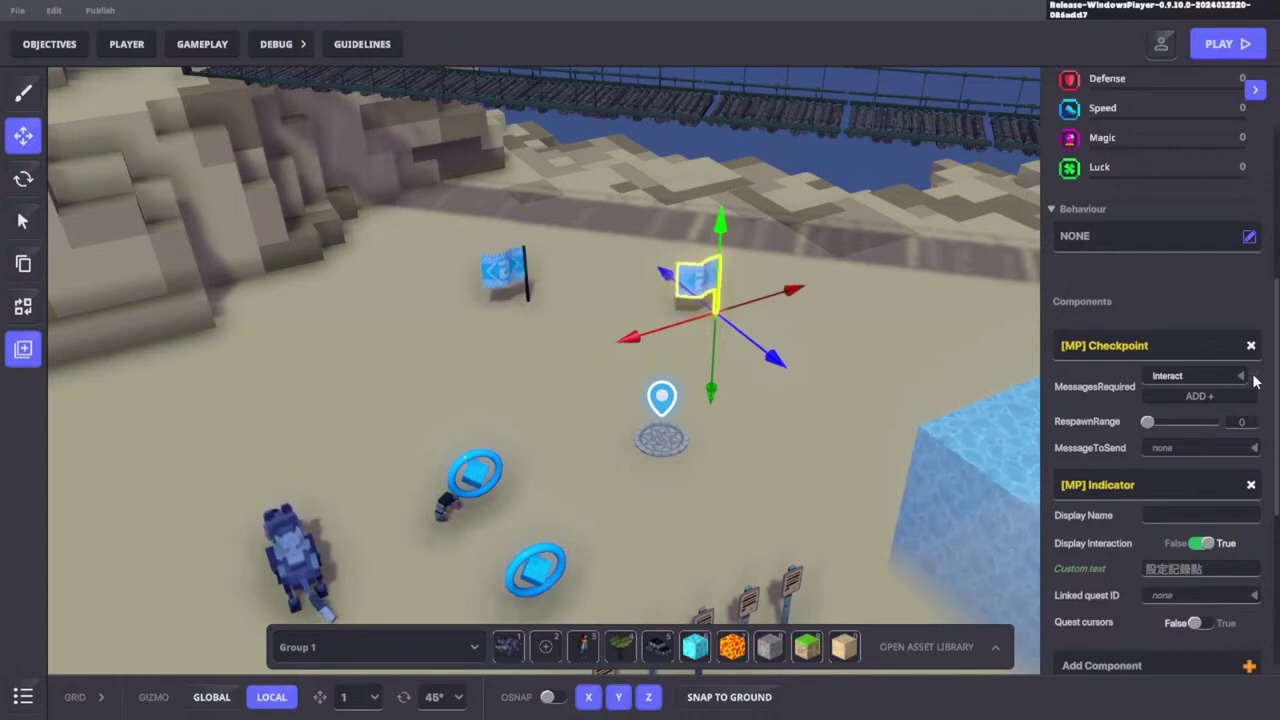
{"action": "left_click", "coordinate": [1251, 485]}
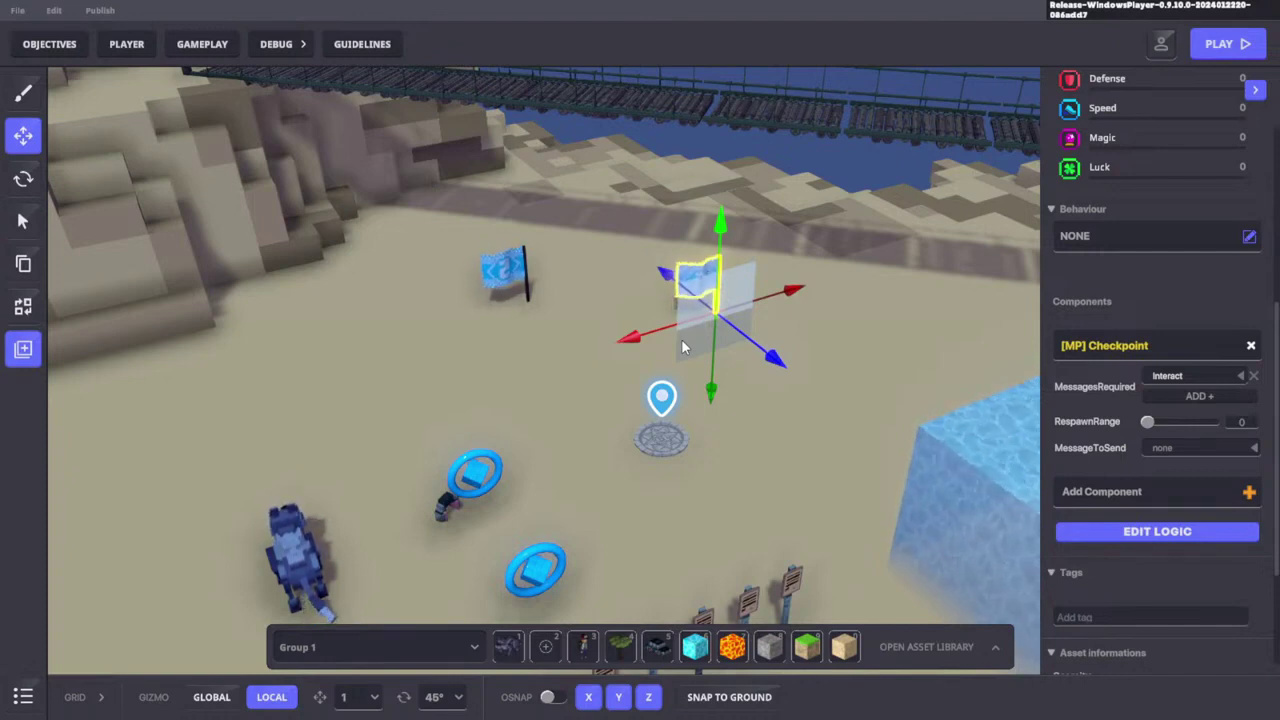
{"action": "scroll", "coordinate": [755, 322], "scroll_direction": "up", "scroll_amount": 4}
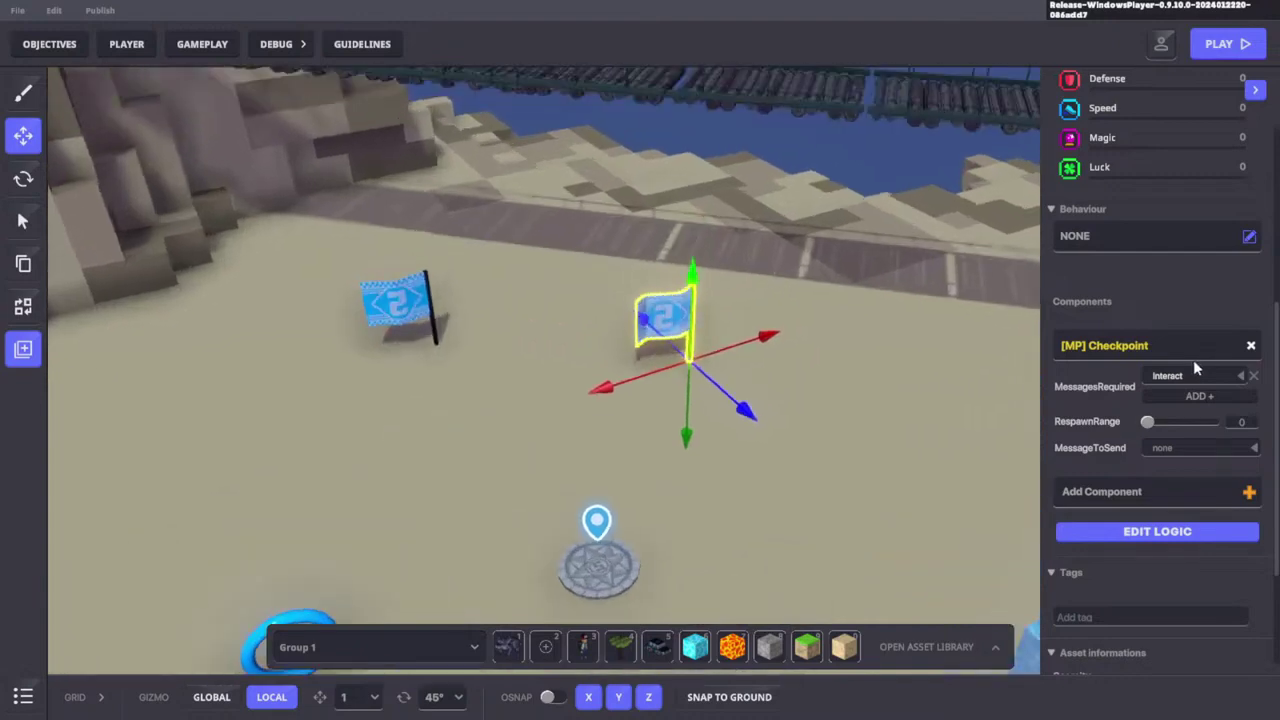
{"action": "left_click", "coordinate": [1250, 346]}
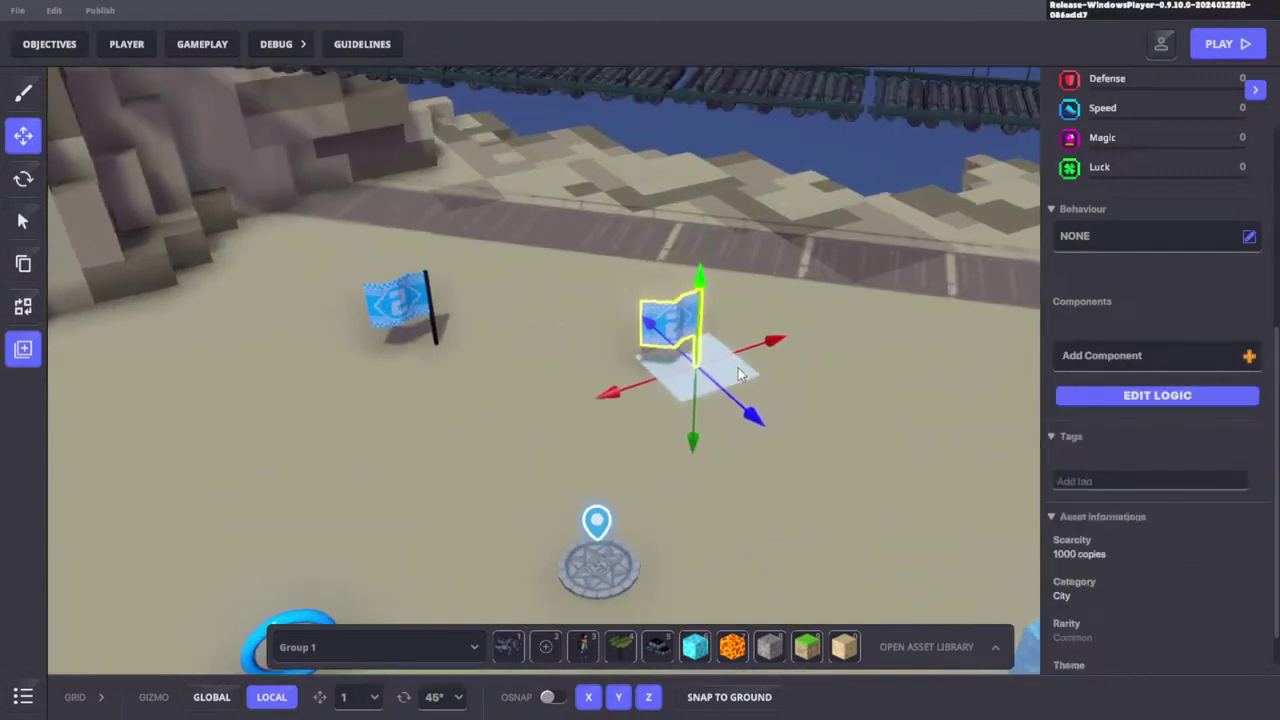
Add the [MP] Collectable component to the duplicate flag and widen the area showing its settings
{"action": "left_click", "coordinate": [1218, 355]}
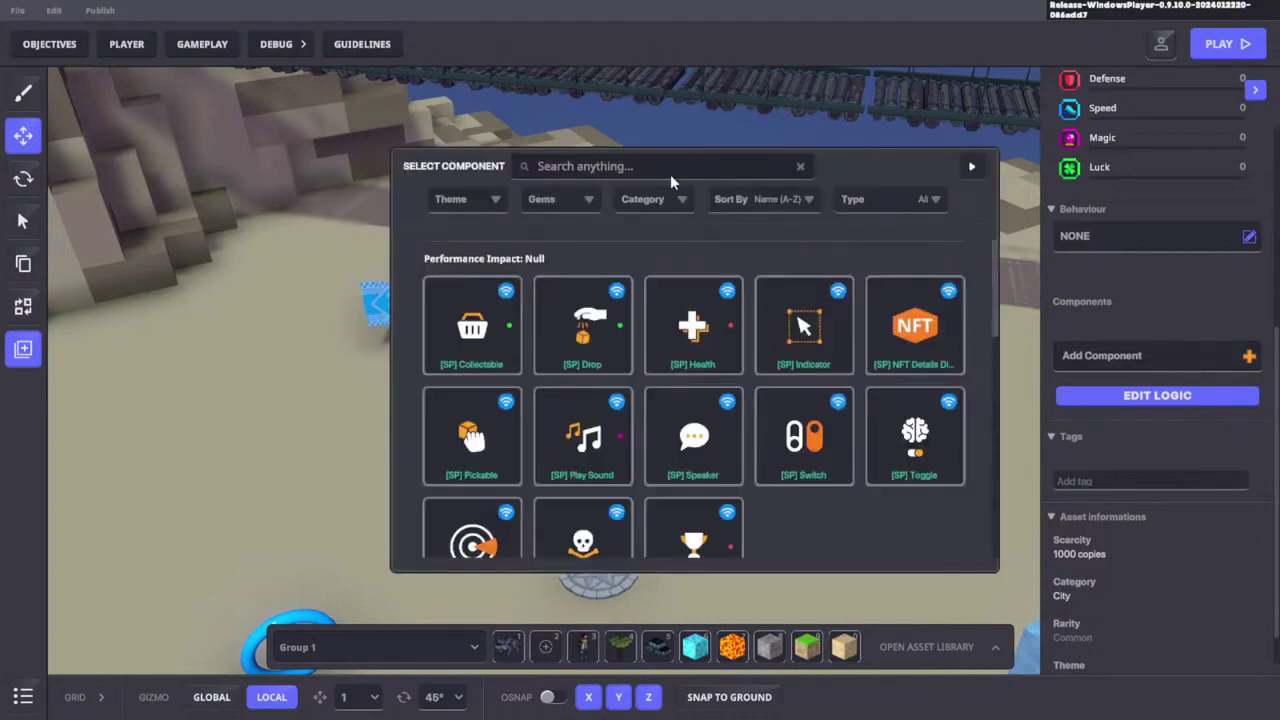
{"action": "type", "text": "coll"}
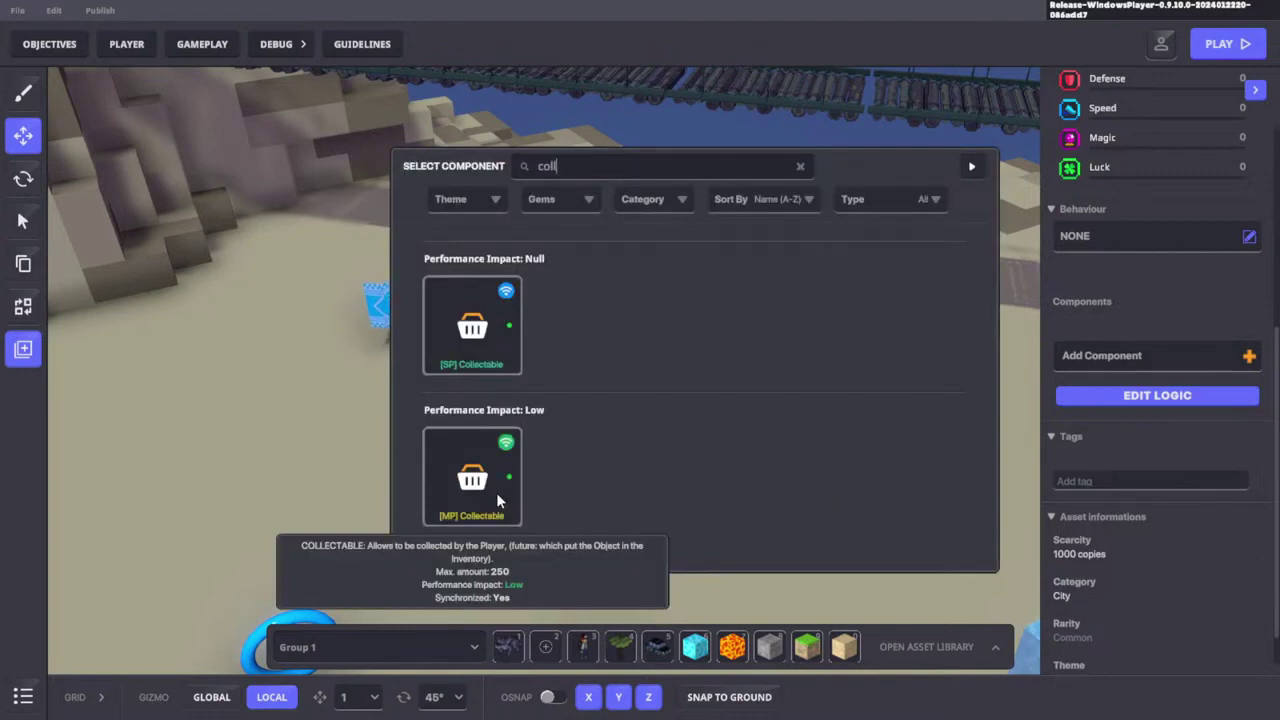
{"action": "left_click", "coordinate": [496, 493]}
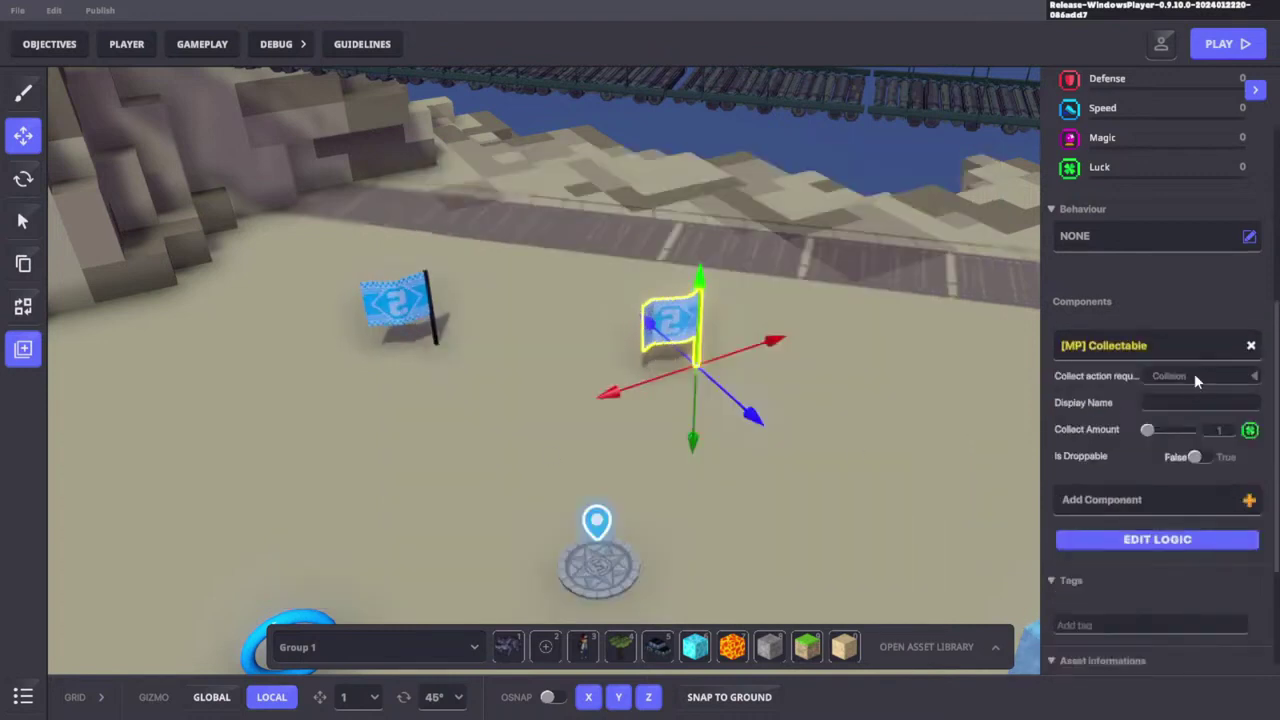
{"action": "left_click_drag", "start_coordinate": [1044, 367], "coordinate": [810, 368]}
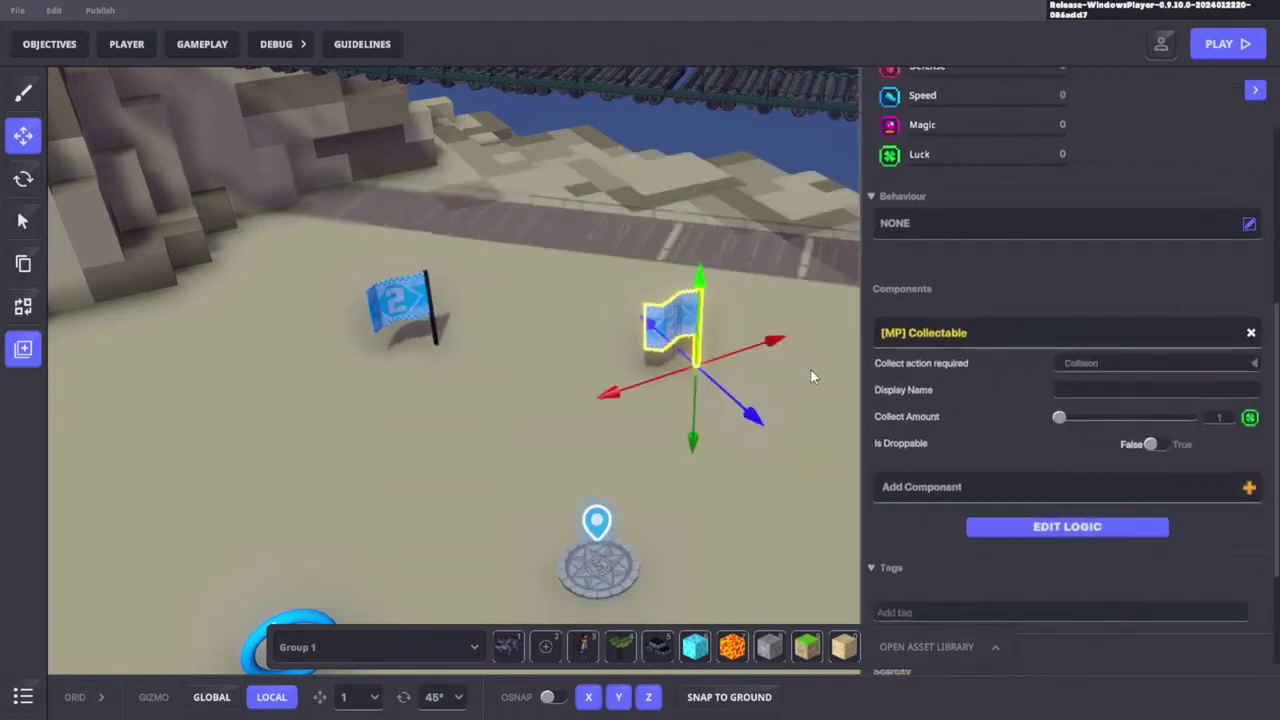
Switch the duplicate flag's collect action to Interact and back to Collision
{"action": "left_click", "coordinate": [1117, 367]}
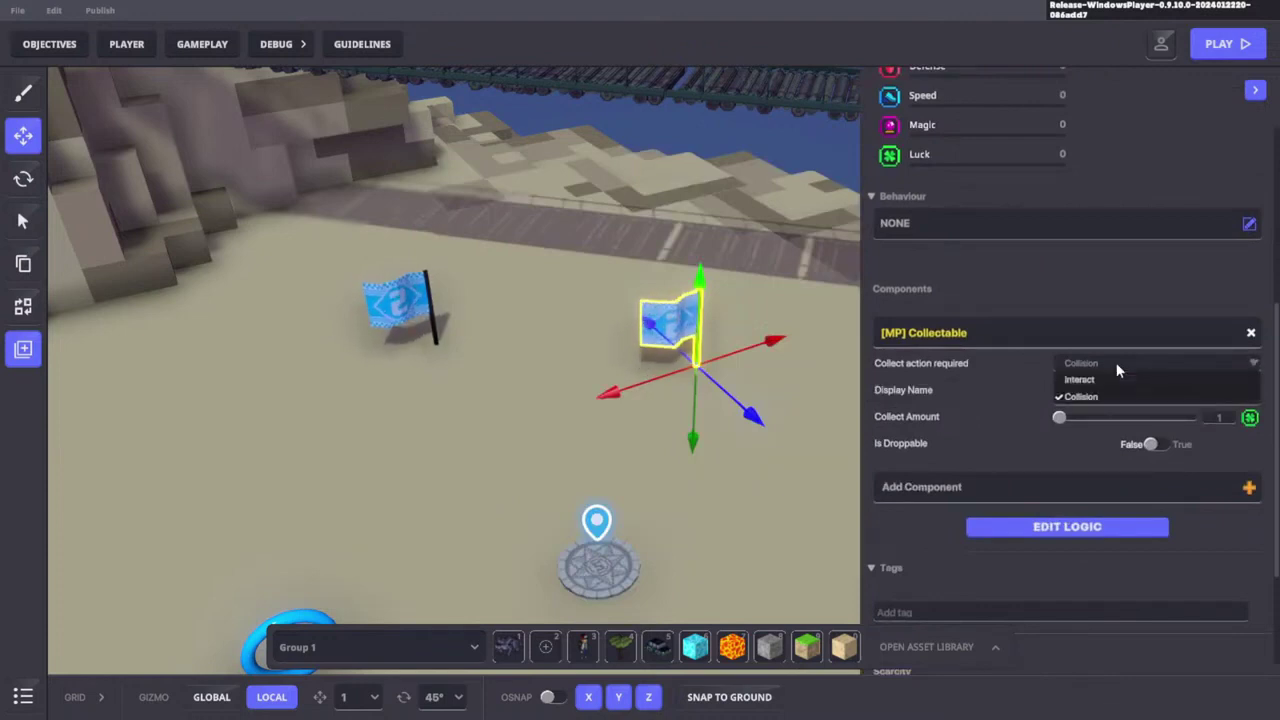
{"action": "left_click", "coordinate": [1100, 379]}
{"action": "left_click", "coordinate": [1104, 364]}
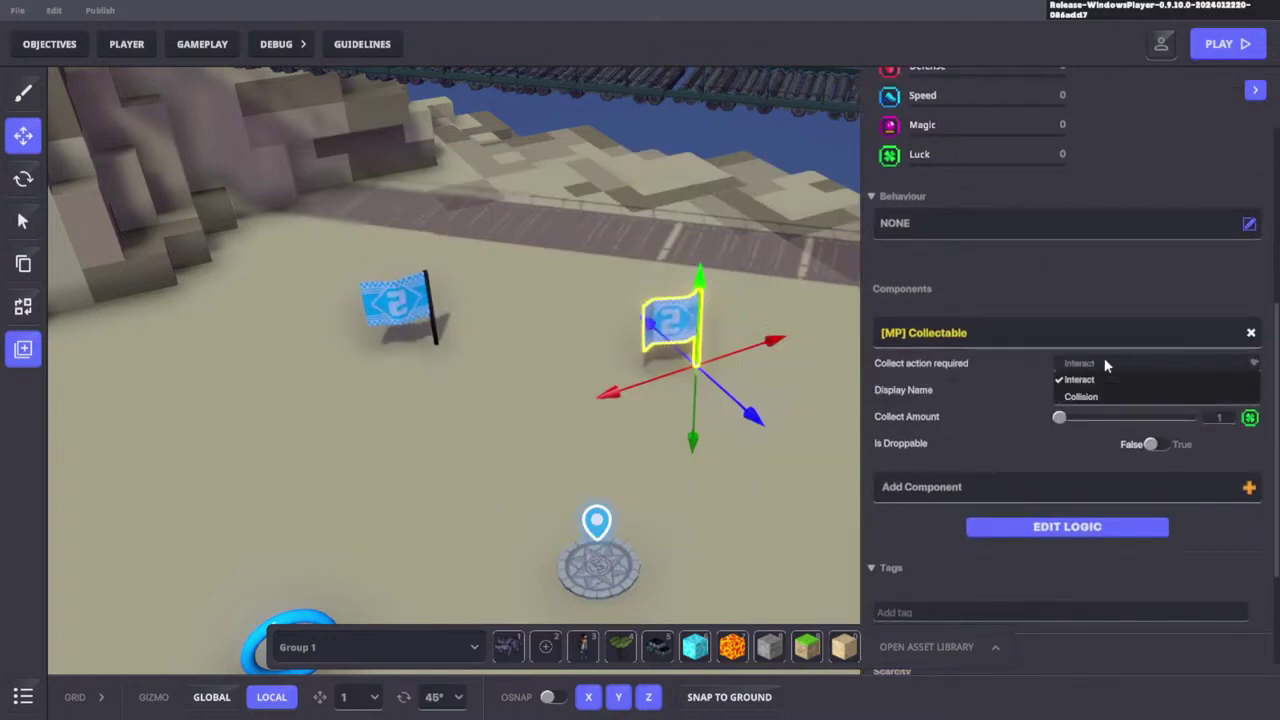
{"action": "left_click", "coordinate": [1097, 396]}
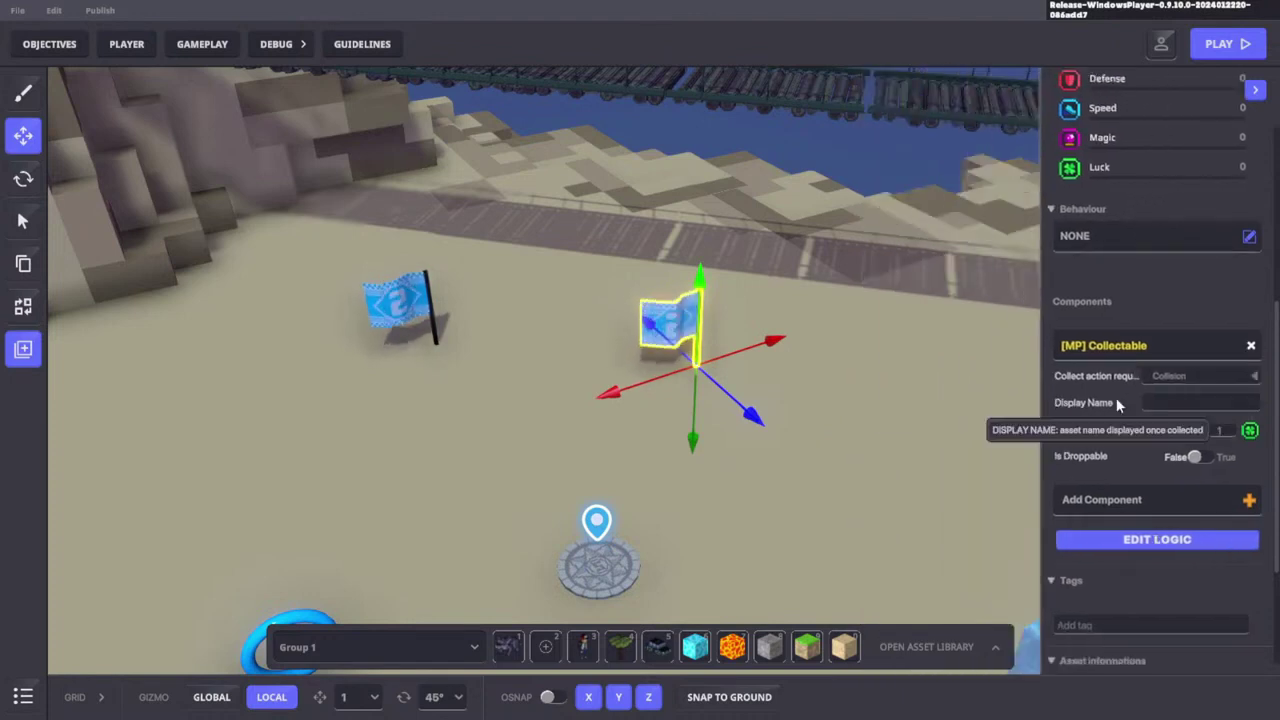
Open the duplicate flag's full logic settings and inspect the Collectable component's Collect Message
{"action": "left_click", "coordinate": [1148, 534]}
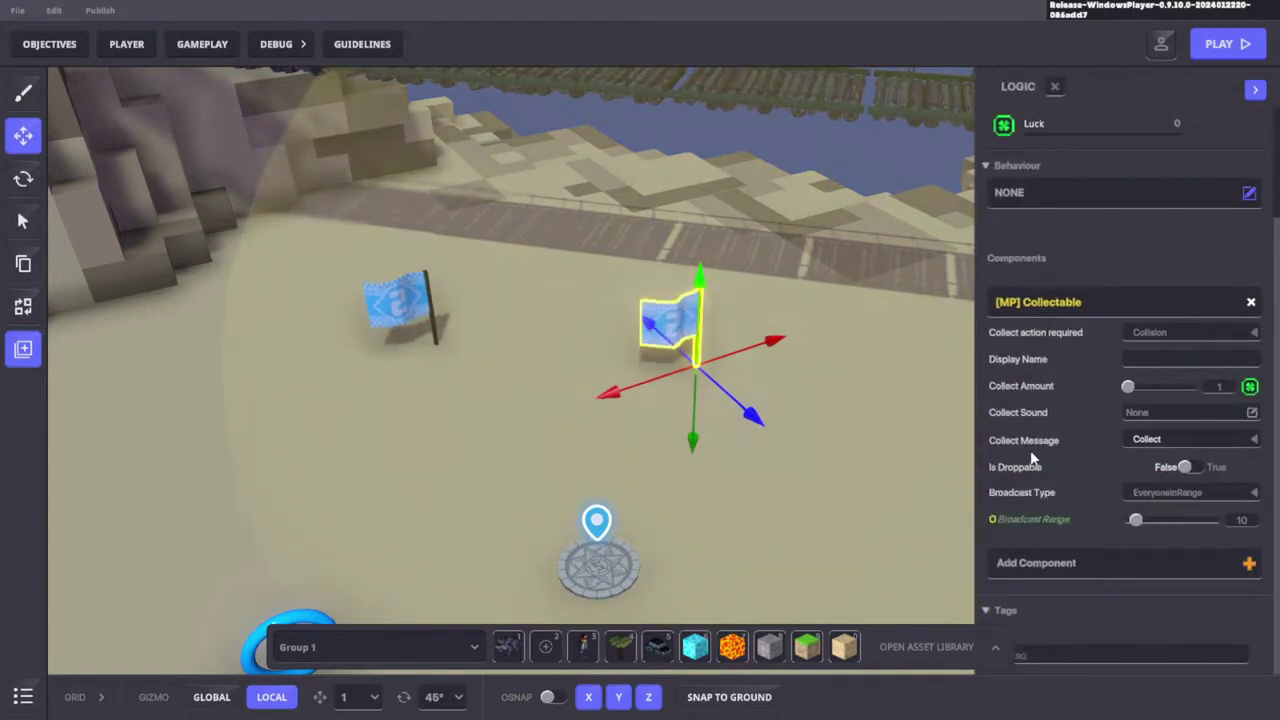
{"action": "left_click", "coordinate": [1150, 439]}
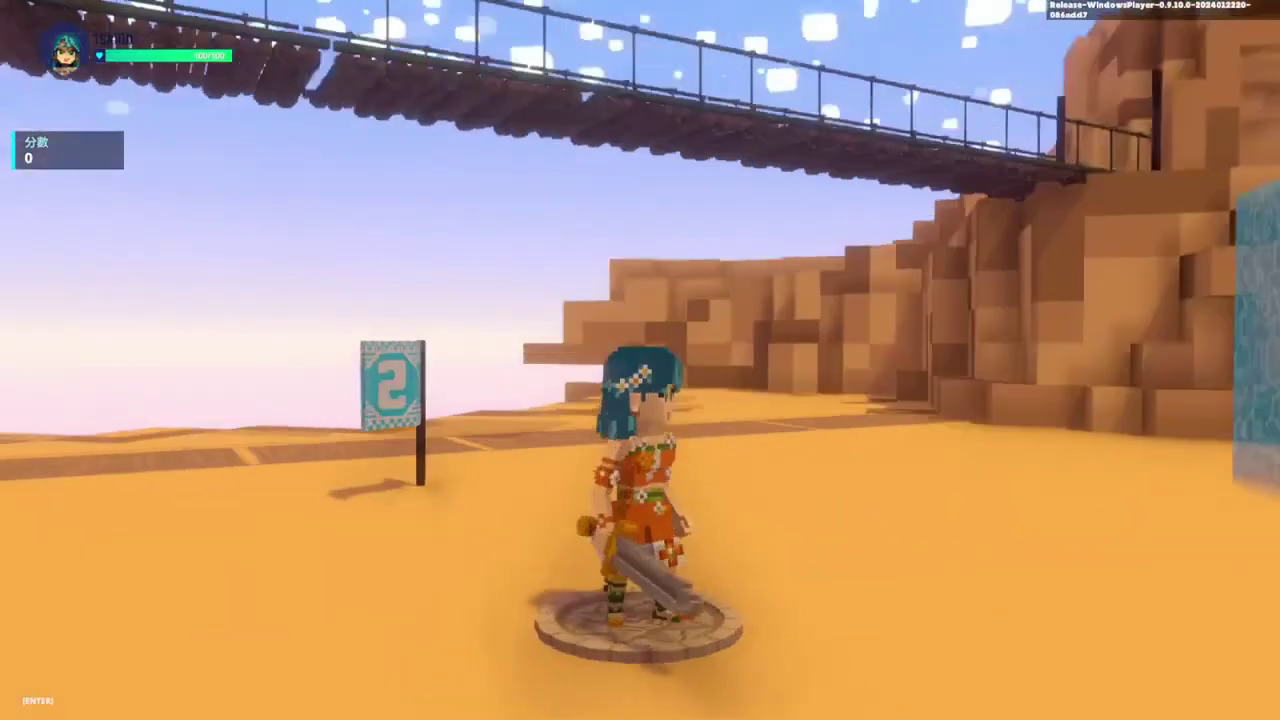
Playtest the level by running into the collectable flag, interacting with the checkpoint flag, and returning to editing
{"action": "key", "text": "w"}
{"action": "key", "text": "a"}
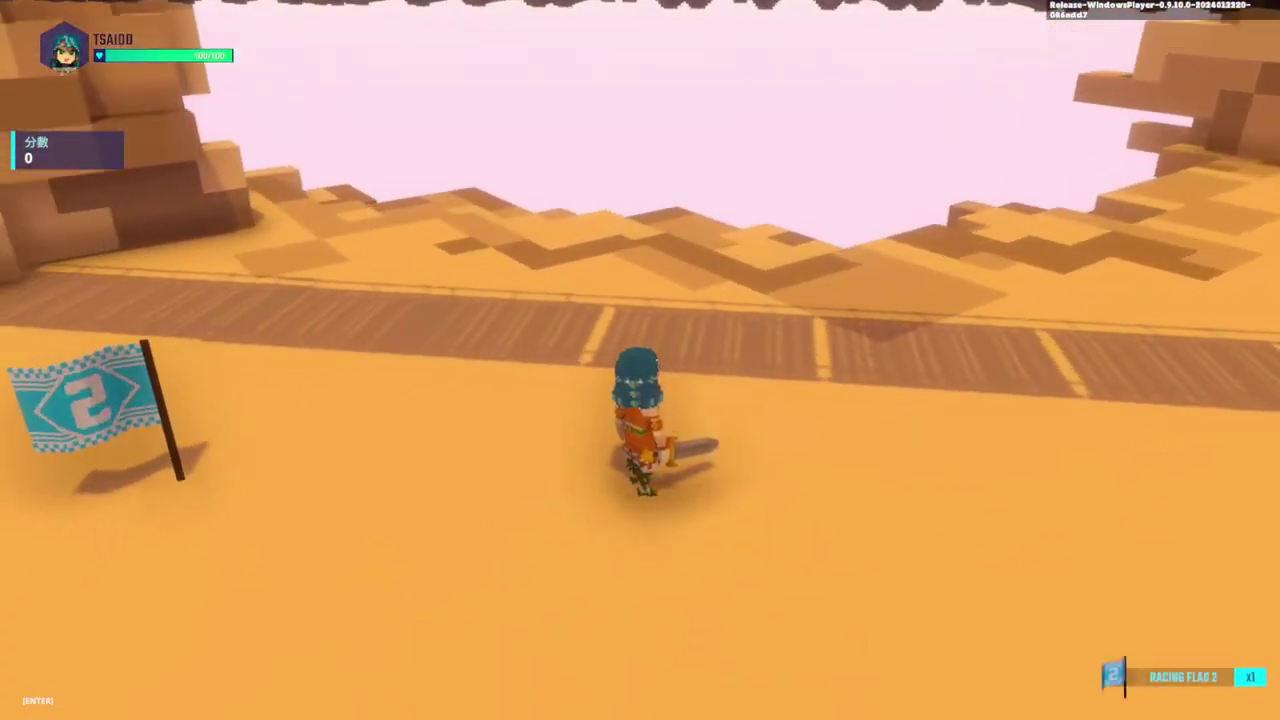
{"action": "key", "text": "w"}
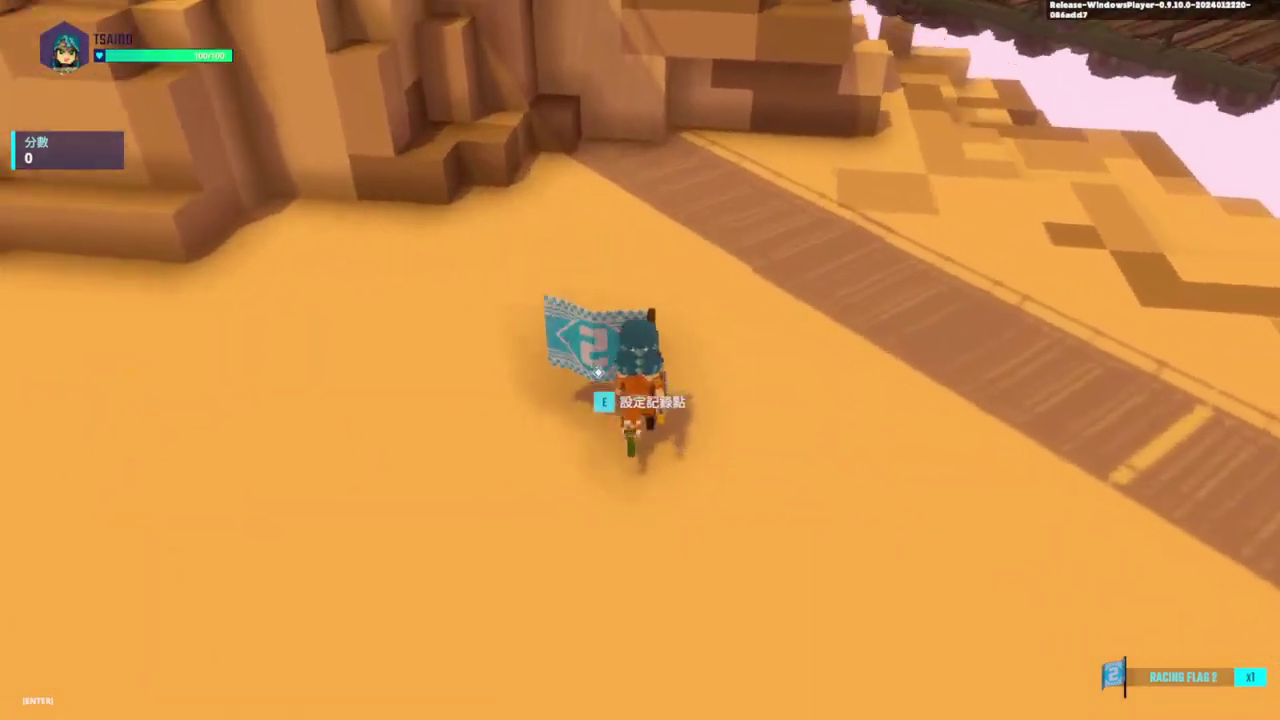
{"action": "key", "text": "s"}
{"action": "key", "text": "w"}
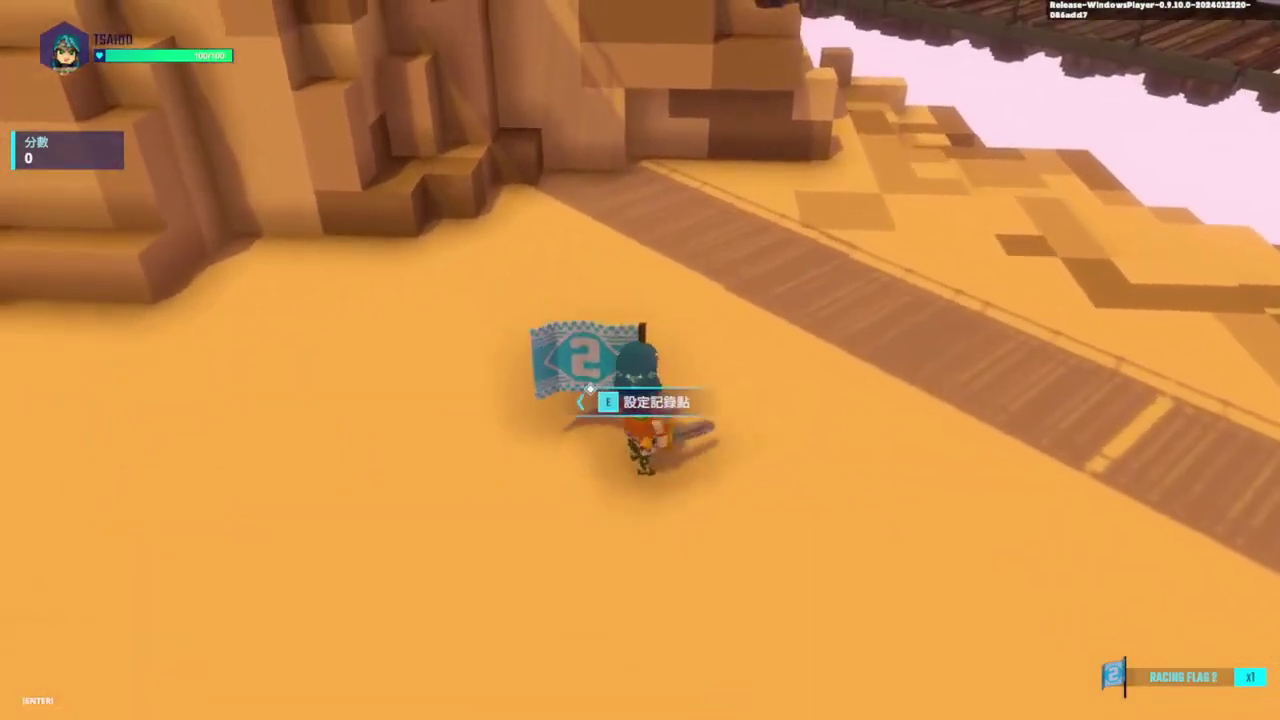
{"action": "key", "text": "e"}
{"action": "key", "text": "s"}
{"action": "key", "text": "a"}
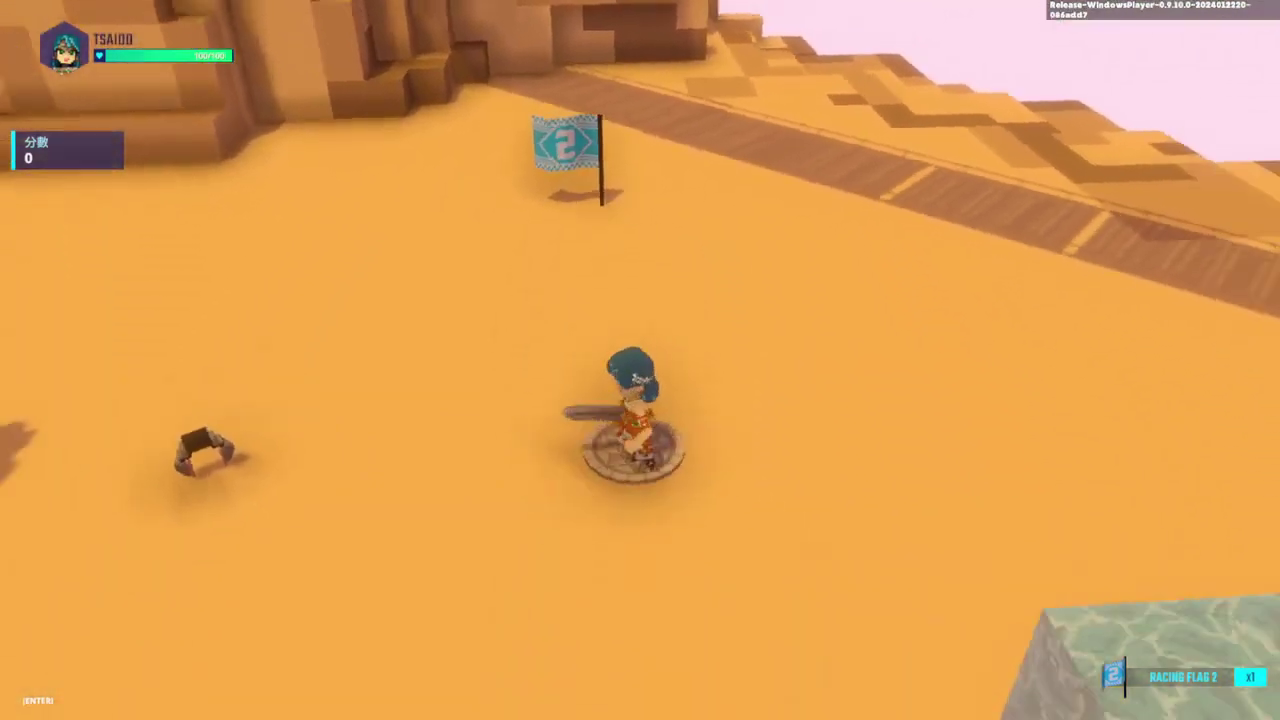
{"action": "key", "text": "s"}
{"action": "key", "text": "w"}
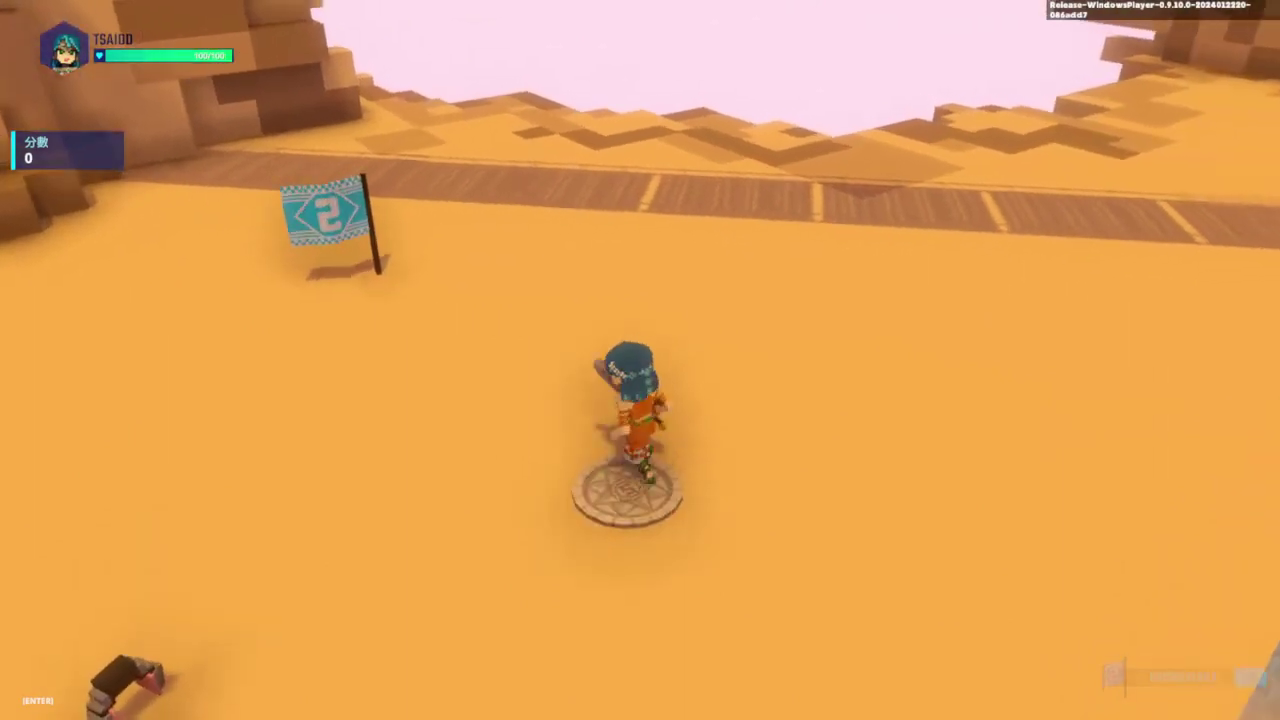
{"action": "key", "text": "s"}
{"action": "key", "text": "w"}
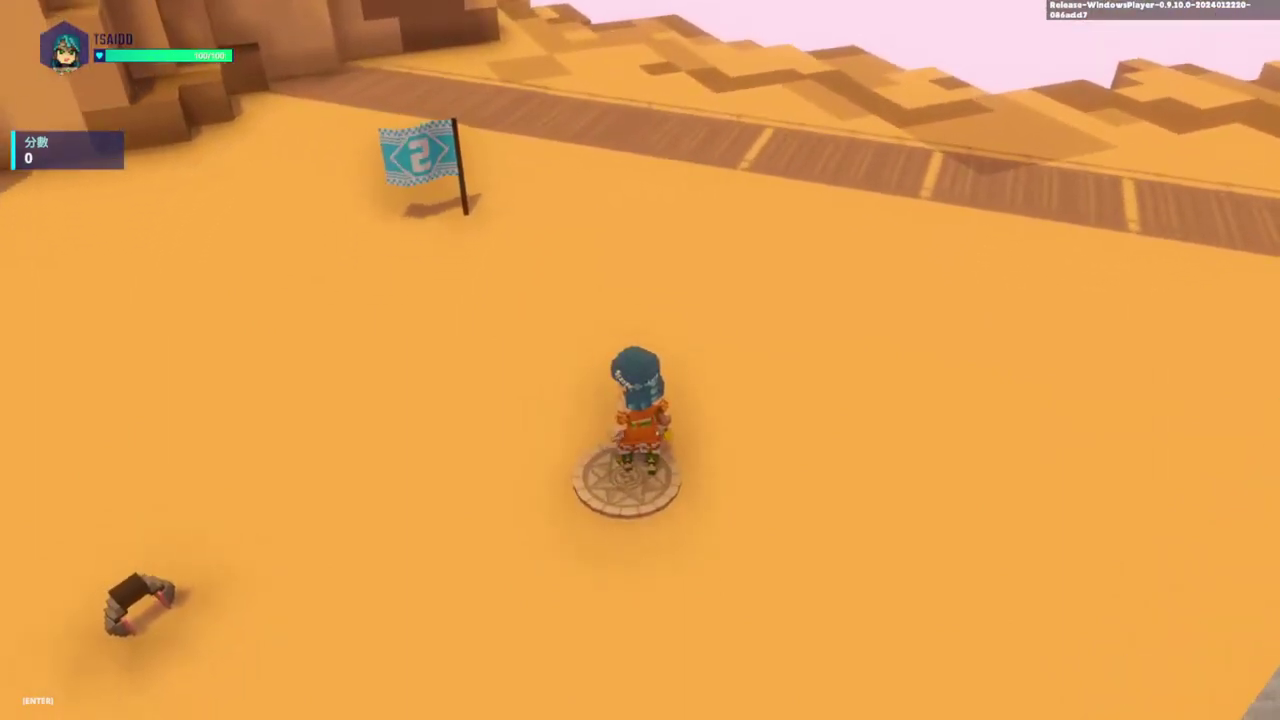
{"action": "key", "text": "Escape"}
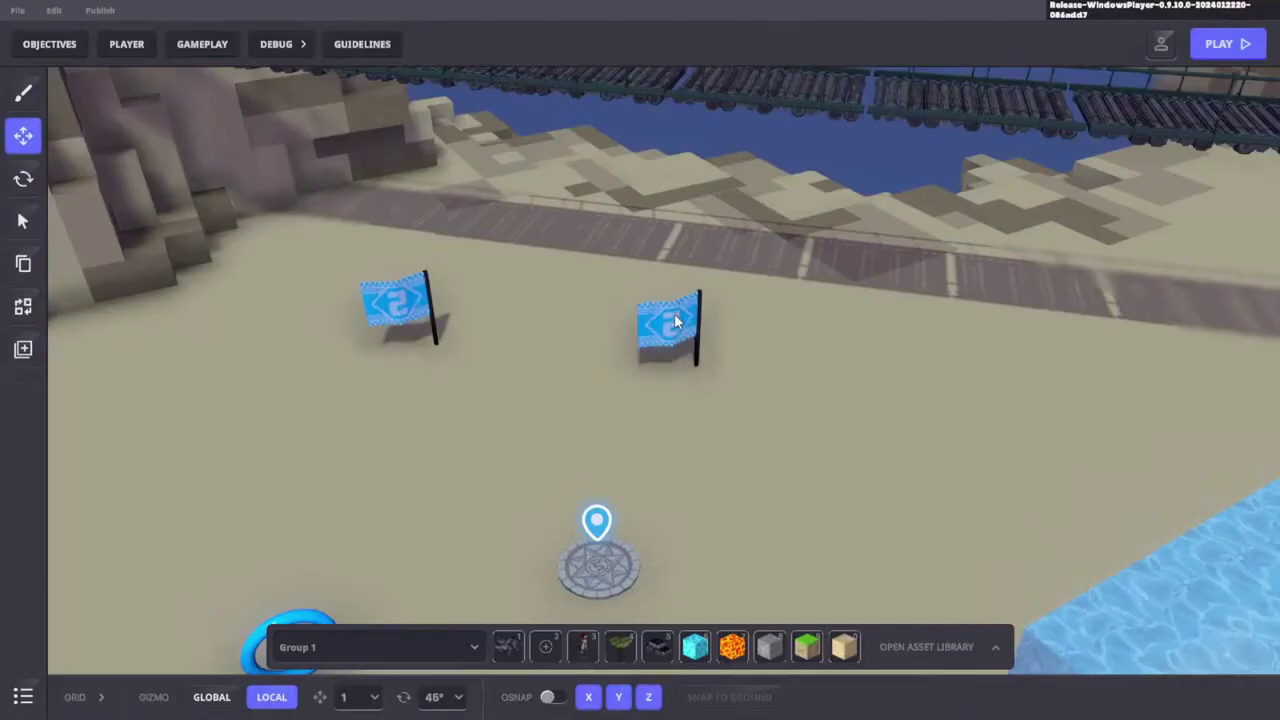
Set the Collectable component's Broadcast Range to 2 in the collectable flag's logic settings
{"action": "left_click", "coordinate": [676, 314]}
{"action": "scroll", "coordinate": [1159, 453], "scroll_direction": "down", "scroll_amount": 5}
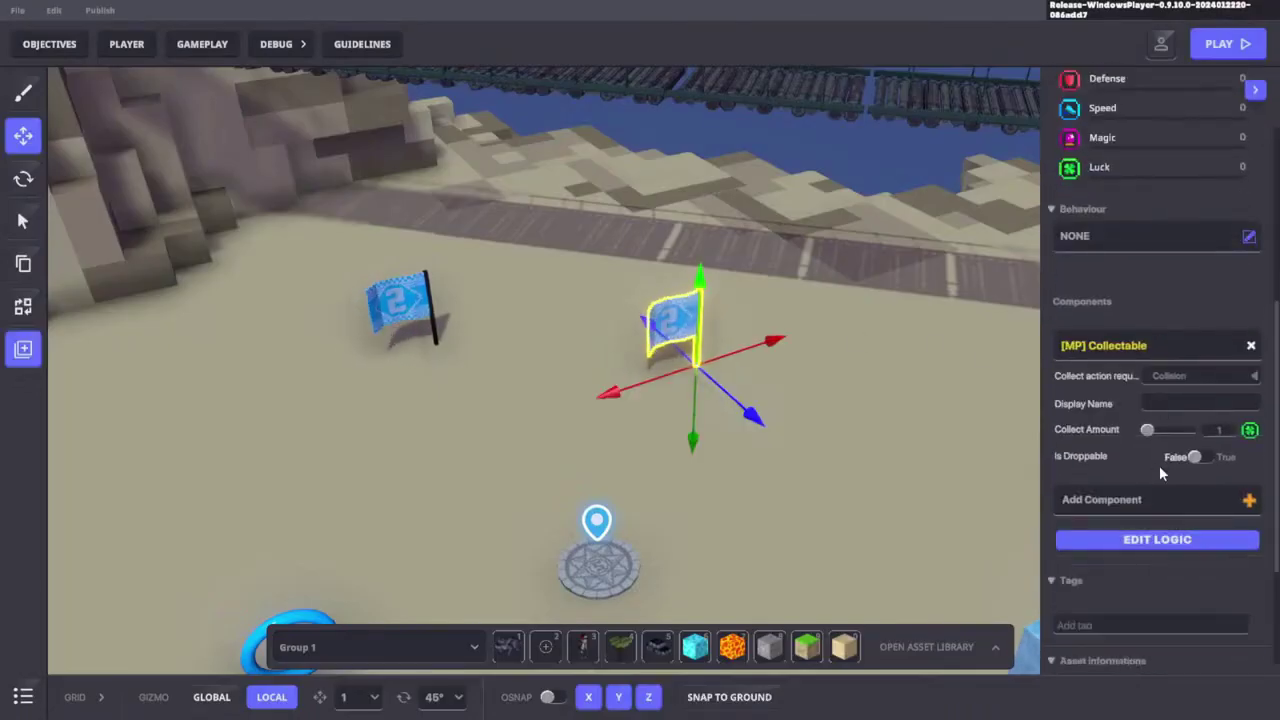
{"action": "left_click", "coordinate": [1157, 540]}
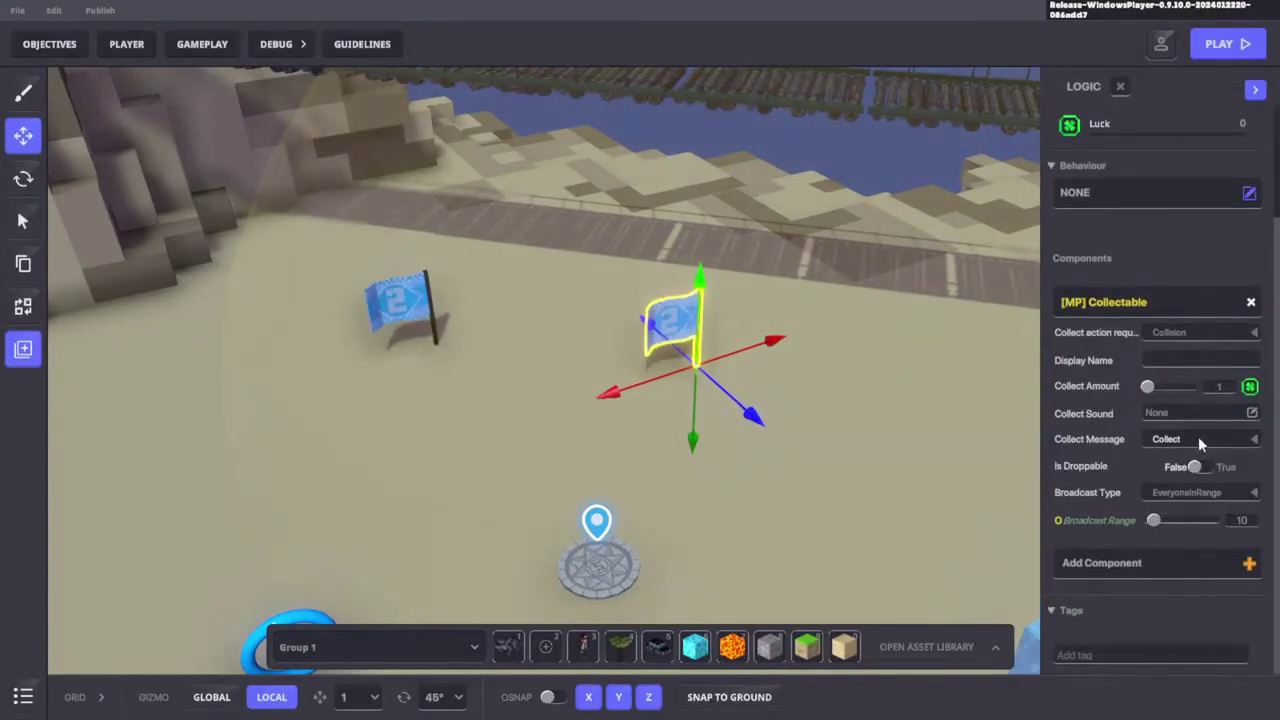
{"action": "left_click_drag", "start_coordinate": [1155, 519], "coordinate": [1150, 518]}
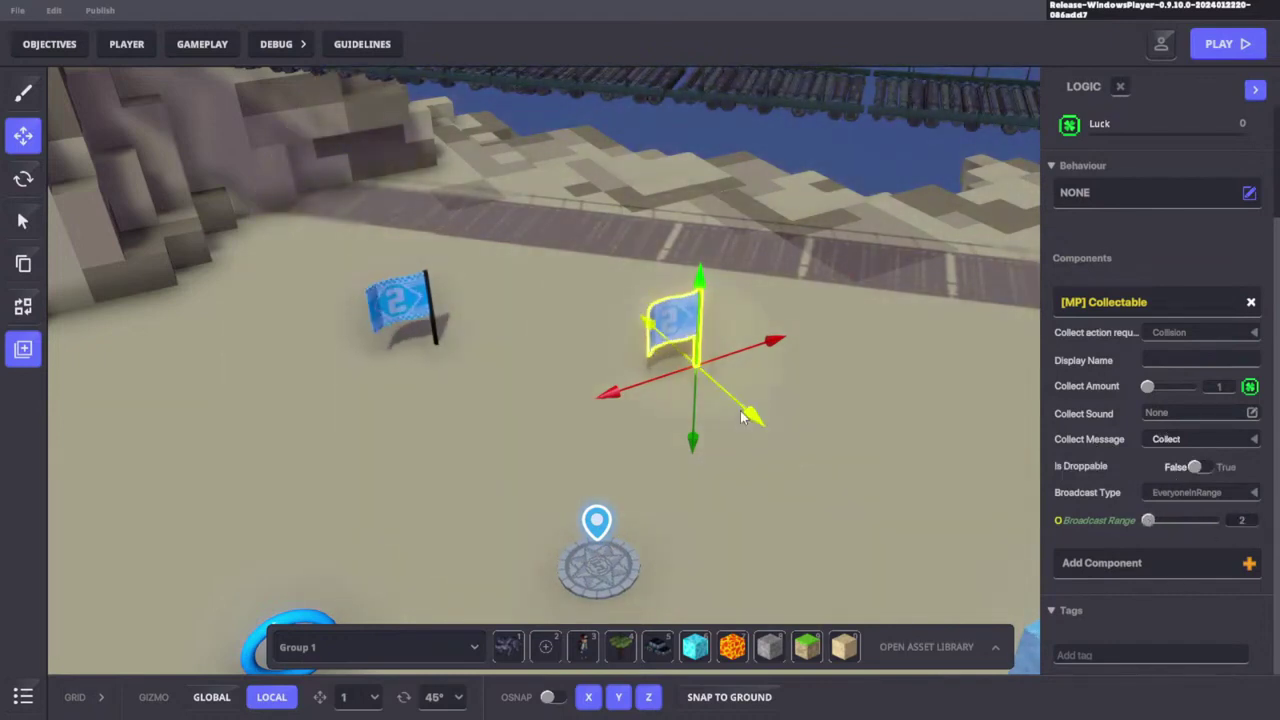
Duplicate the collectable flag with a slight offset, placing the copy at about X 59.75, Z 69.10, and leave the logic settings
{"action": "scroll", "coordinate": [741, 415], "scroll_direction": "up", "scroll_amount": 3}
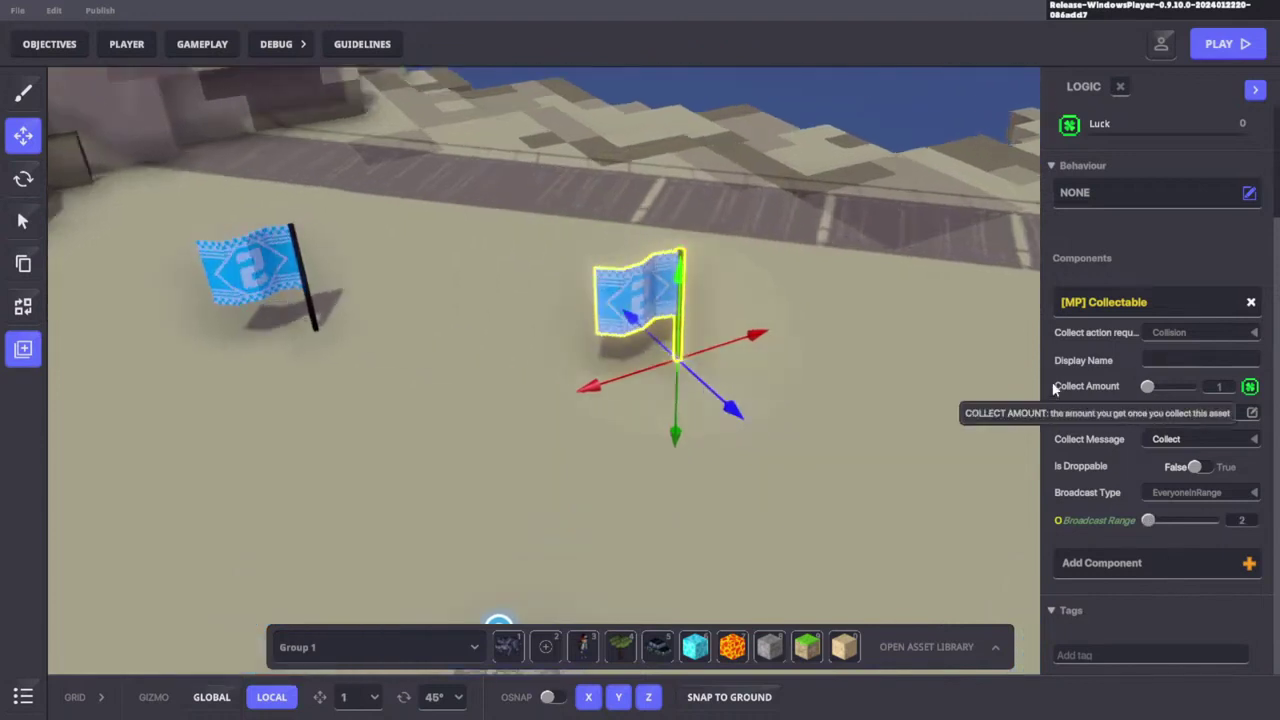
{"action": "left_click_drag", "start_coordinate": [712, 372], "coordinate": [699, 372]}
{"action": "key", "text": "ctrl+d"}
{"action": "scroll", "coordinate": [1133, 212], "scroll_direction": "up", "scroll_amount": 3}
{"action": "left_click", "coordinate": [1120, 87]}
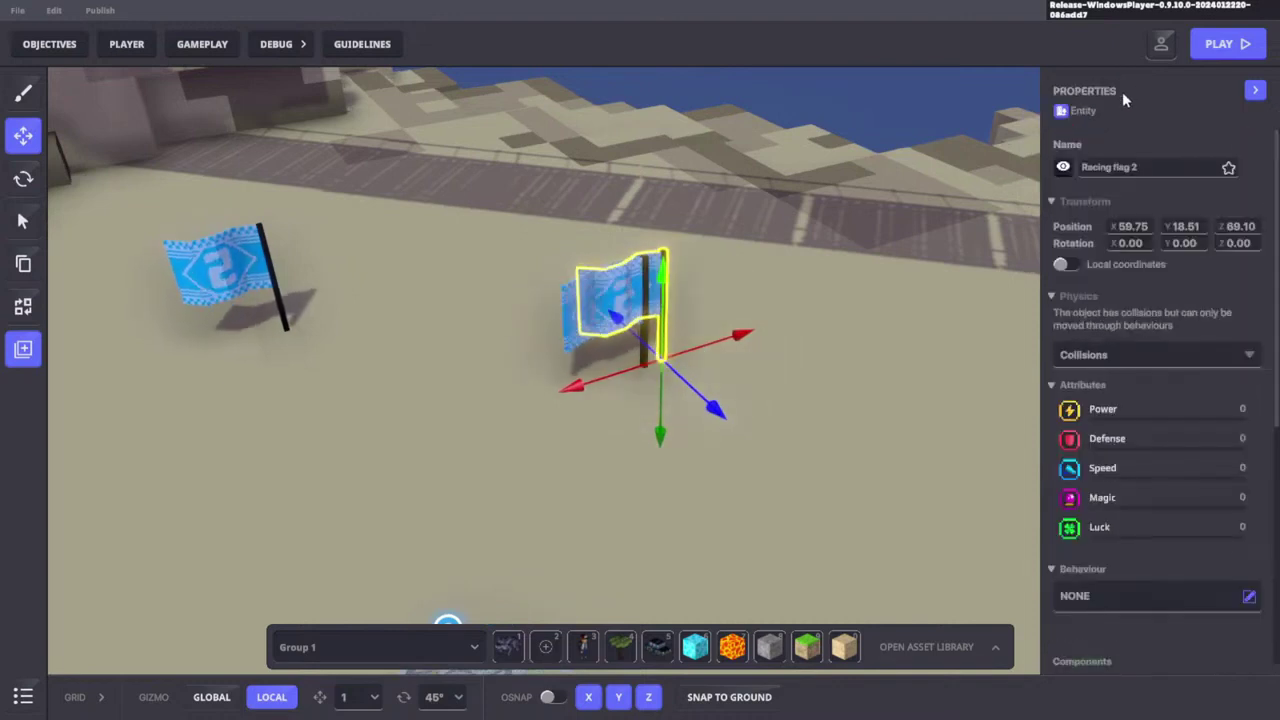
Turn off the copied flag's visibility and reposition it just beside the original at about X 59.6, Z 68.9
{"action": "left_click", "coordinate": [1064, 168]}
{"action": "left_click_drag", "start_coordinate": [684, 378], "coordinate": [668, 424]}
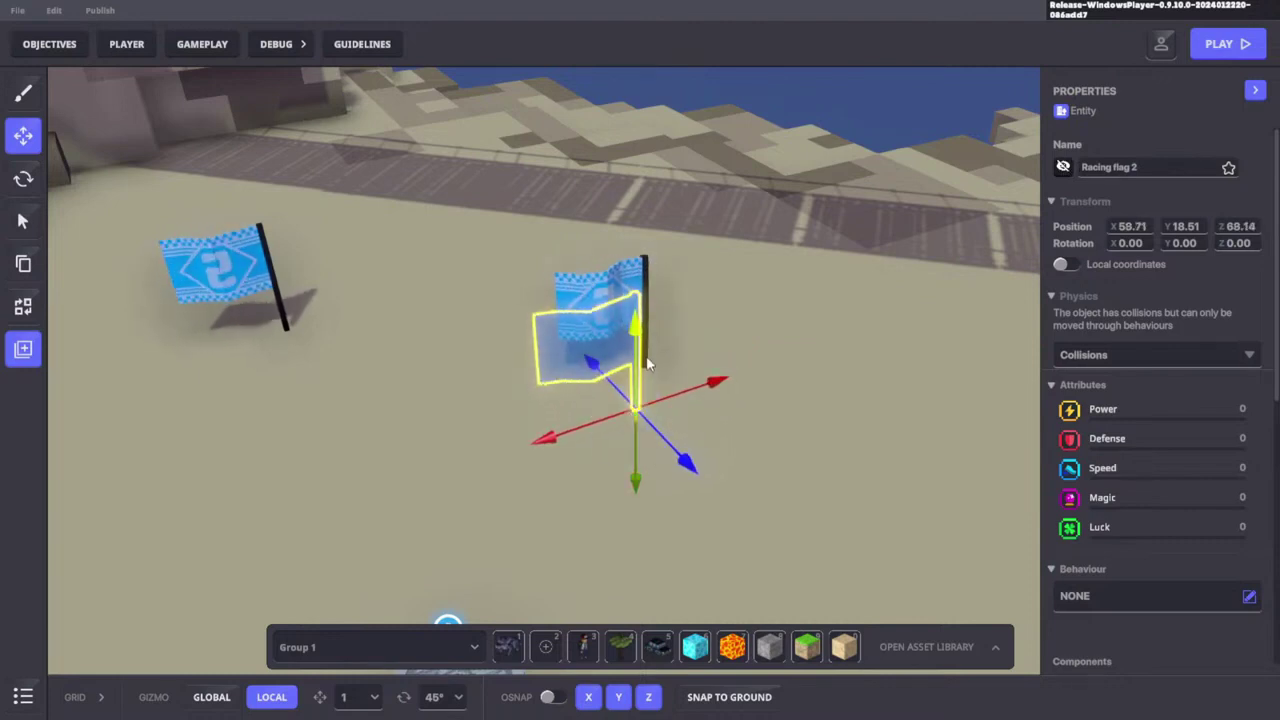
{"action": "left_click_drag", "start_coordinate": [666, 417], "coordinate": [687, 376]}
Replace the hidden flag's [MP] Collectable component with the [MP] Checkpoint component
{"action": "scroll", "coordinate": [1190, 462], "scroll_direction": "down", "scroll_amount": 5}
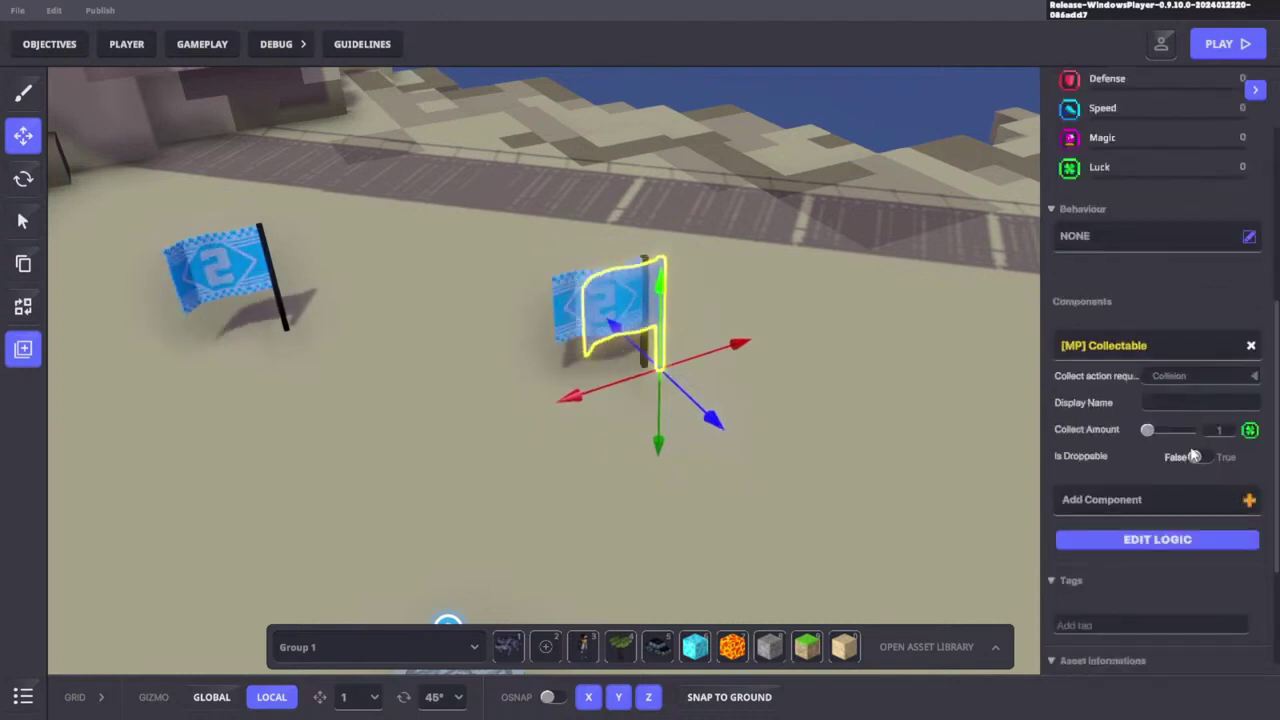
{"action": "scroll", "coordinate": [1179, 456], "scroll_direction": "down", "scroll_amount": 3}
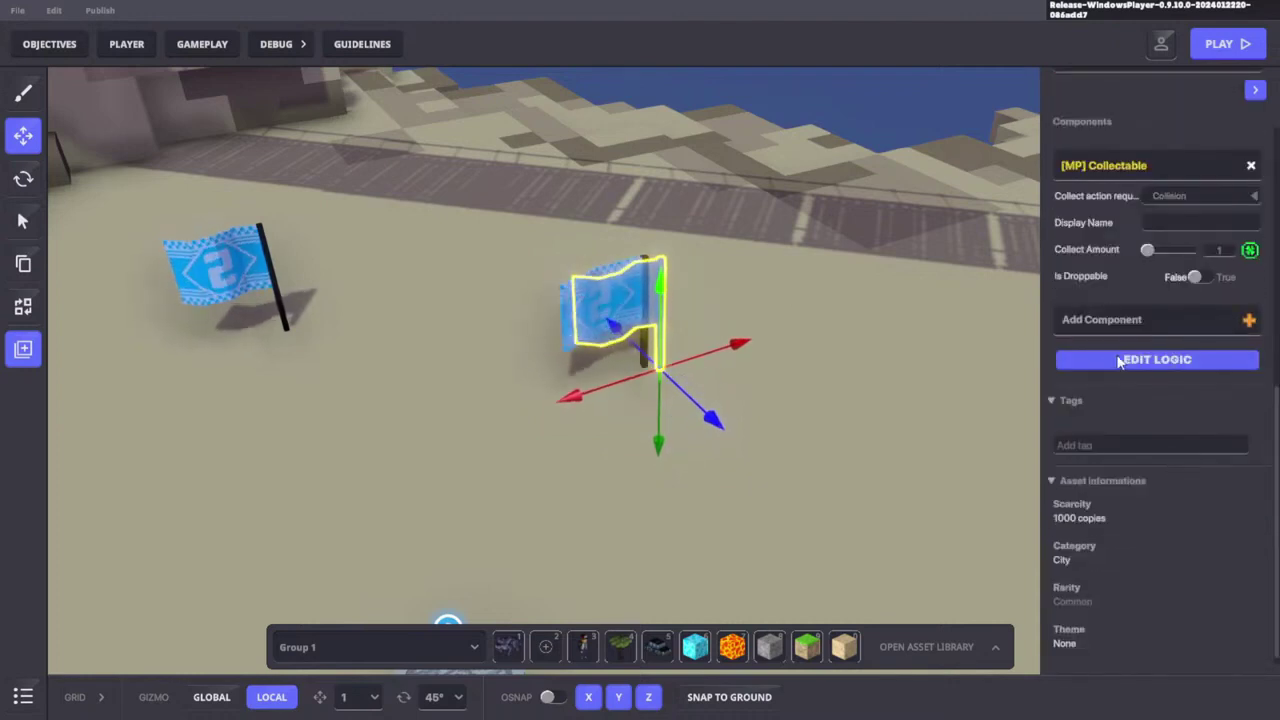
{"action": "left_click", "coordinate": [1247, 167]}
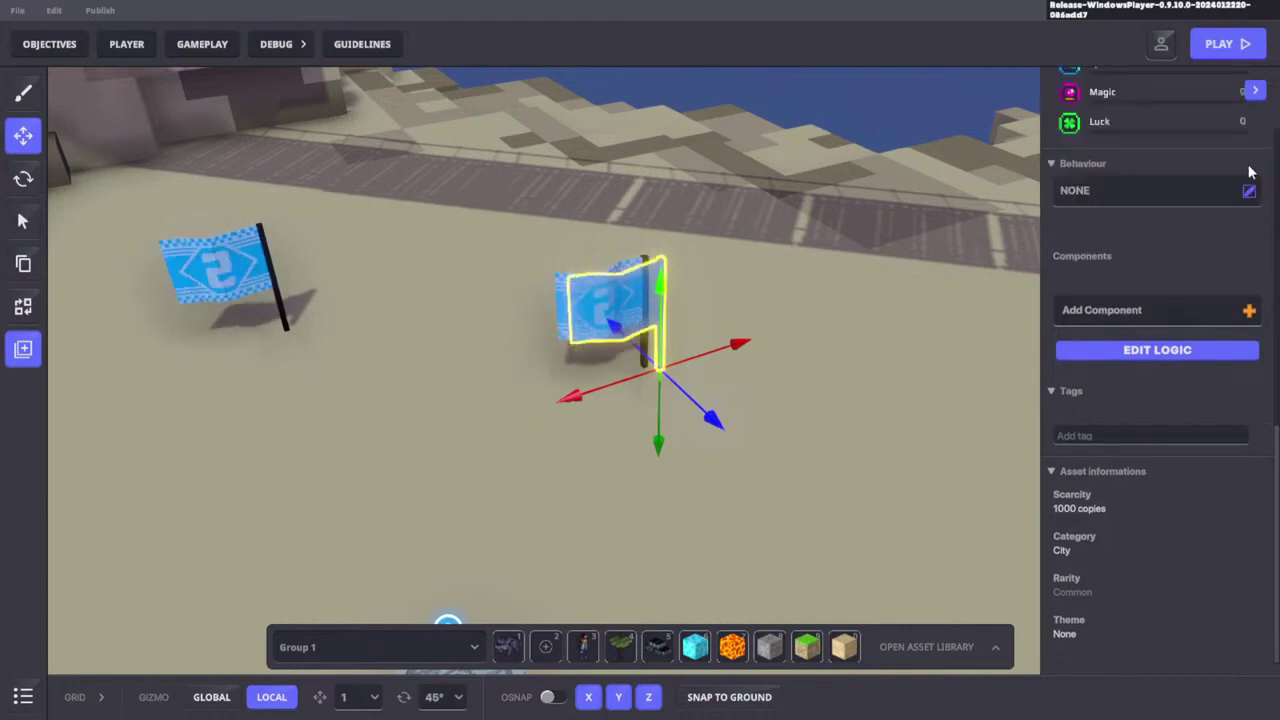
{"action": "left_click", "coordinate": [1120, 312]}
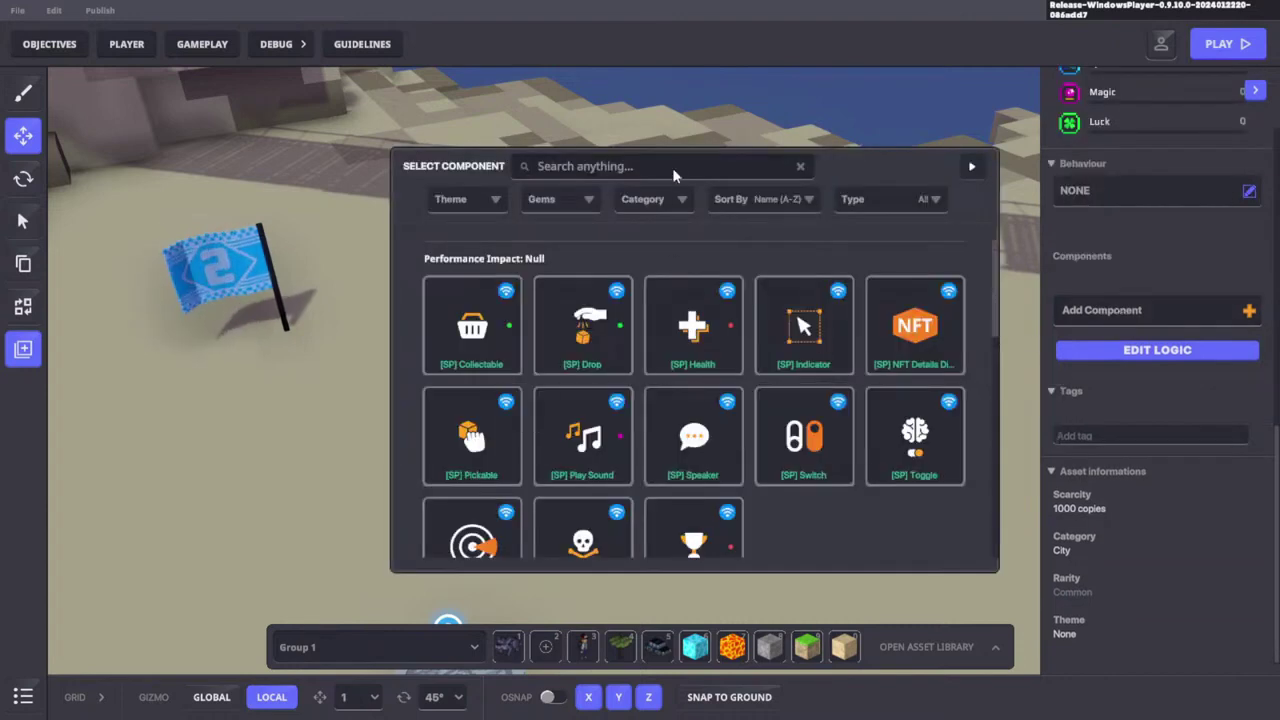
{"action": "type", "text": "ch"}
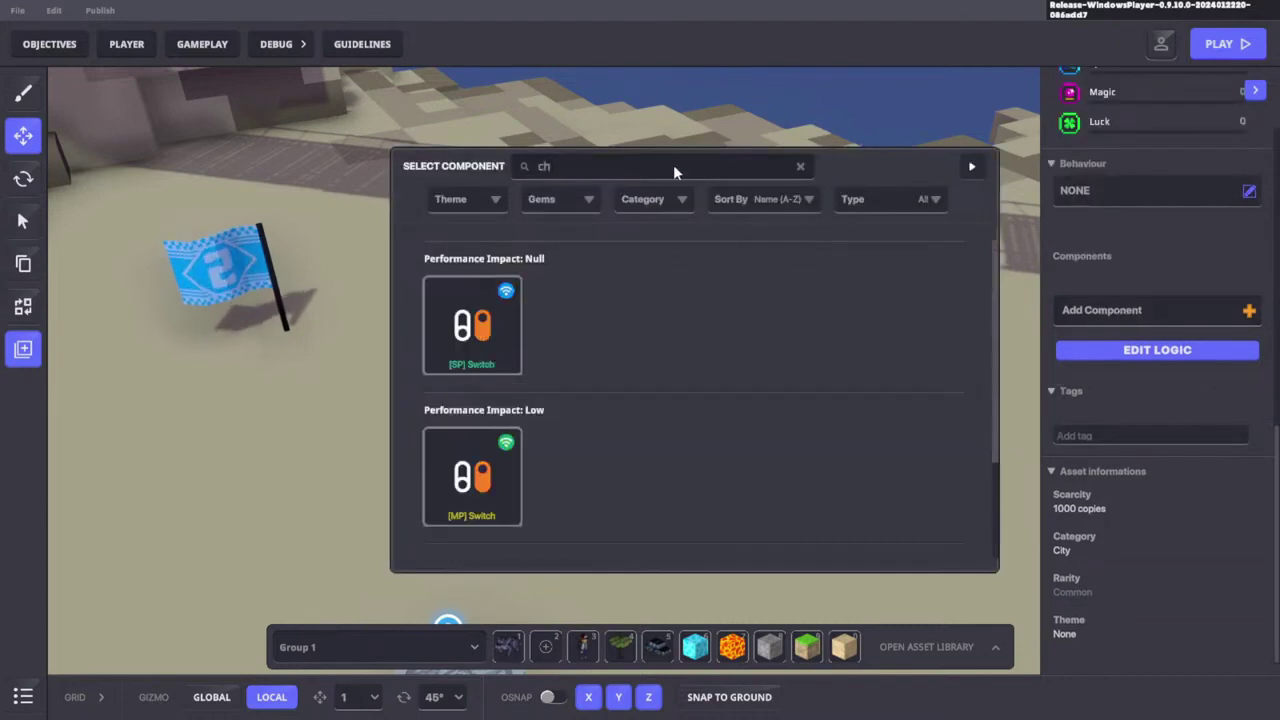
{"action": "type", "text": "e"}
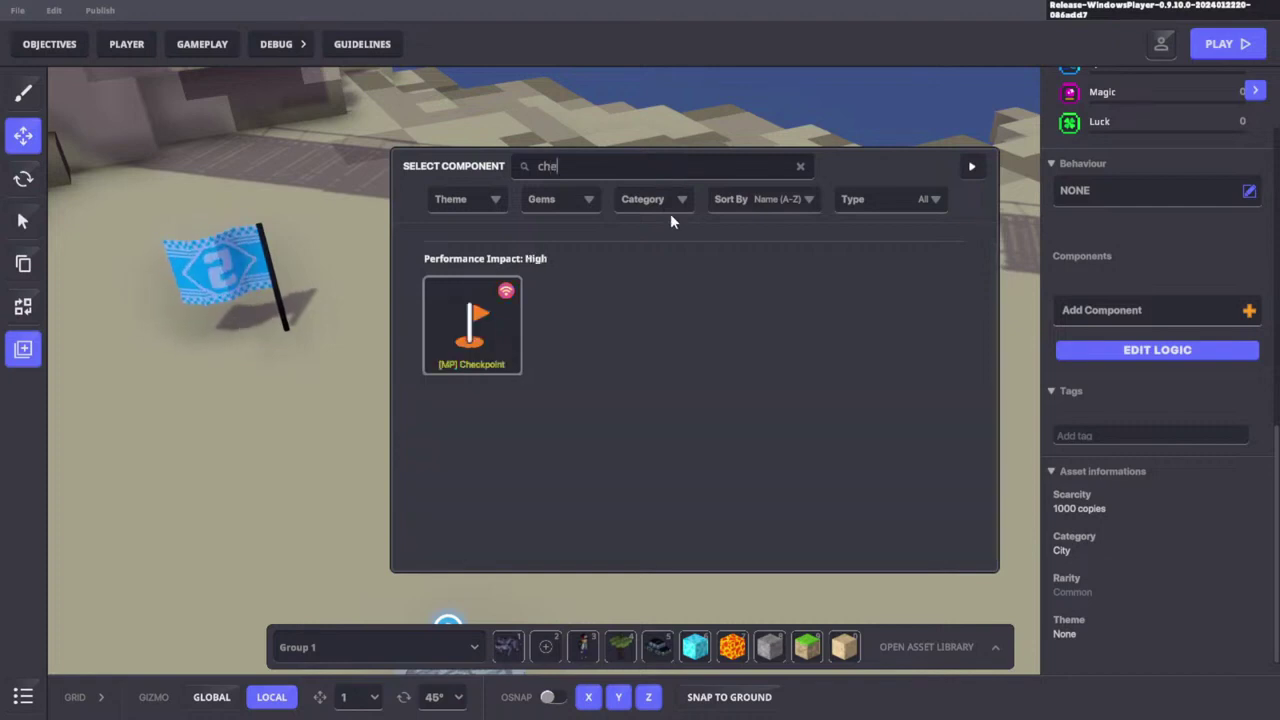
{"action": "left_click", "coordinate": [472, 318]}
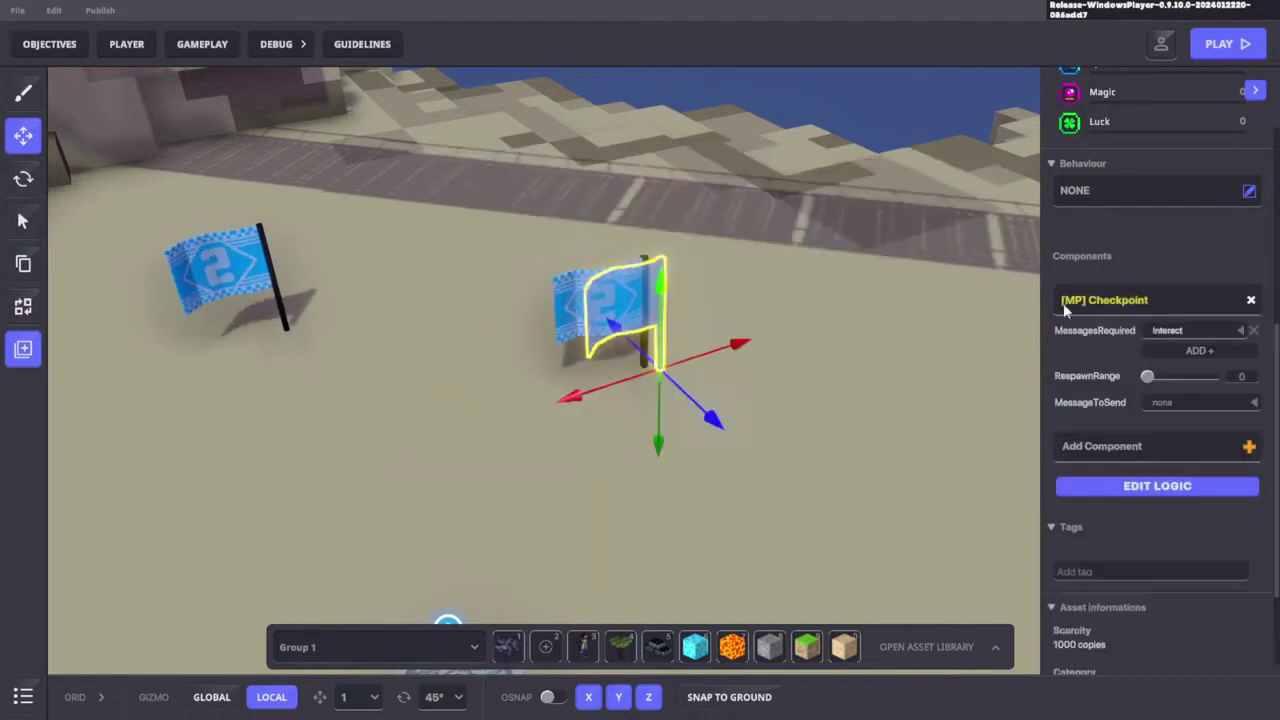
Check the message that the visible flag's Collectable component sends in its full logic settings
{"action": "left_click", "coordinate": [1229, 330]}
{"action": "left_click", "coordinate": [558, 301]}
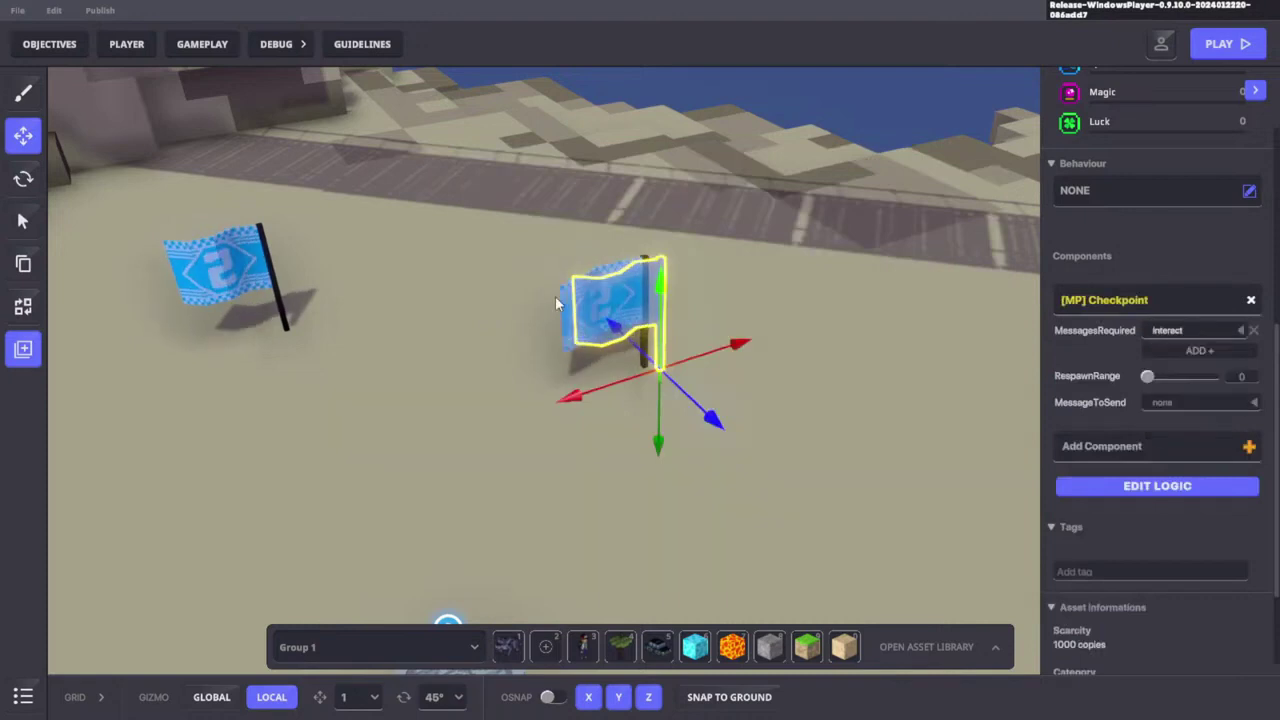
{"action": "scroll", "coordinate": [1159, 438], "scroll_direction": "down", "scroll_amount": 2}
{"action": "left_click", "coordinate": [1157, 433]}
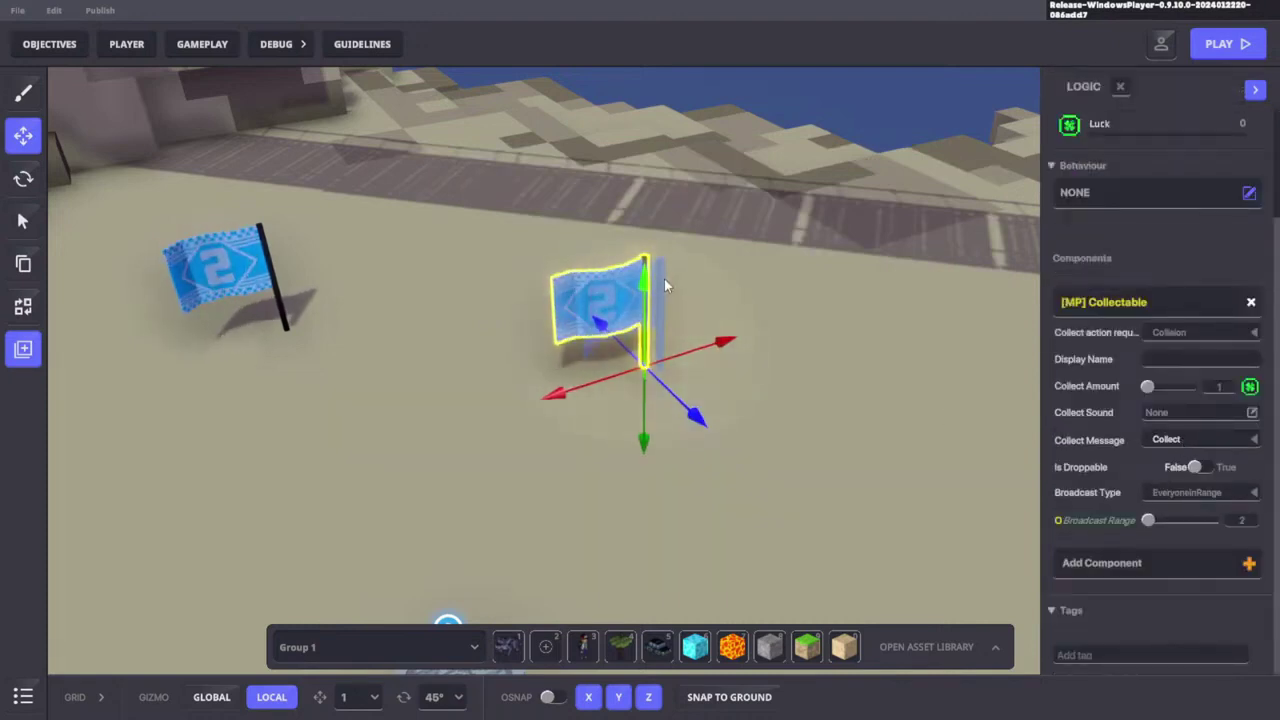
Set the hidden flag's Checkpoint component to require the message Collect
{"action": "left_click", "coordinate": [663, 280]}
{"action": "scroll", "coordinate": [1160, 433], "scroll_direction": "down", "scroll_amount": 5}
{"action": "left_click", "coordinate": [1170, 437]}
{"action": "type", "text": "coll"}
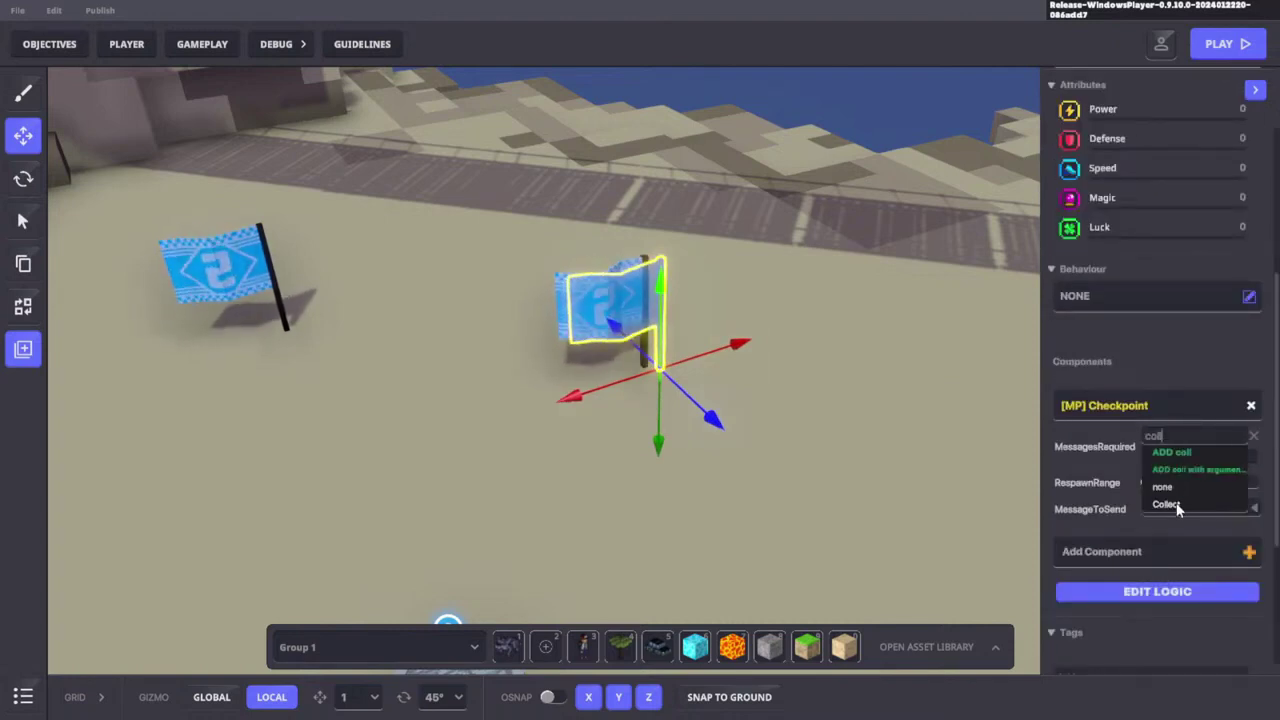
{"action": "left_click", "coordinate": [1168, 504]}
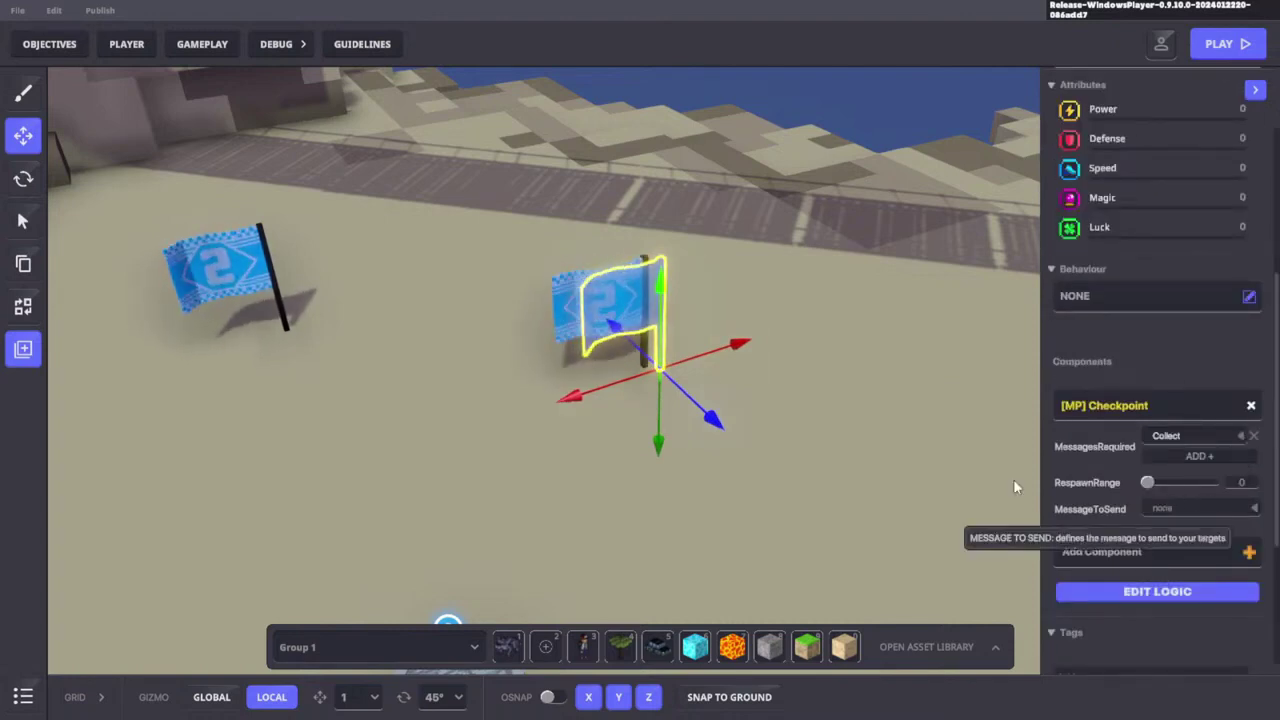
Review the visible flag's Collectable message and broadcast settings against the hidden flag's Checkpoint settings
{"action": "left_click", "coordinate": [565, 295]}
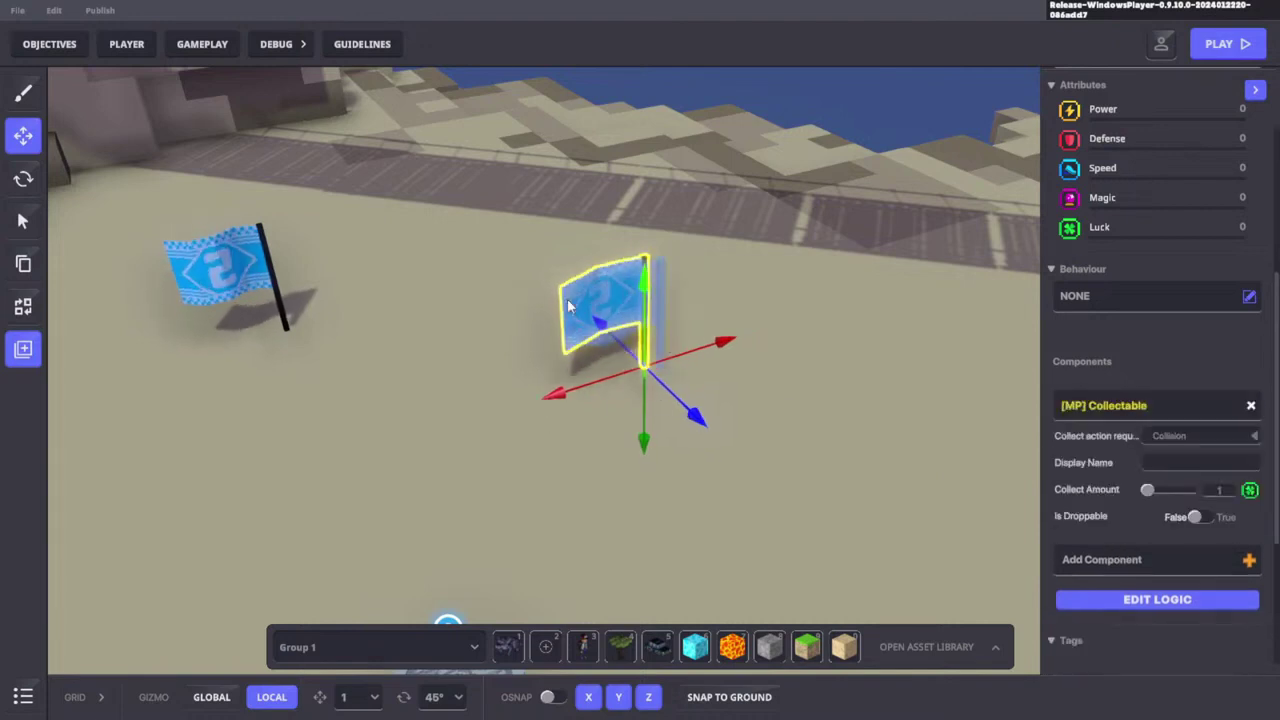
{"action": "left_click", "coordinate": [1190, 600]}
{"action": "scroll", "coordinate": [1146, 428], "scroll_direction": "down", "scroll_amount": 1}
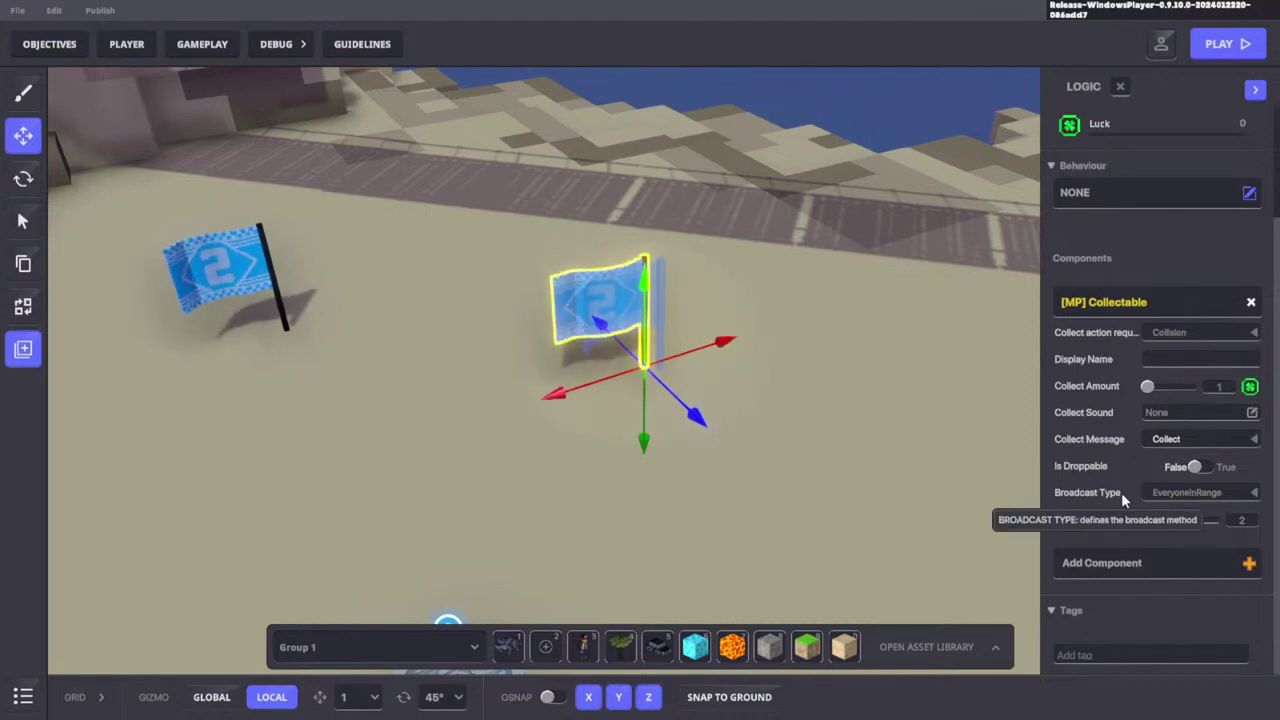
{"action": "left_click", "coordinate": [662, 271]}
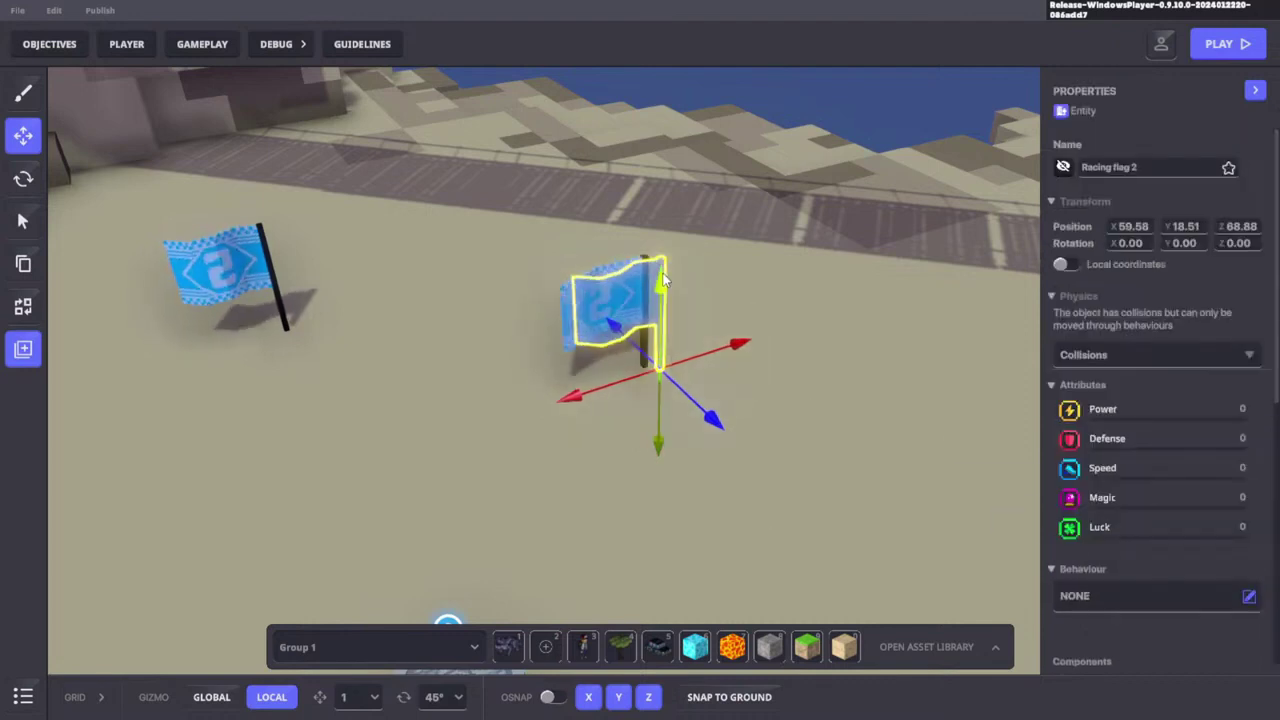
{"action": "scroll", "coordinate": [1169, 415], "scroll_direction": "down", "scroll_amount": 5}
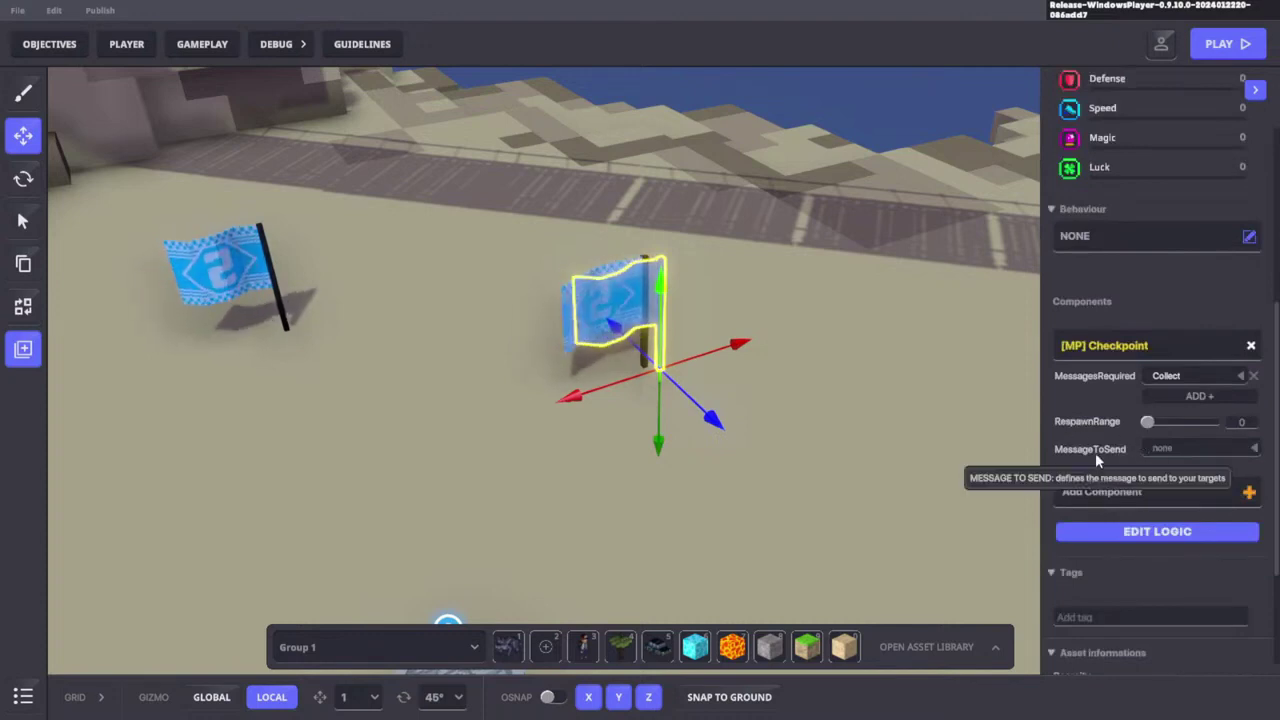
Playtest the scene by walking the character up to the collectable flag and around it
{"action": "key", "text": "ctrl+p"}
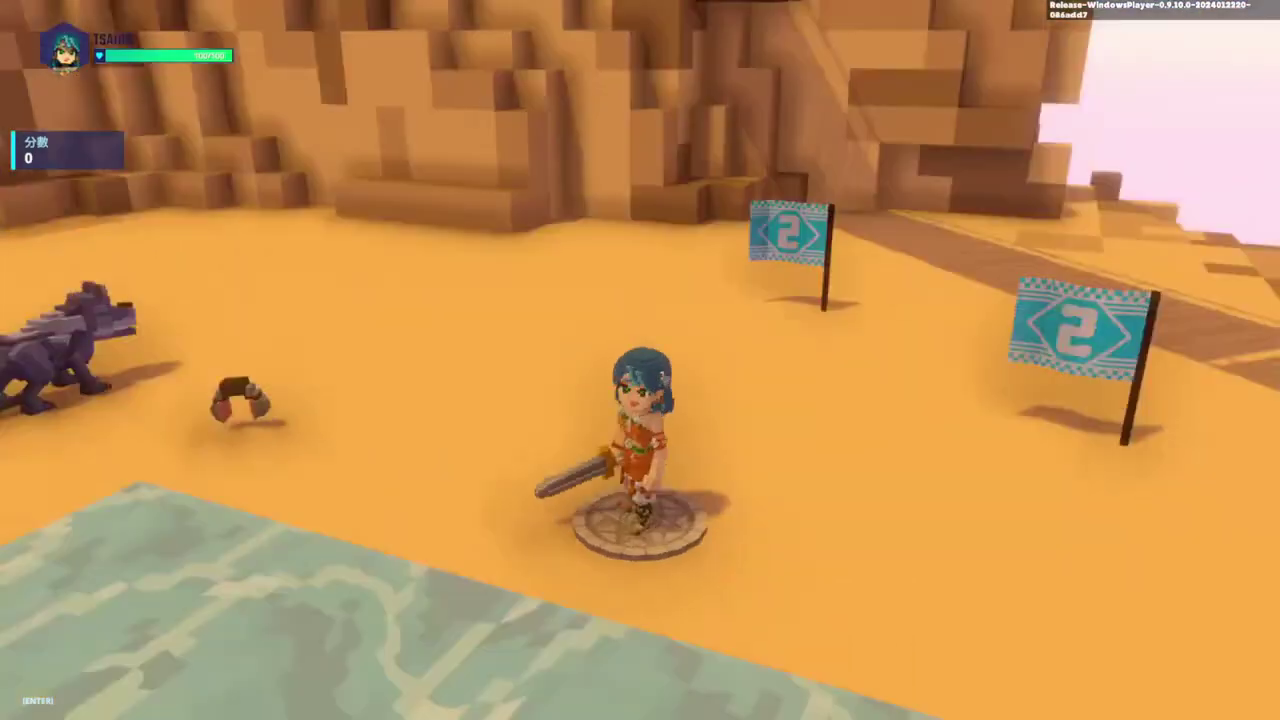
{"action": "key", "text": "w"}
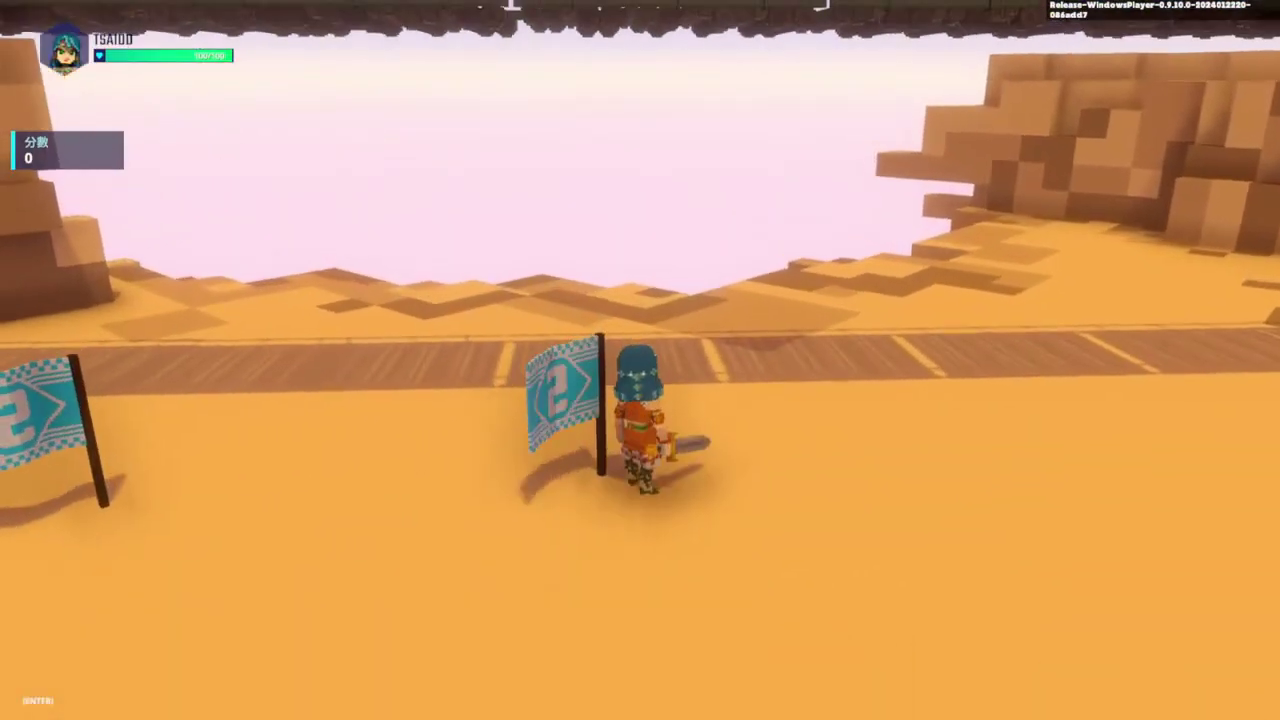
{"action": "key", "text": "s"}
{"action": "key", "text": "a"}
{"action": "key", "text": "w"}
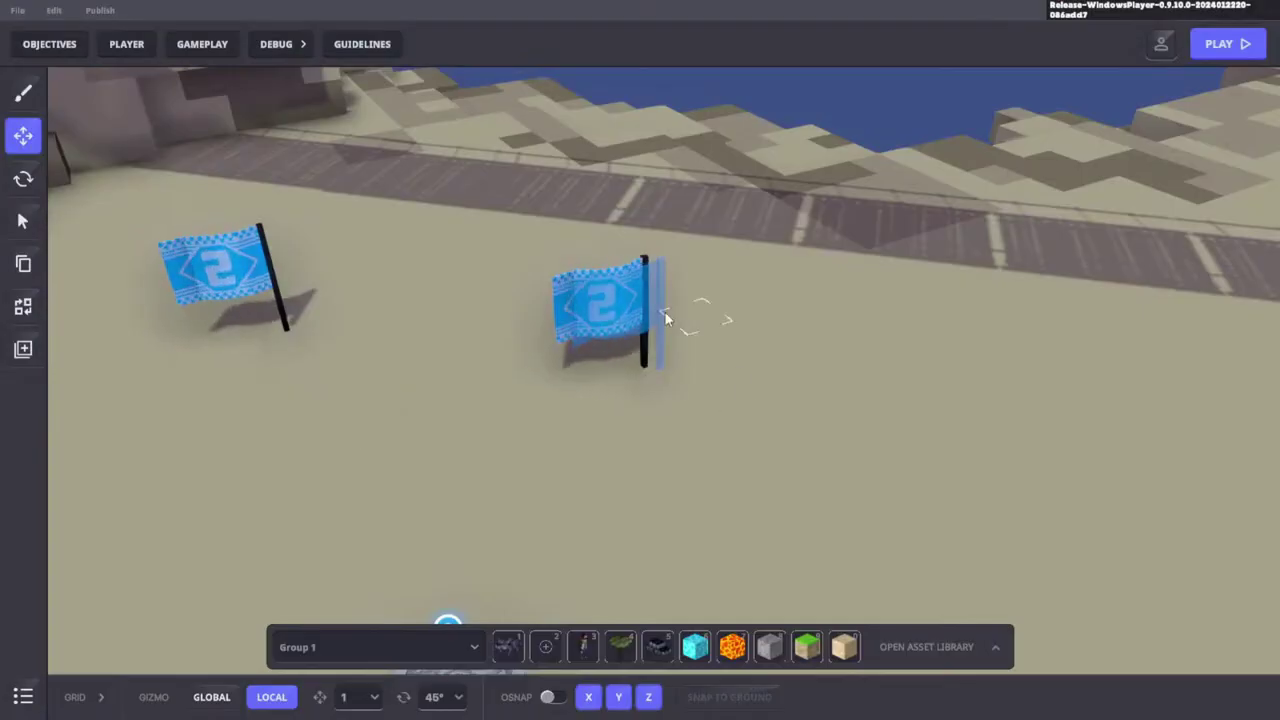
Set the hidden checkpoint flag's physics to No Collisions
{"action": "left_click", "coordinate": [664, 316]}
{"action": "left_click", "coordinate": [1131, 358]}
{"action": "left_click", "coordinate": [1092, 396]}
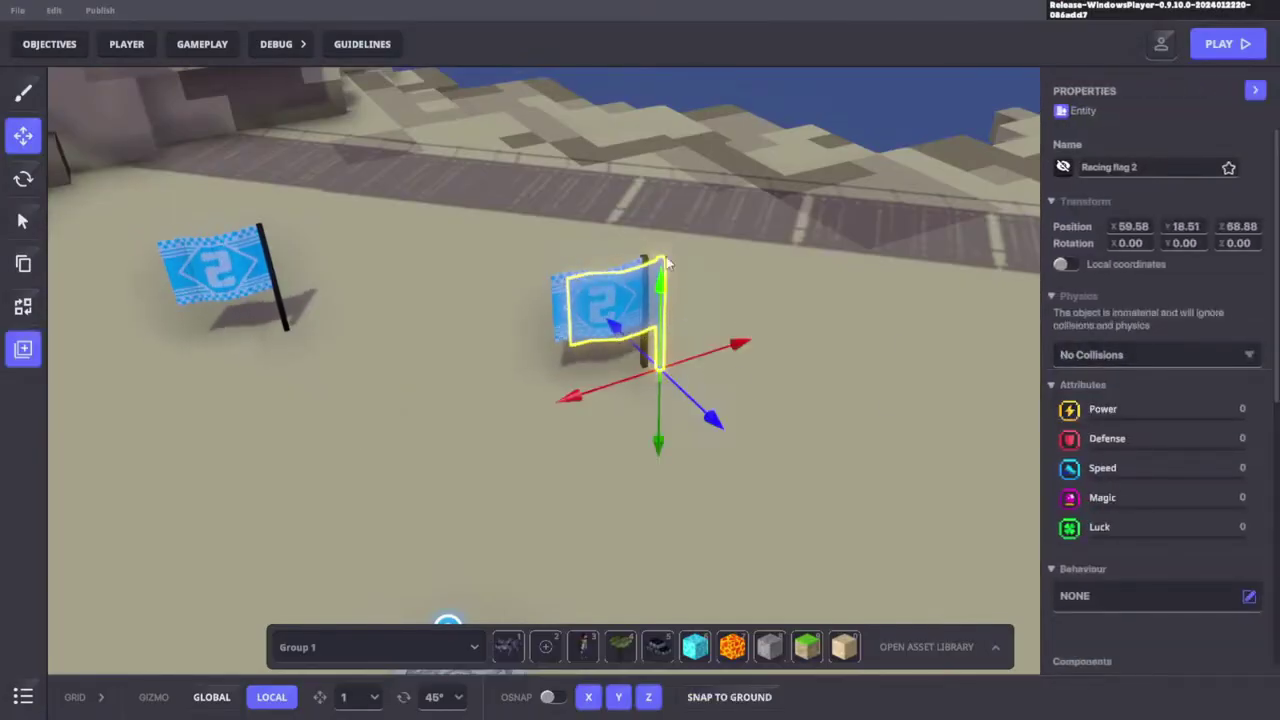
Playtest the scene again, walking into the visible flag to collect it and moving back toward the spawn point
{"action": "key", "text": "ctrl+p"}
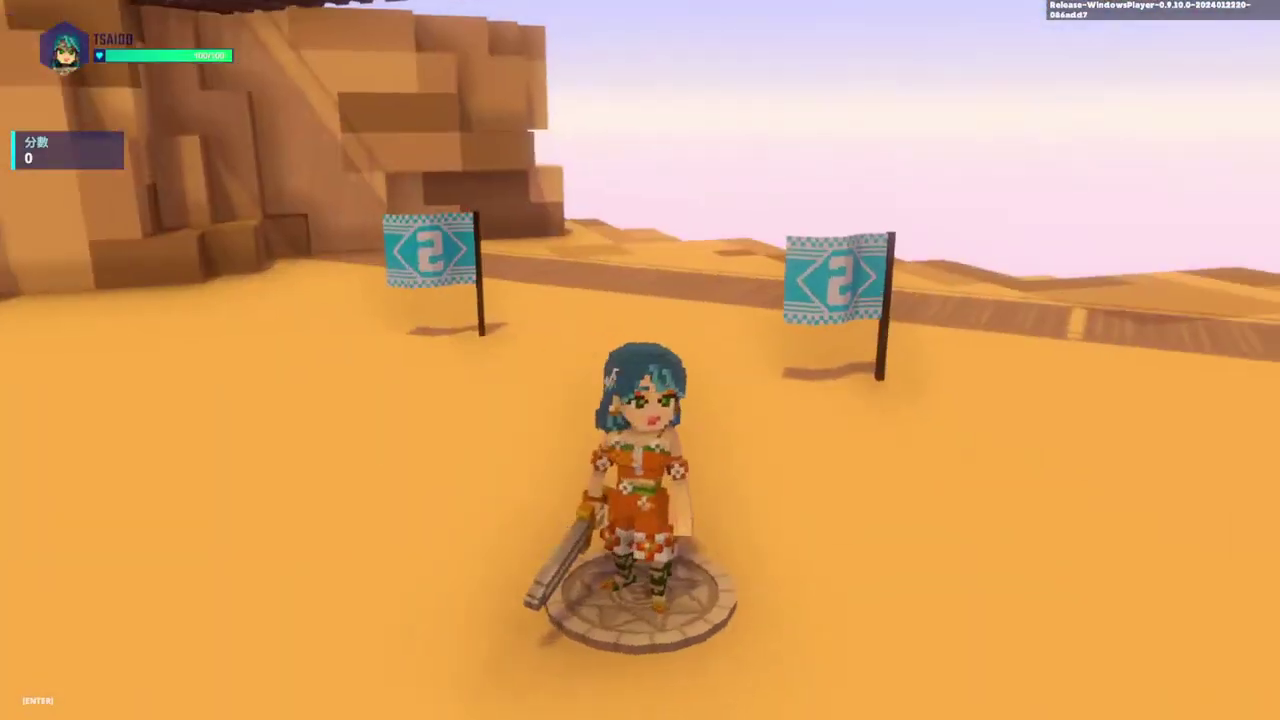
{"action": "key", "text": "w"}
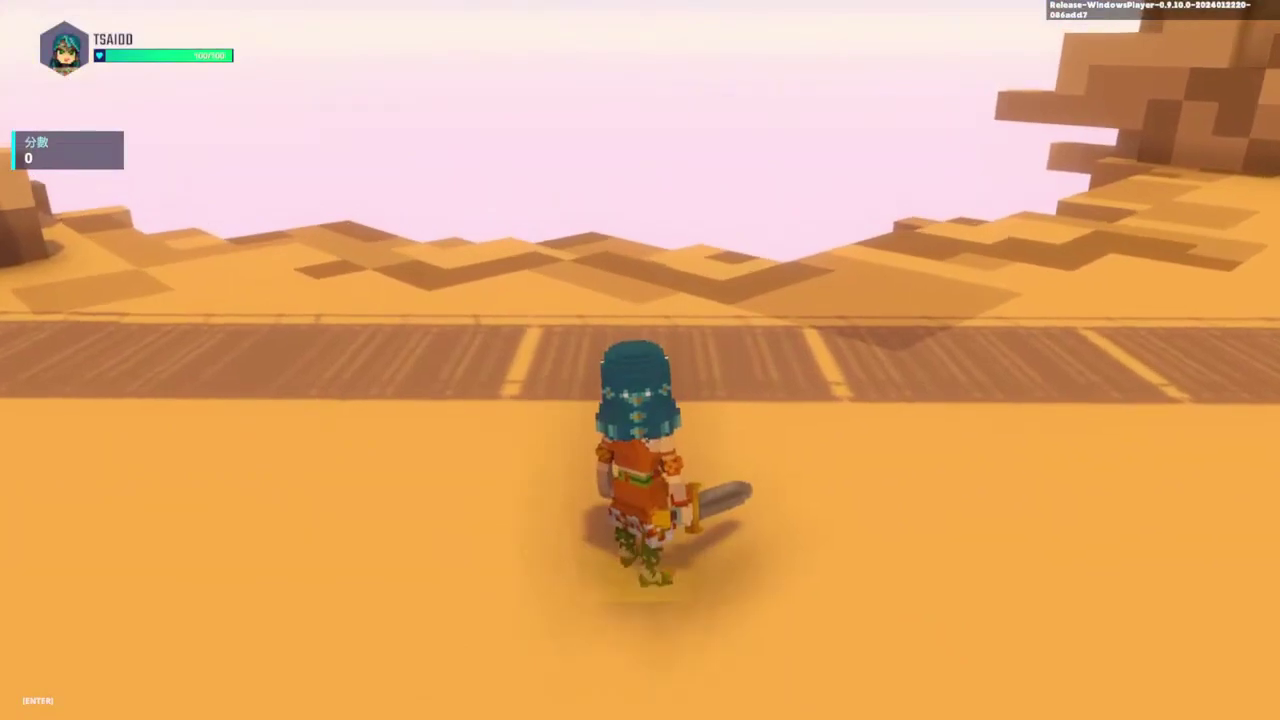
{"action": "scroll", "coordinate": [640, 360], "scroll_direction": "down", "scroll_amount": 3}
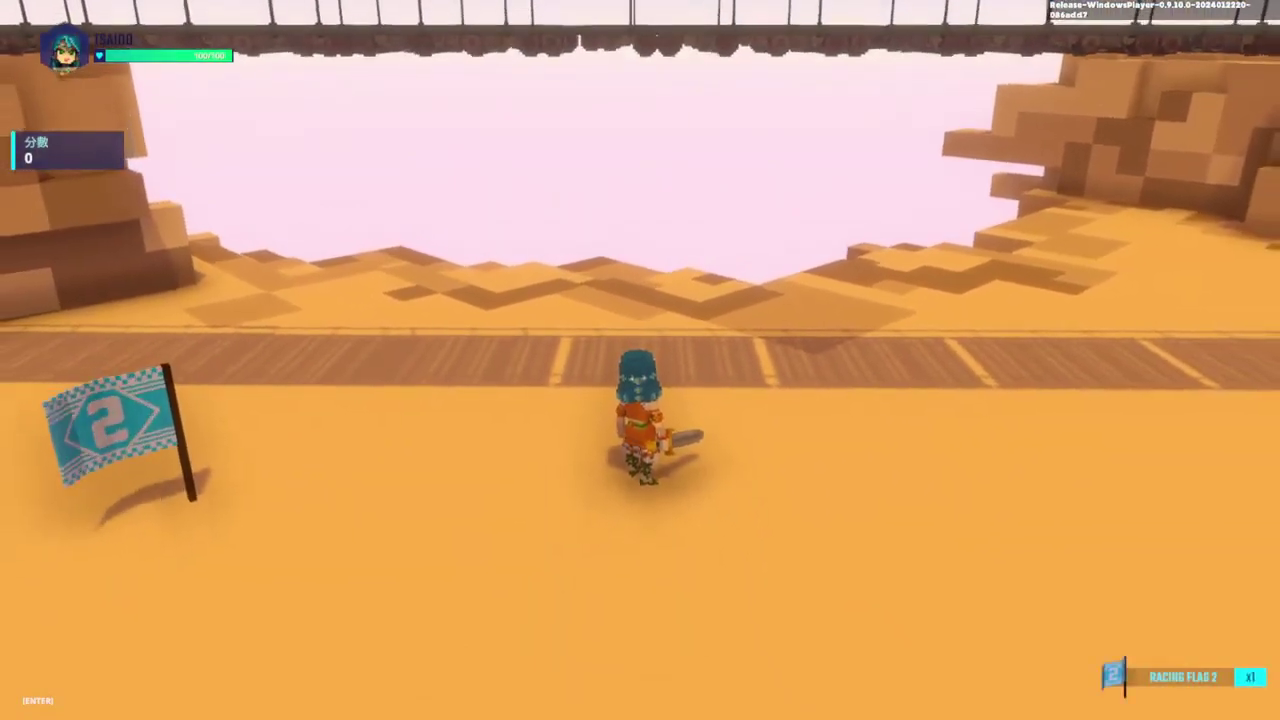
{"action": "key", "text": "w"}
{"action": "key", "text": "w"}
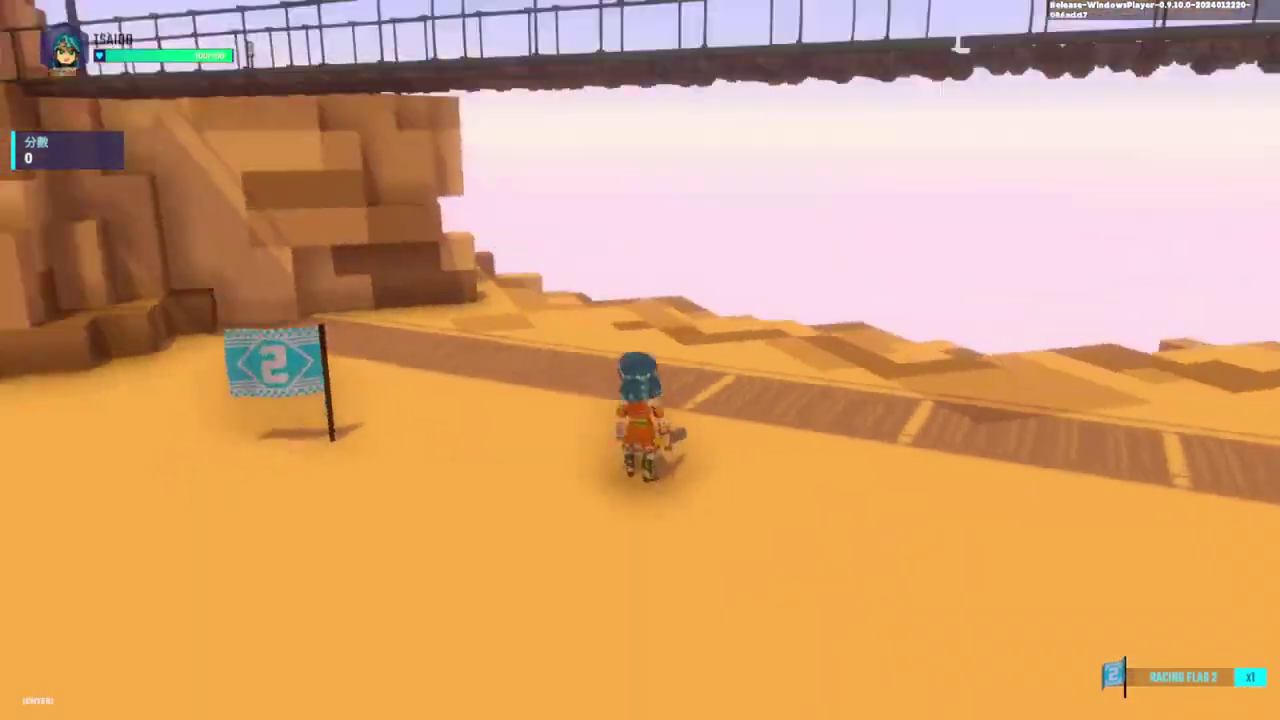
{"action": "key", "text": "s"}
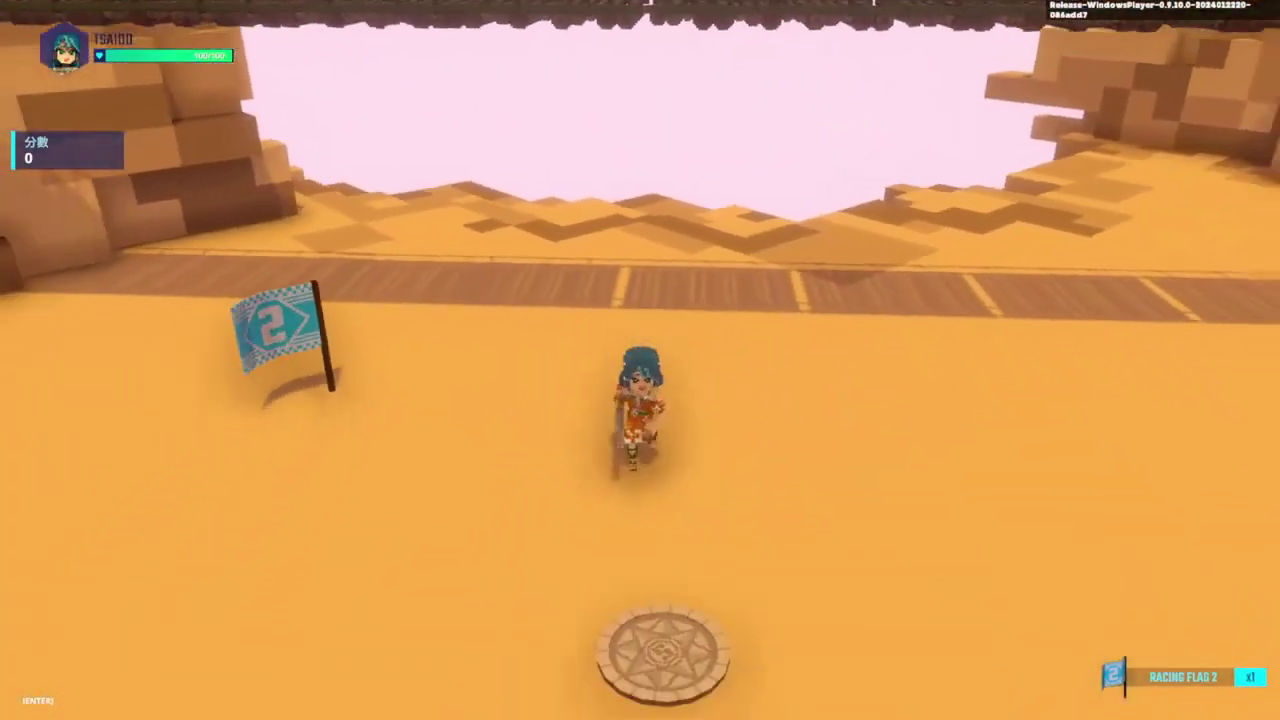
{"action": "key", "text": "Escape"}
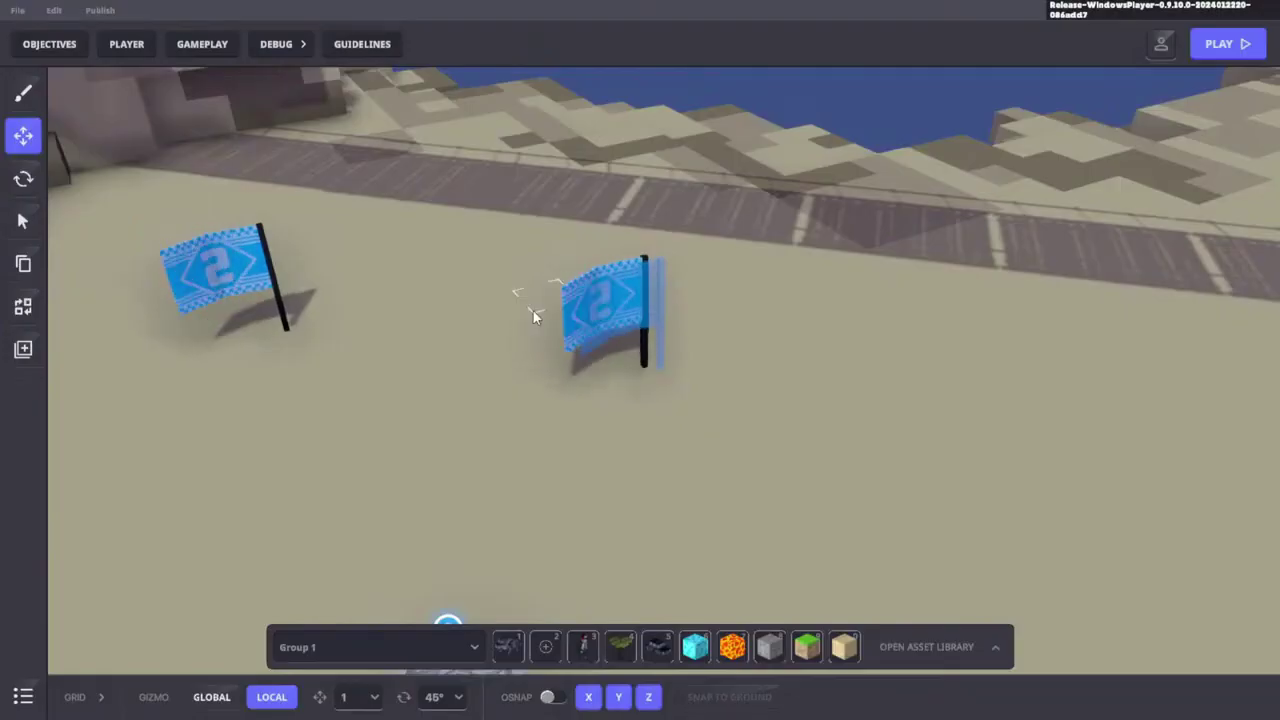
Run one more short playtest of the approach to the collectable flag
{"action": "key", "text": "ctrl+p"}
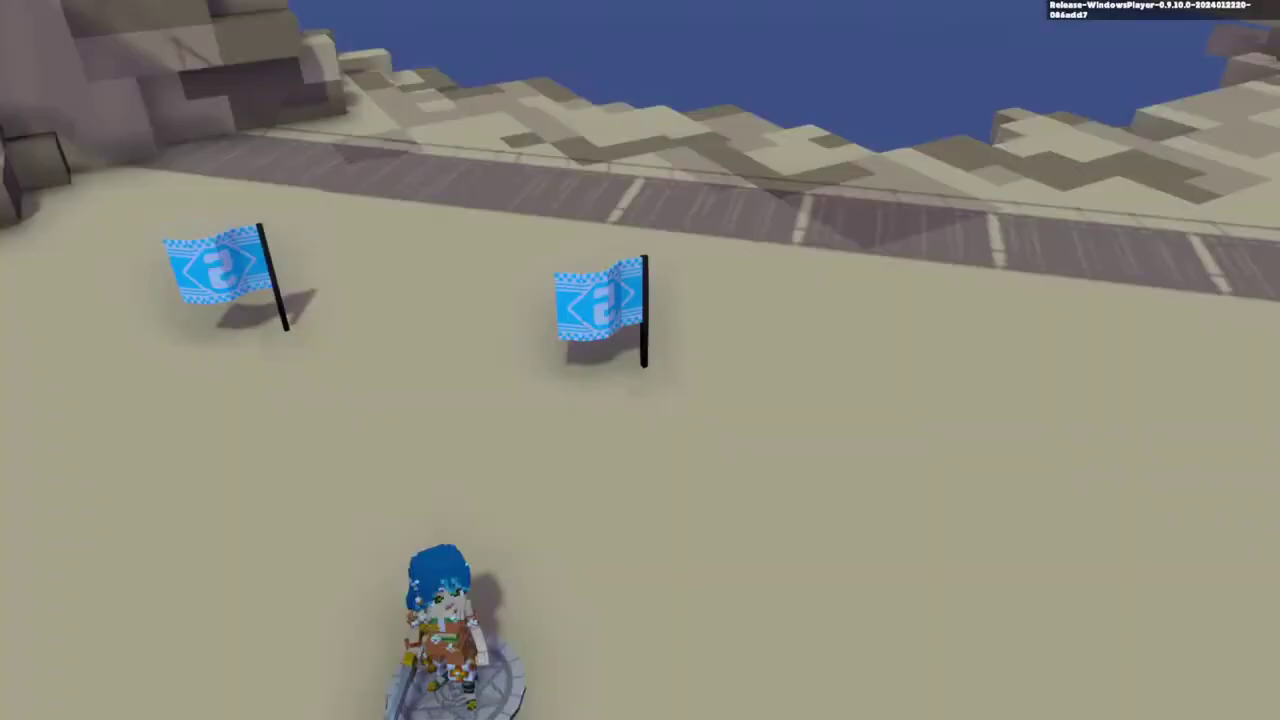
{"action": "key", "text": "w"}
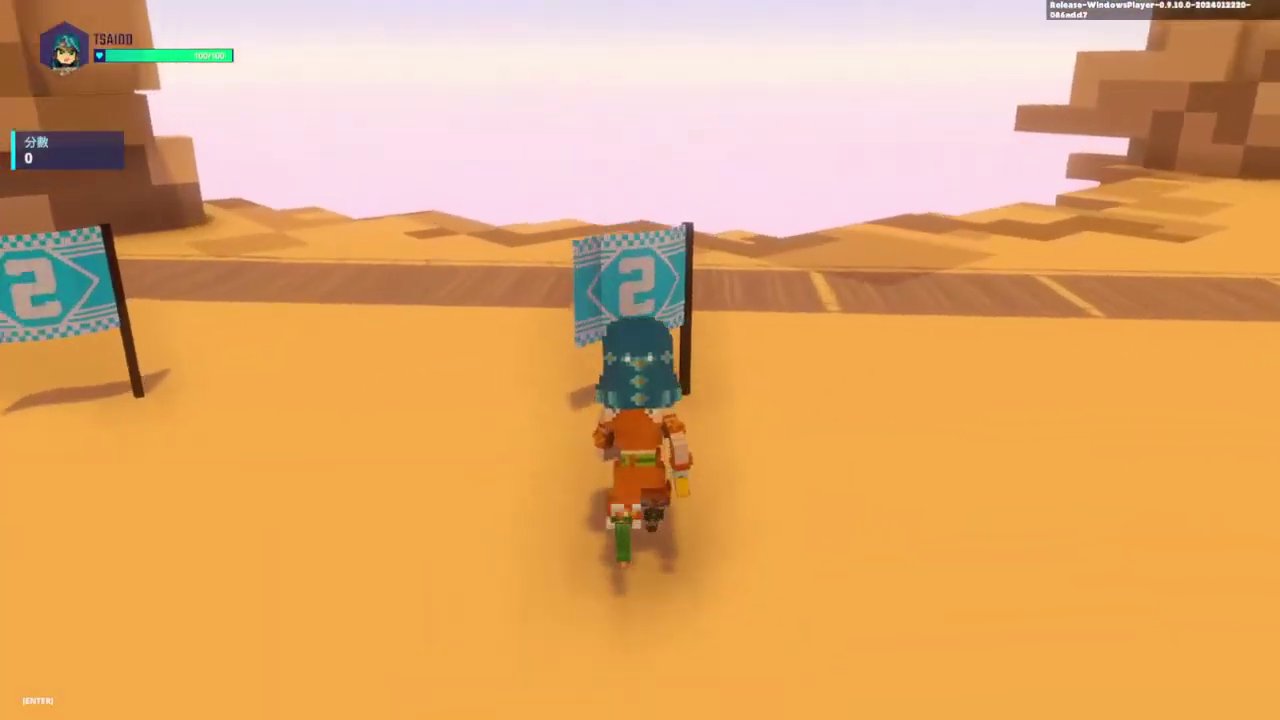
{"action": "key", "text": "Escape"}
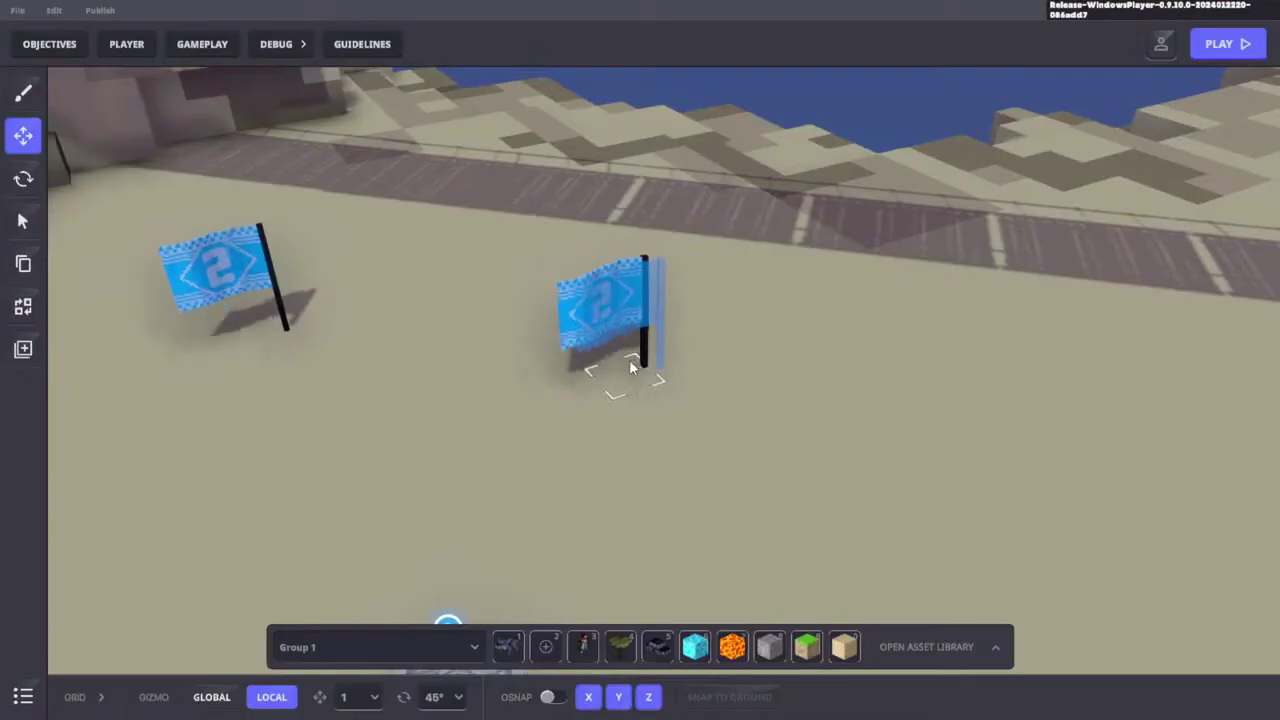
Place a VFX Asset from the logic assets on the ground in front of the interact-based checkpoint flag
{"action": "left_click", "coordinate": [191, 274]}
{"action": "right_click_drag", "start_coordinate": [431, 311], "coordinate": [723, 337]}
{"action": "key", "text": "w"}
{"action": "left_click", "coordinate": [928, 646]}
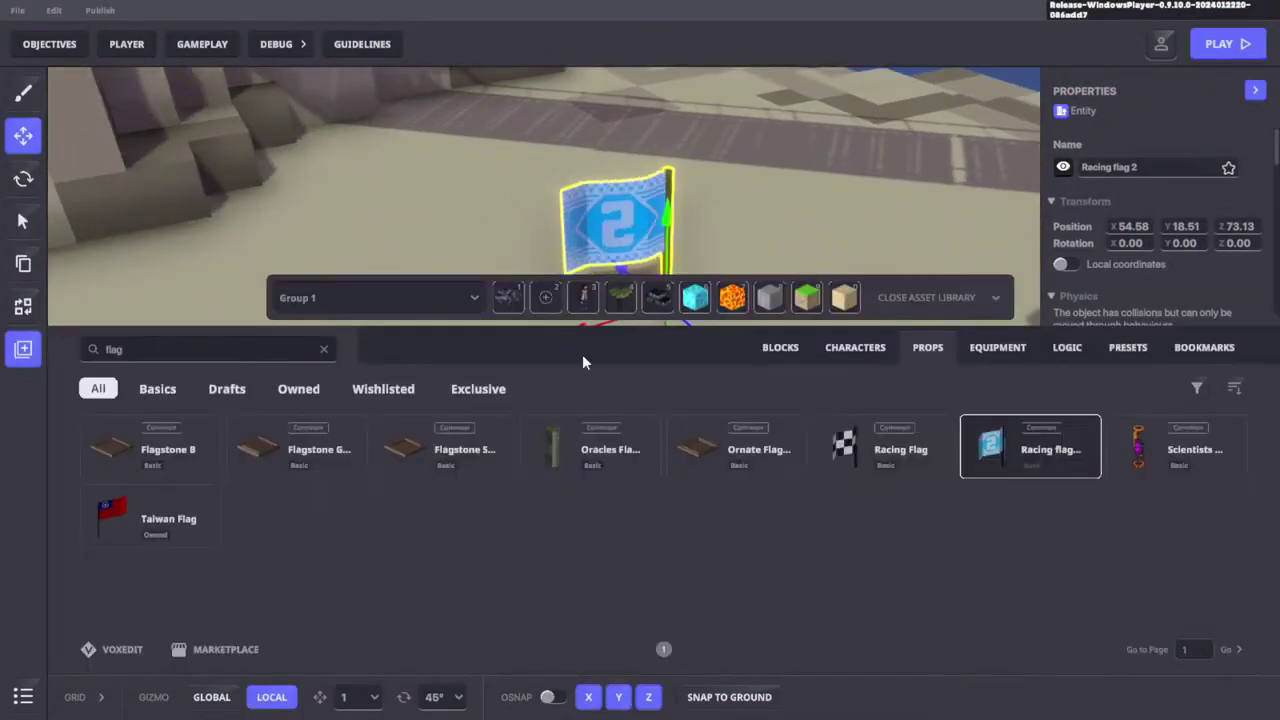
{"action": "left_click", "coordinate": [1072, 347]}
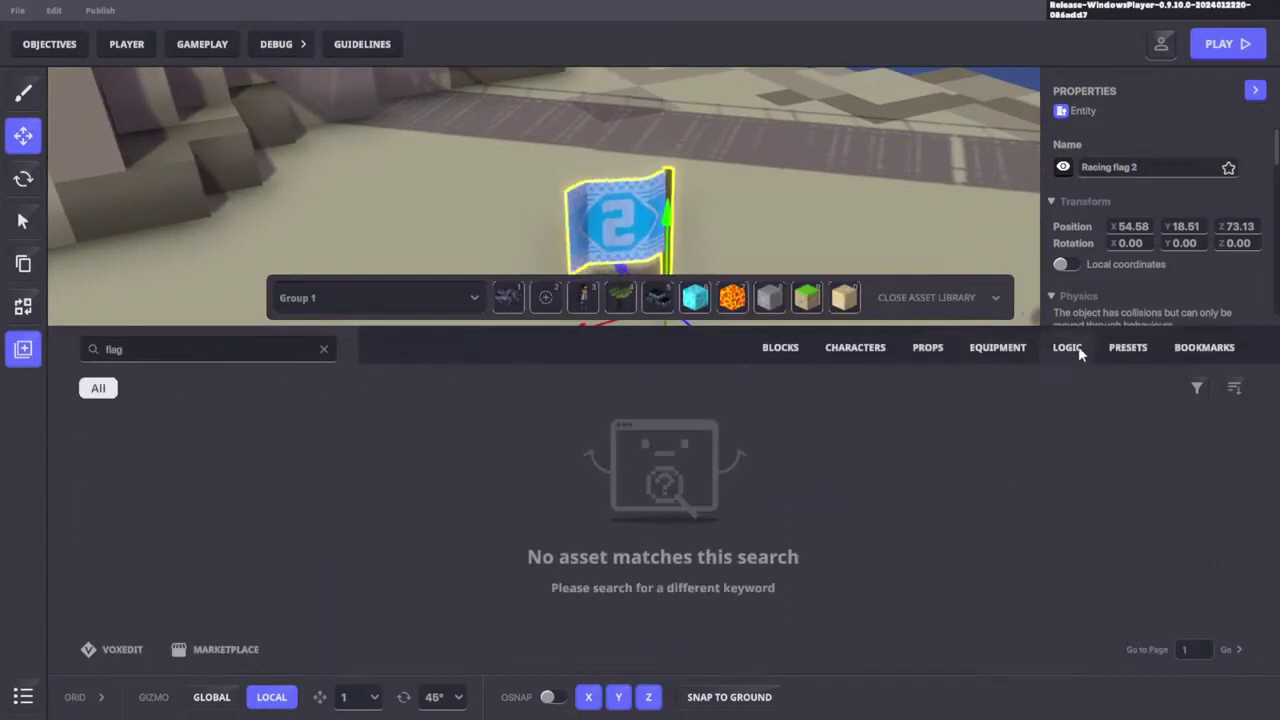
{"action": "left_click", "coordinate": [323, 349]}
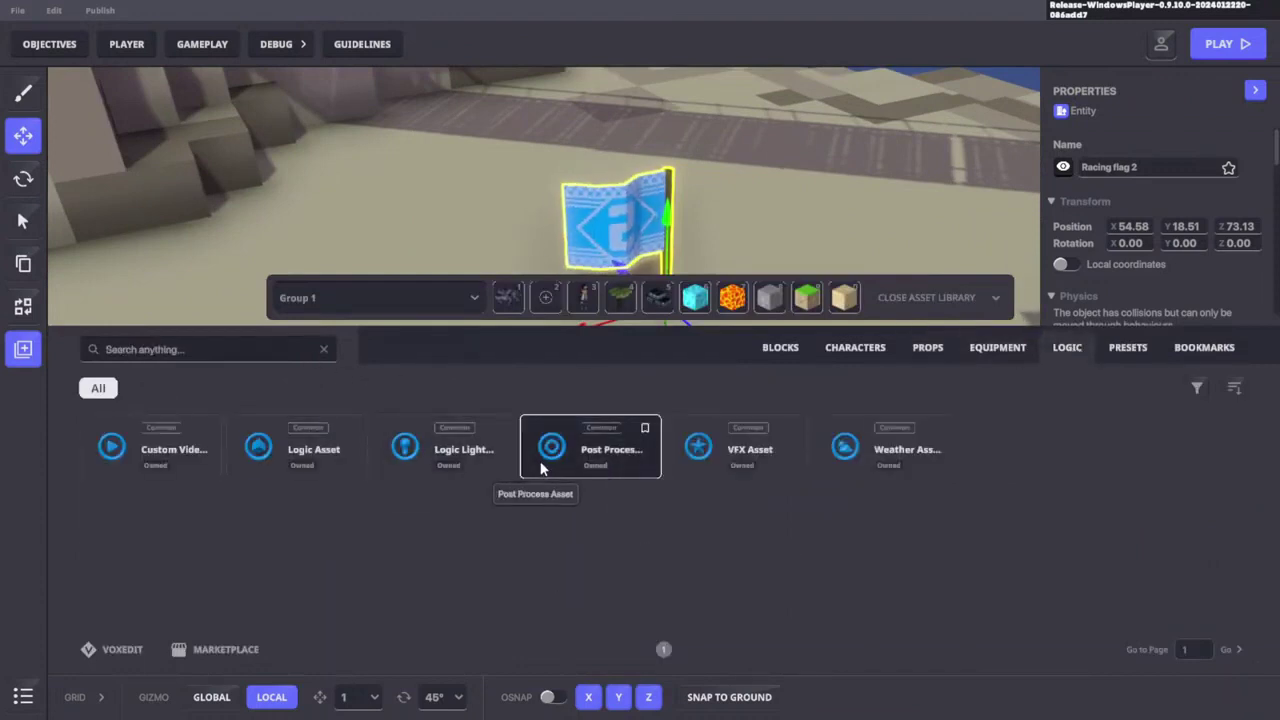
{"action": "left_click", "coordinate": [766, 456]}
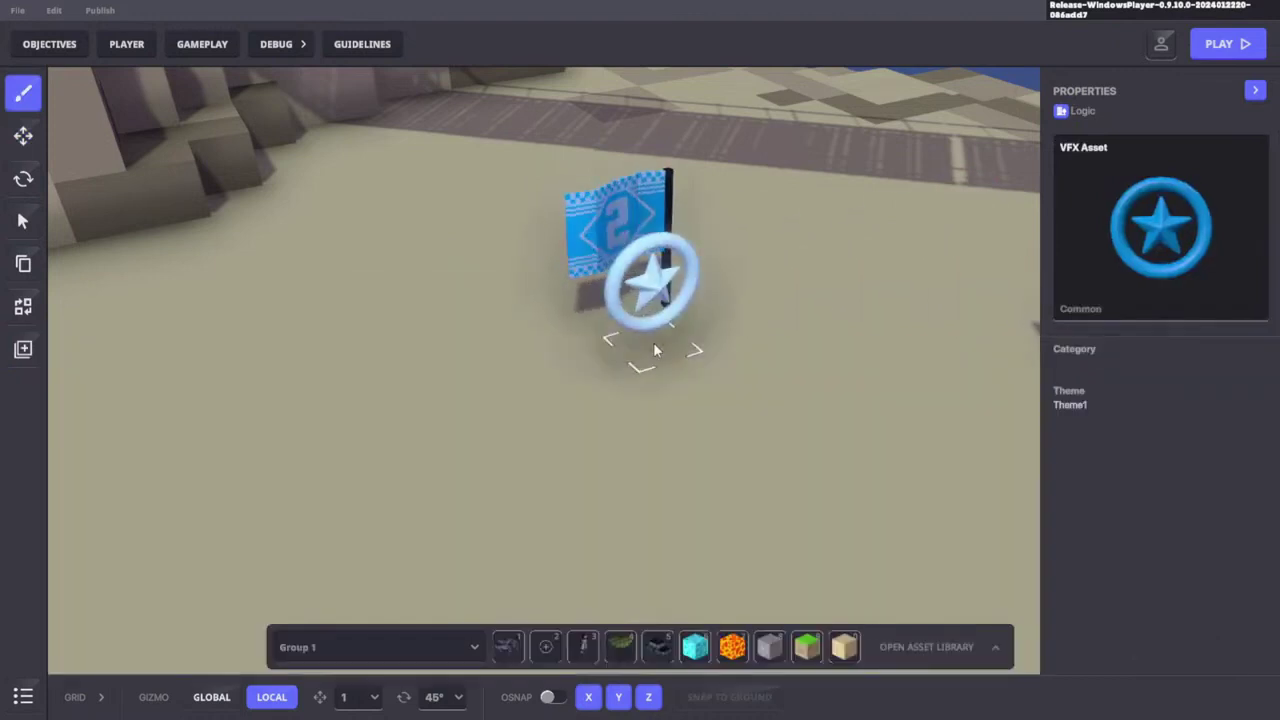
{"action": "left_click", "coordinate": [653, 342]}
{"action": "left_click", "coordinate": [650, 300]}
{"action": "left_click_drag", "start_coordinate": [684, 348], "coordinate": [678, 388]}
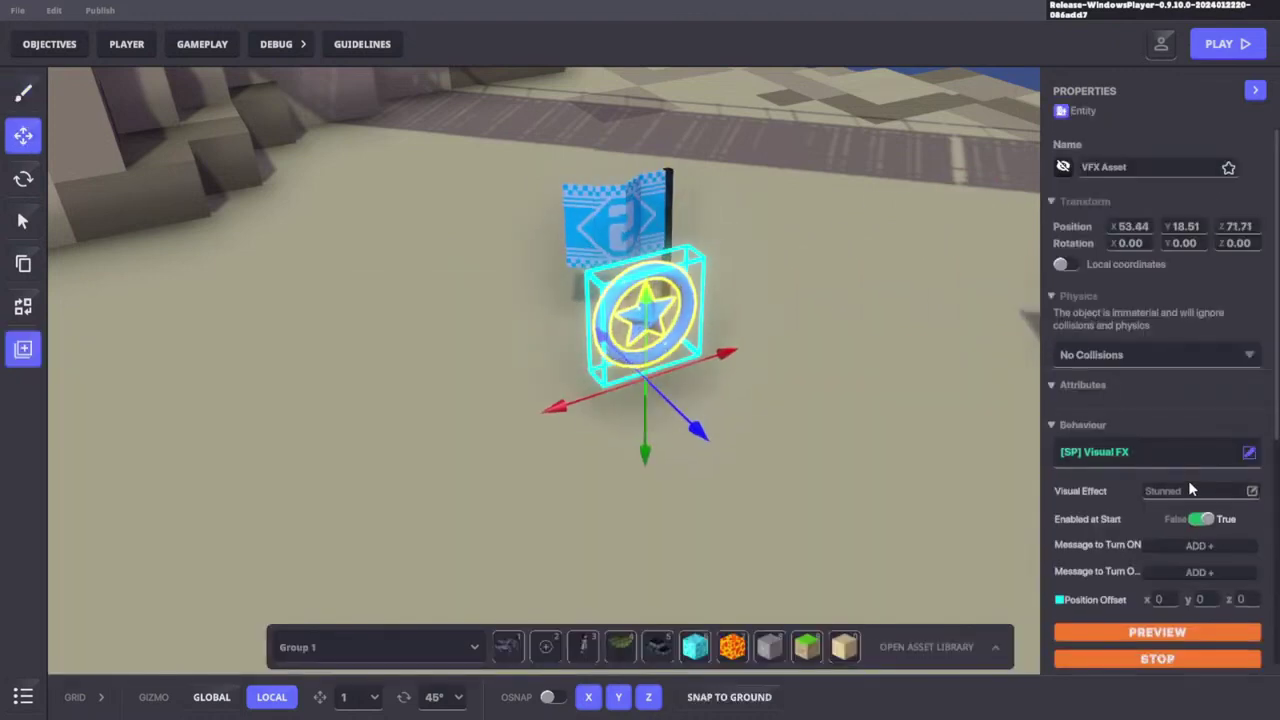
Remove the [SP] Visual FX behaviour from the VFX Asset by choosing None
{"action": "left_click", "coordinate": [1148, 452]}
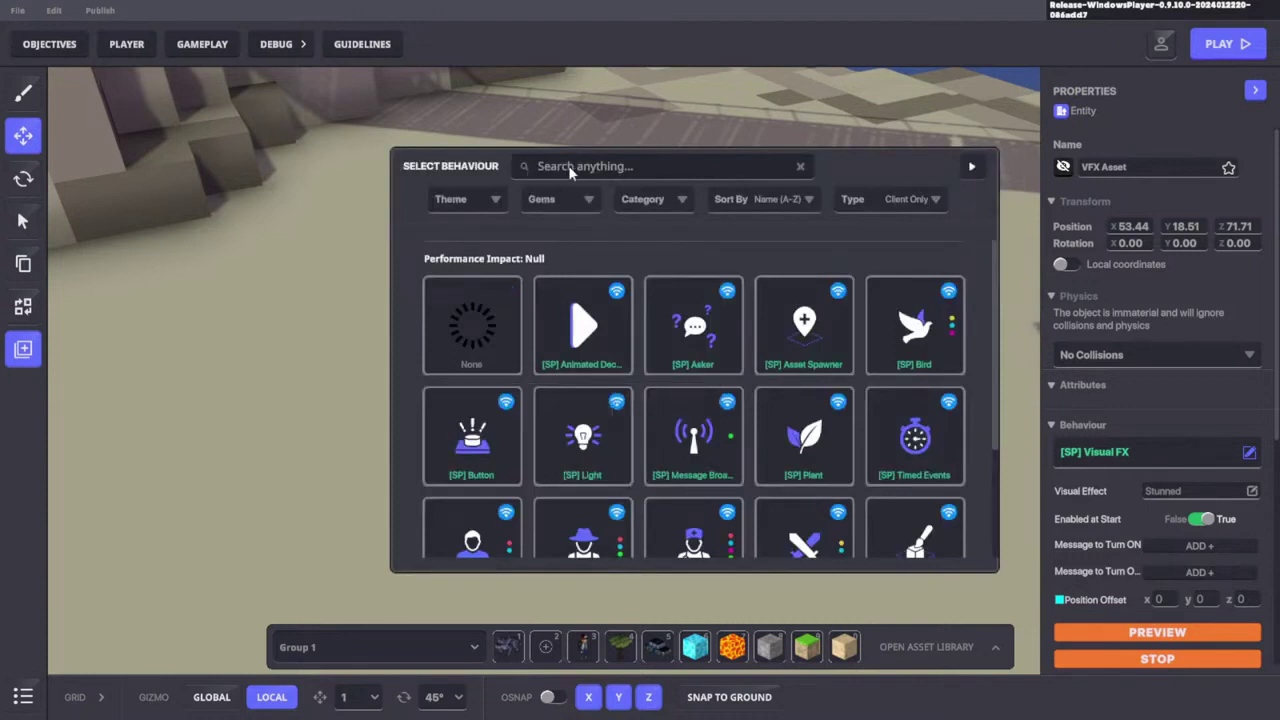
{"action": "left_click", "coordinate": [904, 199]}
{"action": "left_click", "coordinate": [876, 243]}
{"action": "left_click", "coordinate": [880, 203]}
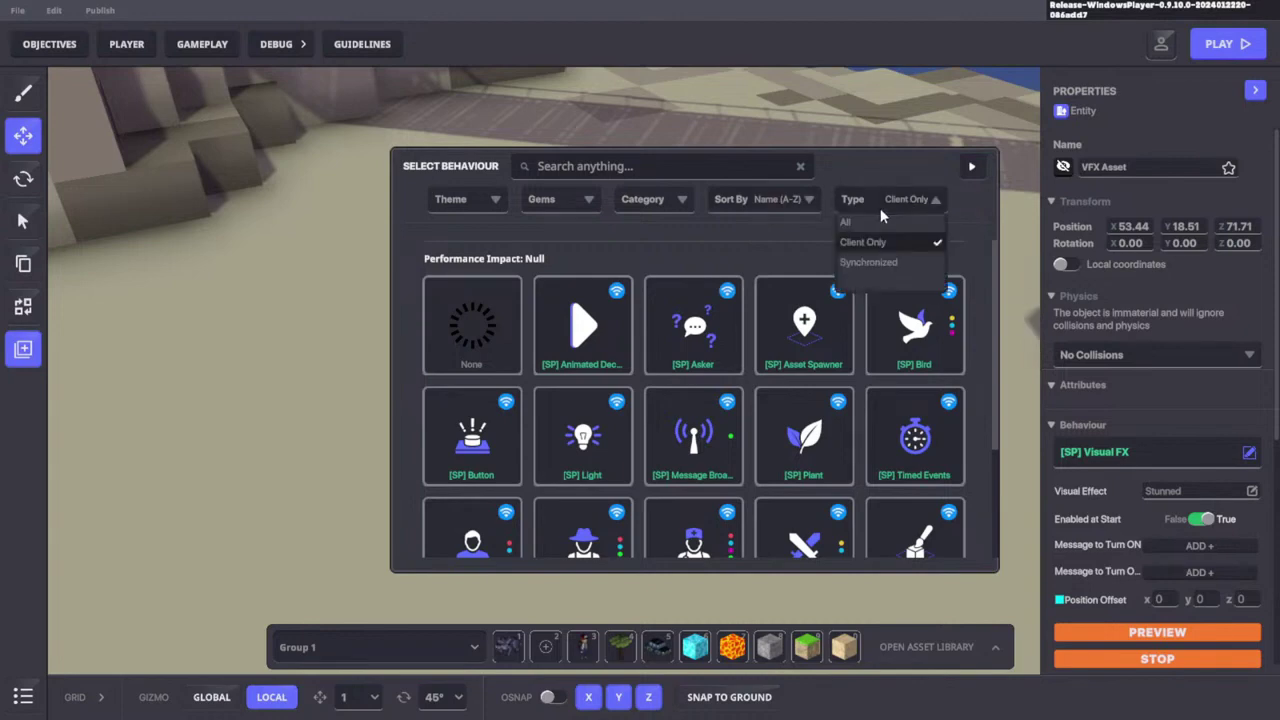
{"action": "left_click", "coordinate": [870, 262]}
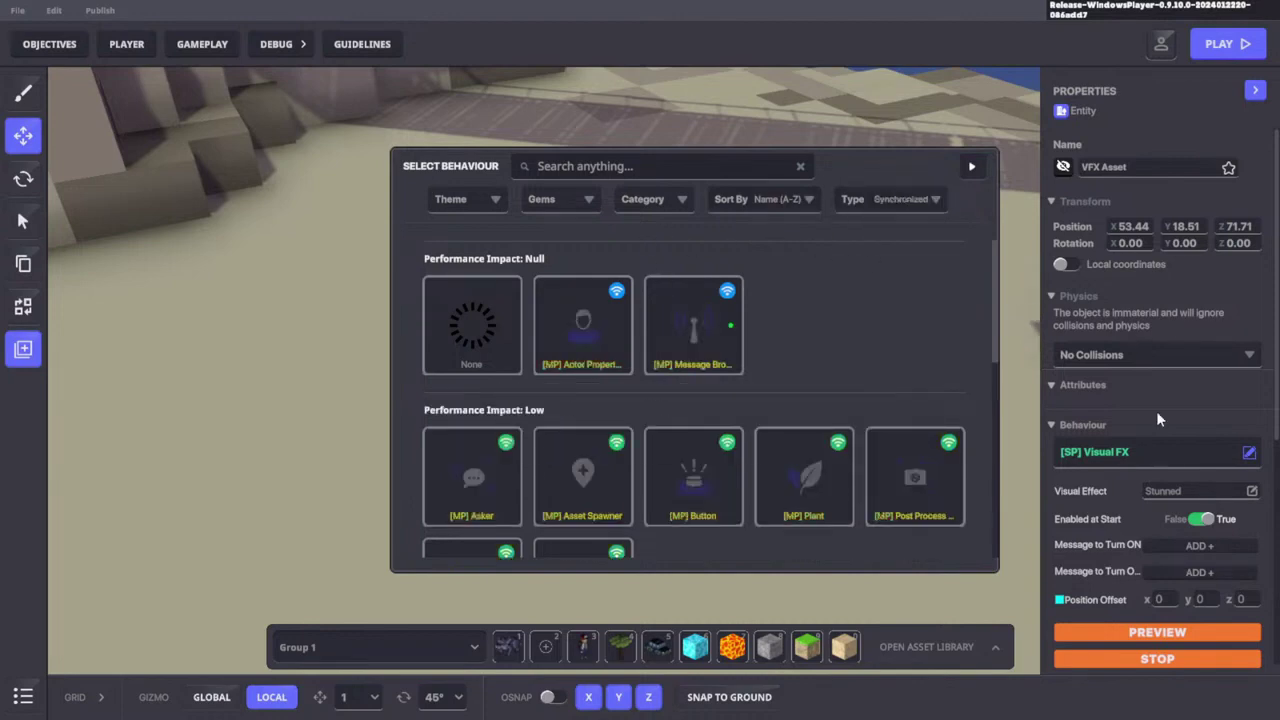
{"action": "left_click", "coordinate": [470, 332]}
{"action": "left_click", "coordinate": [1124, 449]}
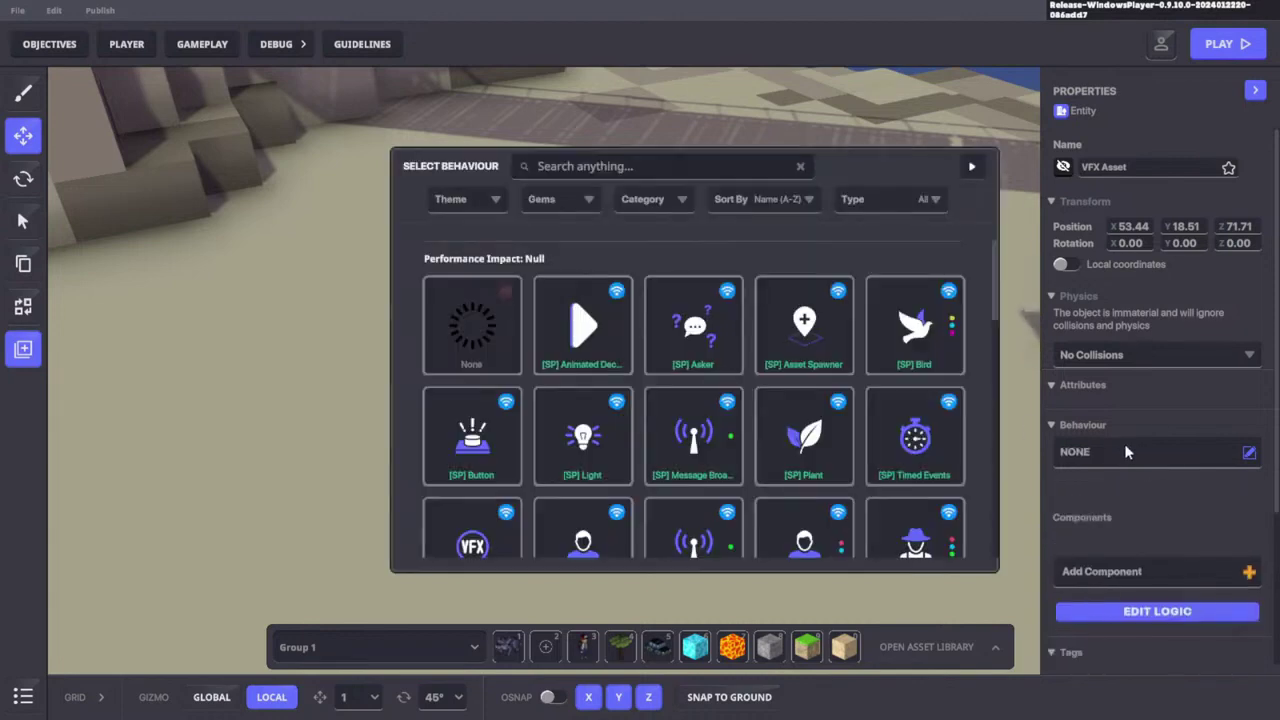
{"action": "left_click", "coordinate": [971, 167]}
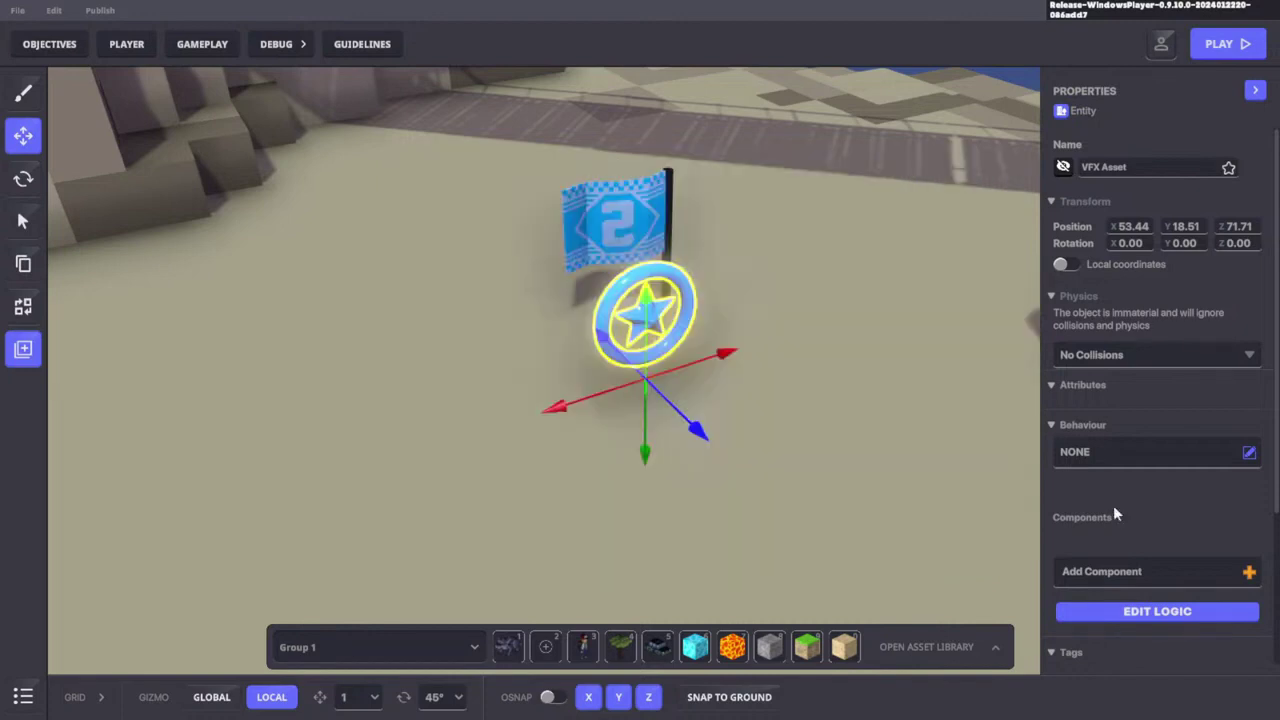
Filter the behaviours to Synchronized, search for fx, and assign [MP] Visual FX to the VFX Asset
{"action": "left_click", "coordinate": [1122, 570]}
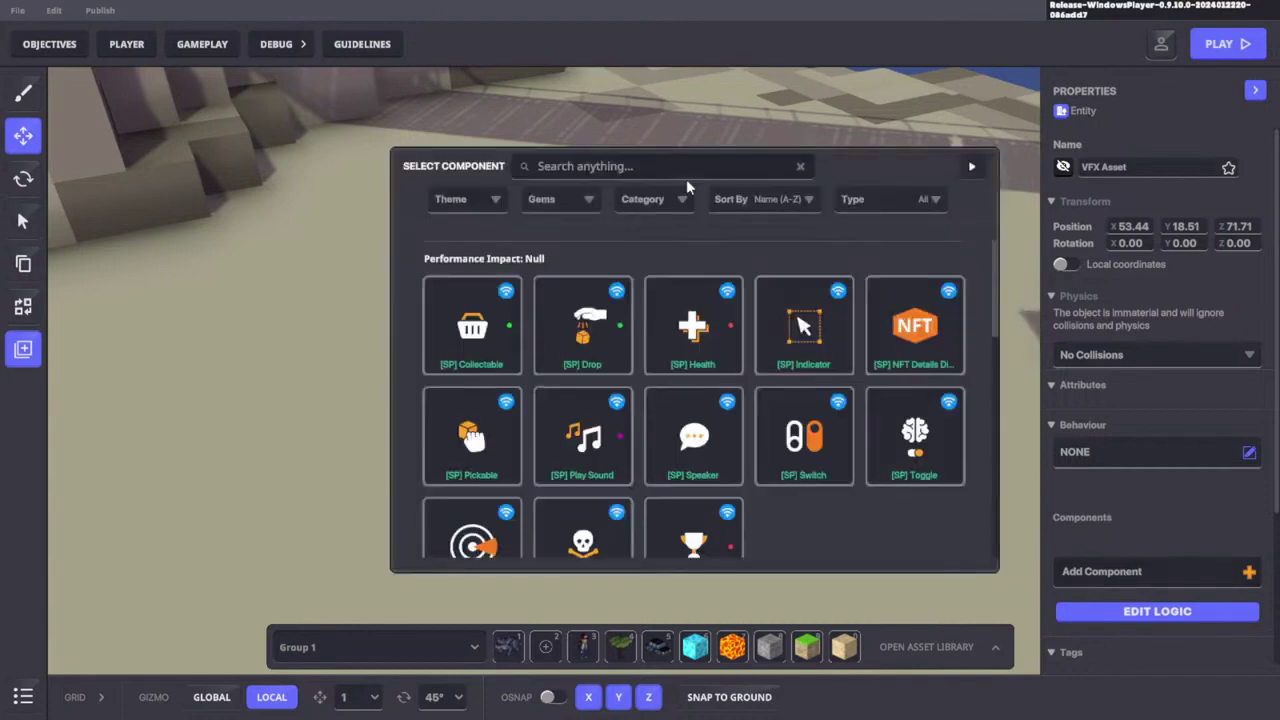
{"action": "left_click", "coordinate": [997, 160]}
{"action": "left_click", "coordinate": [1107, 450]}
{"action": "left_click", "coordinate": [910, 200]}
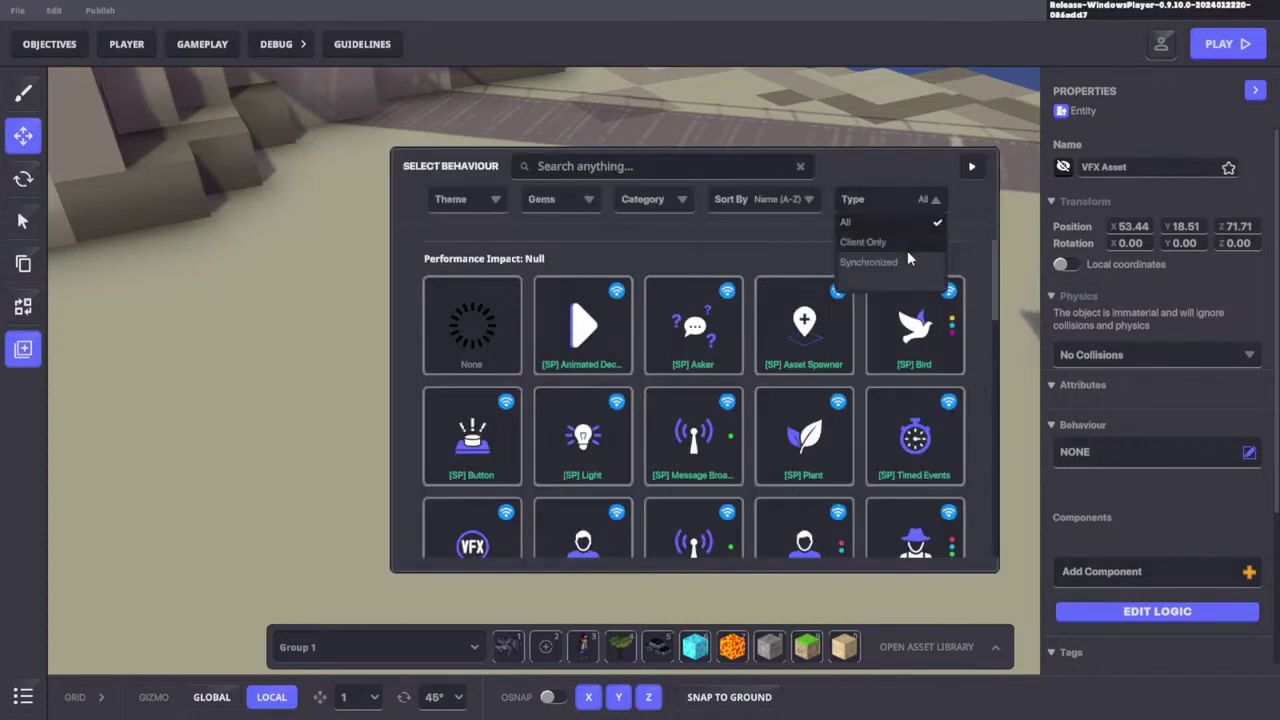
{"action": "left_click", "coordinate": [890, 262]}
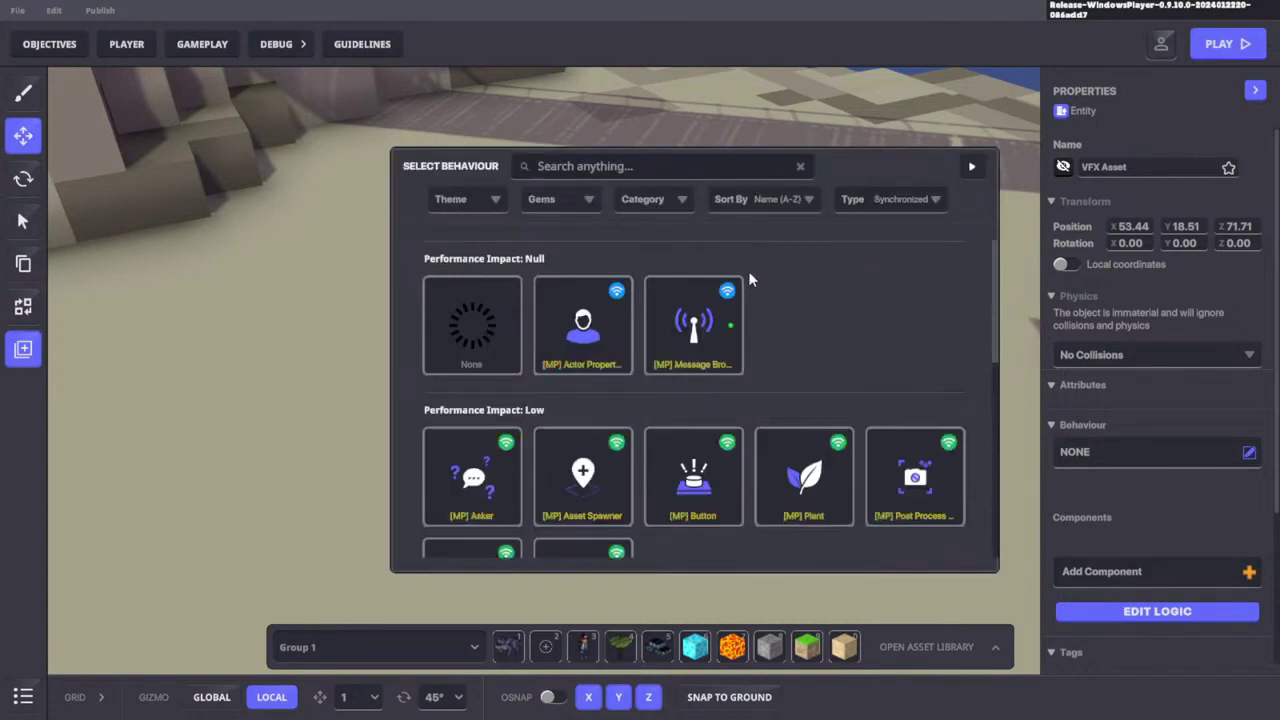
{"action": "left_click", "coordinate": [648, 168]}
{"action": "type", "text": "fx"}
{"action": "left_click", "coordinate": [494, 313]}
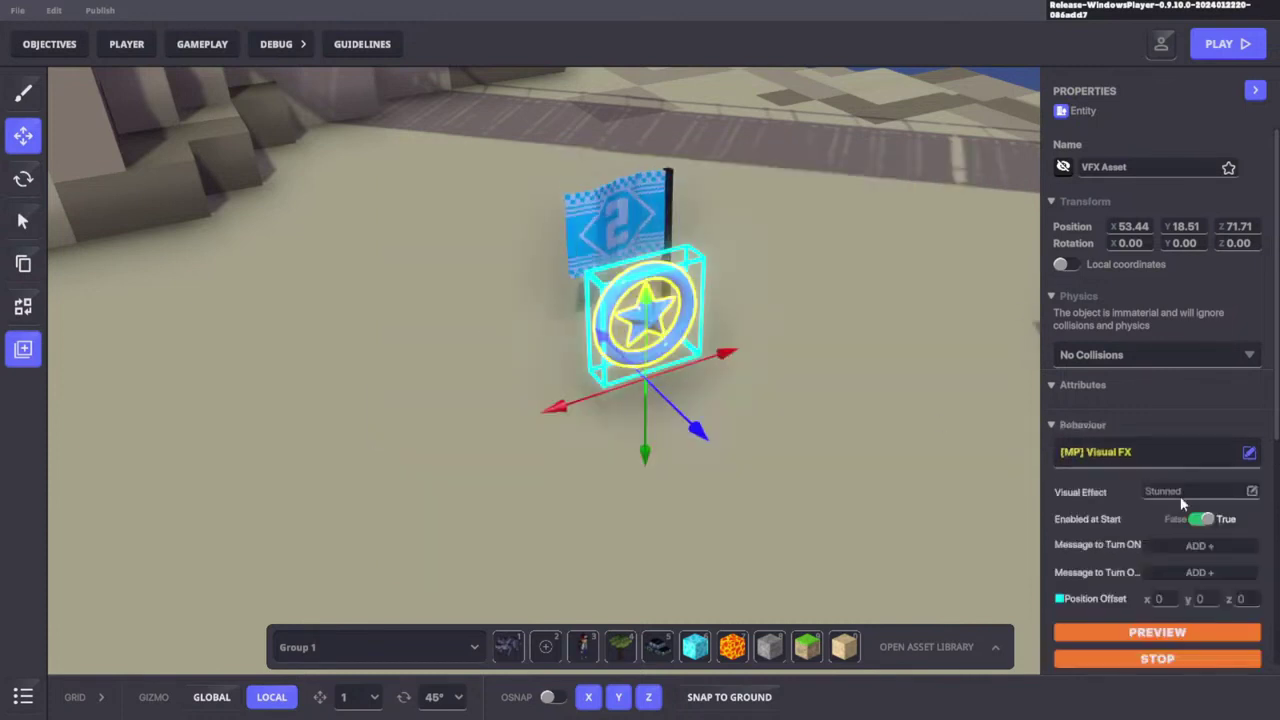
Search the visual effects for coll and set the VFX Asset's effect to AuraCollectibleLegend
{"action": "left_click", "coordinate": [1203, 491]}
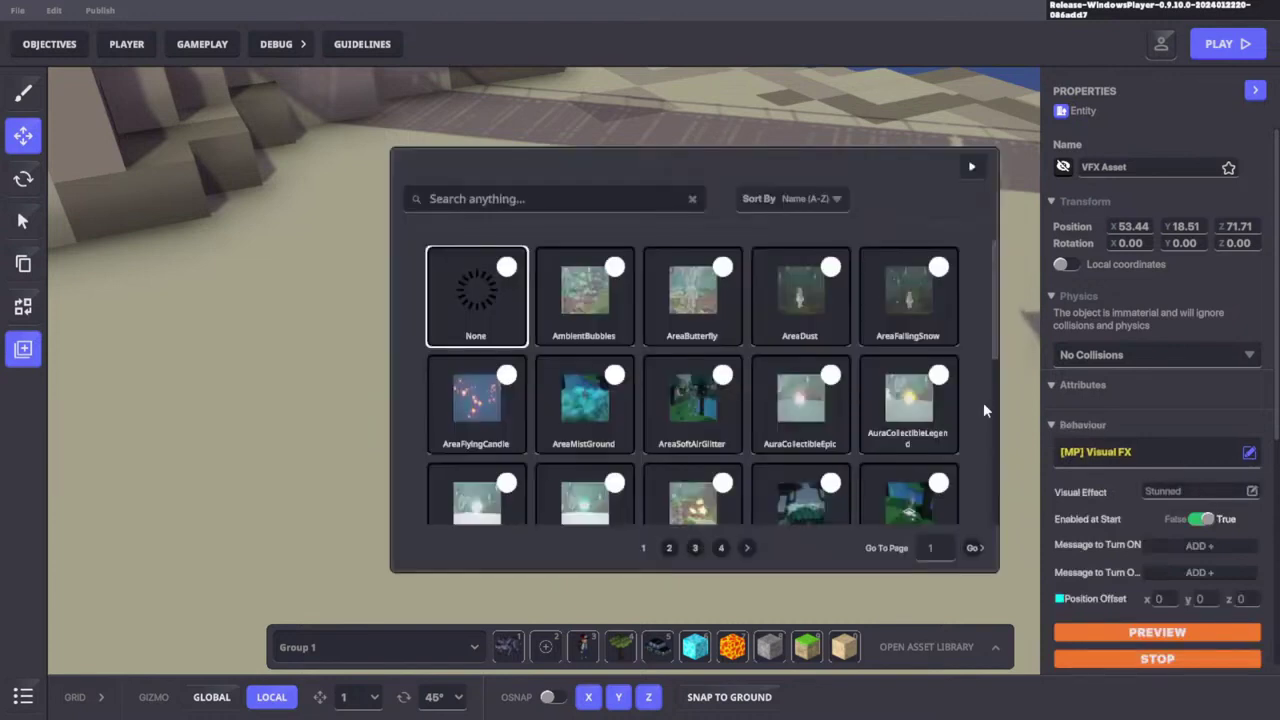
{"action": "left_click", "coordinate": [616, 201]}
{"action": "type", "text": "coll"}
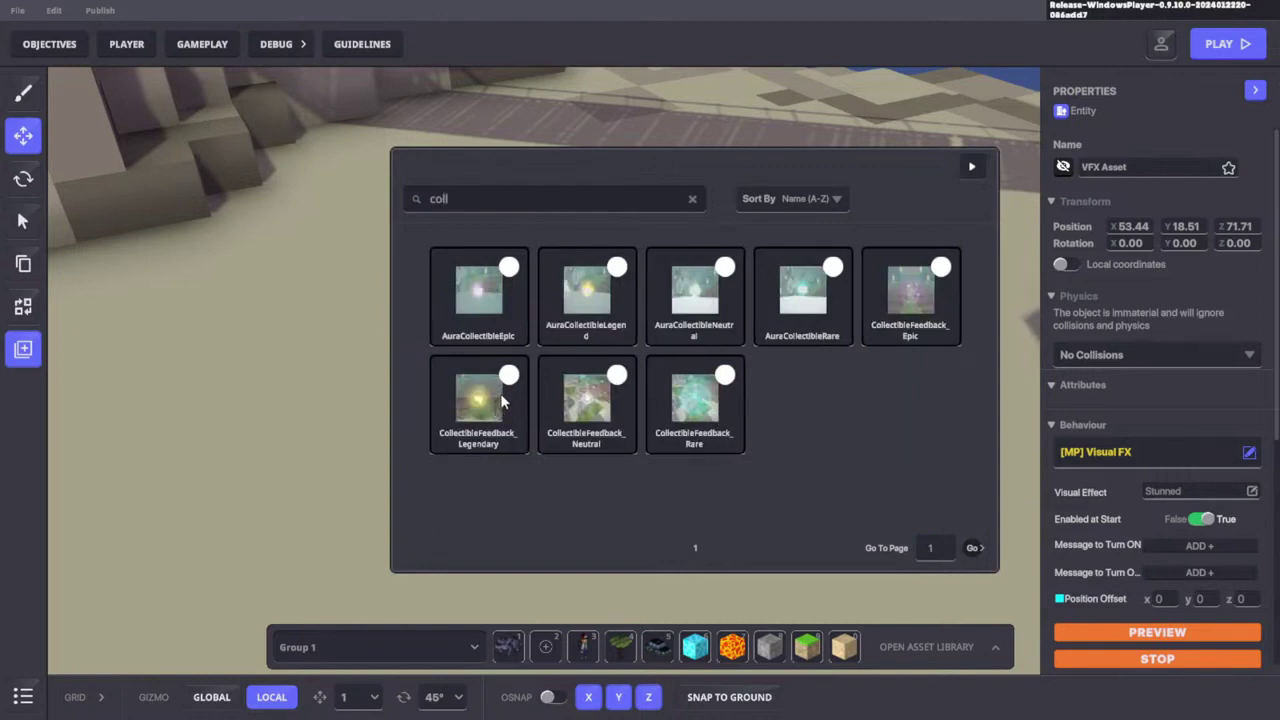
{"action": "left_click", "coordinate": [594, 295]}
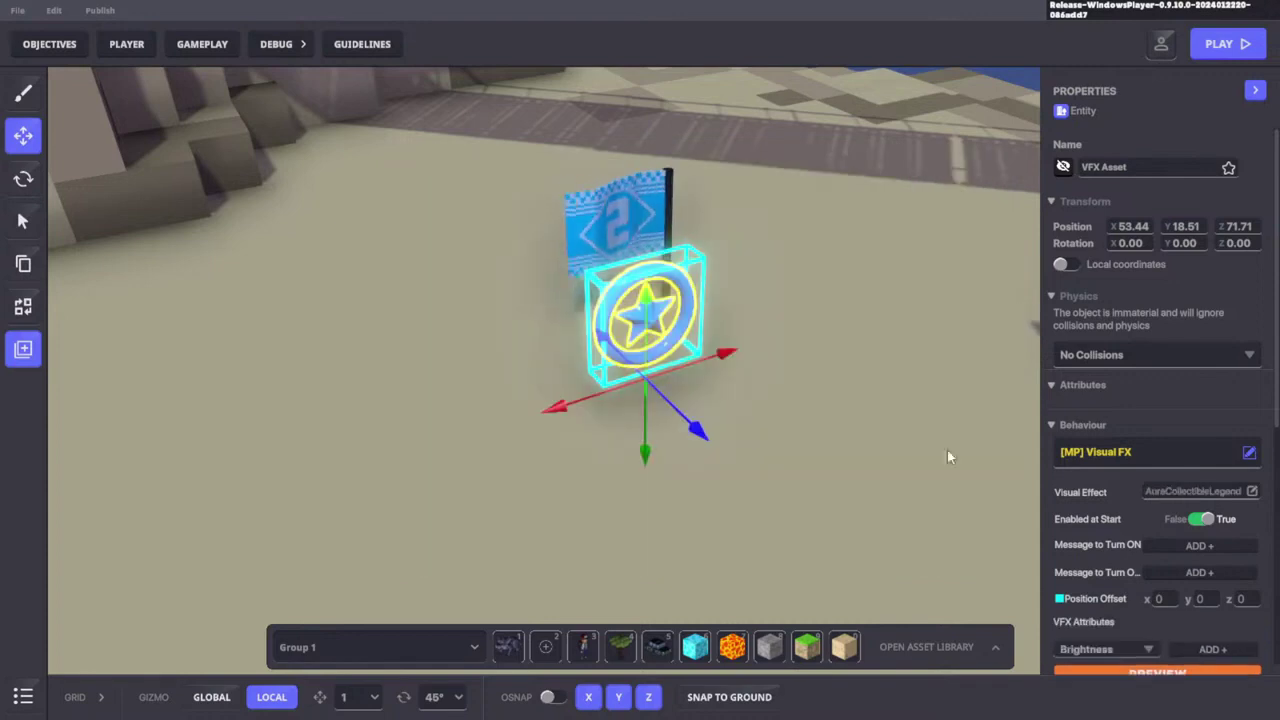
Preview the AuraCollectibleLegend effect in the scene with the VFX Asset deselected
{"action": "scroll", "coordinate": [1140, 613], "scroll_direction": "down", "scroll_amount": 3}
{"action": "left_click", "coordinate": [1141, 556]}
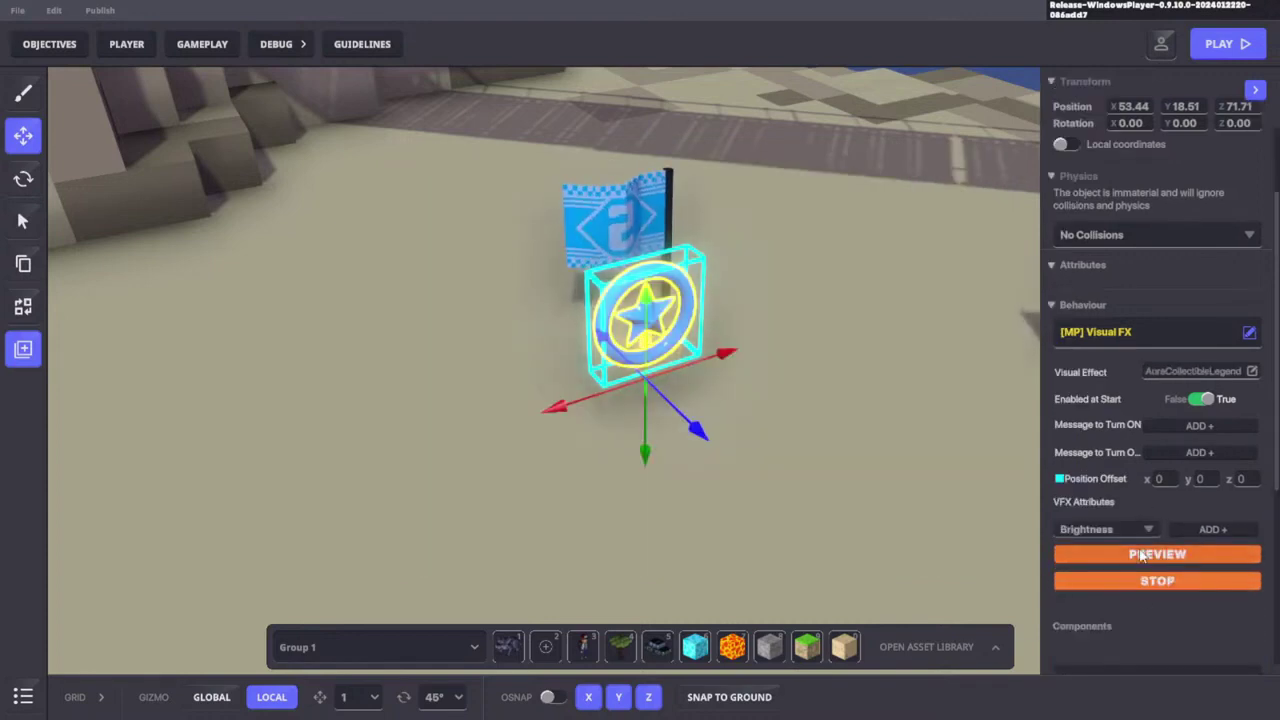
{"action": "middle_click_drag", "start_coordinate": [716, 448], "coordinate": [716, 453]}
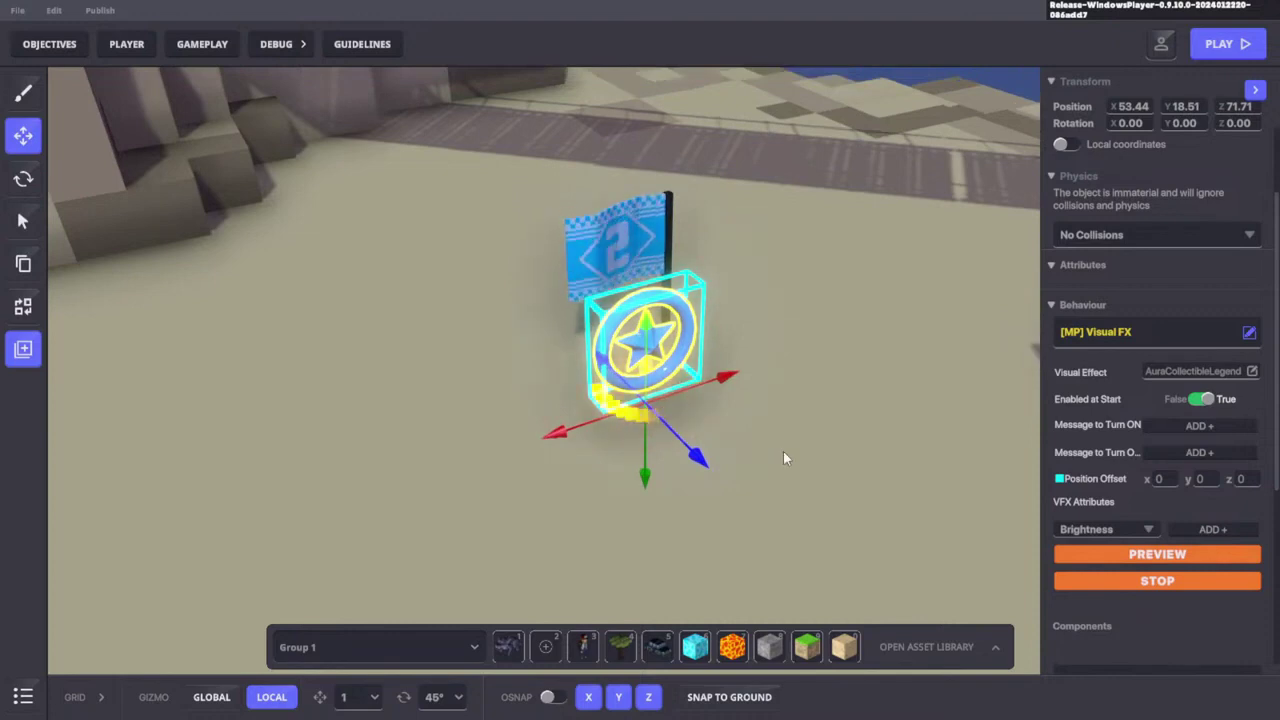
{"action": "left_click", "coordinate": [766, 458]}
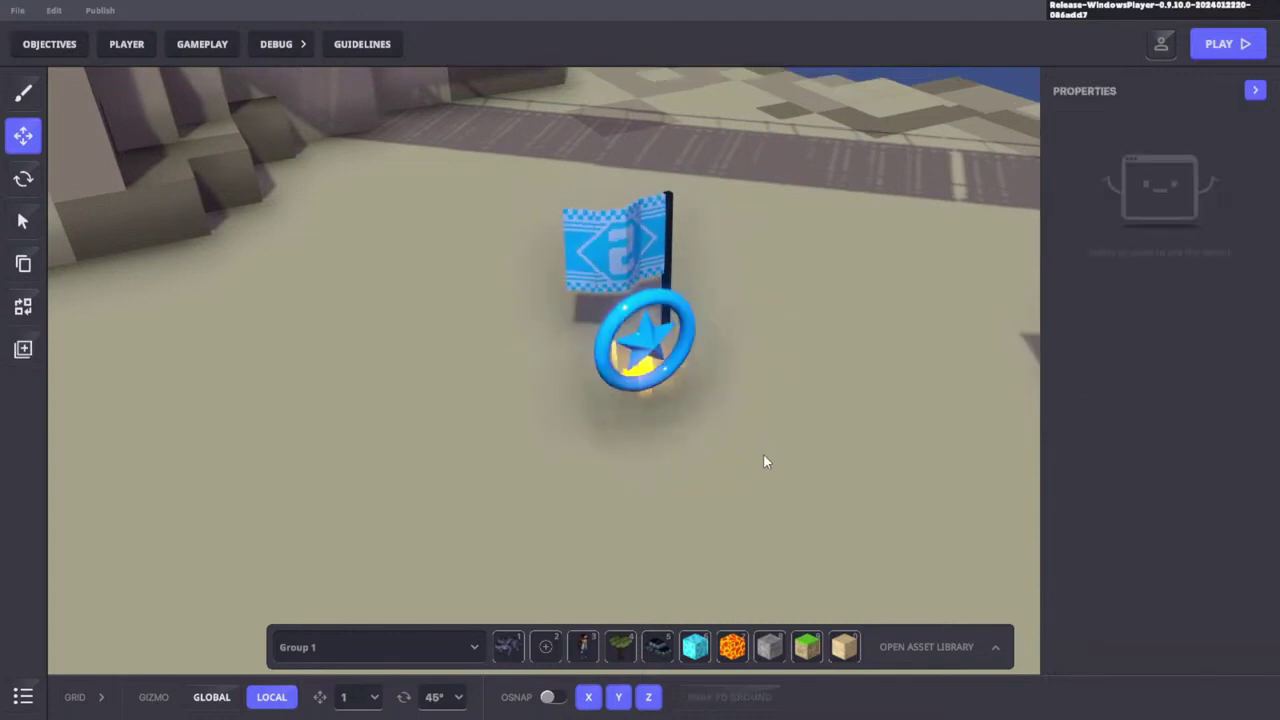
Search the visual effects for coll, set the VFX Asset's effect to CollectibleFeedback_Rare, and preview it
{"action": "left_click", "coordinate": [655, 369]}
{"action": "scroll", "coordinate": [1120, 500], "scroll_direction": "down", "scroll_amount": 3}
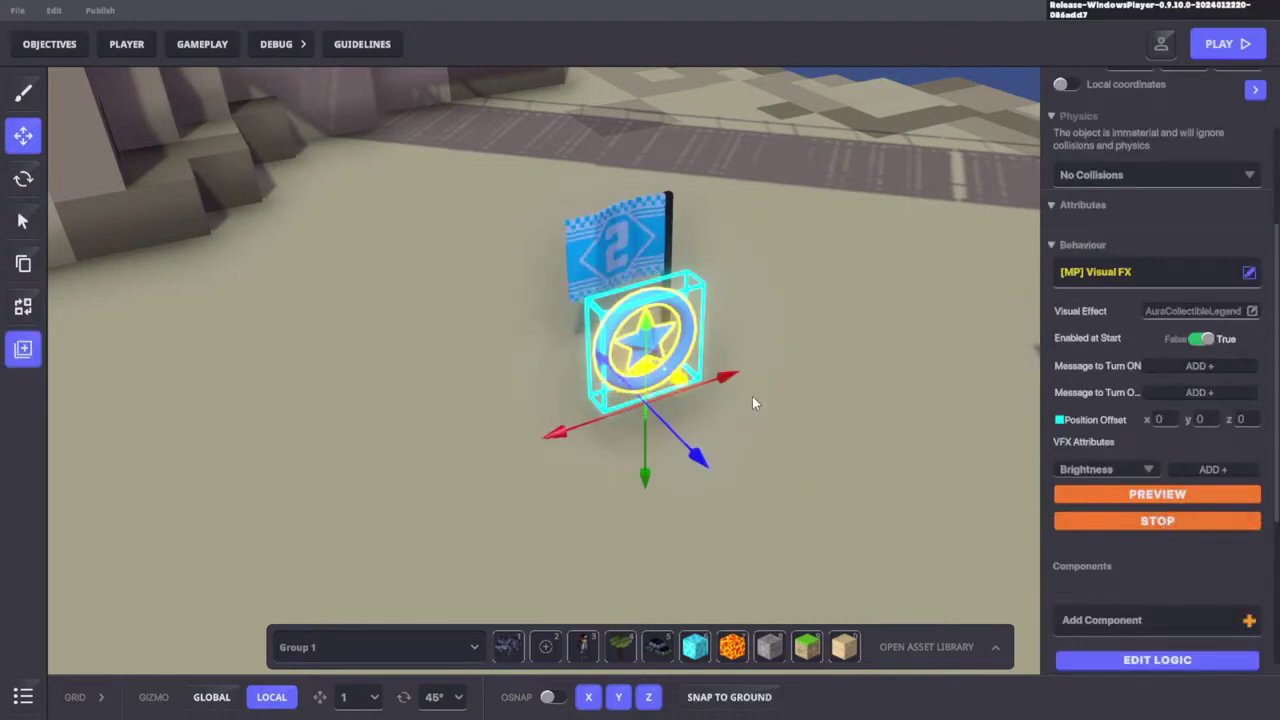
{"action": "left_click", "coordinate": [1174, 310]}
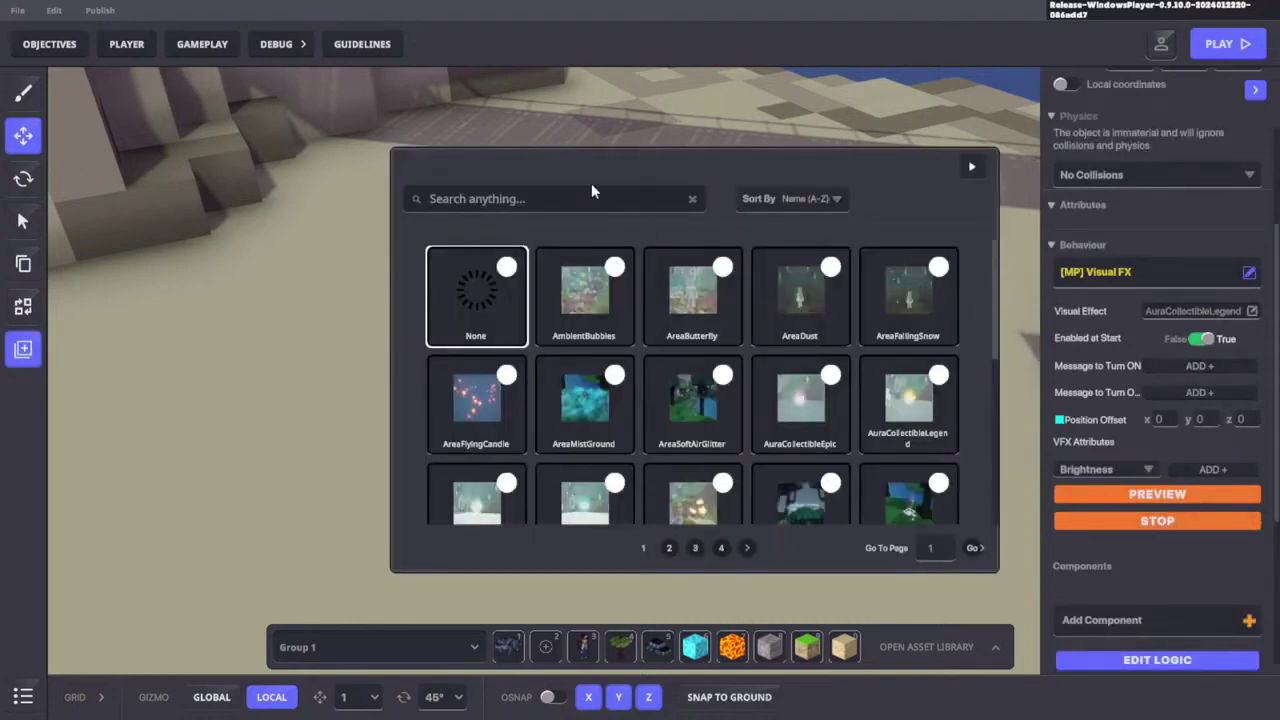
{"action": "left_click", "coordinate": [565, 197]}
{"action": "type", "text": "coll"}
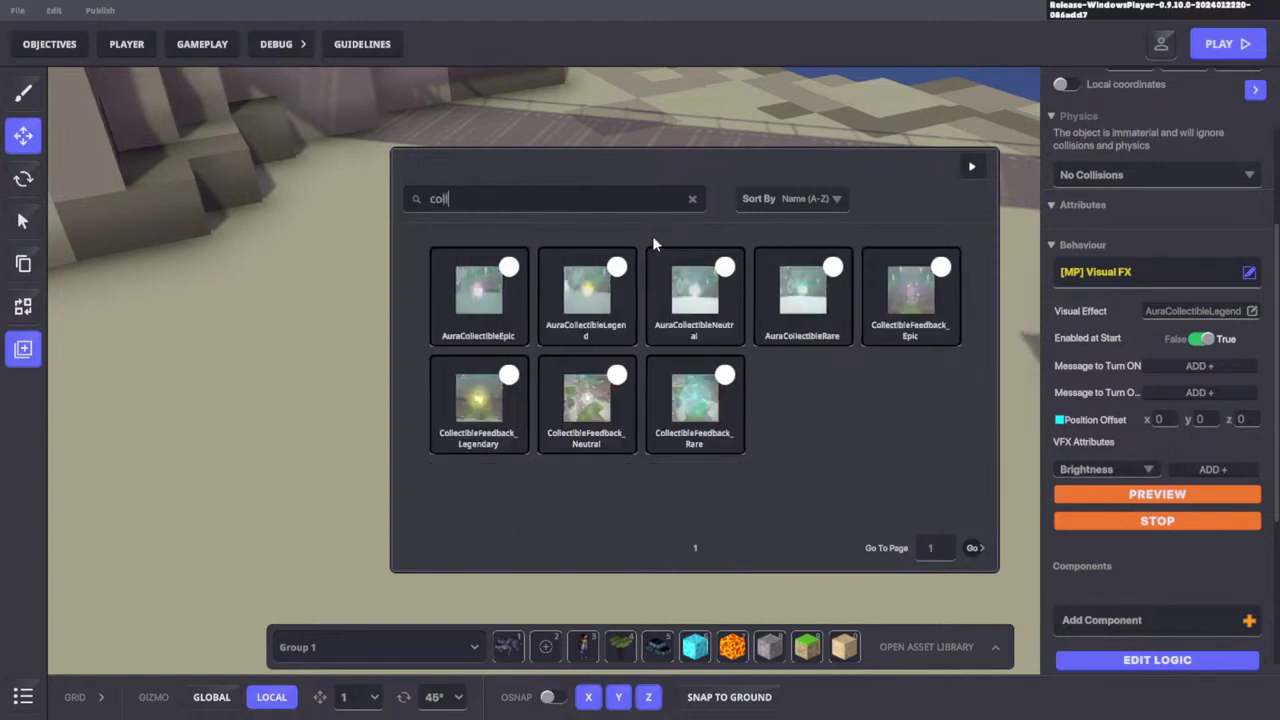
{"action": "left_click", "coordinate": [697, 415]}
{"action": "left_click", "coordinate": [1213, 498]}
Browse the visual effects list, set the VFX Asset's effect to Hit Generic, and preview it
{"action": "left_click", "coordinate": [1176, 311]}
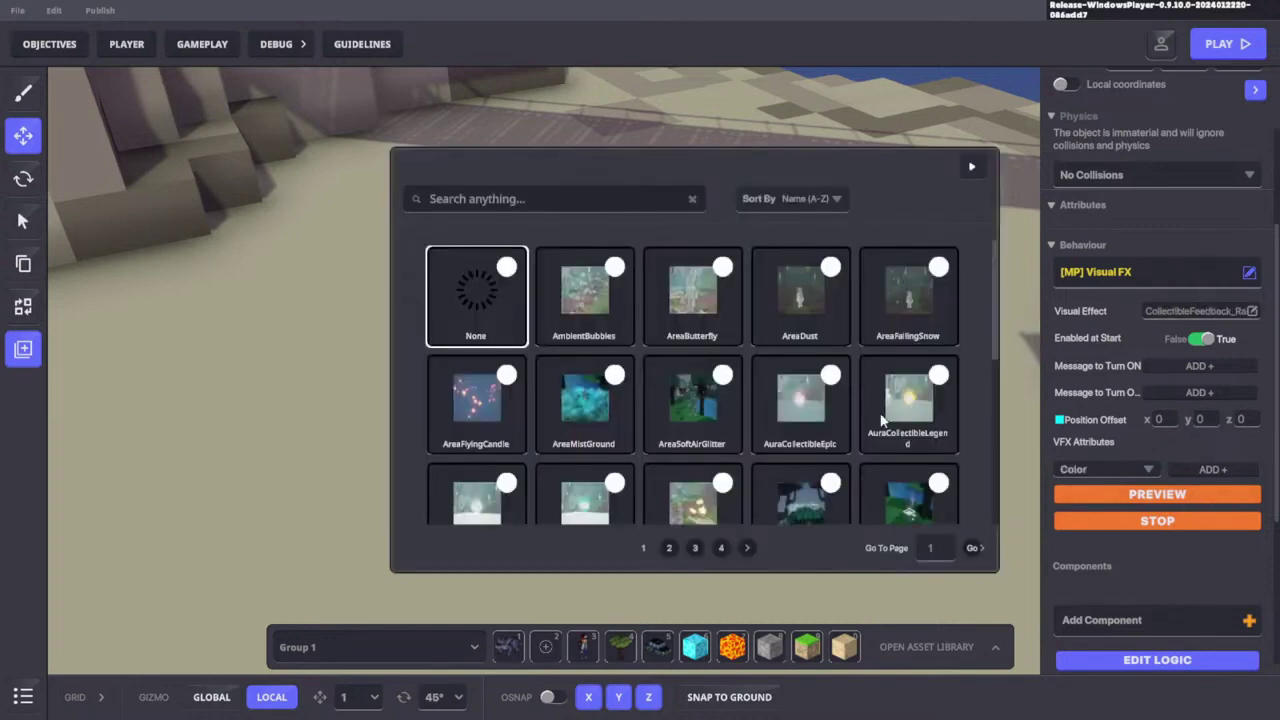
{"action": "scroll", "coordinate": [826, 438], "scroll_direction": "down", "scroll_amount": 2}
{"action": "scroll", "coordinate": [800, 443], "scroll_direction": "down", "scroll_amount": 2}
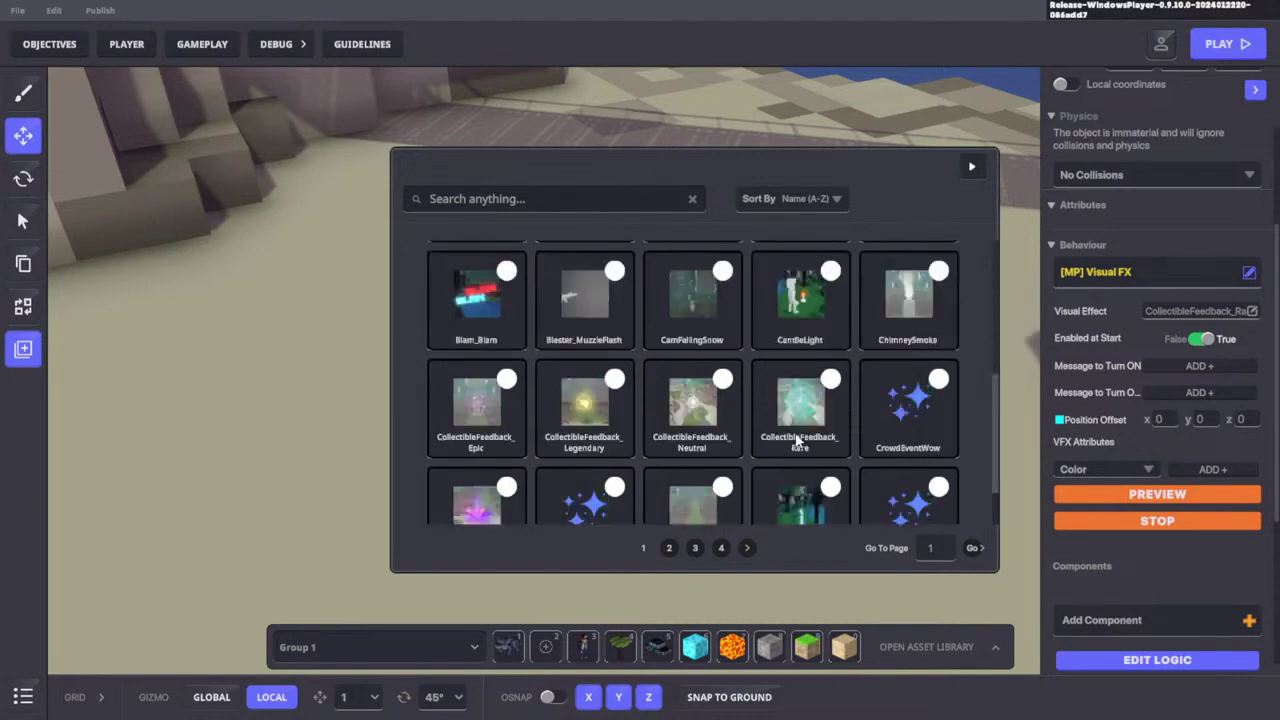
{"action": "scroll", "coordinate": [700, 445], "scroll_direction": "down", "scroll_amount": 1}
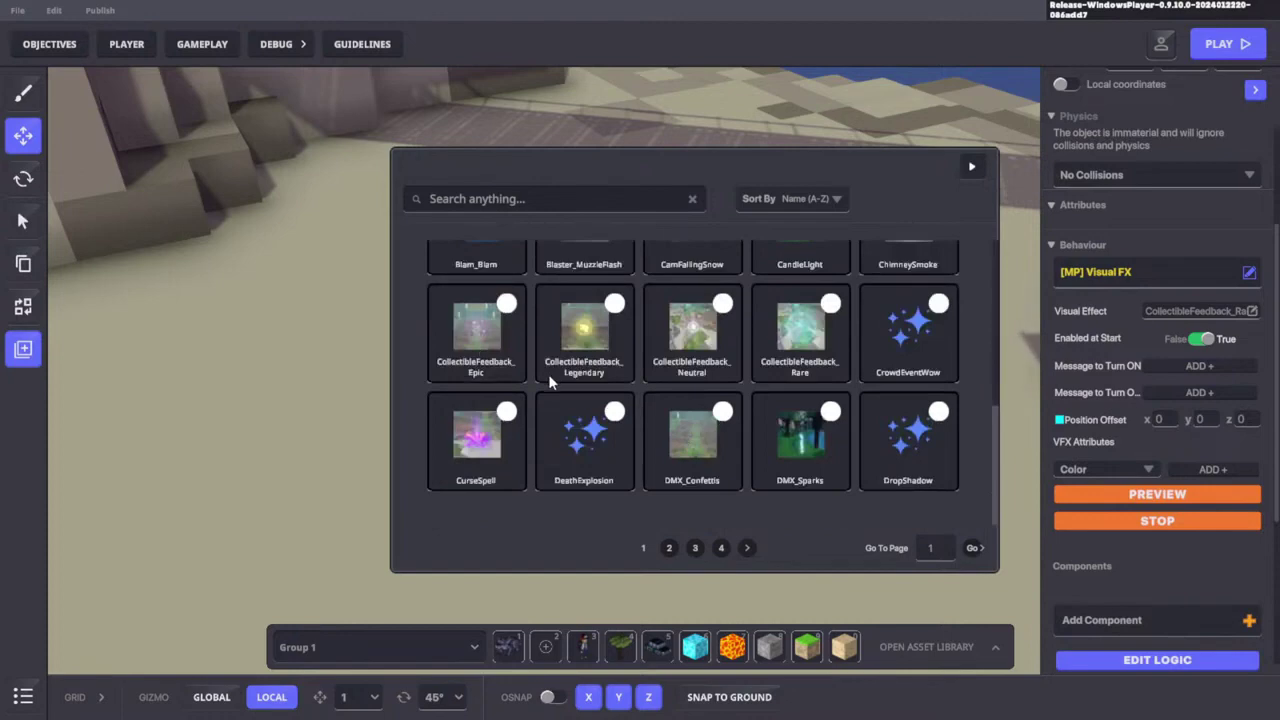
{"action": "left_click", "coordinate": [669, 548]}
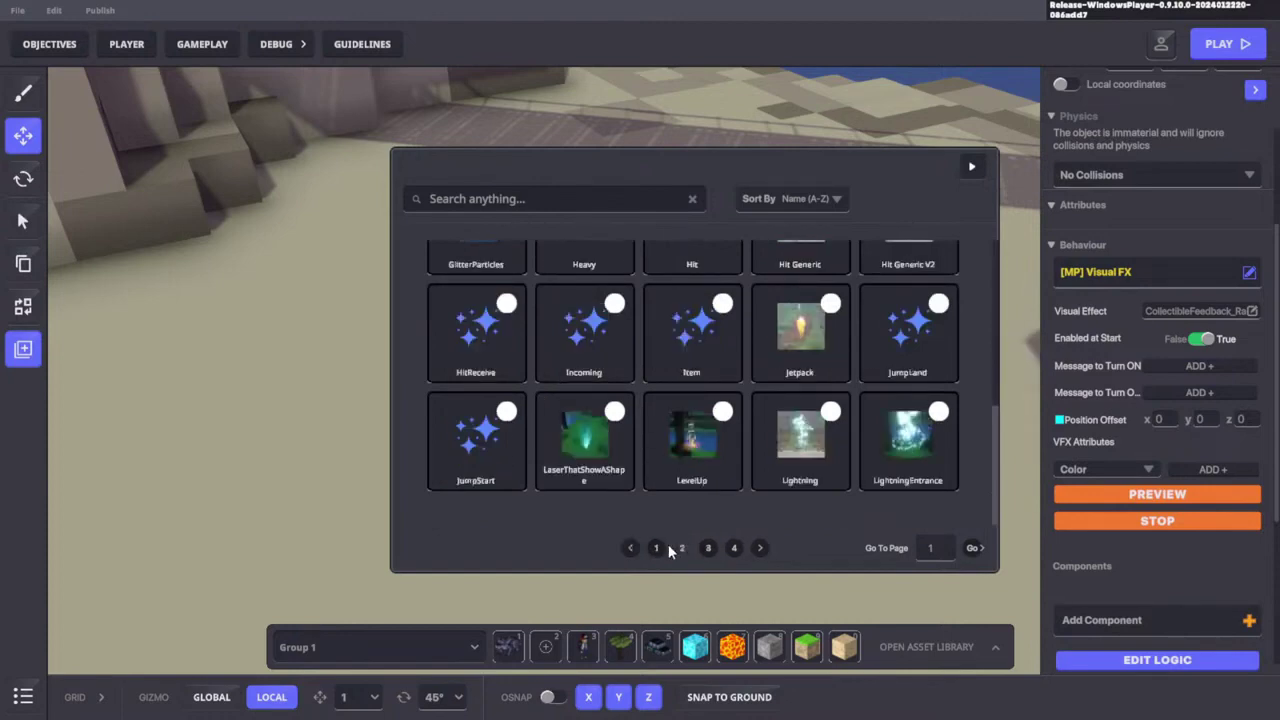
{"action": "scroll", "coordinate": [613, 515], "scroll_direction": "up", "scroll_amount": 2}
{"action": "scroll", "coordinate": [597, 502], "scroll_direction": "up", "scroll_amount": 2}
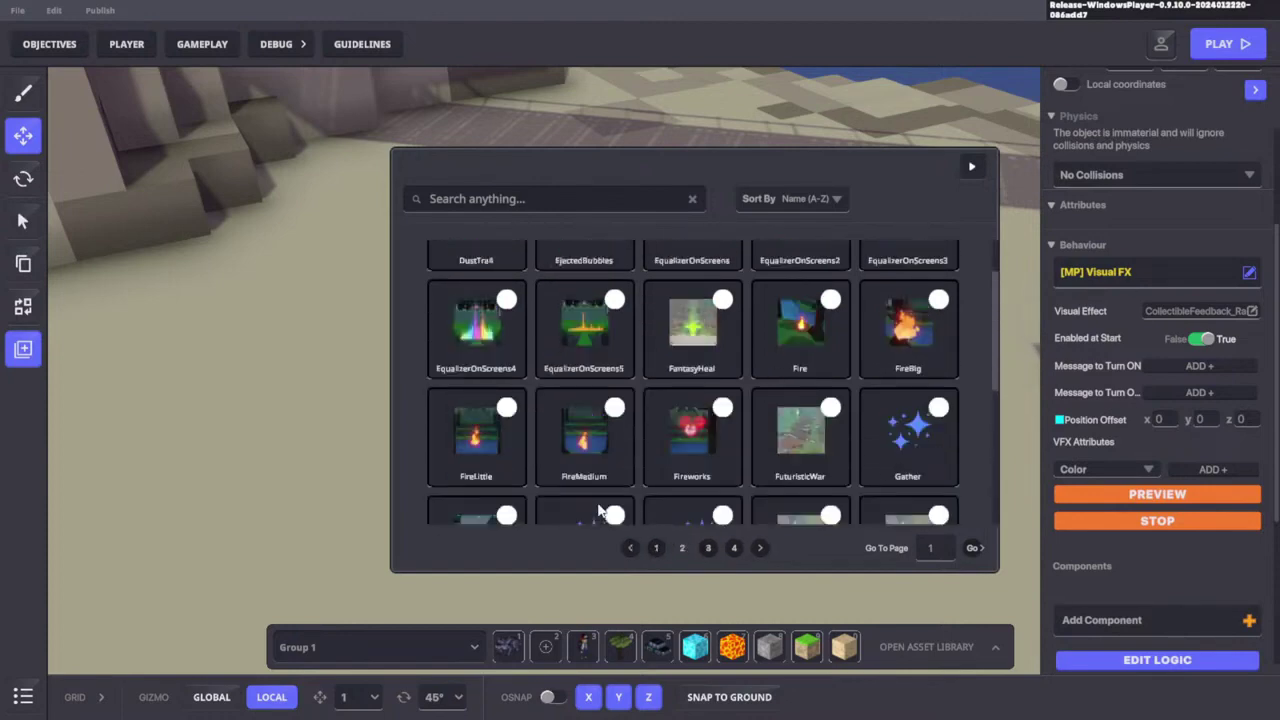
{"action": "scroll", "coordinate": [831, 324], "scroll_direction": "down", "scroll_amount": 2}
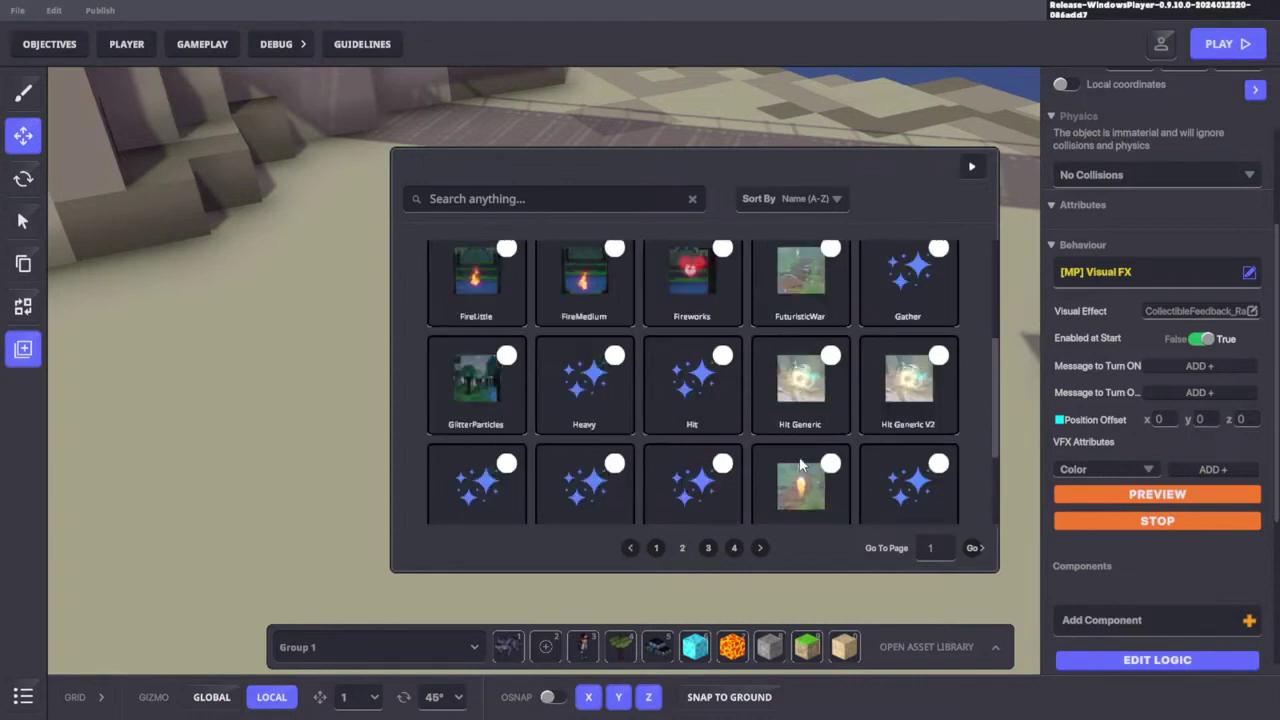
{"action": "scroll", "coordinate": [800, 485], "scroll_direction": "up", "scroll_amount": 1}
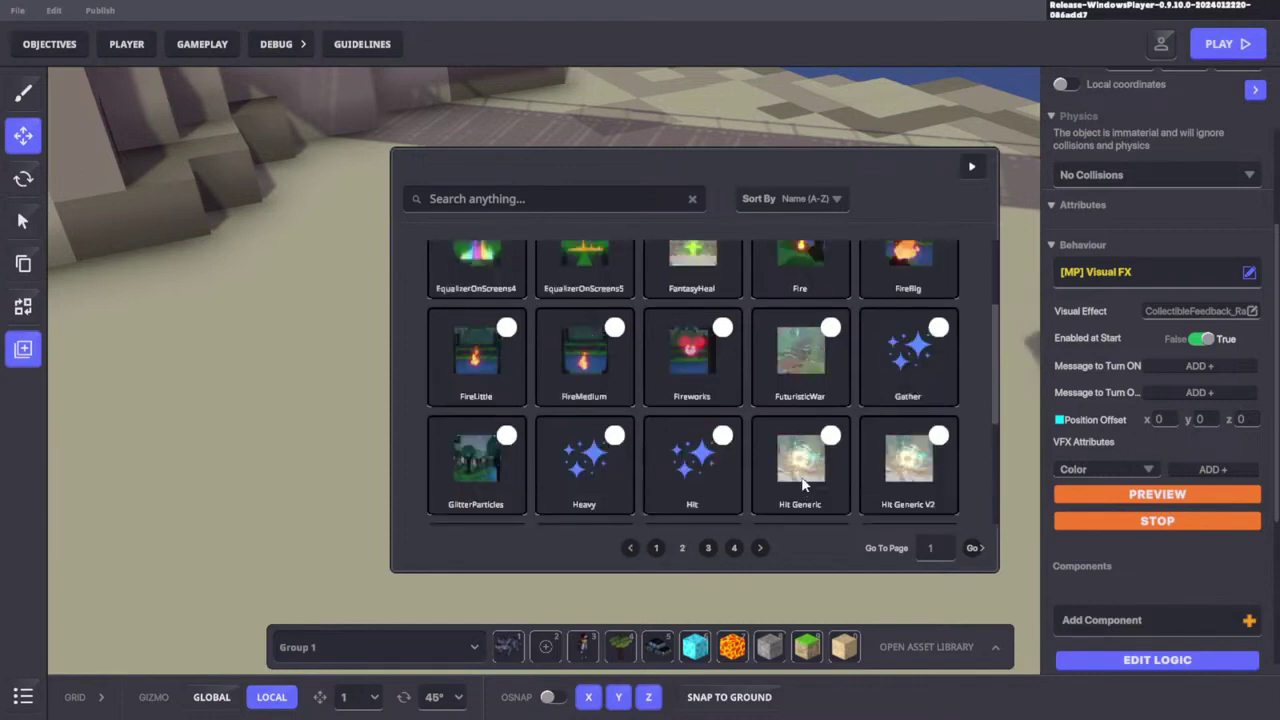
{"action": "left_click", "coordinate": [800, 482]}
{"action": "left_click", "coordinate": [1173, 497]}
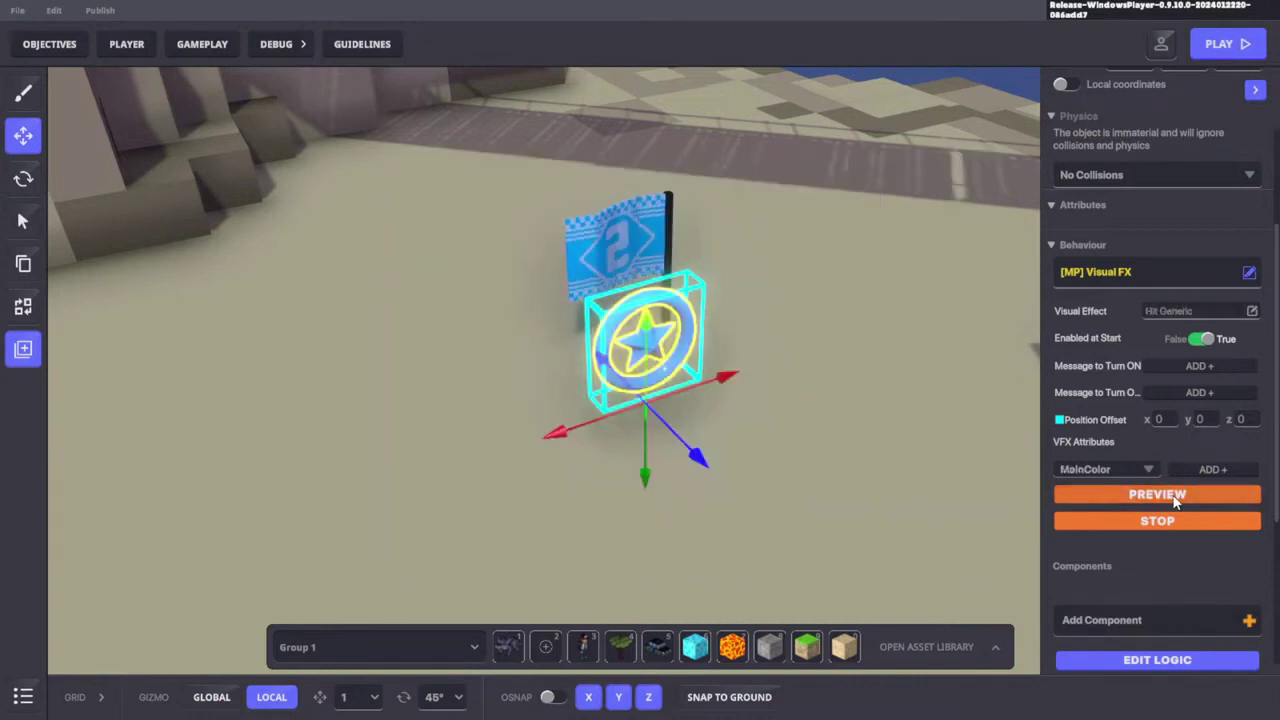
Replace the VFX Asset's visual effect with LightningEntrance and view it around the flag
{"action": "left_click", "coordinate": [1160, 311]}
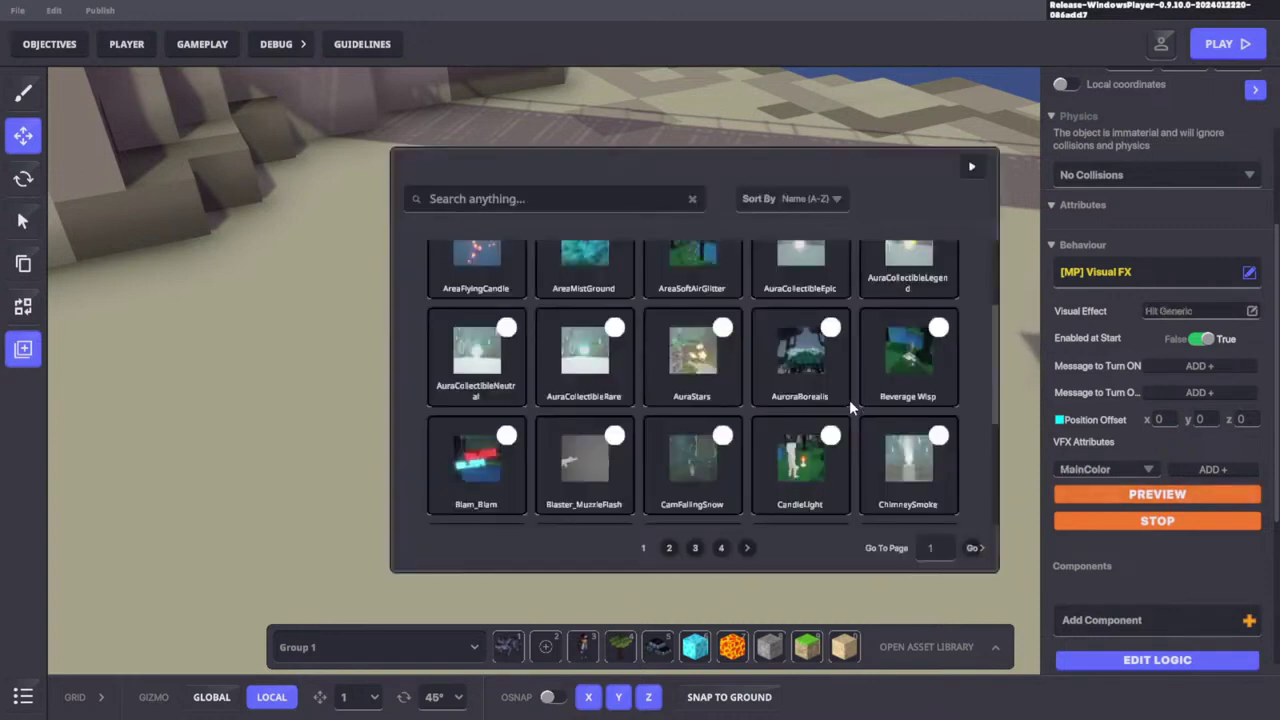
{"action": "left_click", "coordinate": [668, 548]}
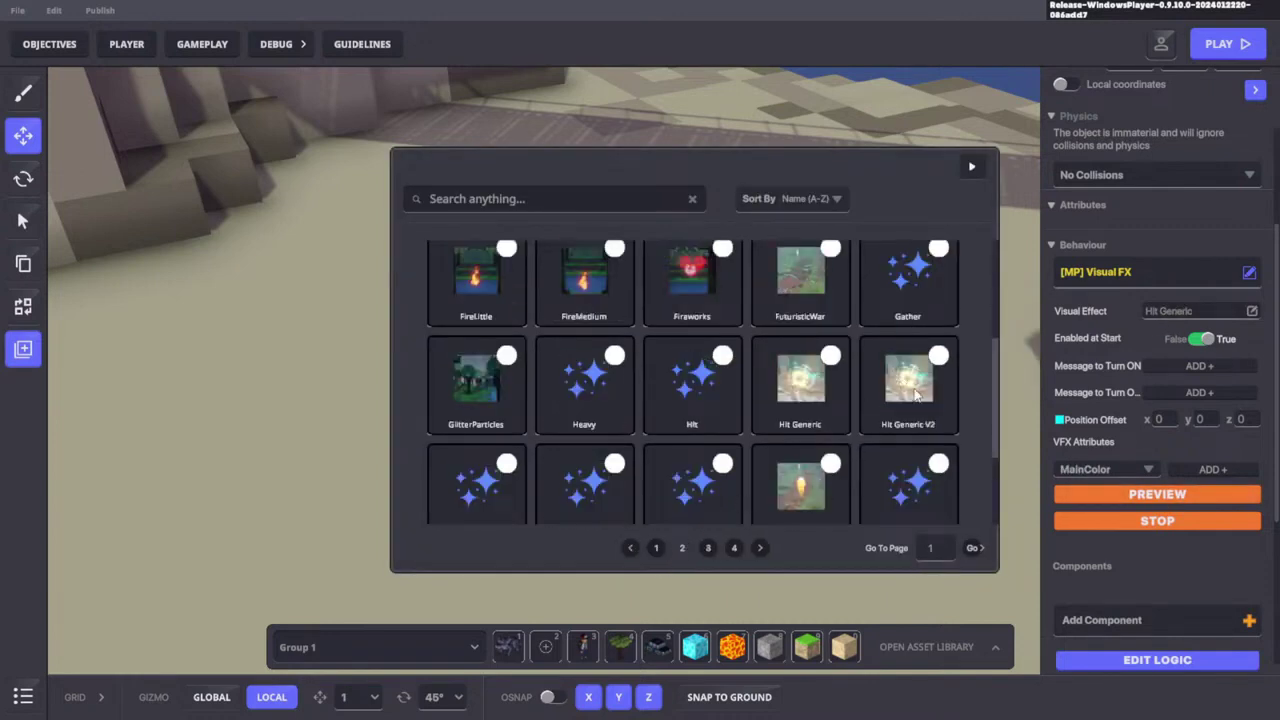
{"action": "scroll", "coordinate": [921, 397], "scroll_direction": "down", "scroll_amount": 1}
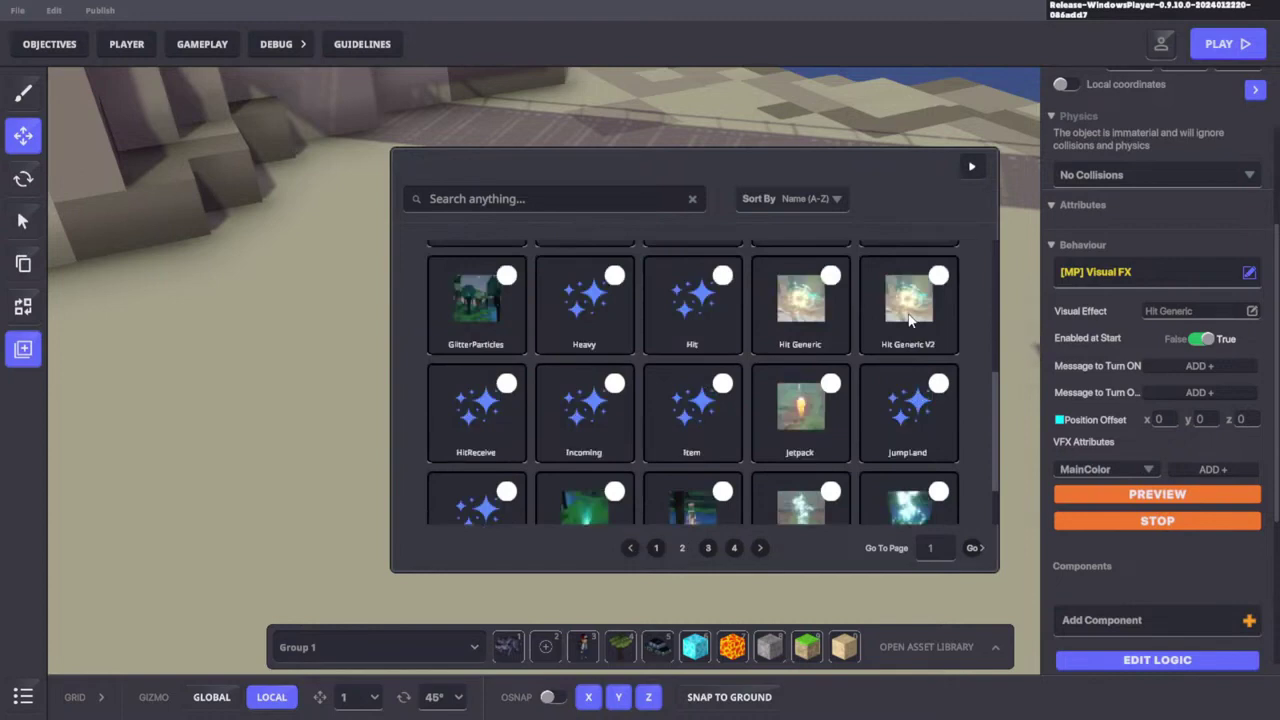
{"action": "scroll", "coordinate": [905, 324], "scroll_direction": "down", "scroll_amount": 1}
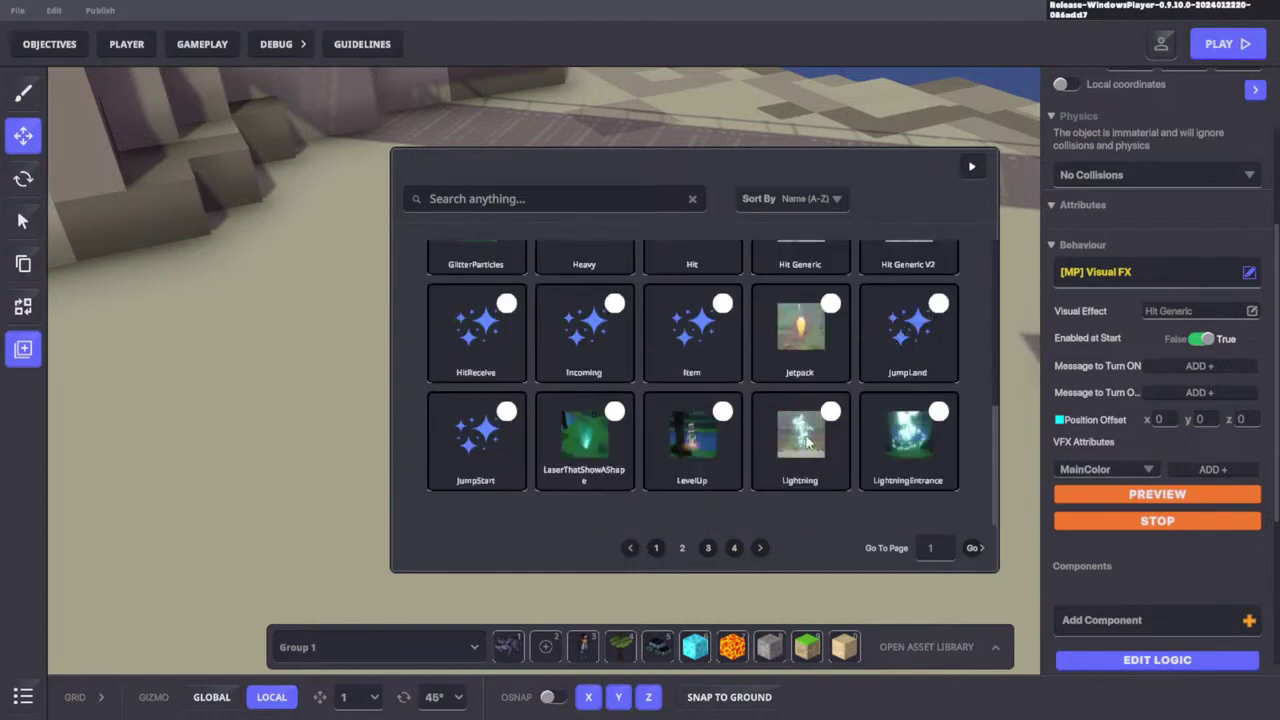
{"action": "left_click", "coordinate": [928, 452]}
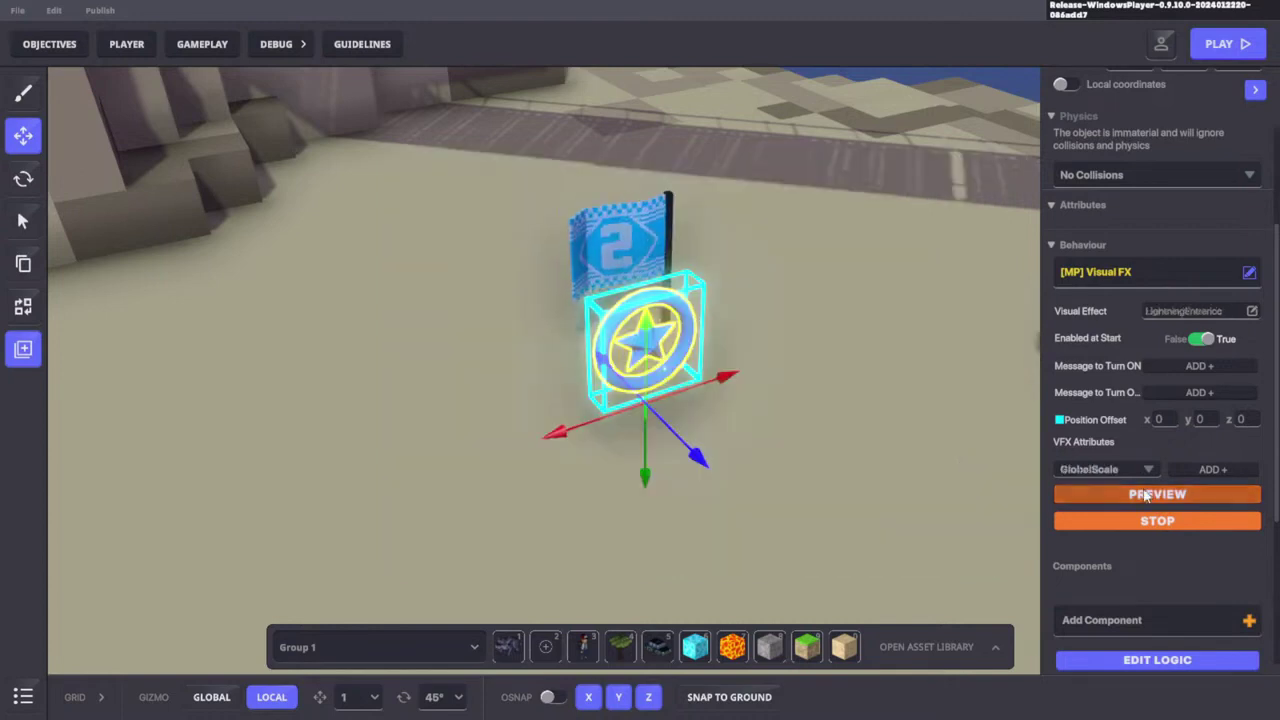
{"action": "scroll", "coordinate": [786, 432], "scroll_direction": "down", "scroll_amount": 2}
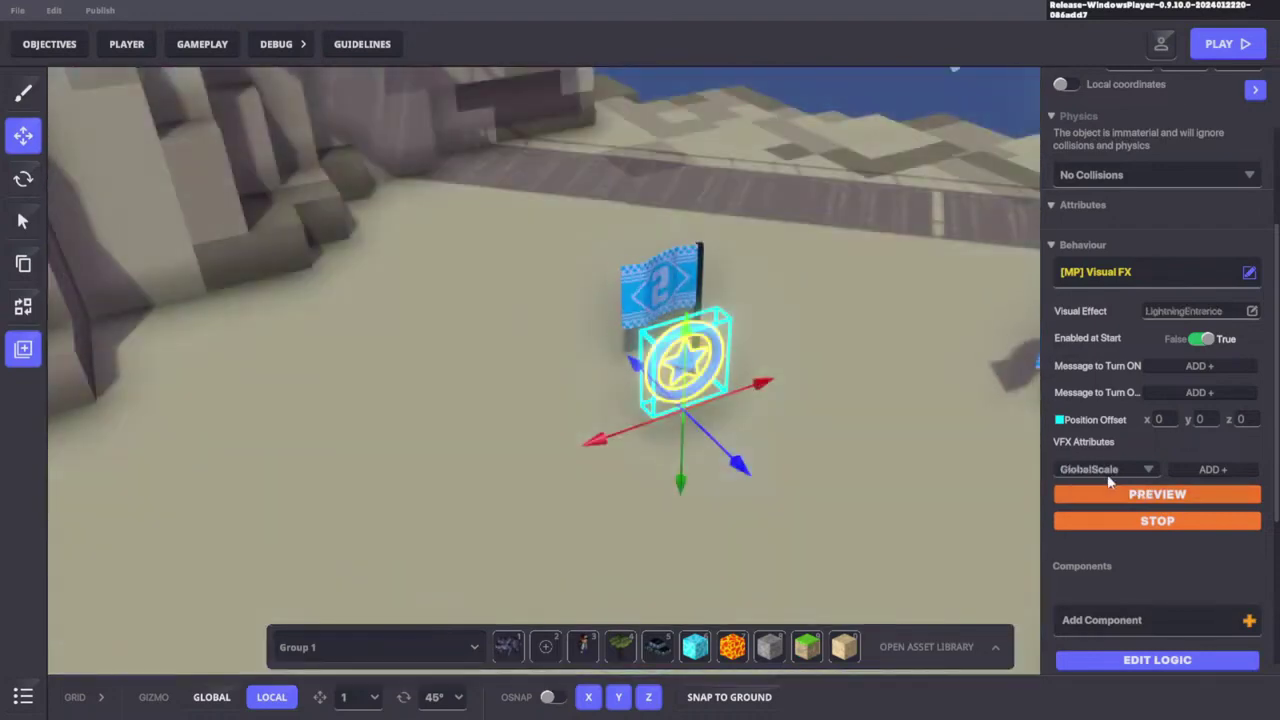
Add the GlobalScale attribute to the LightningEntrance effect and preview it at scales 2 and 0.5
{"action": "left_click", "coordinate": [1205, 474]}
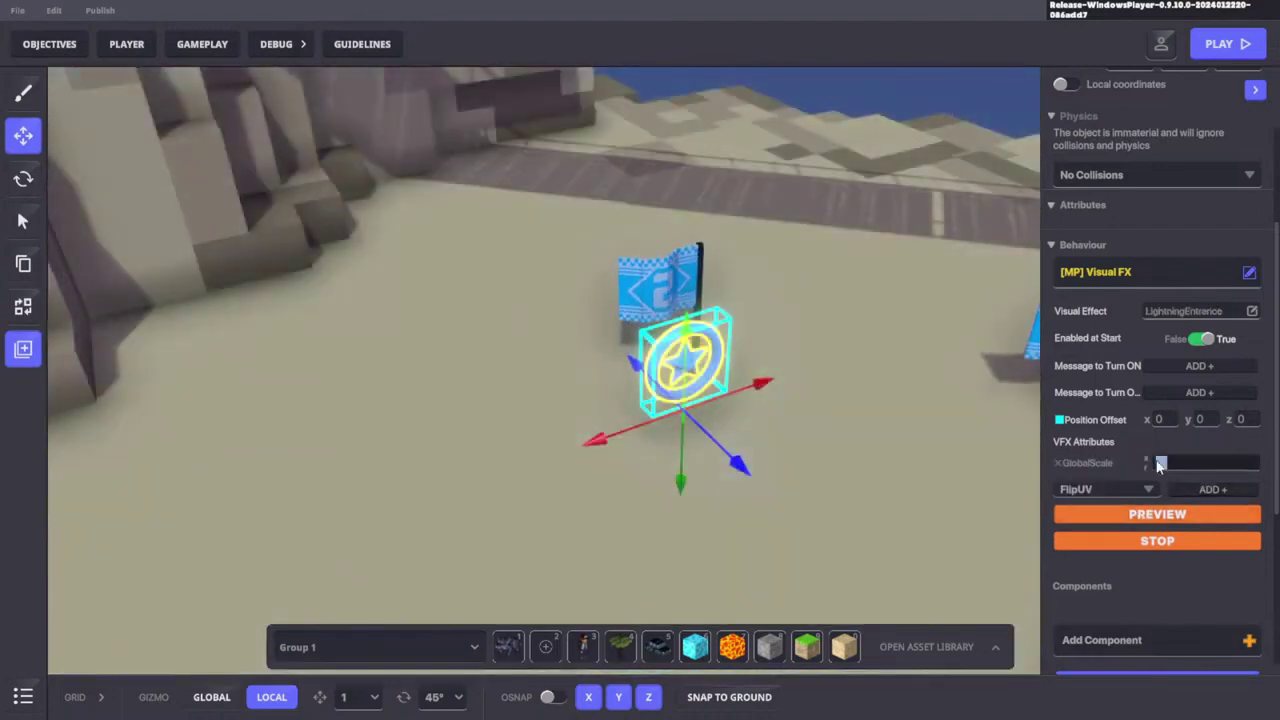
{"action": "left_click", "coordinate": [1185, 516]}
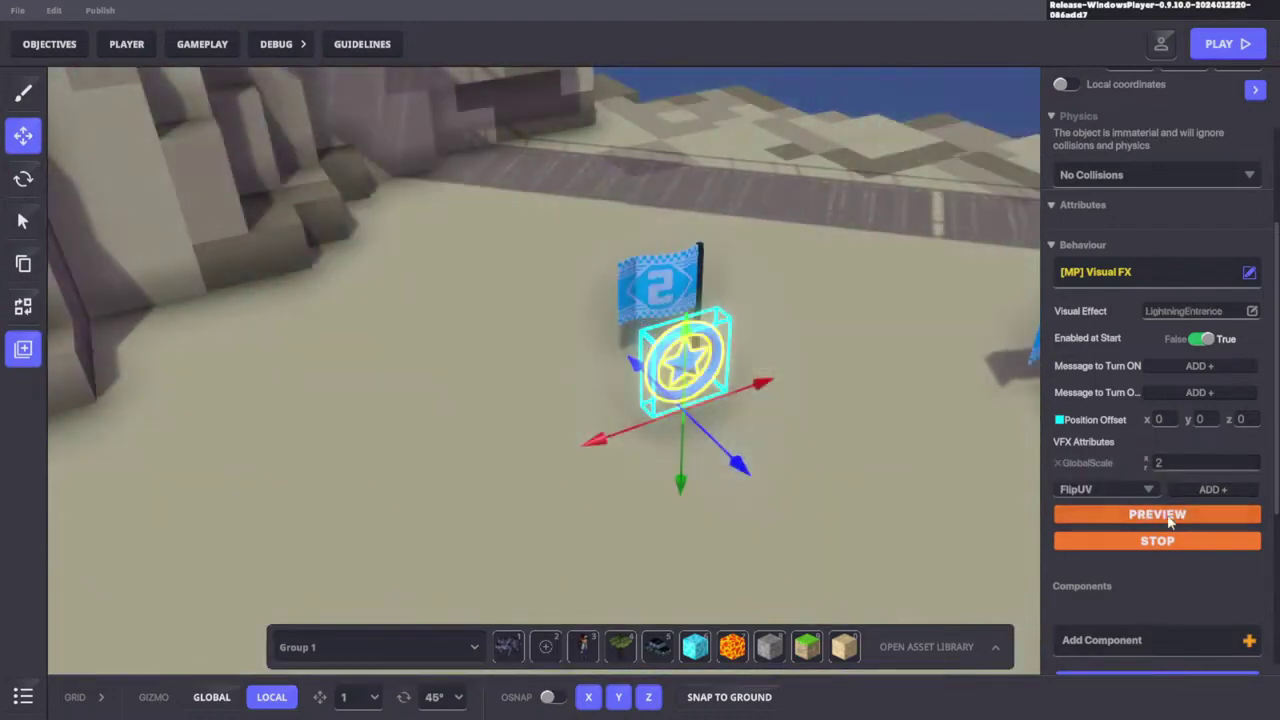
{"action": "left_click", "coordinate": [1172, 462]}
{"action": "type", "text": "."}
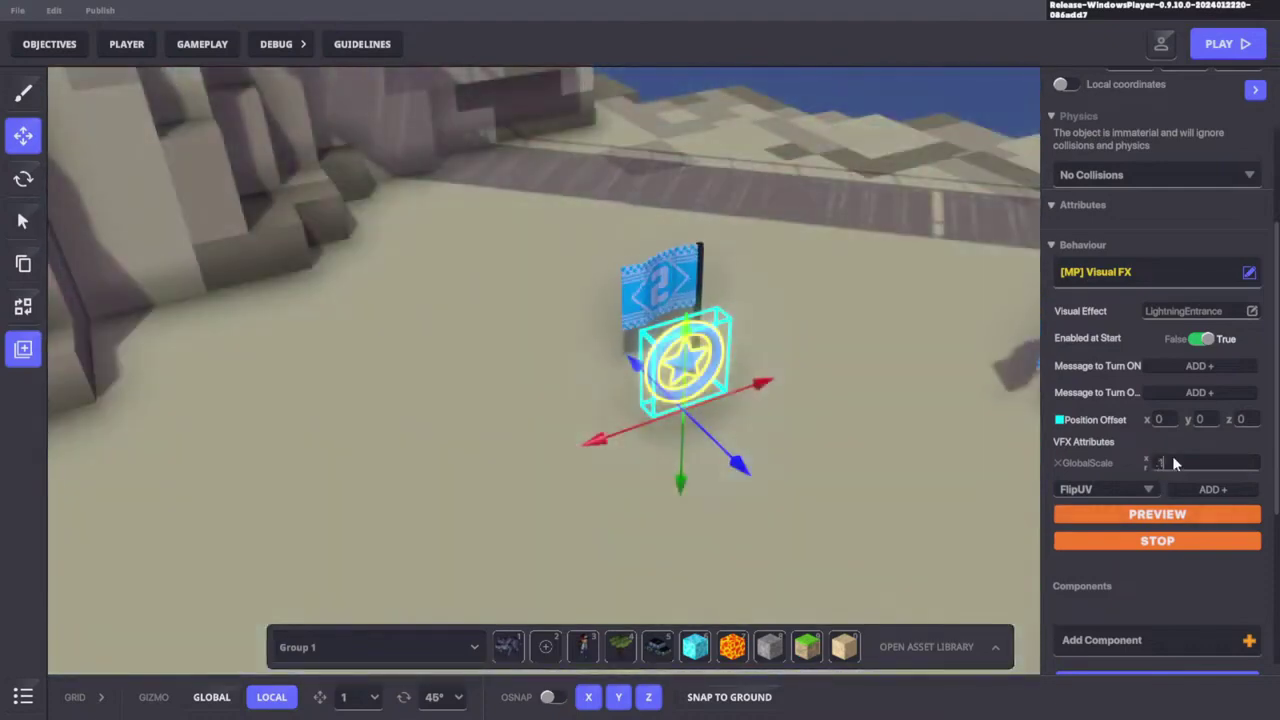
{"action": "type", "text": "0.5"}
{"action": "left_click", "coordinate": [1166, 515]}
Preview the LightningEntrance effect at a GlobalScale of 0.1, and reduce the scale to 0.05
{"action": "left_click", "coordinate": [1181, 462]}
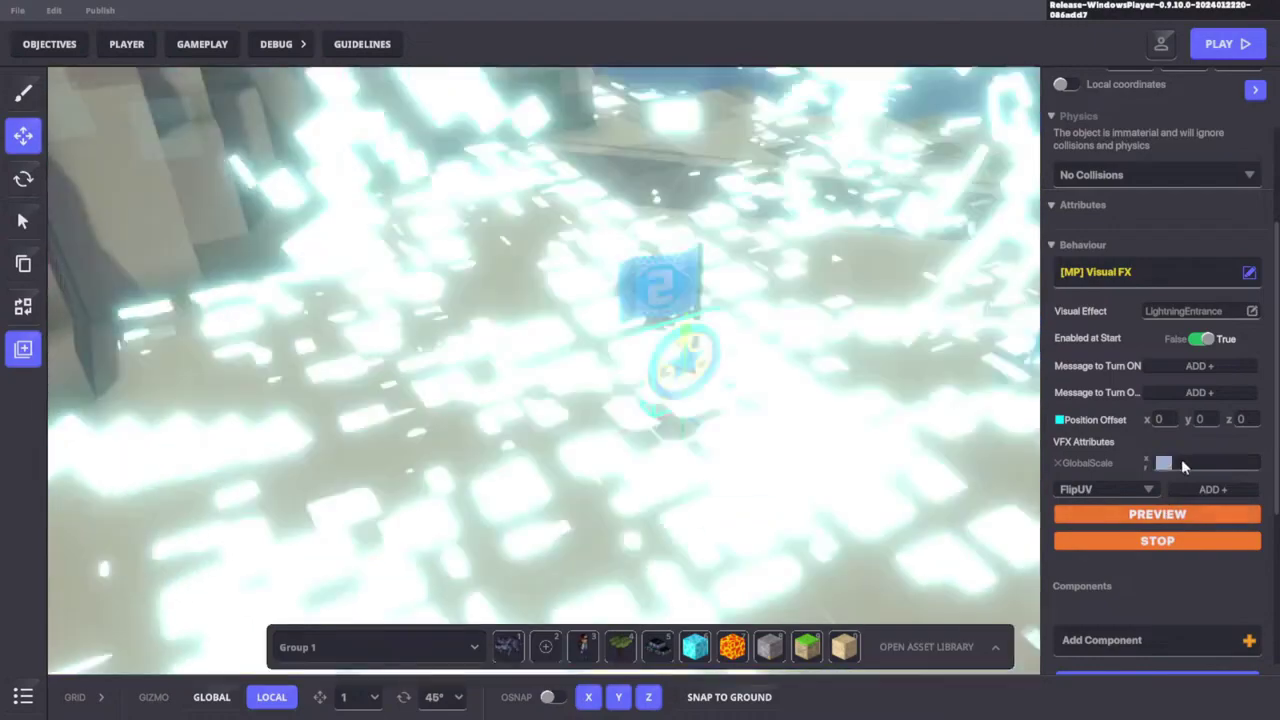
{"action": "type", "text": "0.1"}
{"action": "left_click", "coordinate": [1172, 514]}
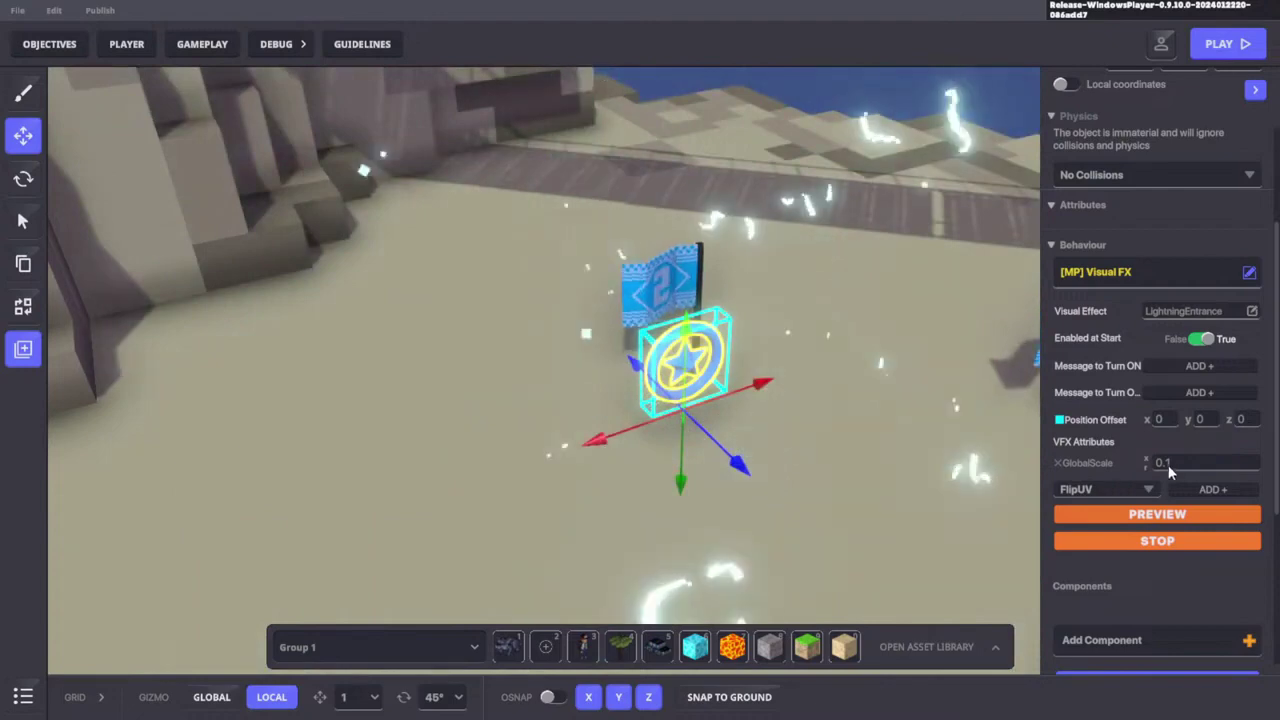
{"action": "left_click", "coordinate": [1181, 462]}
{"action": "type", "text": "0.0"}
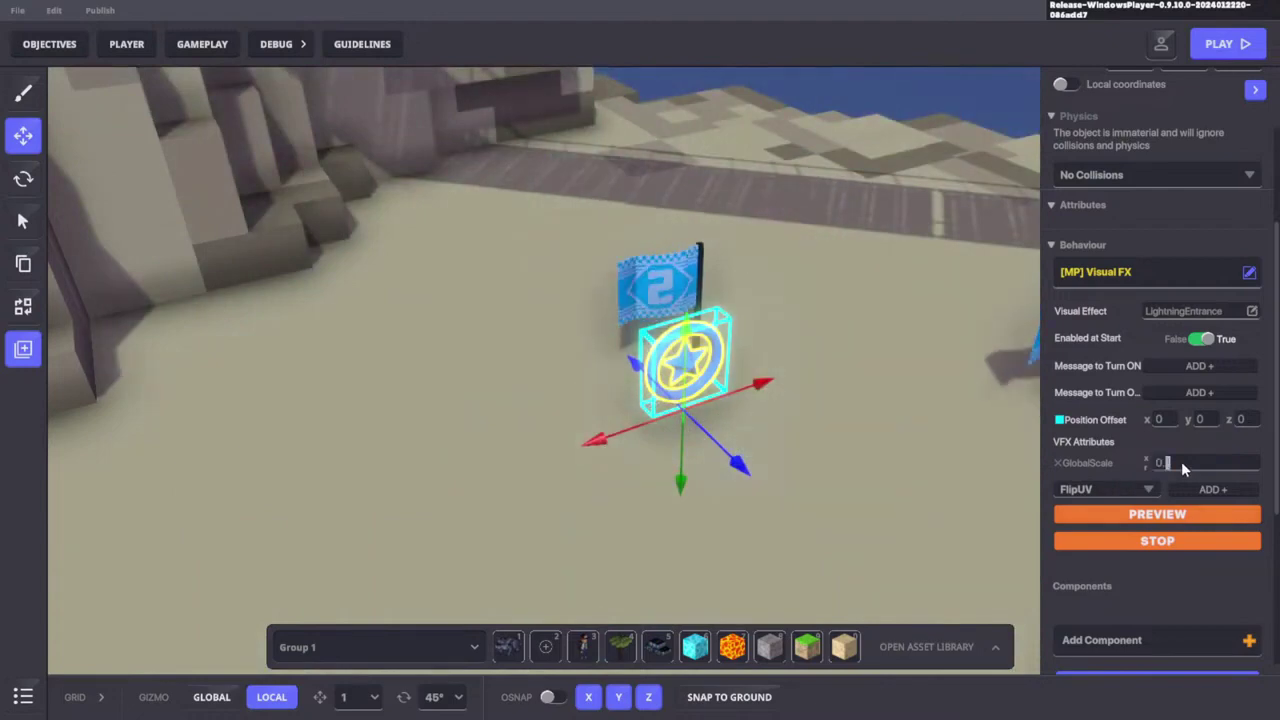
{"action": "type", "text": "5"}
{"action": "key", "text": "Return"}
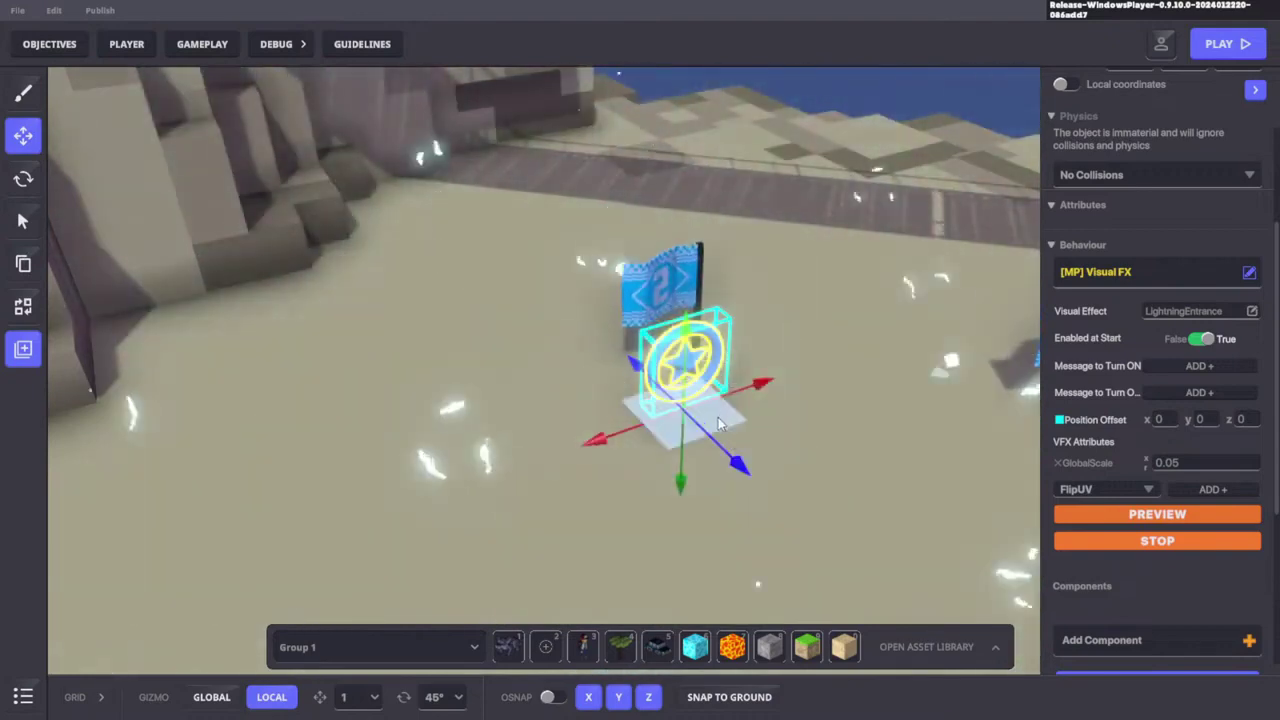
Move the VFX Asset away from the flag and review the flag's behaviour, Checkpoint and Indicator settings
{"action": "left_click_drag", "start_coordinate": [718, 424], "coordinate": [832, 357]}
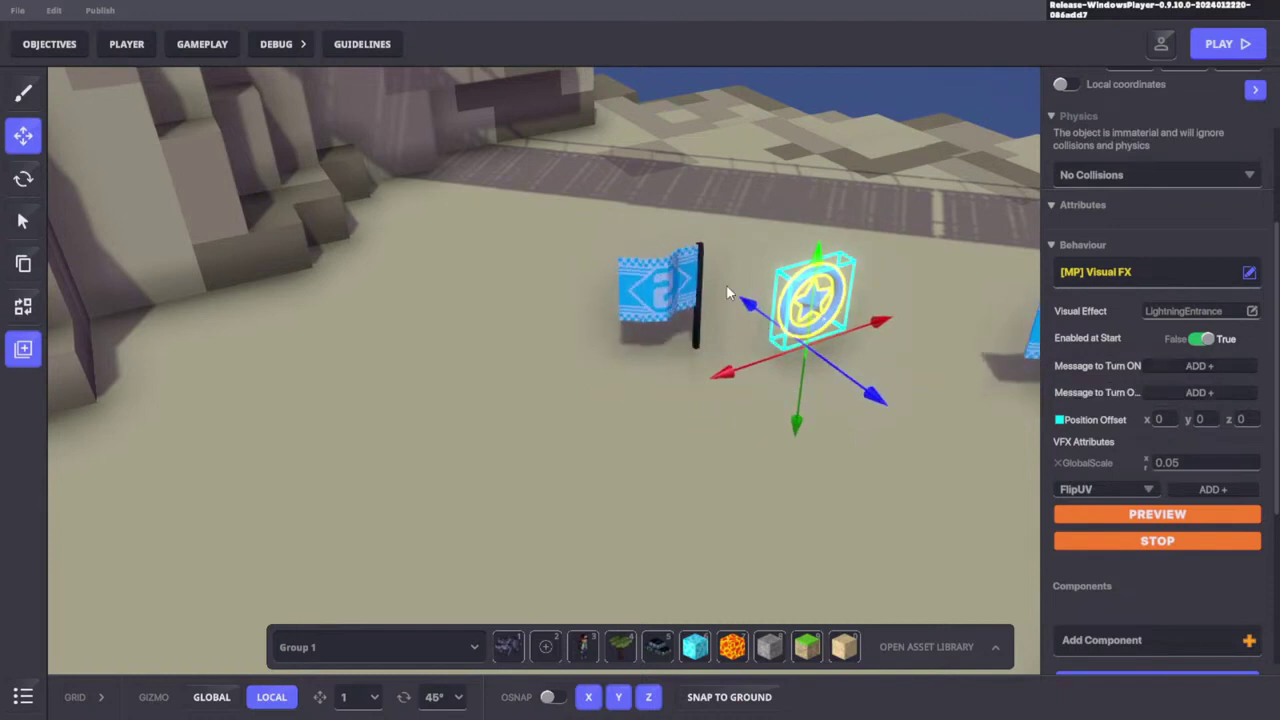
{"action": "left_click", "coordinate": [660, 275]}
{"action": "scroll", "coordinate": [1150, 395], "scroll_direction": "down", "scroll_amount": 5}
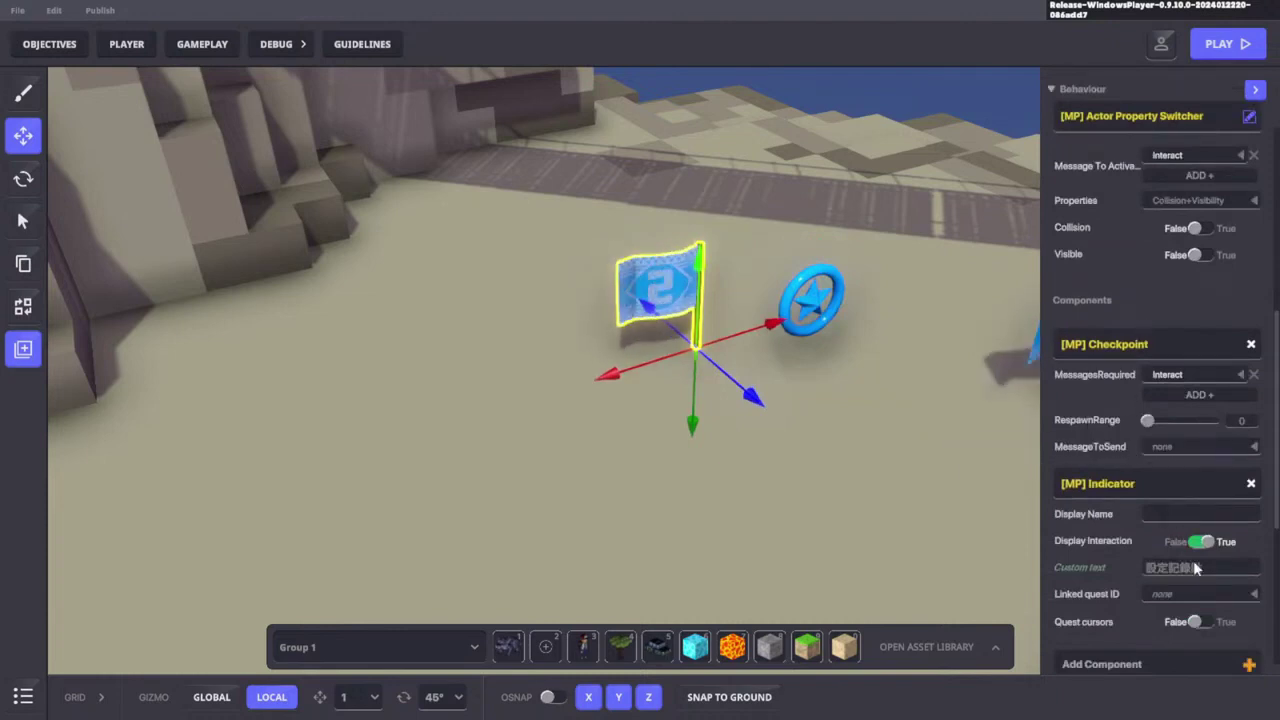
{"action": "scroll", "coordinate": [1160, 622], "scroll_direction": "down", "scroll_amount": 2}
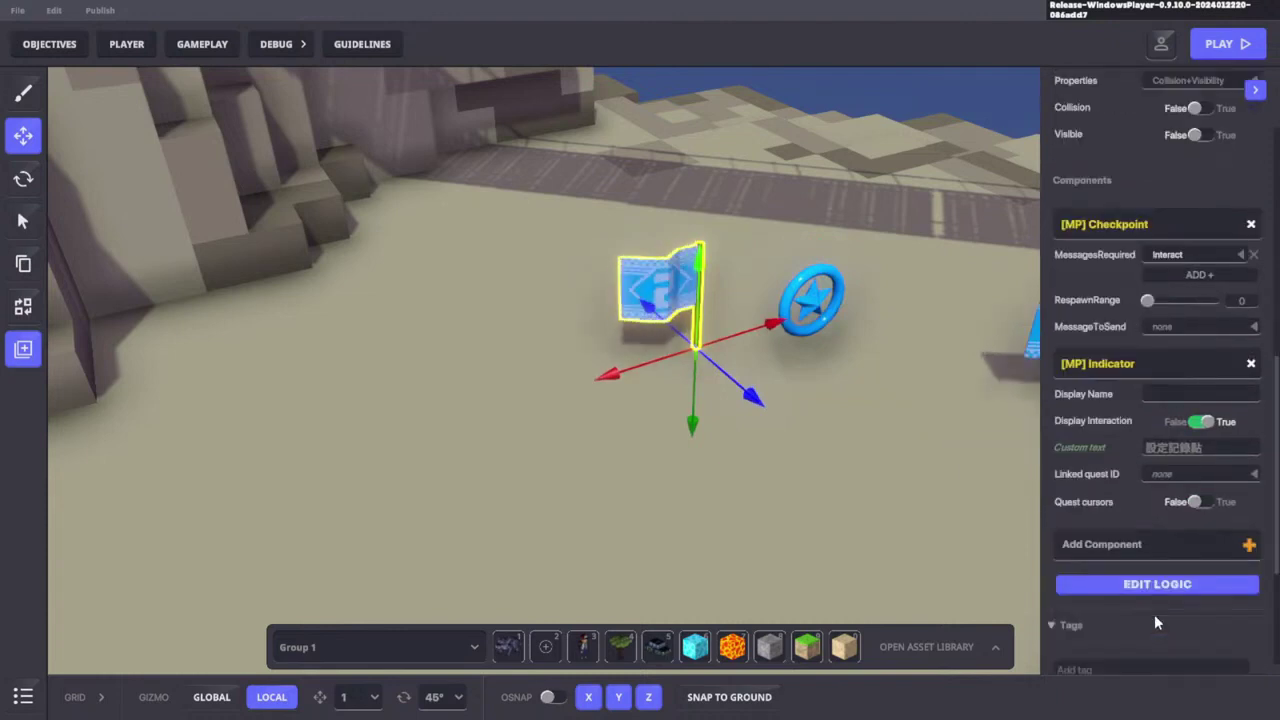
Move the VFX Asset back onto the flag and set its Message to Turn ON to Interact
{"action": "left_click", "coordinate": [808, 298]}
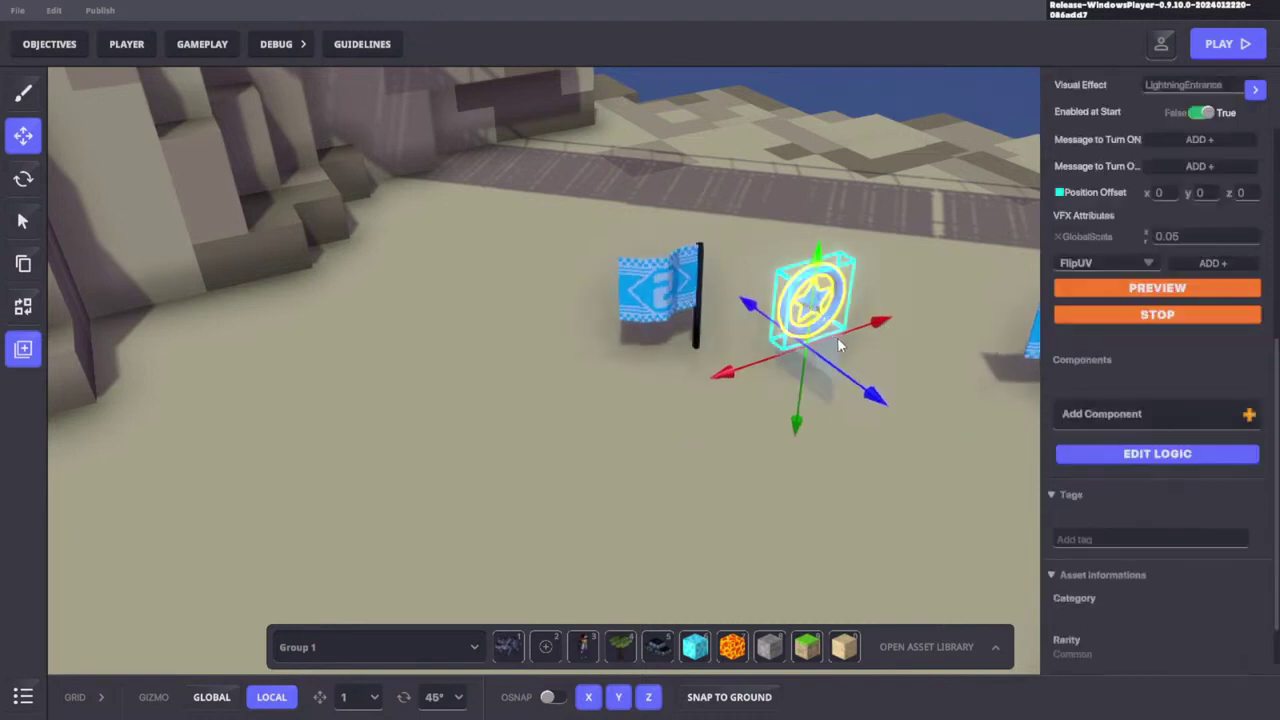
{"action": "left_click_drag", "start_coordinate": [838, 362], "coordinate": [731, 363]}
{"action": "scroll", "coordinate": [1164, 341], "scroll_direction": "up", "scroll_amount": 3}
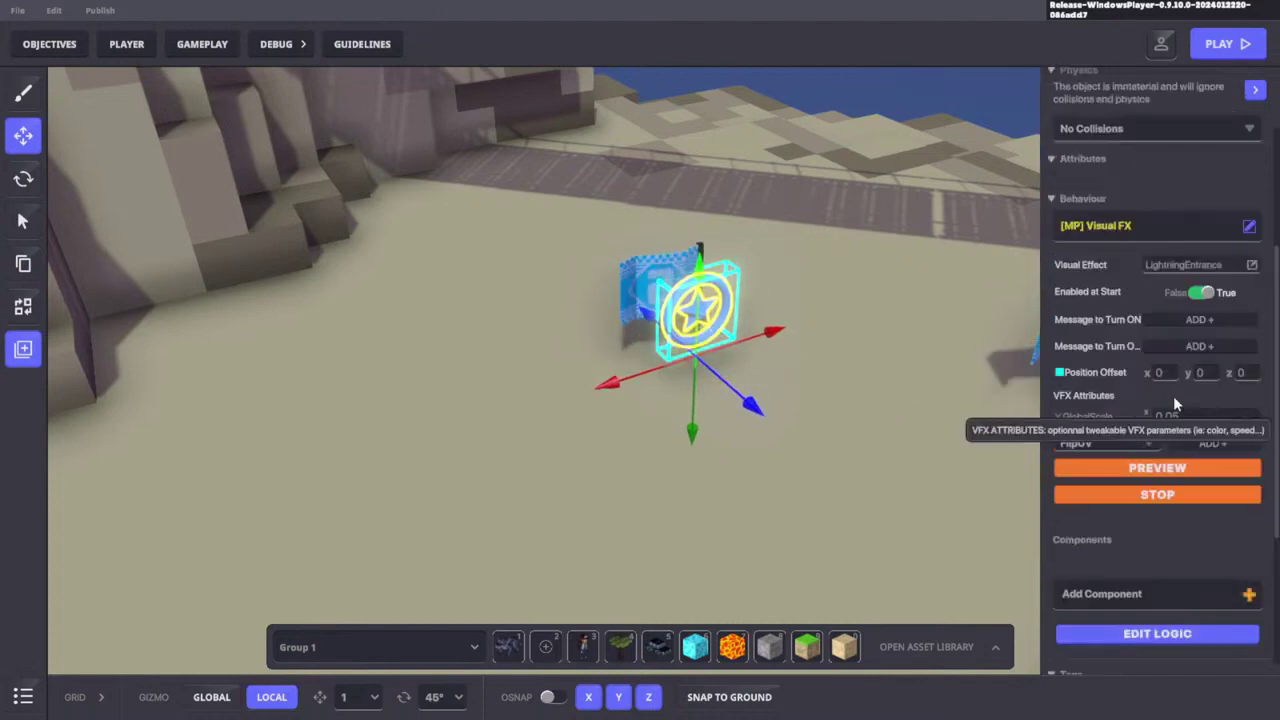
{"action": "left_click", "coordinate": [1178, 322]}
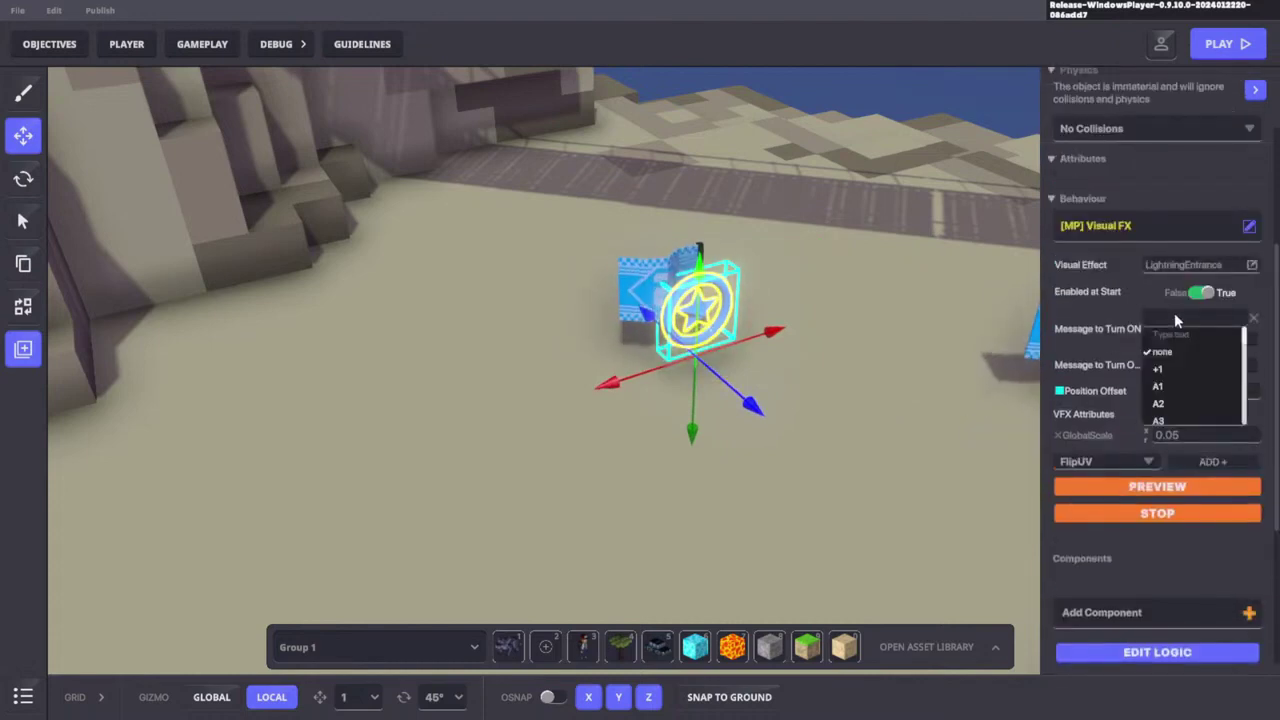
{"action": "type", "text": "Int"}
{"action": "left_click", "coordinate": [1188, 387]}
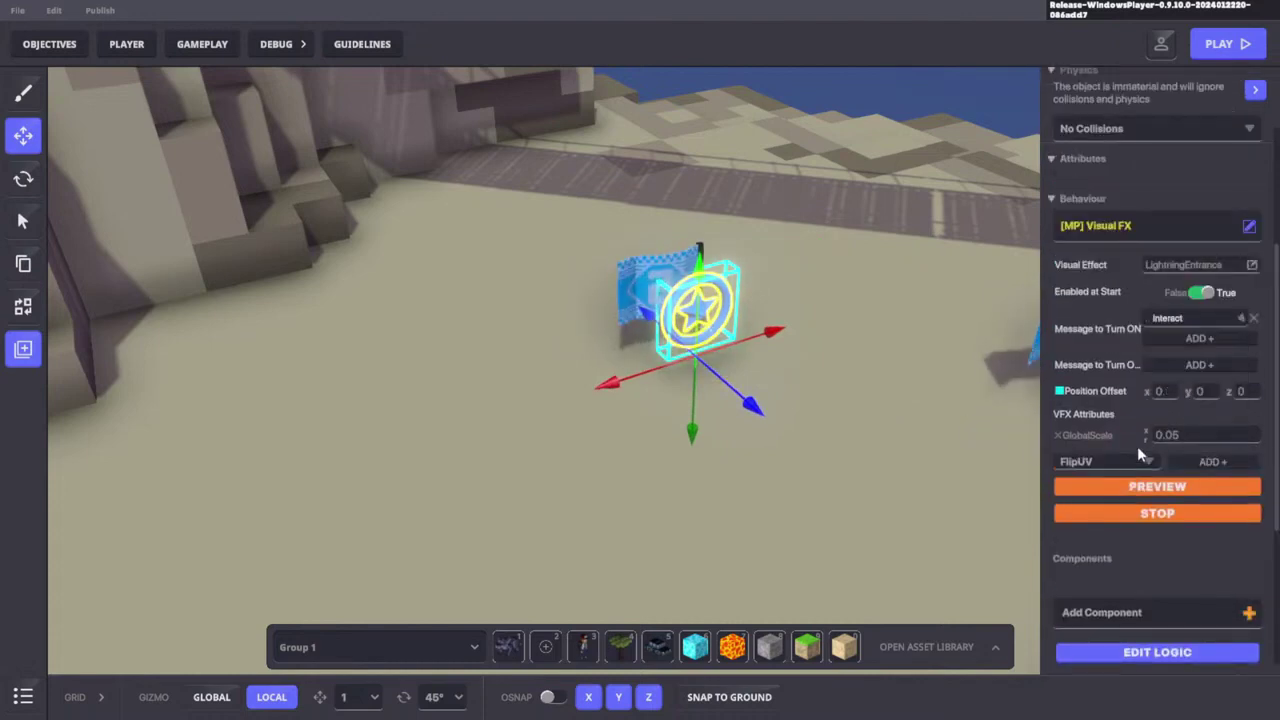
Playtest the visual effect at the flag, return to the editor, and select the VFX Asset
{"action": "key", "text": "ctrl+p"}
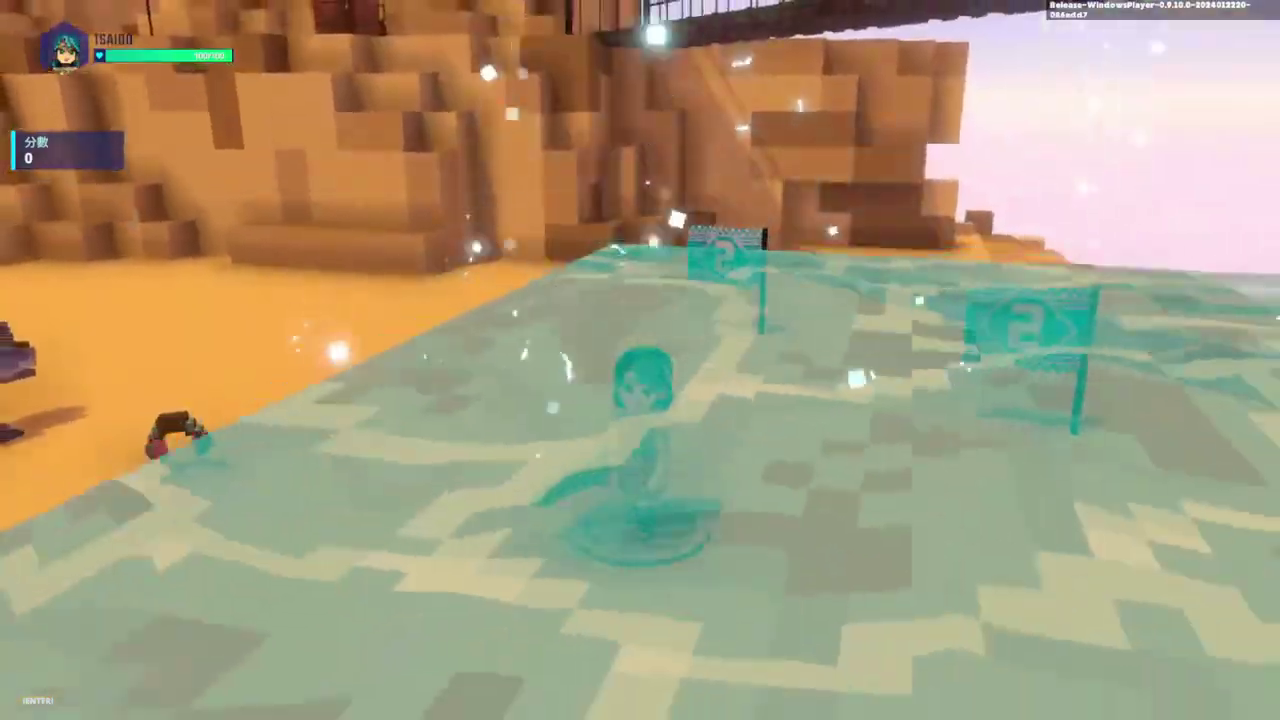
{"action": "key", "text": "ctrl+p"}
{"action": "left_click", "coordinate": [700, 305]}
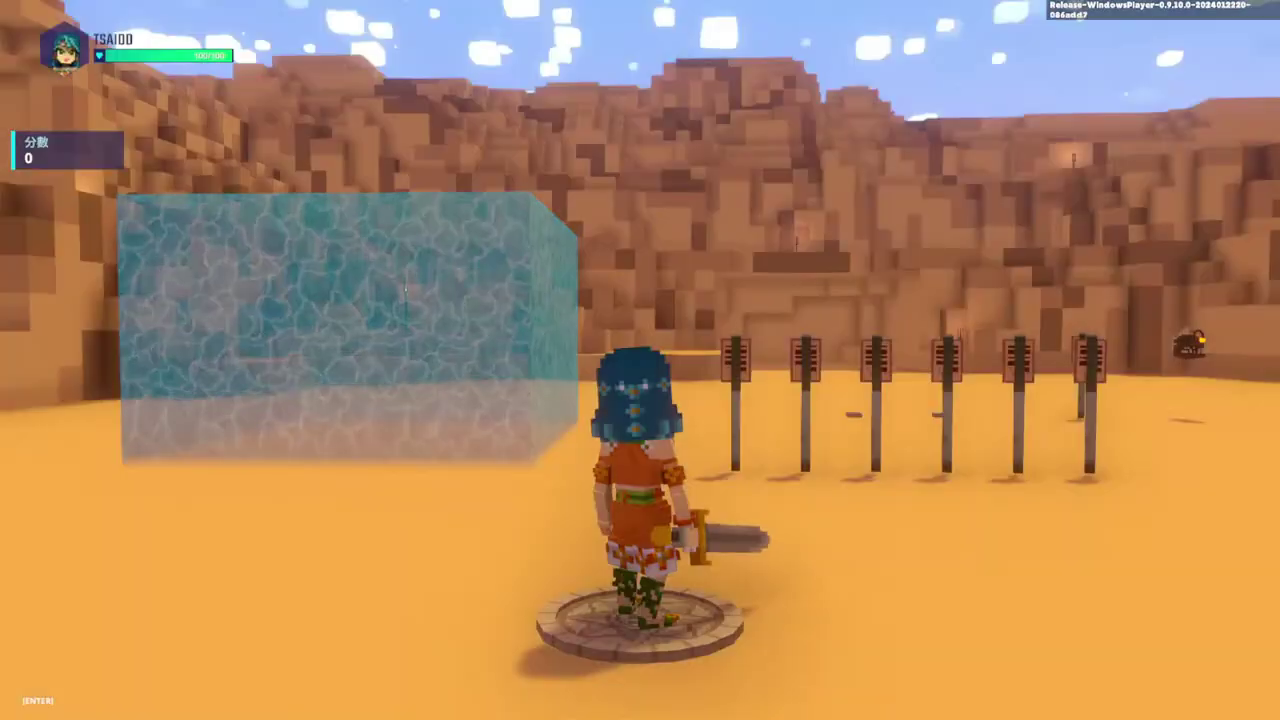
Playtest setting the checkpoint at the interact flag with its lightning effect, and return to the editor
{"action": "key", "text": "a"}
{"action": "key", "text": "s"}
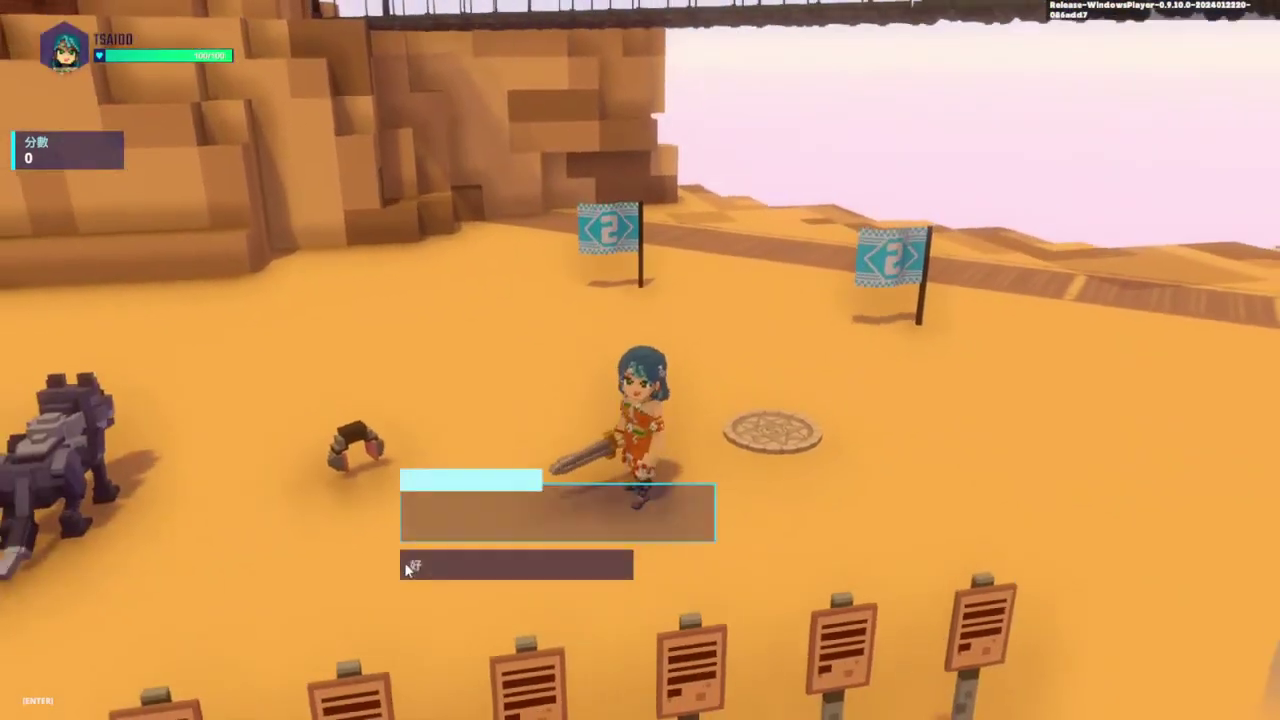
{"action": "left_click", "coordinate": [408, 570]}
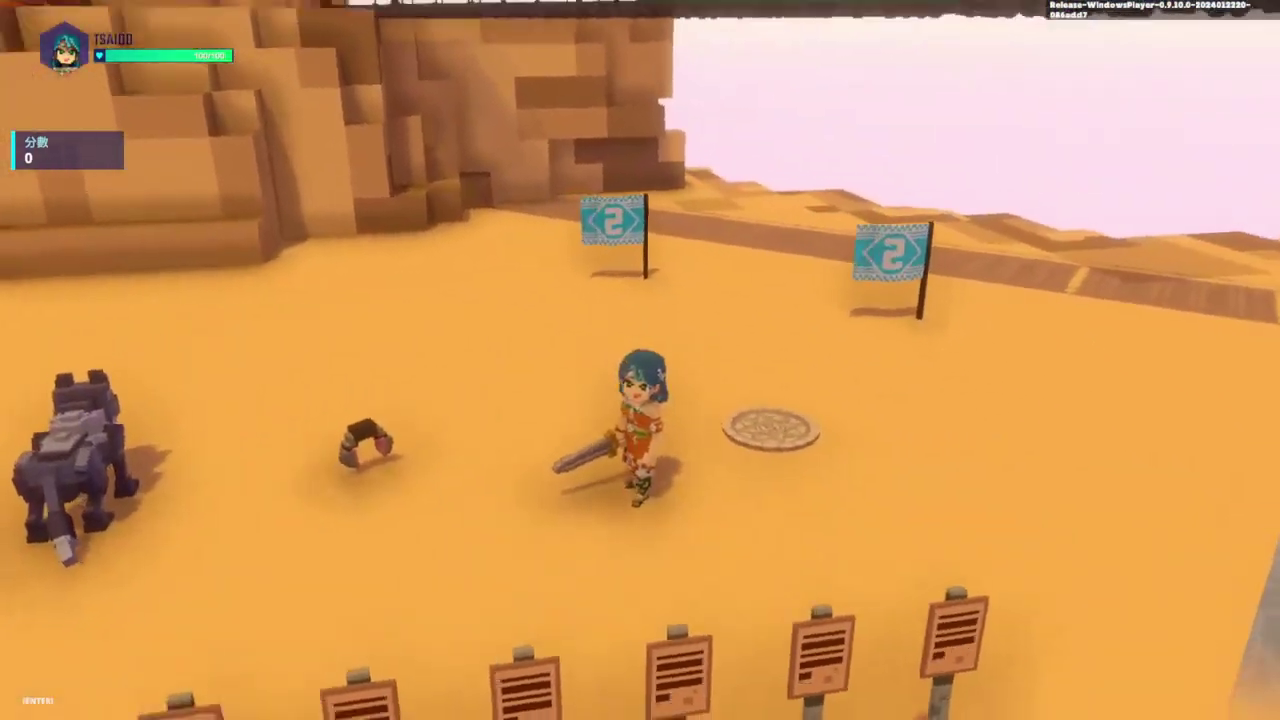
{"action": "scroll", "coordinate": [640, 360], "scroll_direction": "down", "scroll_amount": 4}
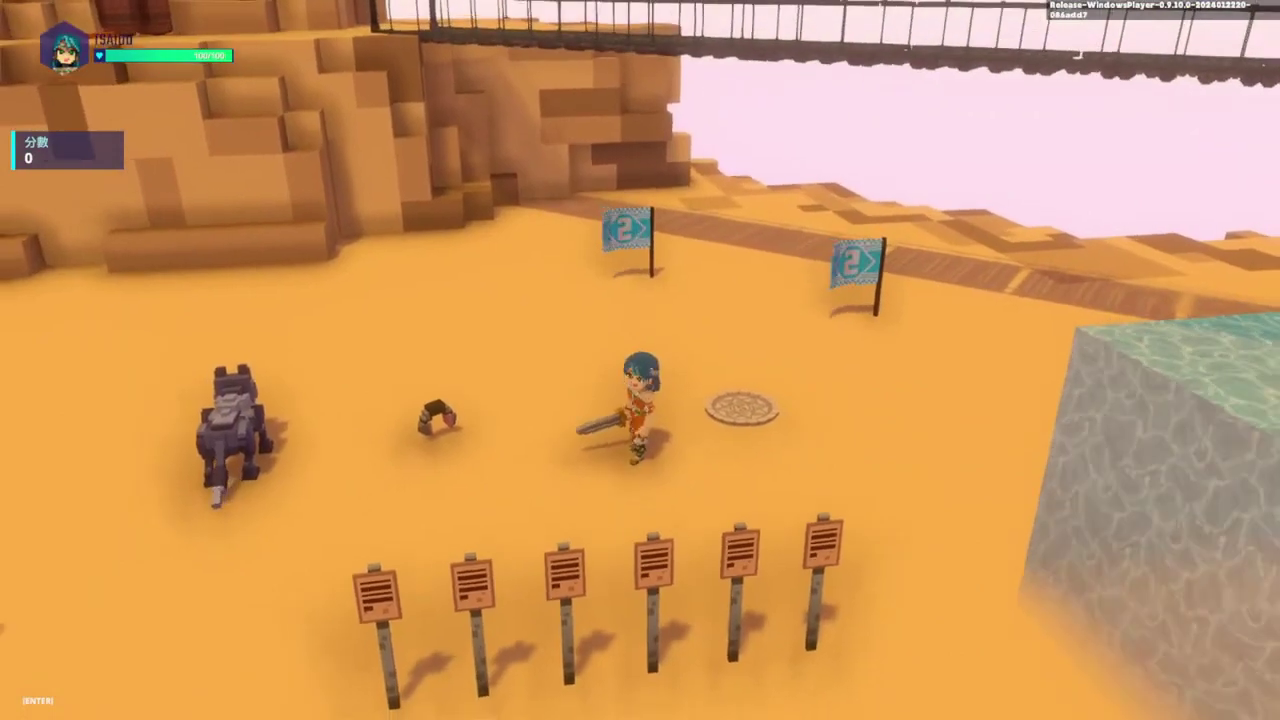
{"action": "key", "text": "w"}
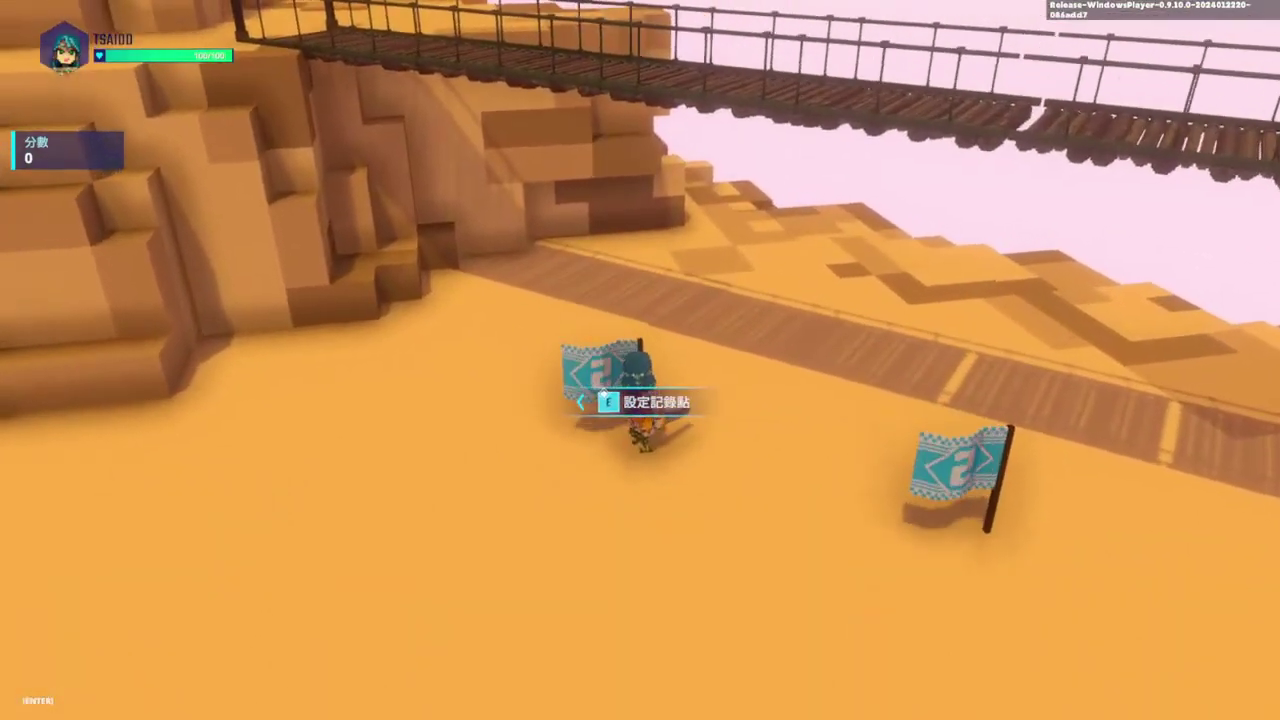
{"action": "key", "text": "e"}
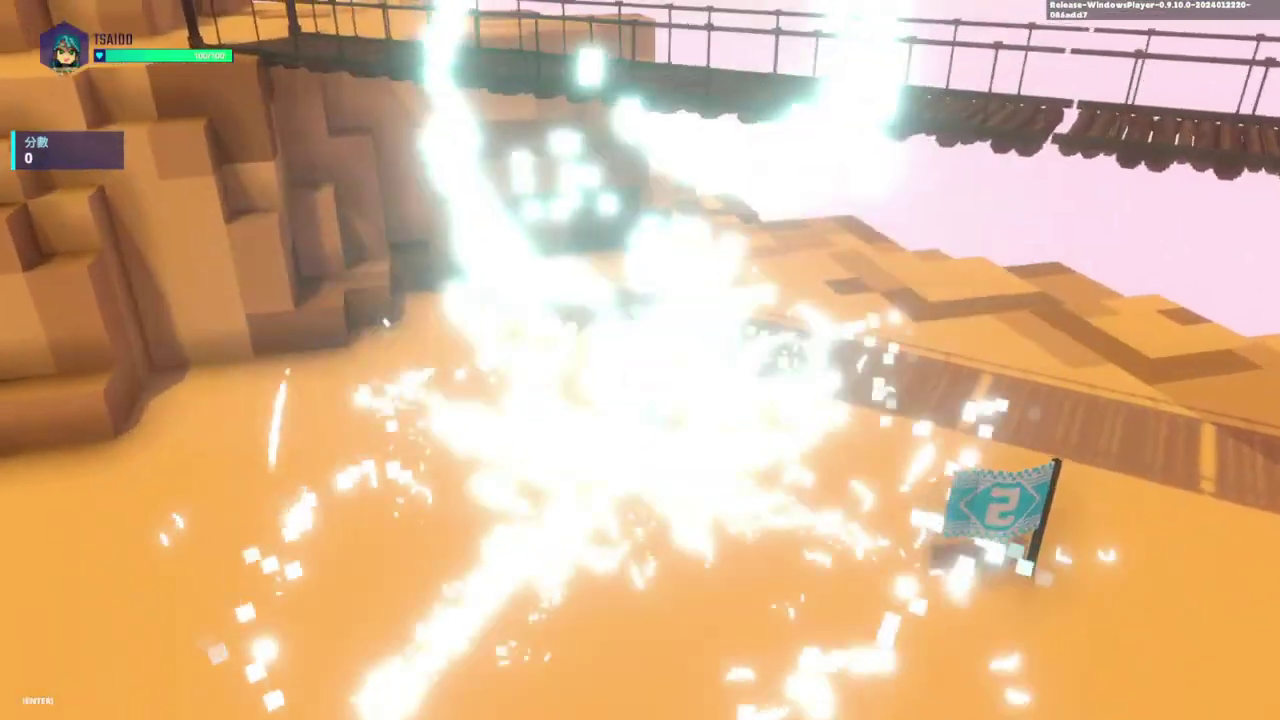
{"action": "key", "text": "w"}
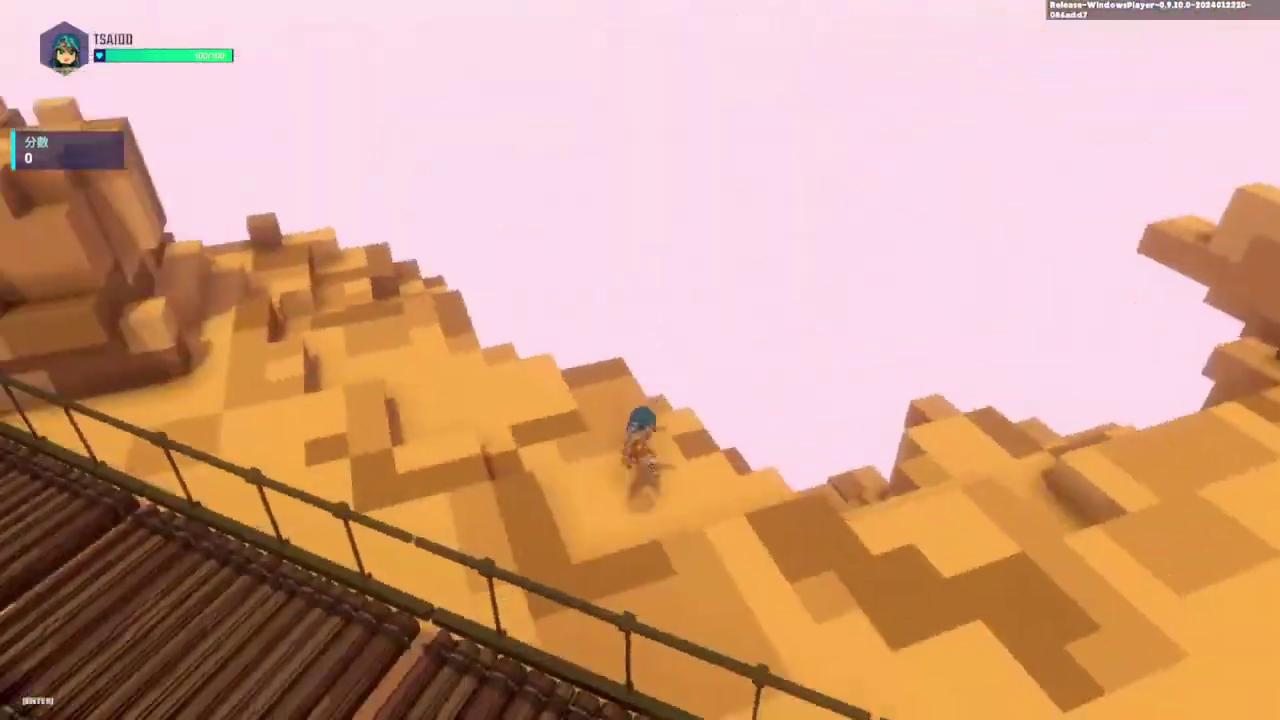
{"action": "key", "text": "ctrl+p"}
Review the interact flag's behaviour settings and the collectable flag's Collectable logic, including its Collect Message and broadcast options
{"action": "left_click", "coordinate": [650, 279]}
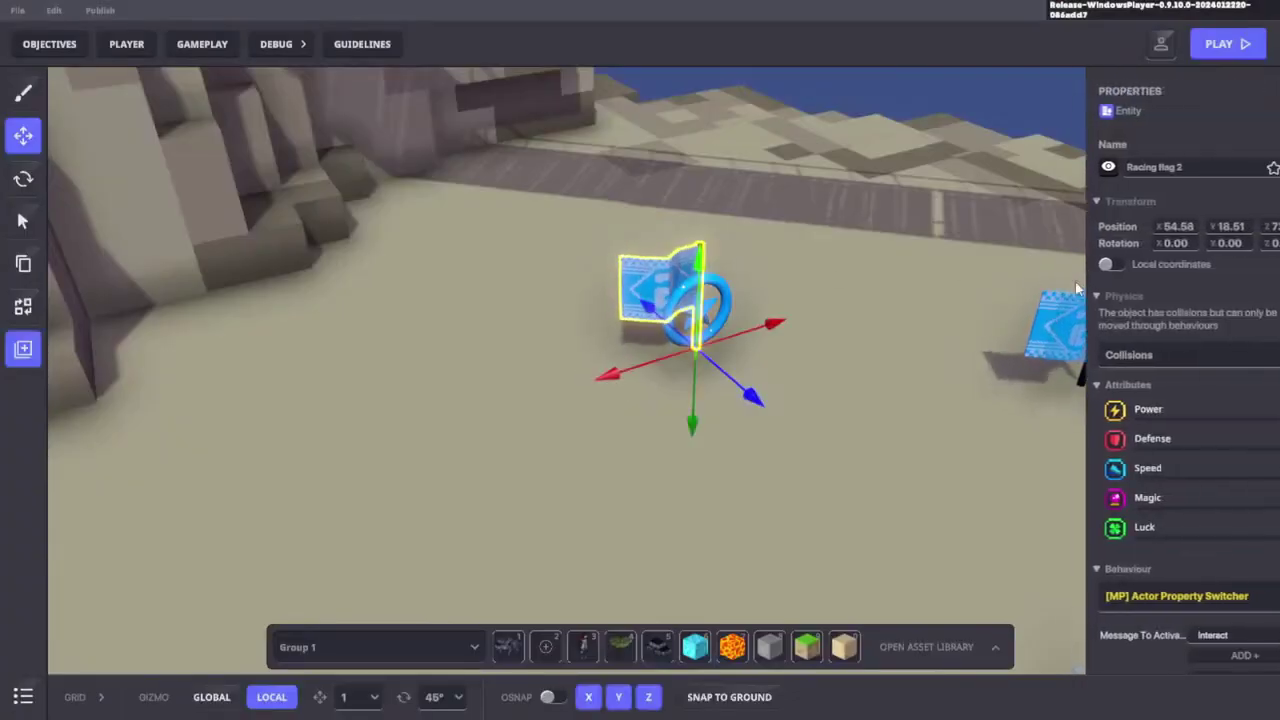
{"action": "scroll", "coordinate": [1144, 491], "scroll_direction": "down", "scroll_amount": 5}
{"action": "middle_click_drag", "start_coordinate": [836, 421], "coordinate": [786, 420]}
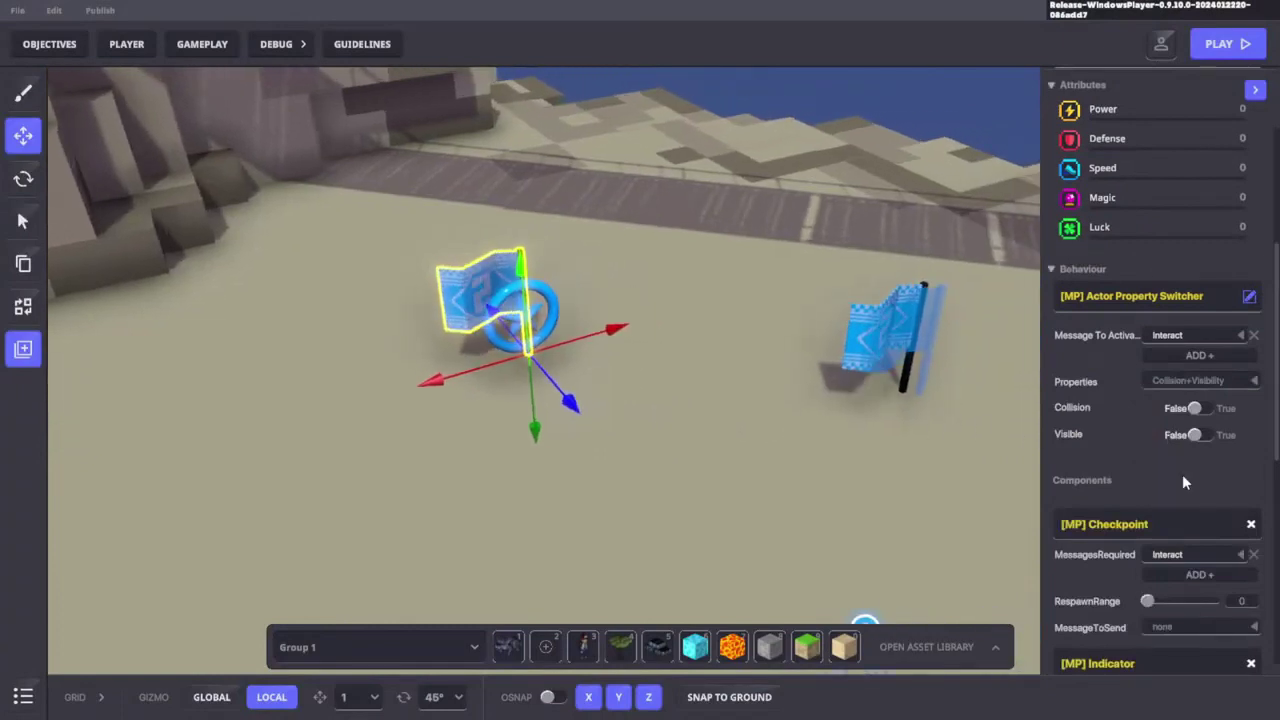
{"action": "left_click", "coordinate": [840, 325]}
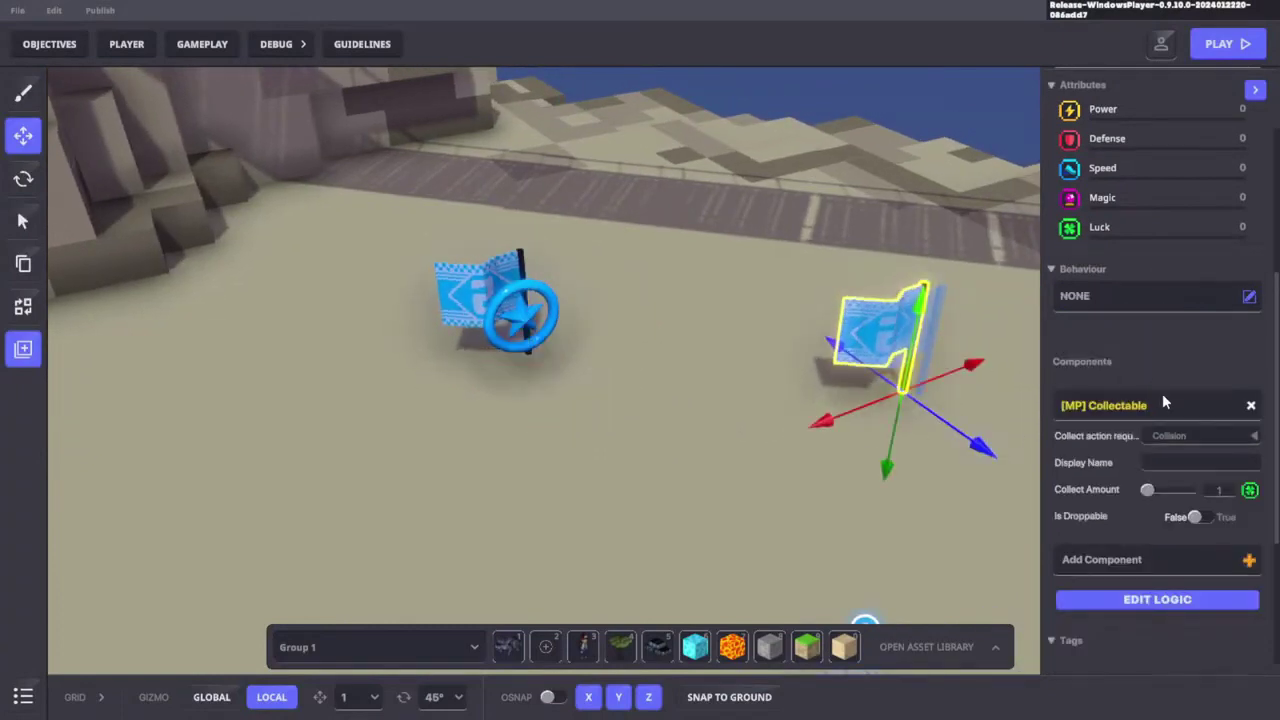
{"action": "scroll", "coordinate": [1165, 400], "scroll_direction": "down", "scroll_amount": 3}
{"action": "left_click", "coordinate": [1184, 422]}
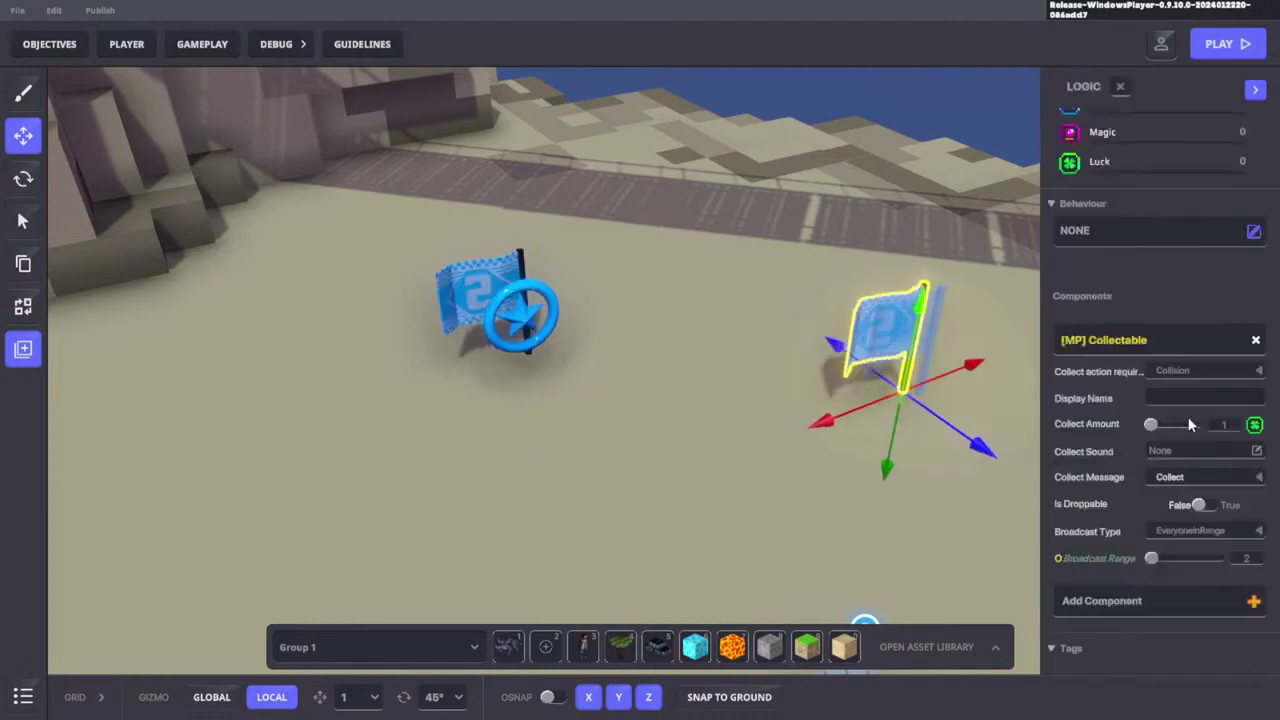
{"action": "scroll", "coordinate": [1171, 434], "scroll_direction": "down", "scroll_amount": 2}
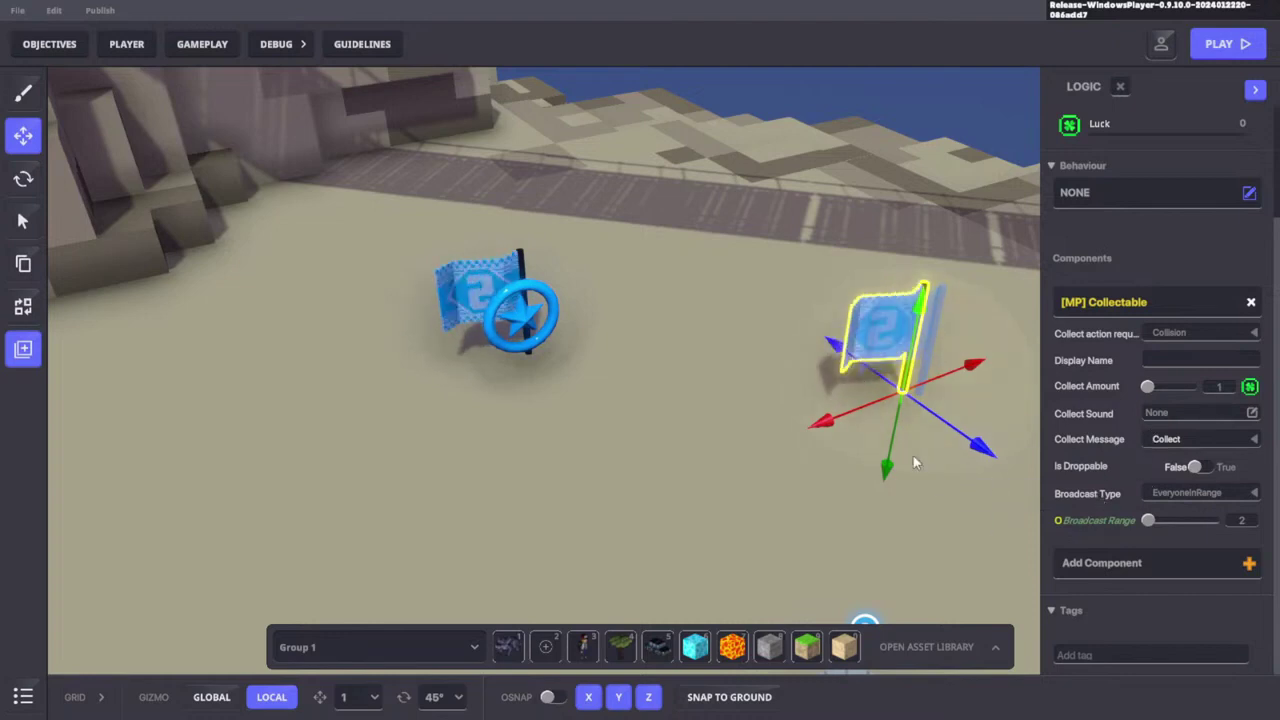
Duplicate the VFX Asset onto the collectable flag and check that flag's Collectable logic settings
{"action": "left_click", "coordinate": [556, 325]}
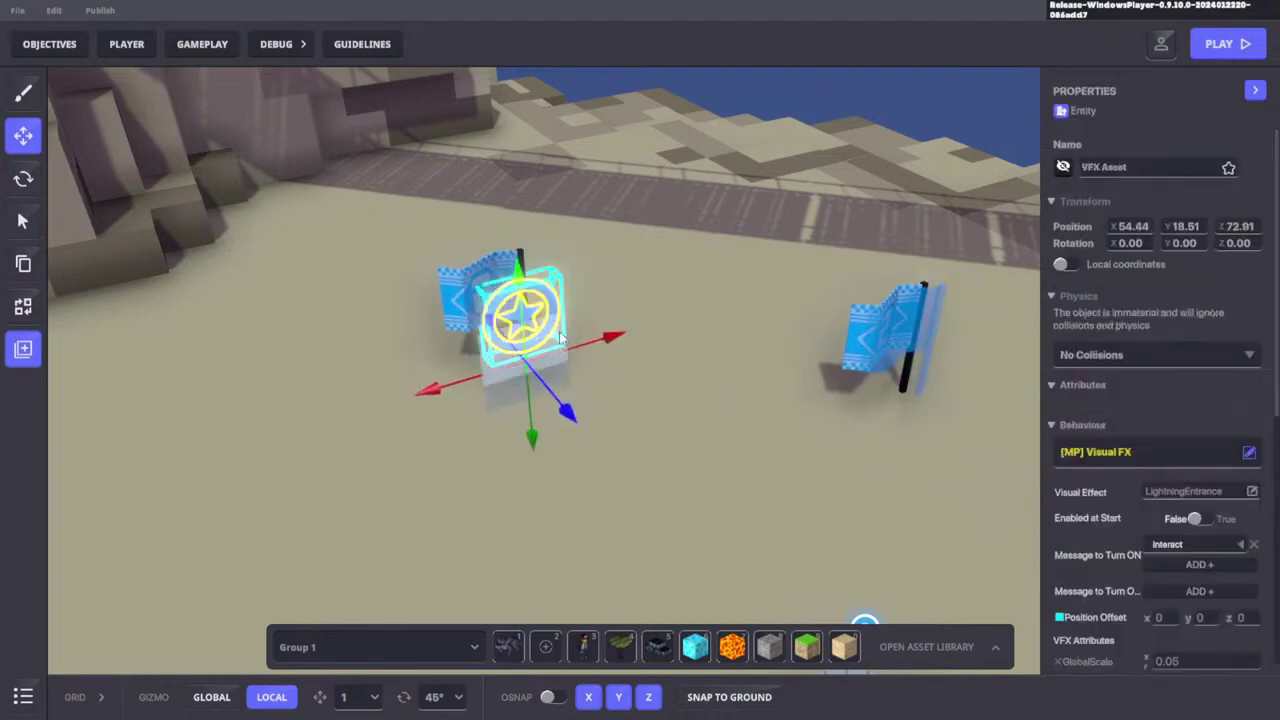
{"action": "left_click_drag", "start_coordinate": [560, 328], "coordinate": [945, 403]}
{"action": "left_click", "coordinate": [859, 336]}
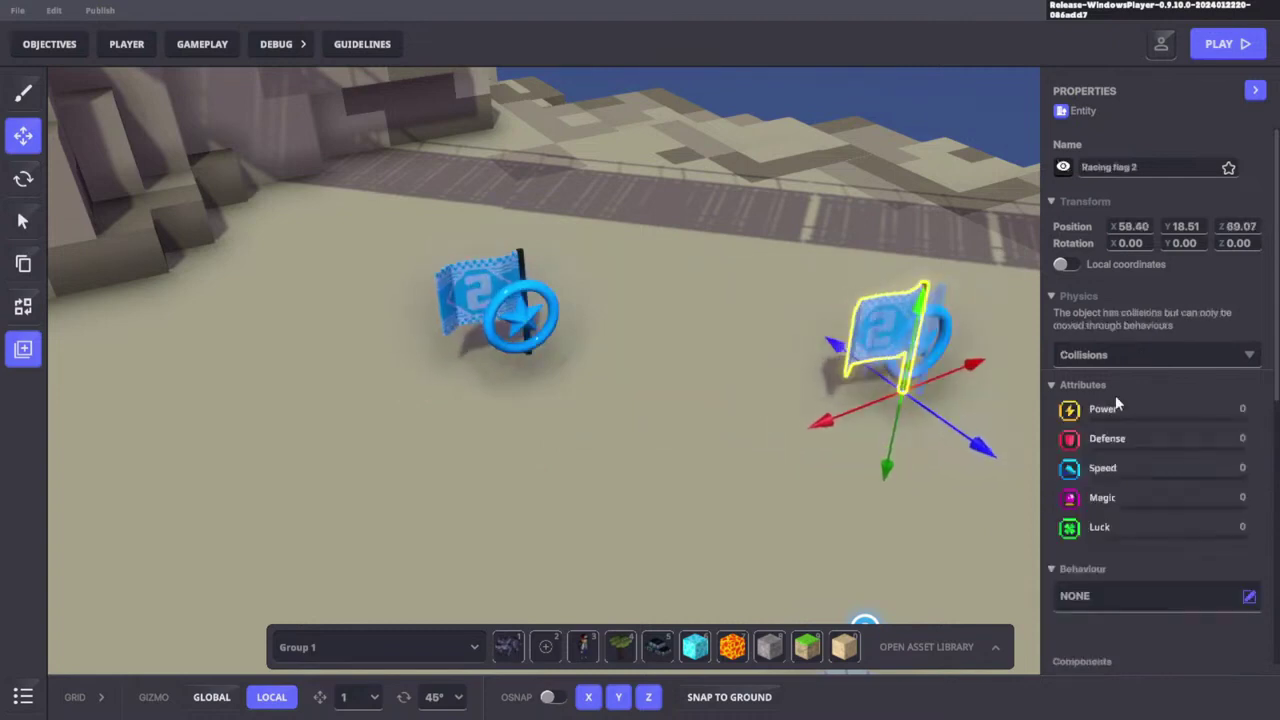
{"action": "scroll", "coordinate": [1164, 464], "scroll_direction": "down", "scroll_amount": 5}
{"action": "left_click", "coordinate": [1195, 590]}
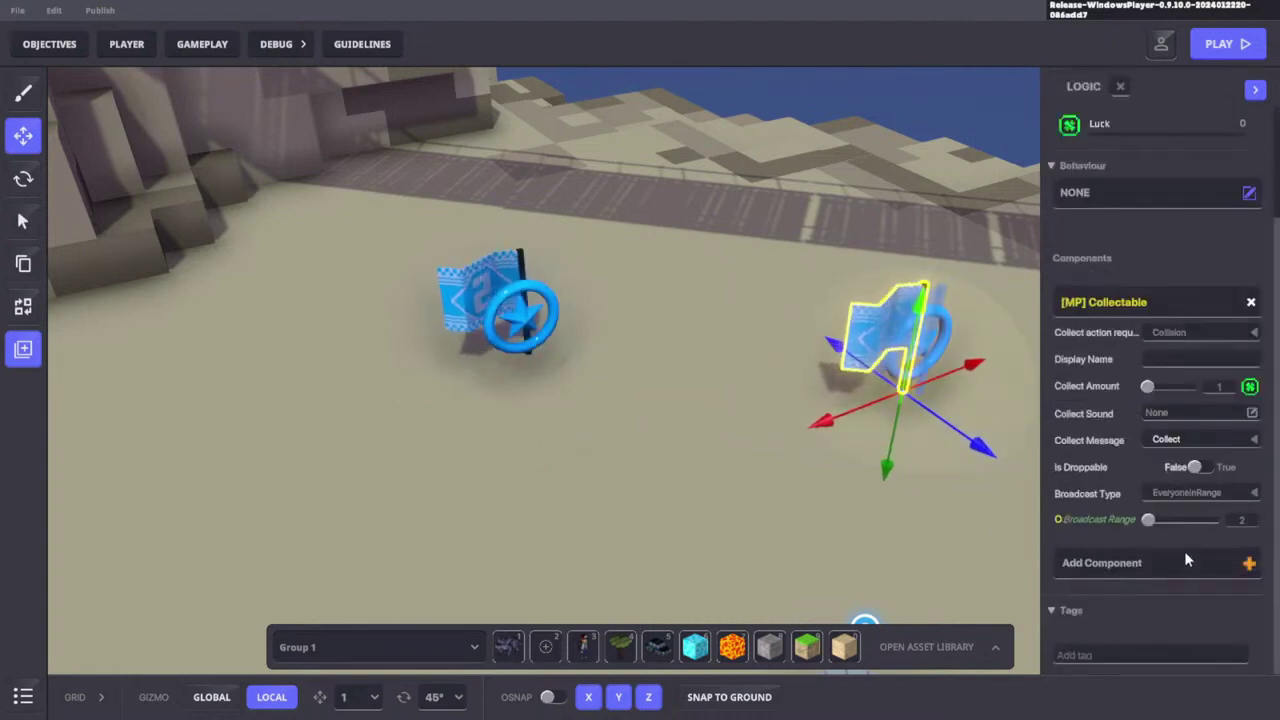
{"action": "left_click", "coordinate": [793, 467]}
Set the Message to Turn ON of the VFX Asset at the collectable flag to Collect
{"action": "left_click", "coordinate": [949, 343]}
{"action": "scroll", "coordinate": [1166, 447], "scroll_direction": "down", "scroll_amount": 3}
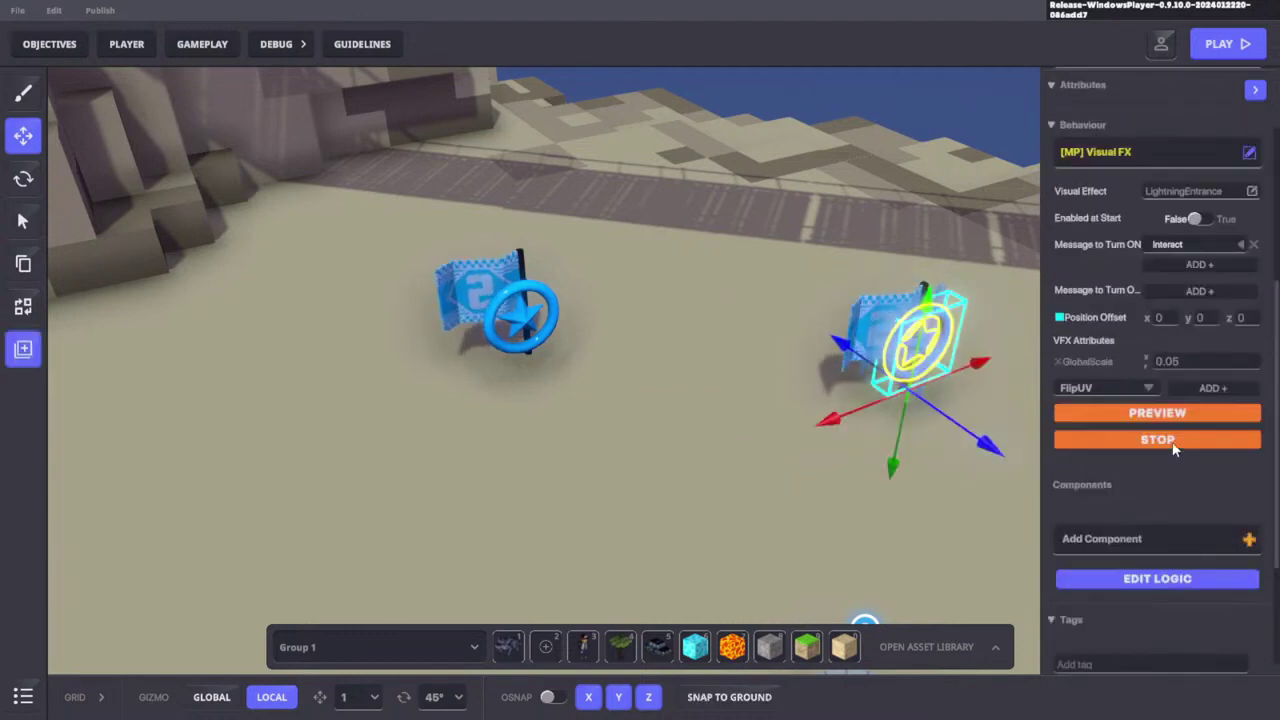
{"action": "left_click", "coordinate": [1183, 240]}
{"action": "type", "text": "c"}
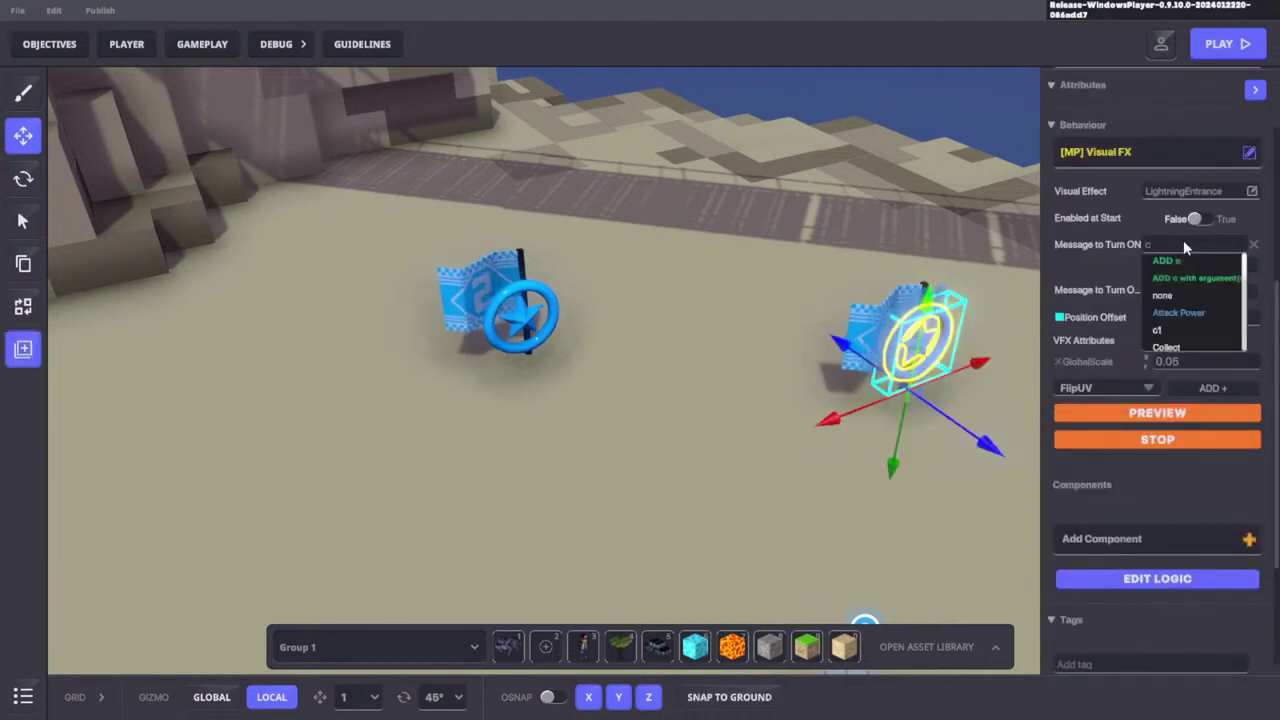
{"action": "type", "text": "oll"}
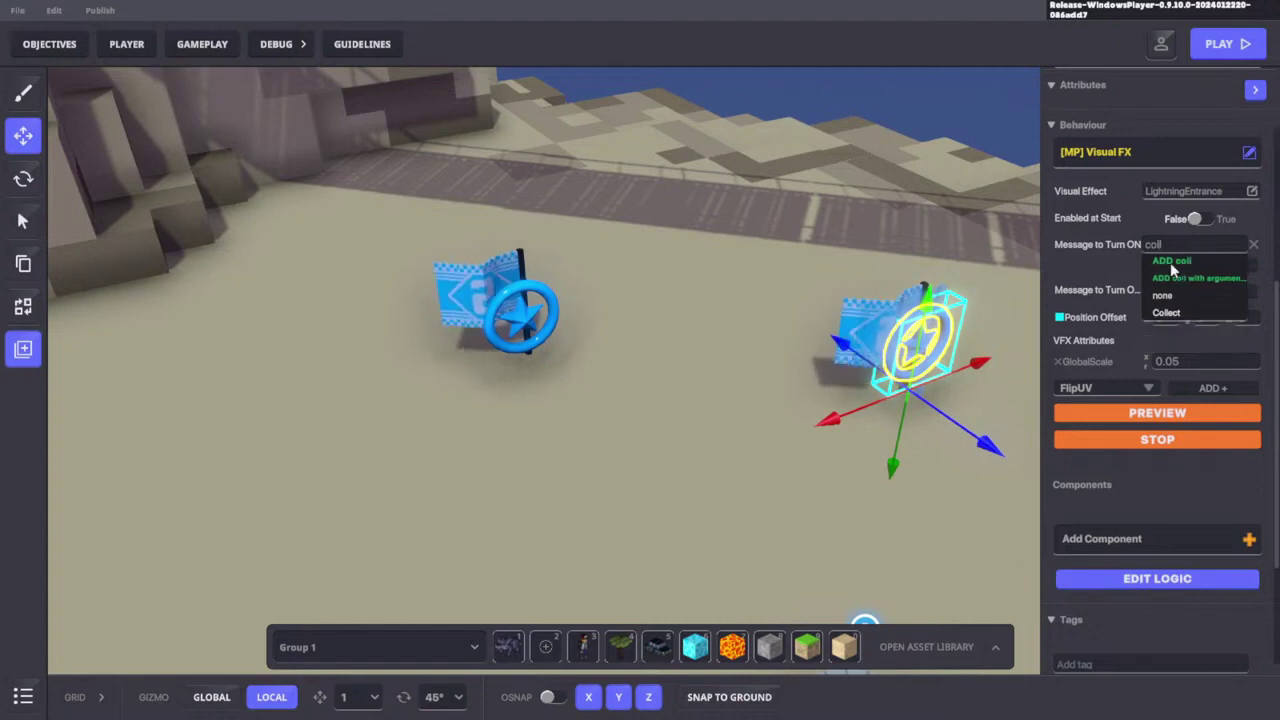
{"action": "left_click", "coordinate": [1168, 313]}
Playtest collecting the flag, jump off the cliff to test the respawn, and walk around the respawn area
{"action": "key", "text": "ctrl+p"}
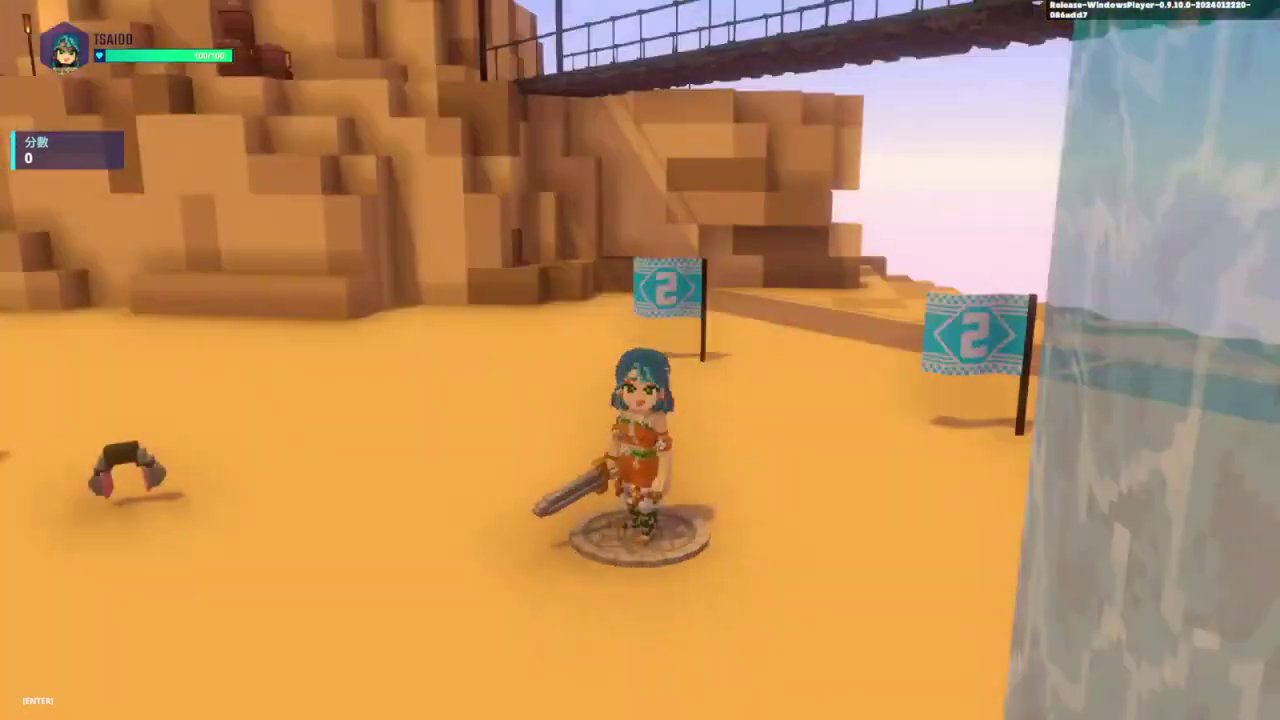
{"action": "key", "text": "w"}
{"action": "key", "text": "w"}
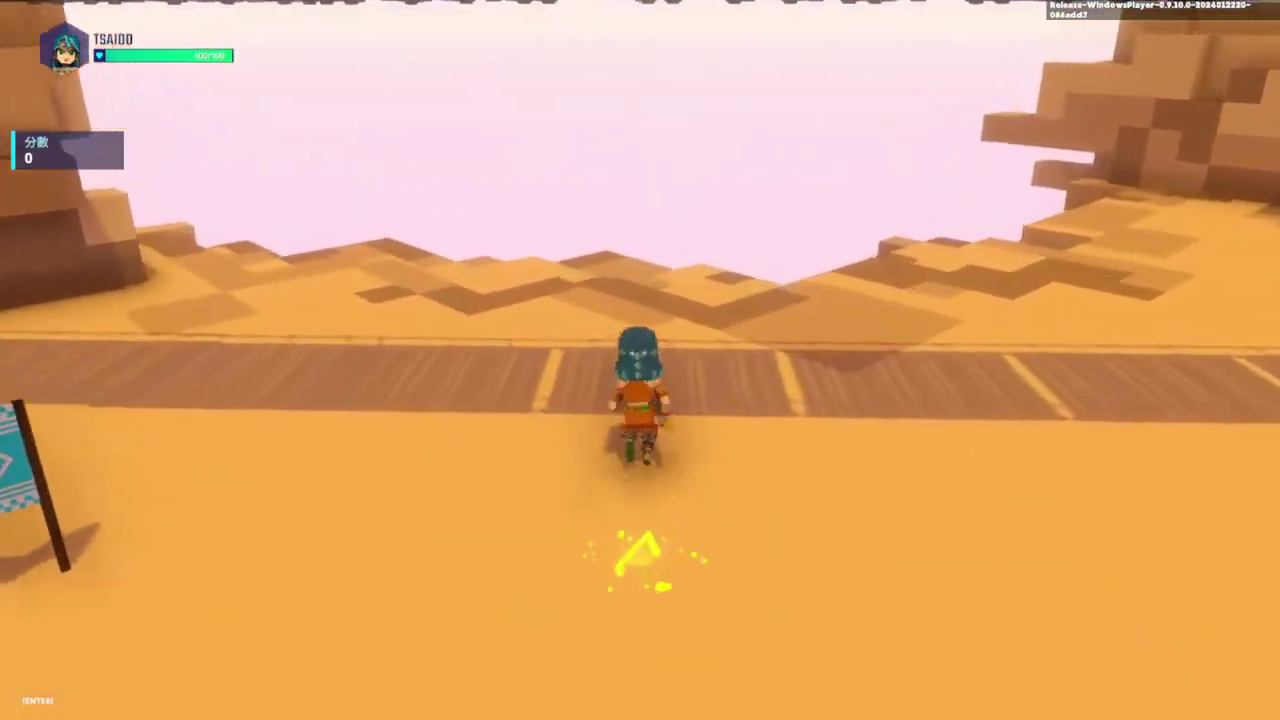
{"action": "key", "text": "w"}
{"action": "key", "text": "space"}
{"action": "key", "text": "w"}
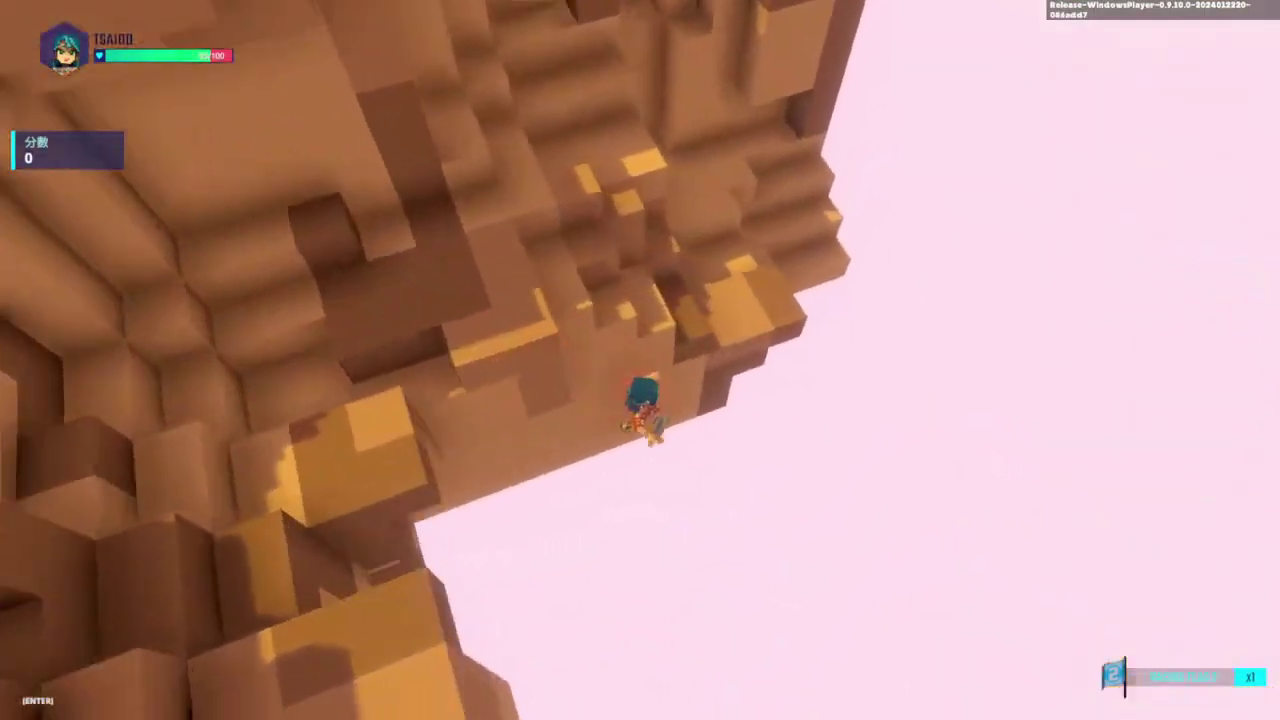
{"action": "key", "text": "w"}
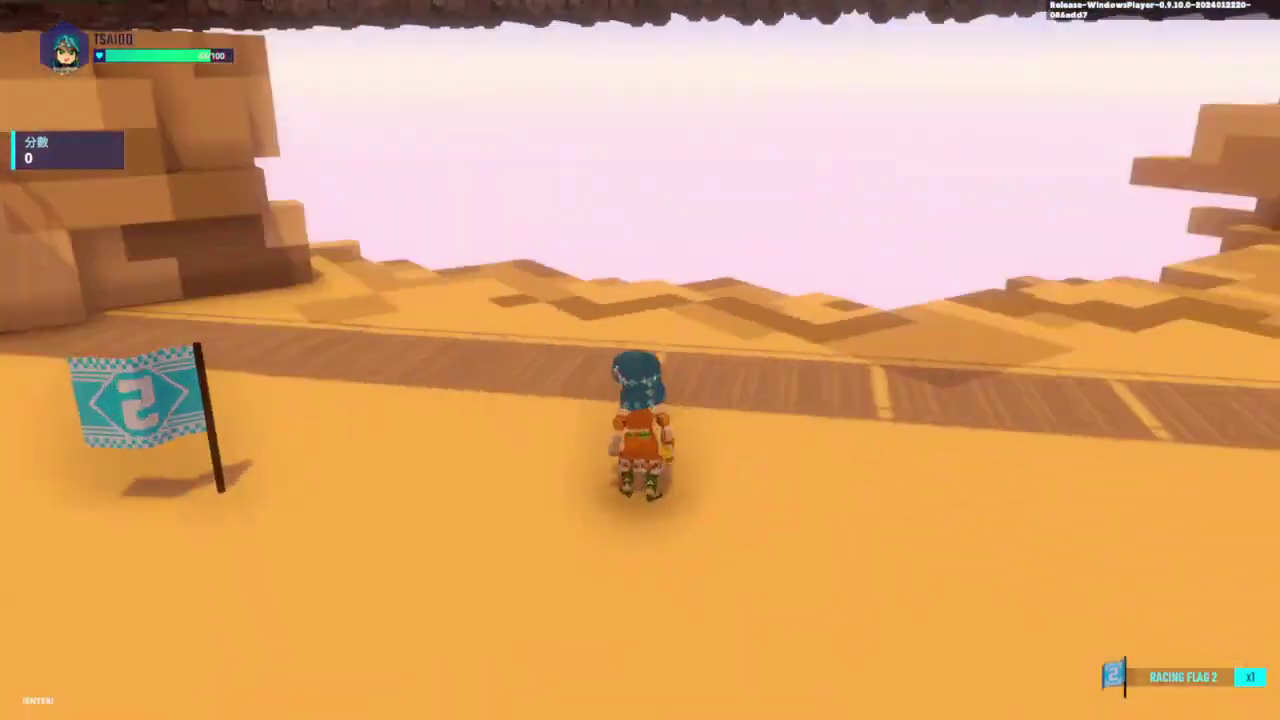
{"action": "key", "text": "s"}
{"action": "key", "text": "s"}
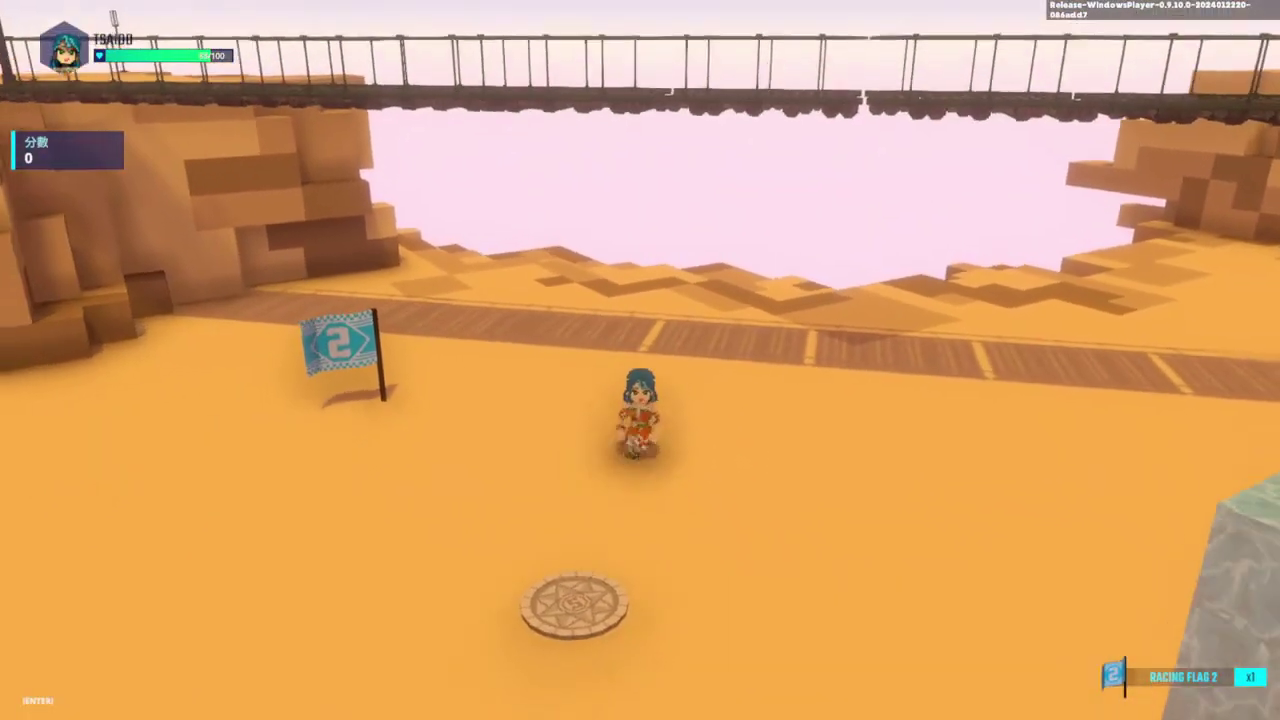
{"action": "key", "text": "s"}
{"action": "key", "text": "s"}
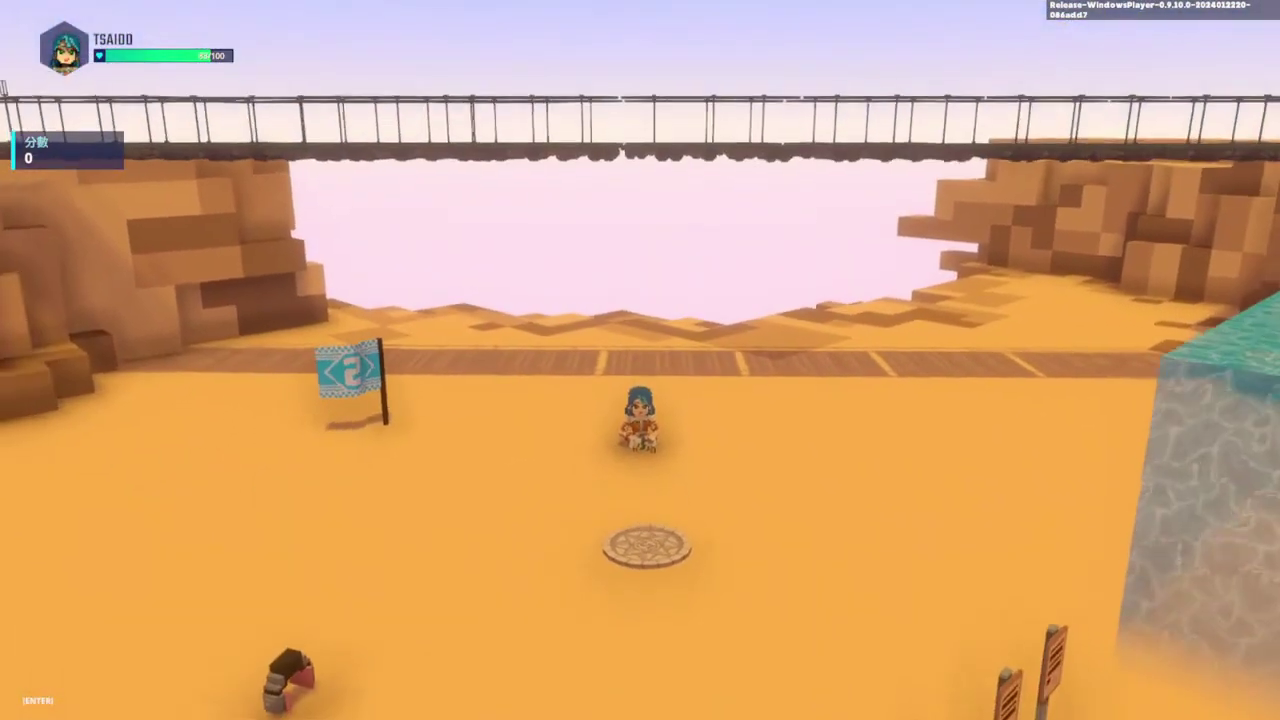
{"action": "key", "text": "s"}
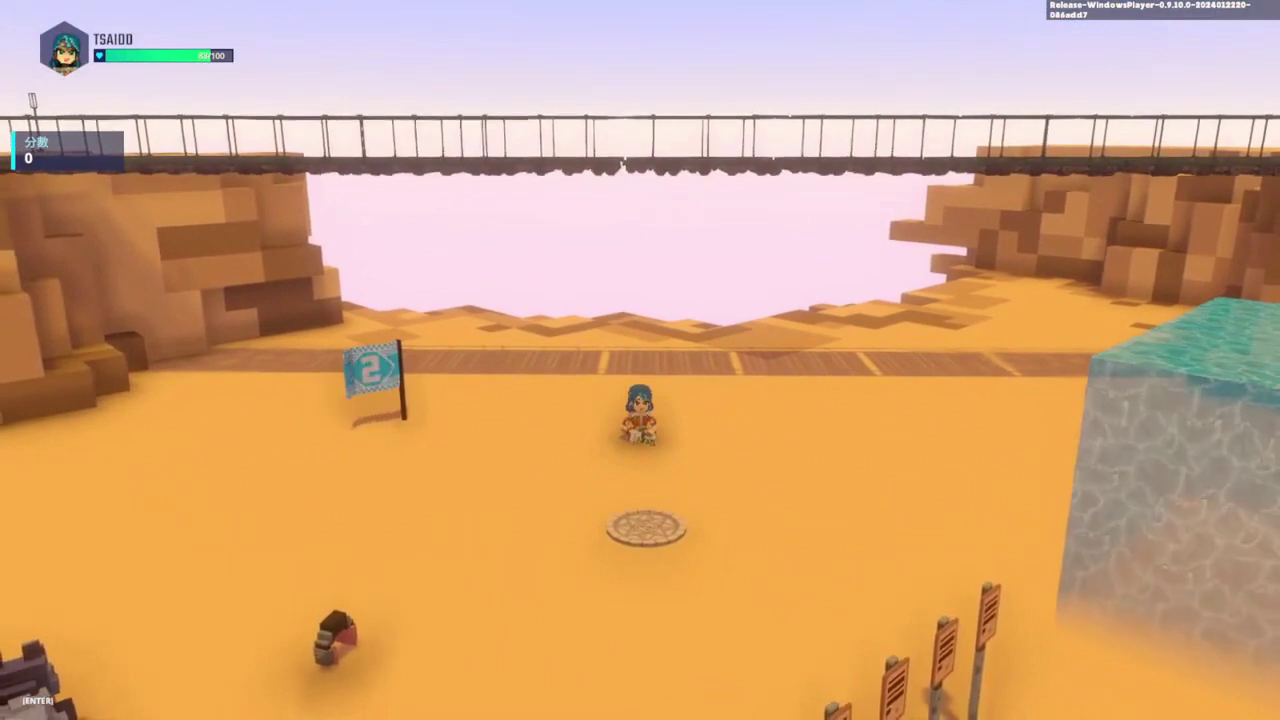